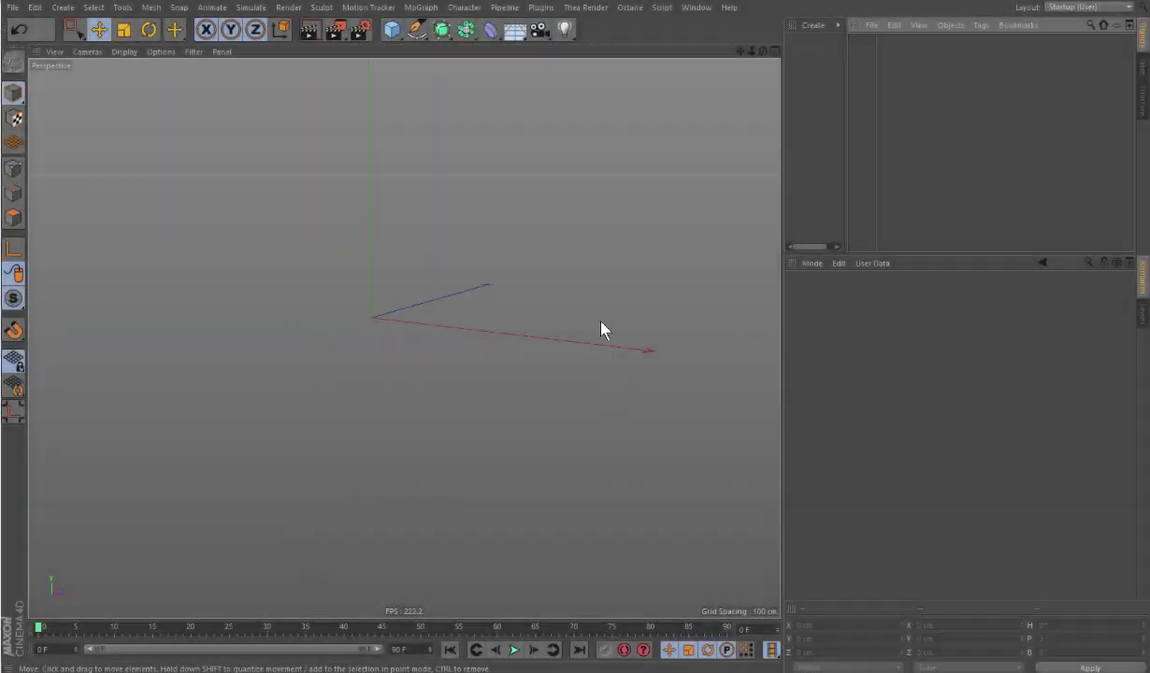
Step: Open the deformer palette listing Bend, Twist, Explosion FX and other deformers
left_click(492, 30)
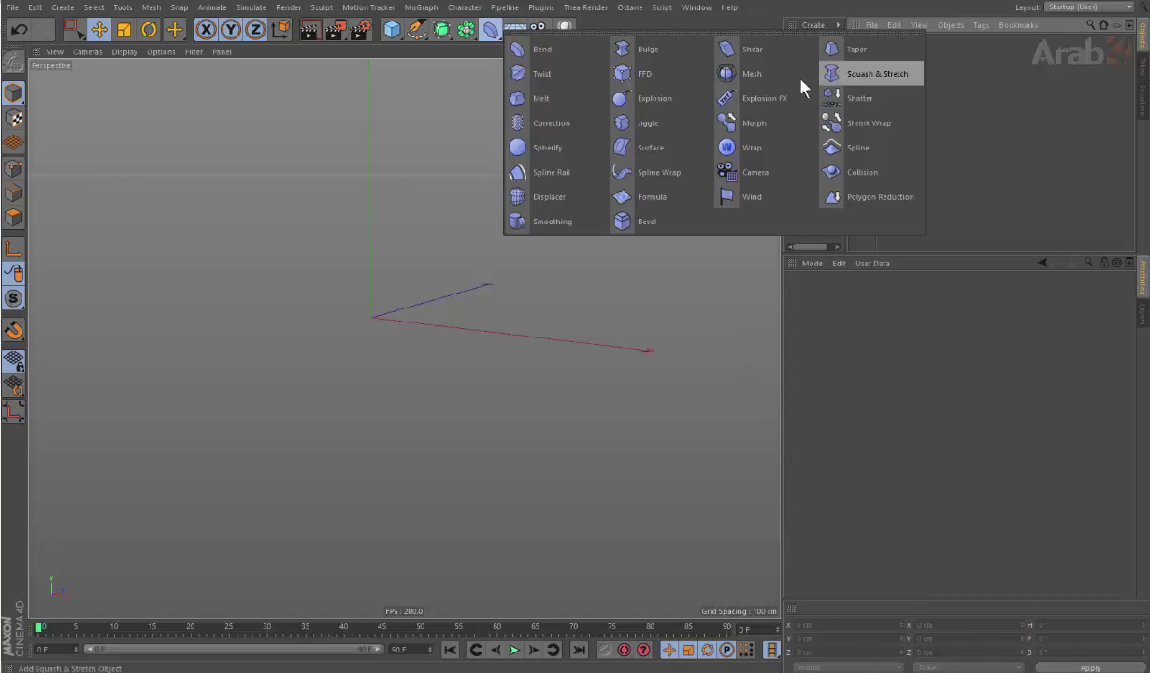
Step: Add an Explosion FX deformer at the origin and orbit around it
left_click(762, 98)
mouse_move(439, 273)
left_mouse_down("alt")
mouse_move(118, 325)
mouse_move(549, 231)
left_mouse_up("alt")
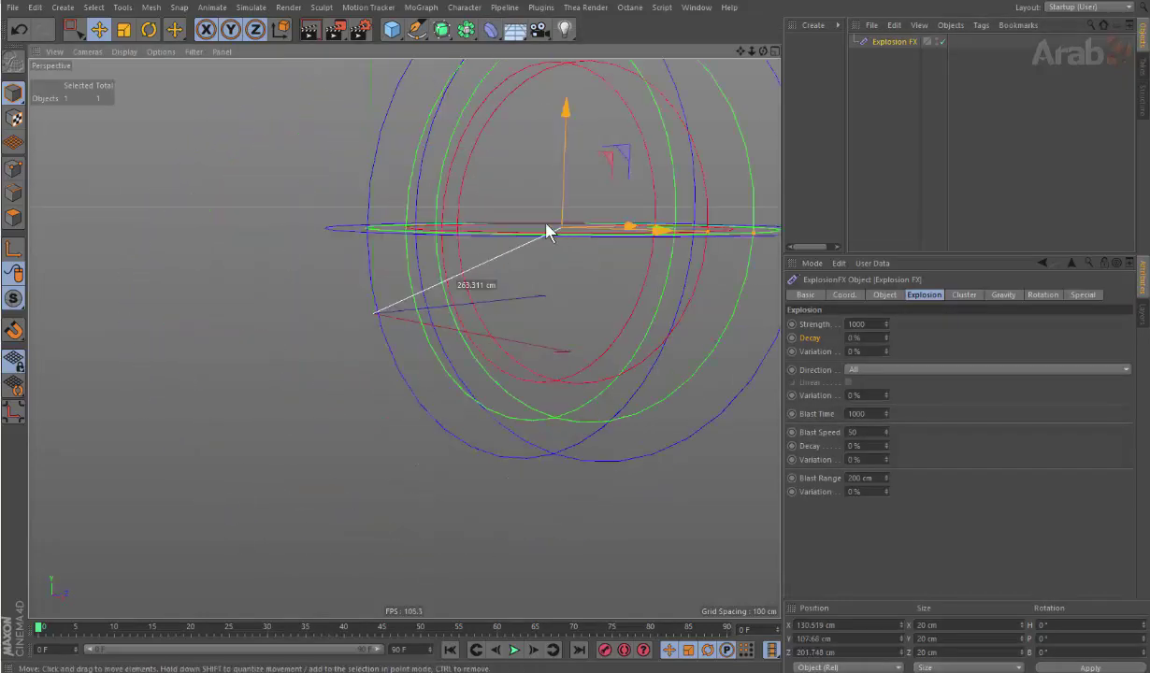
key("ctrl+shift+z")
key("ctrl+shift+z")
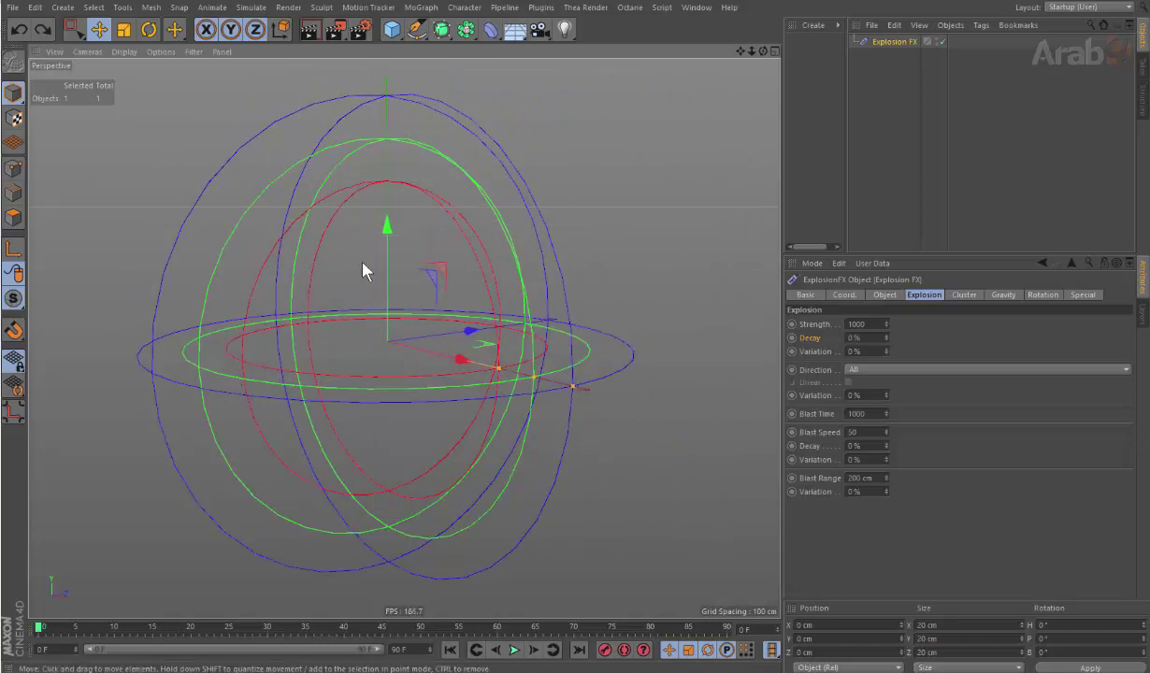
left_click_drag(363, 270, 341, 264, "alt")
left_click_drag(293, 150, 400, 264, "alt")
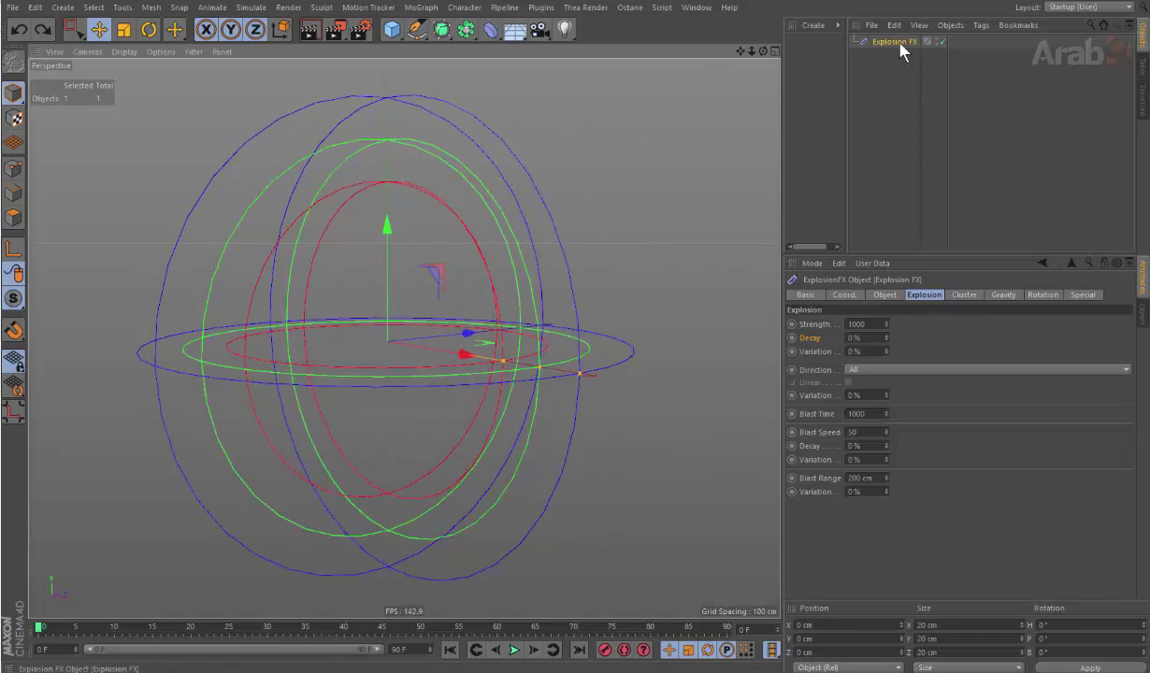
Step: Add a Sphere and nest Explosion FX under it to shatter it
left_click(391, 29)
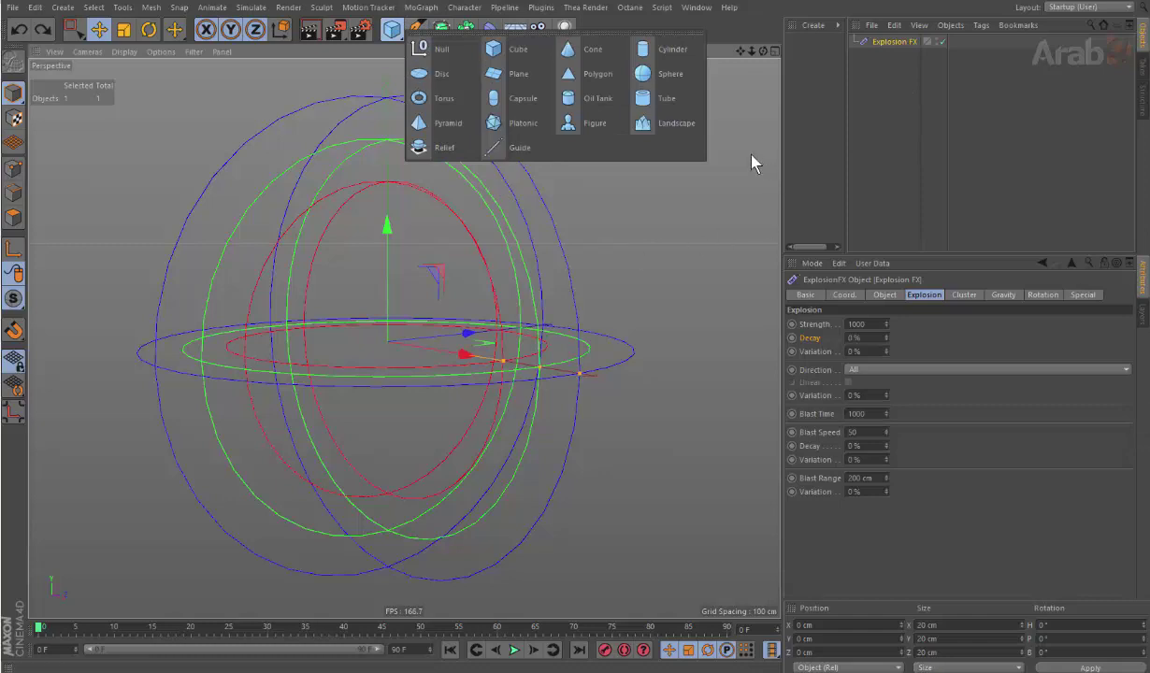
left_click(694, 81)
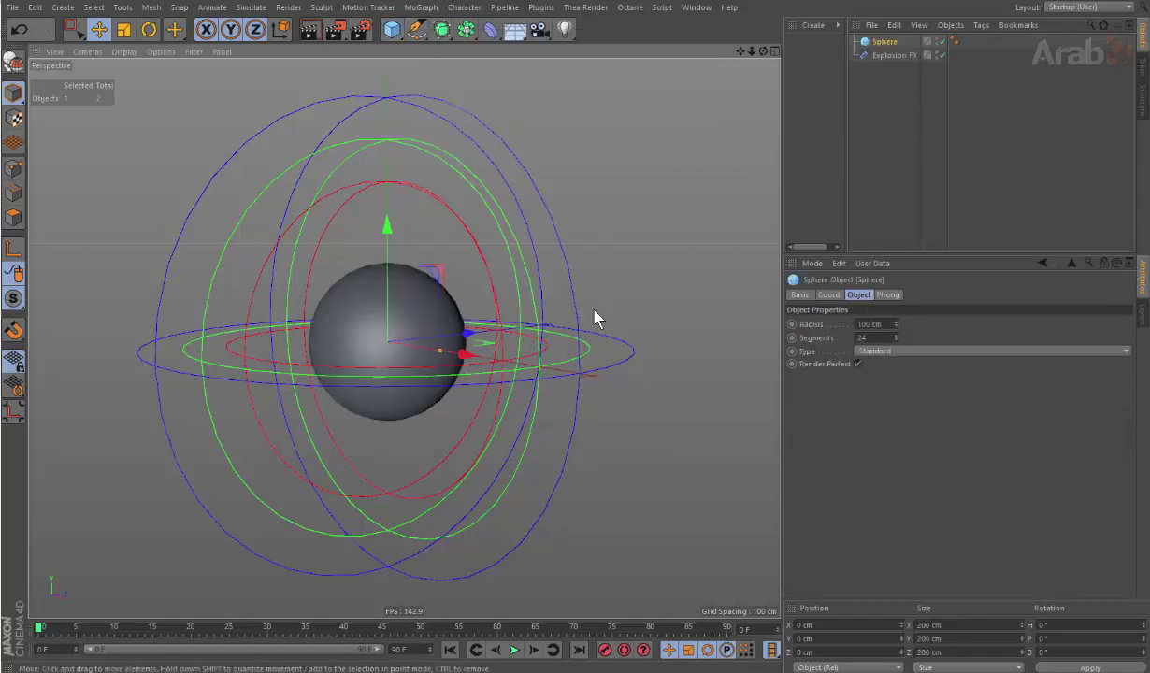
left_click_drag(882, 42, 914, 104)
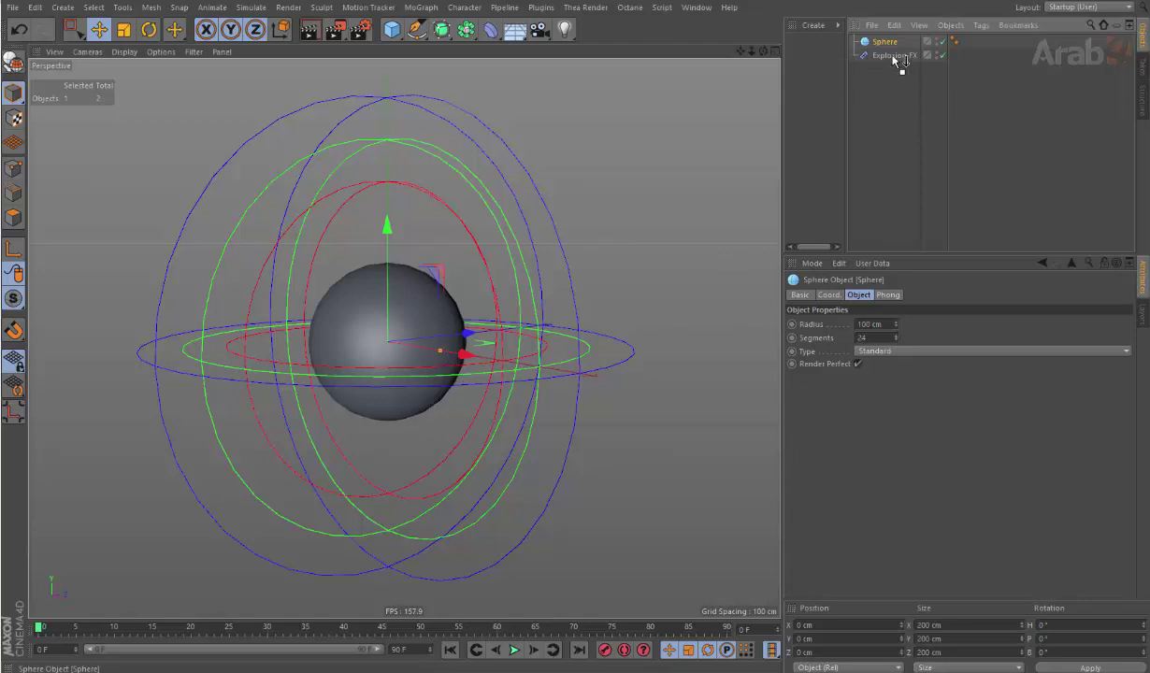
left_click_drag(893, 59, 893, 56)
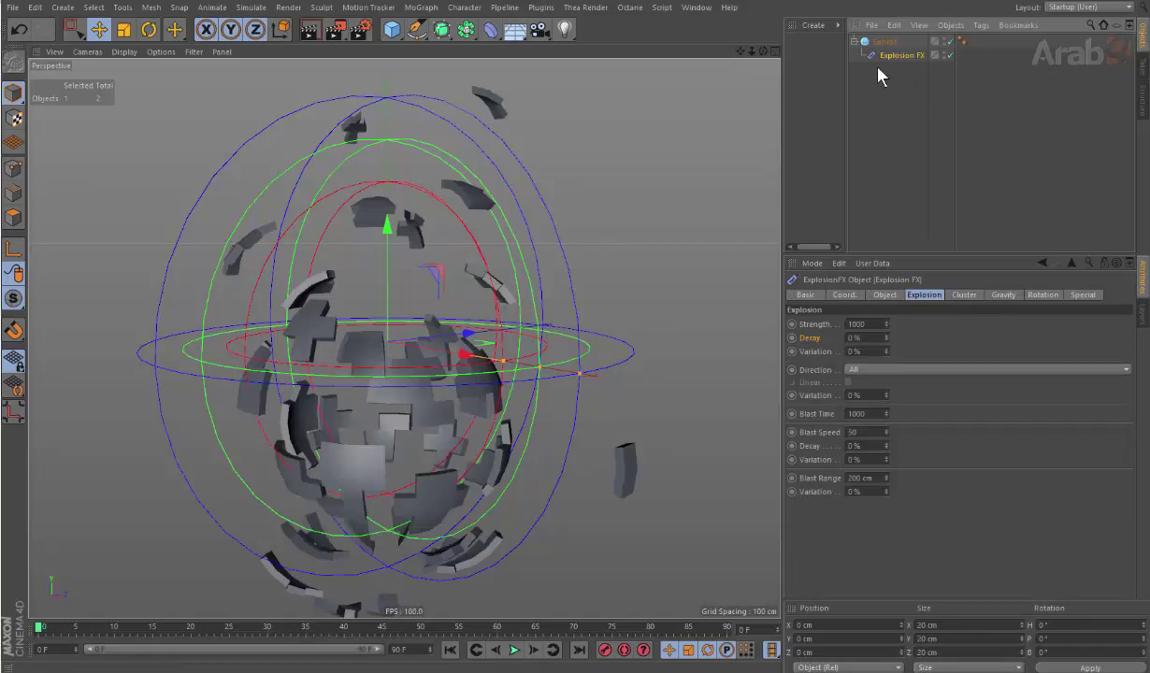
Step: Try repositioning the Explosion FX deformer around the sphere, undoing the move
left_click(490, 29)
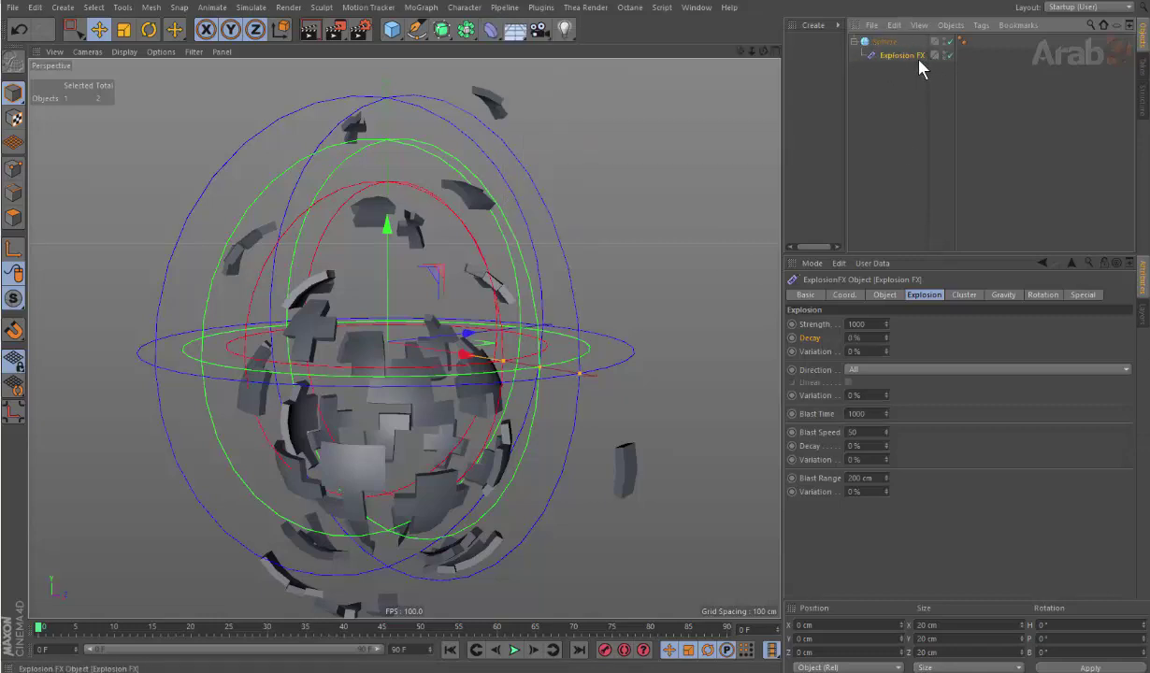
mouse_move(385, 257)
left_mouse_down()
mouse_move(420, 165)
mouse_move(426, 257)
left_mouse_up()
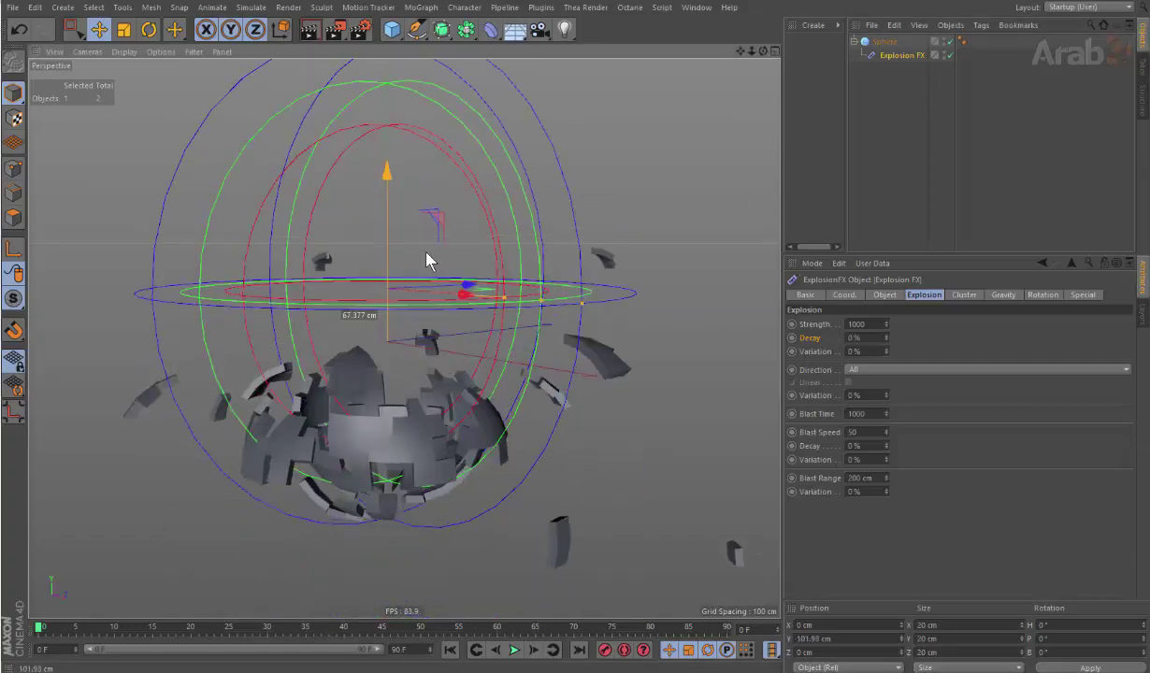
key("ctrl+z")
mouse_move(570, 490)
left_mouse_down()
mouse_move(444, 495)
mouse_move(577, 457)
mouse_move(629, 287)
mouse_move(467, 336)
mouse_move(425, 448)
mouse_move(507, 444)
left_mouse_up()
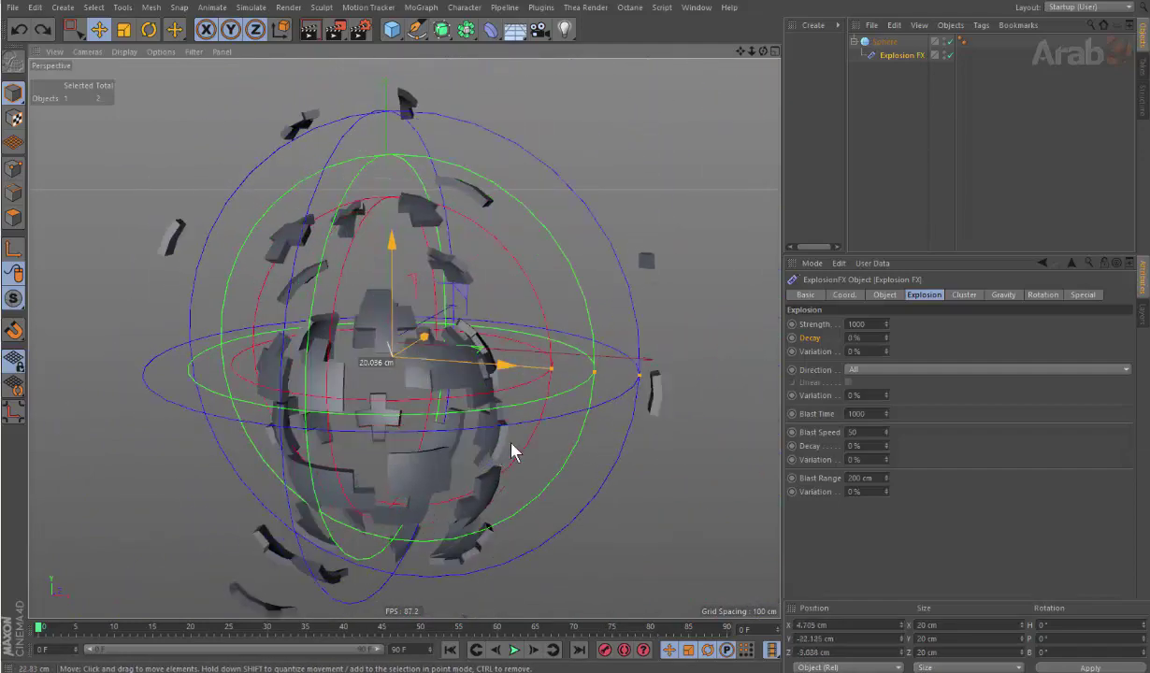
Step: Group the Sphere and Explosion FX under a new Null with Alt+G
key("ctrl+a")
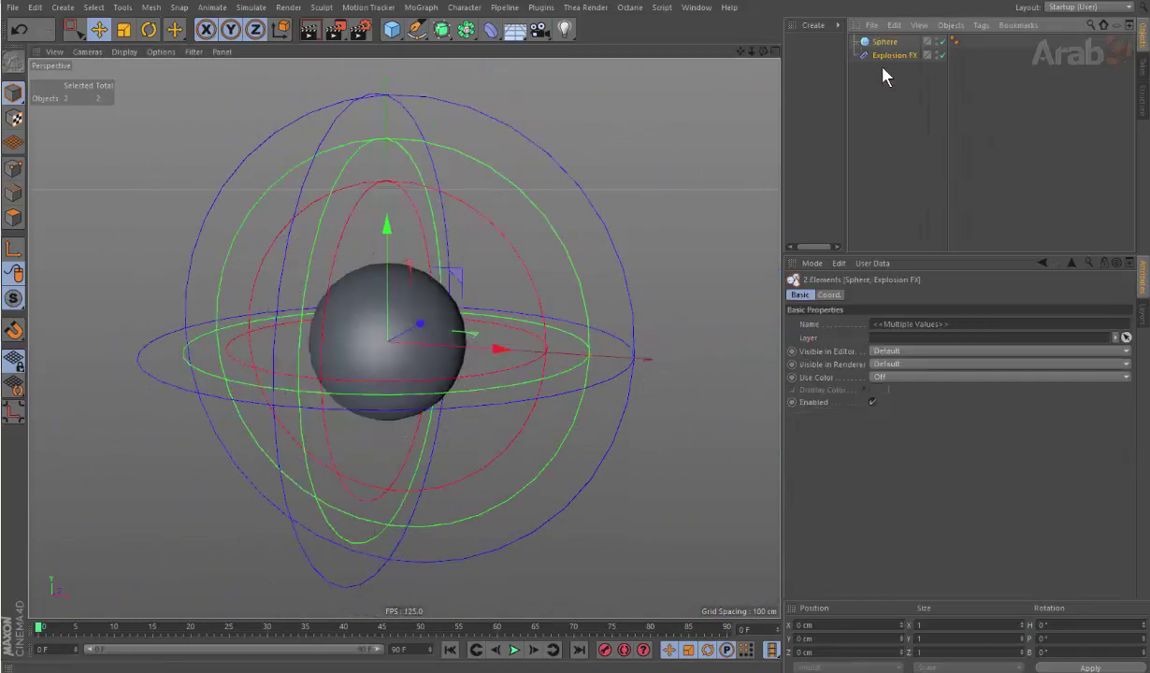
key("alt+g")
left_click(853, 41)
left_click(890, 55)
mouse_move(700, 204)
left_mouse_down()
mouse_move(804, 285)
mouse_move(709, 271)
mouse_move(561, 335)
left_mouse_up()
key("ctrl+z")
key("ctrl+z")
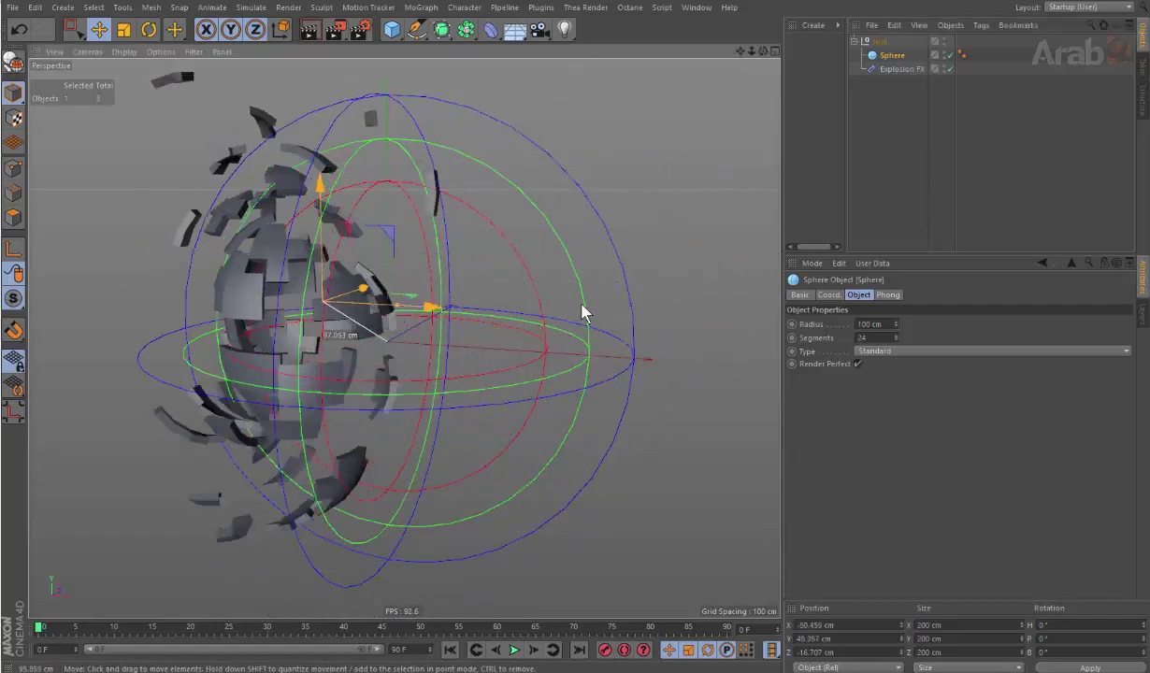
key("ctrl+z")
key("ctrl+z")
Step: Toggle Explosion FX off and on to compare the whole and shattered sphere
left_click(903, 69)
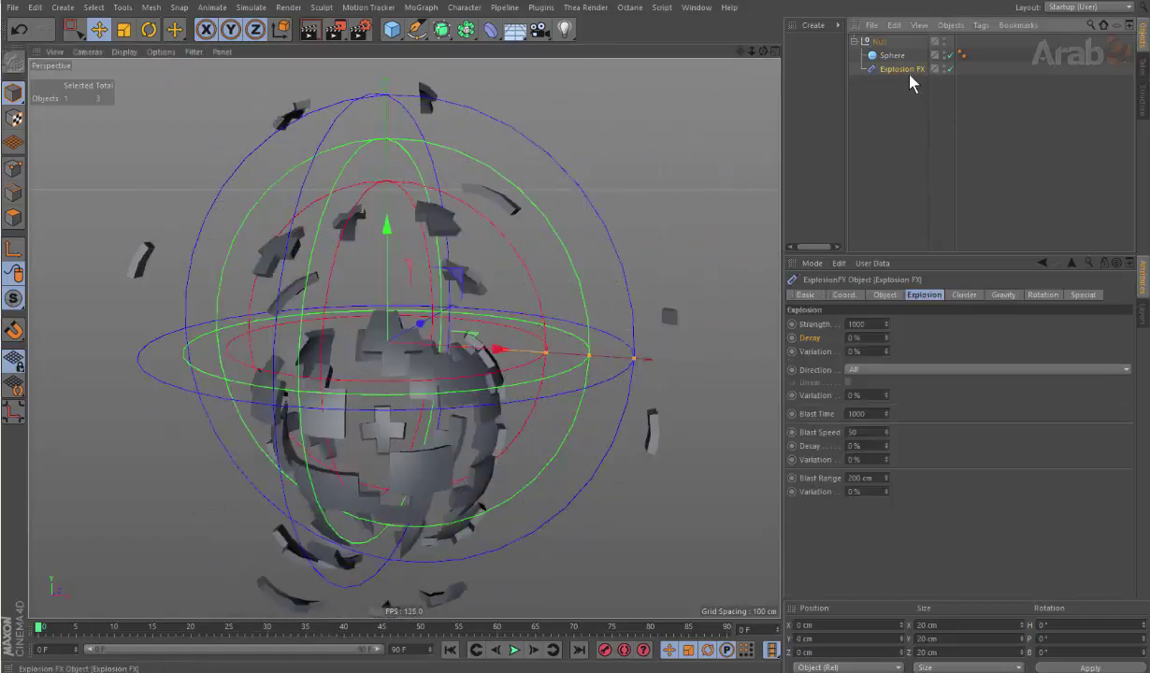
left_click(948, 68)
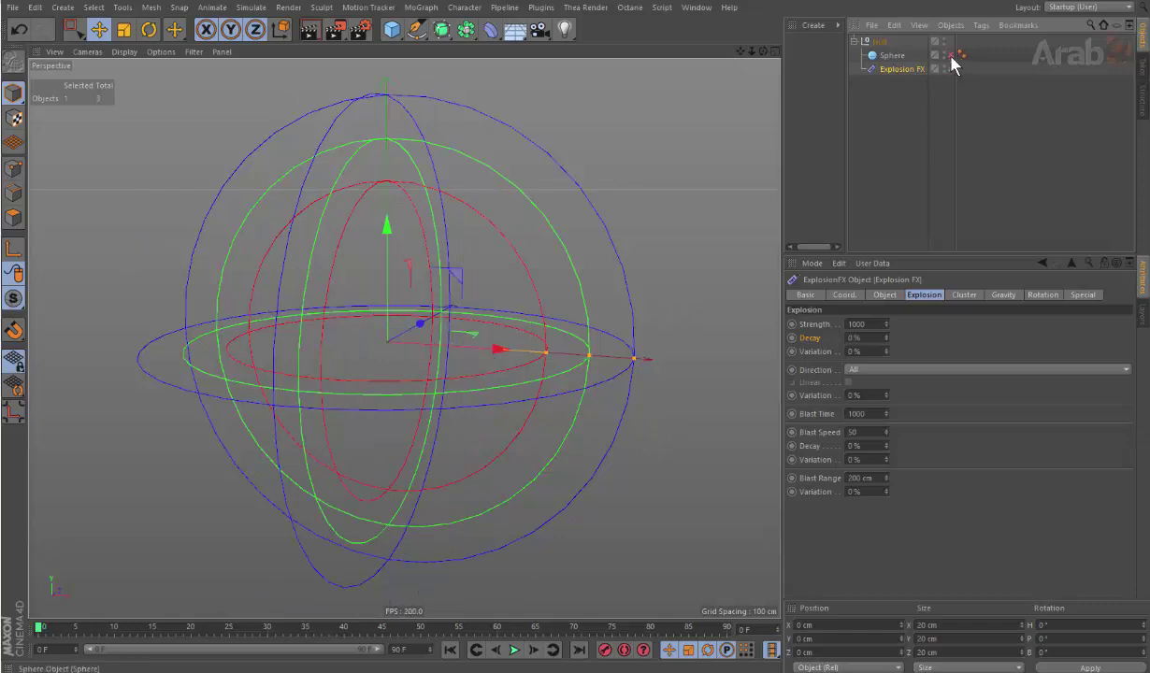
left_click(949, 55)
left_click(948, 68)
left_click(948, 68)
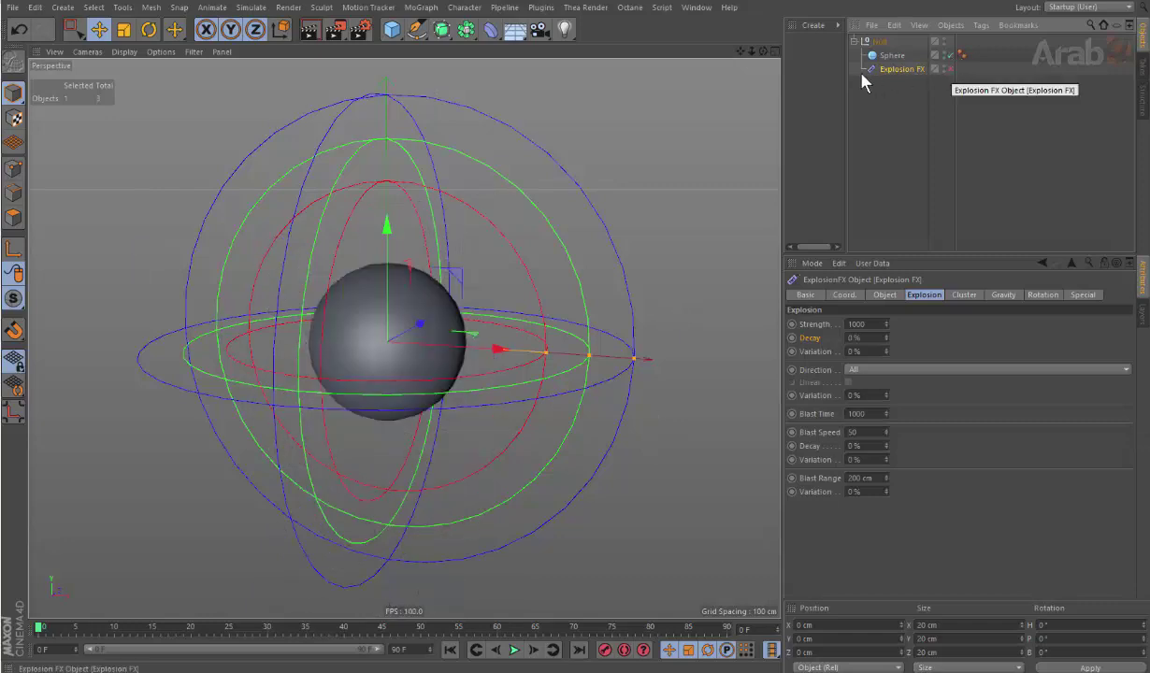
left_click(950, 70)
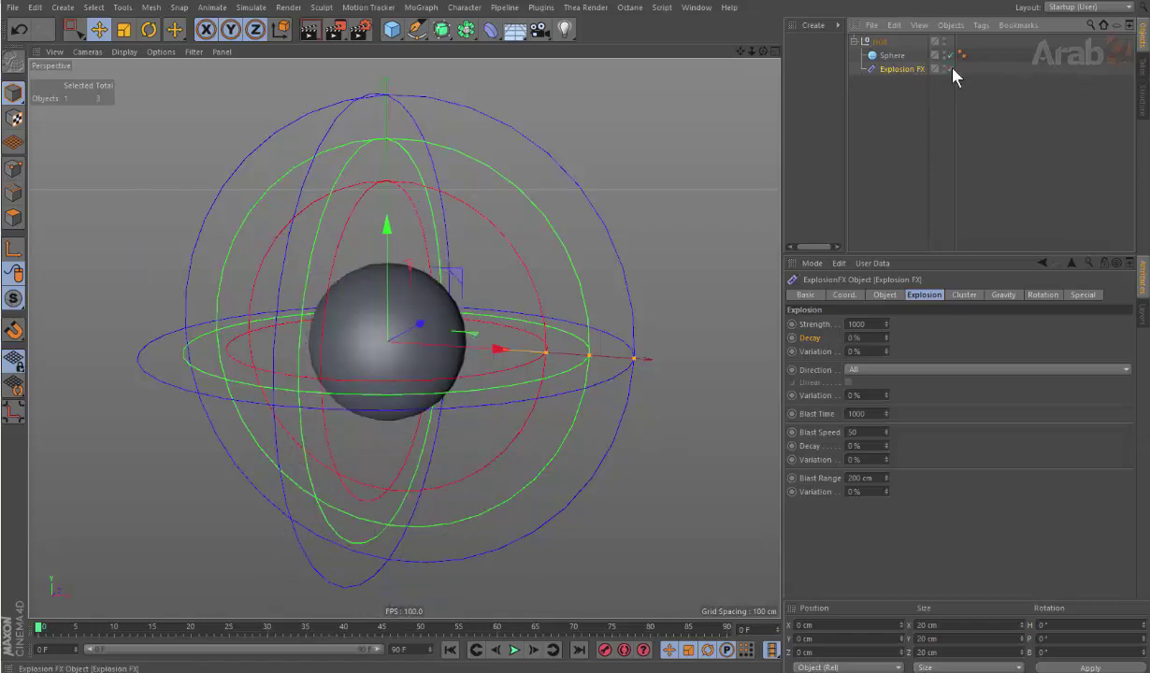
left_click(950, 69)
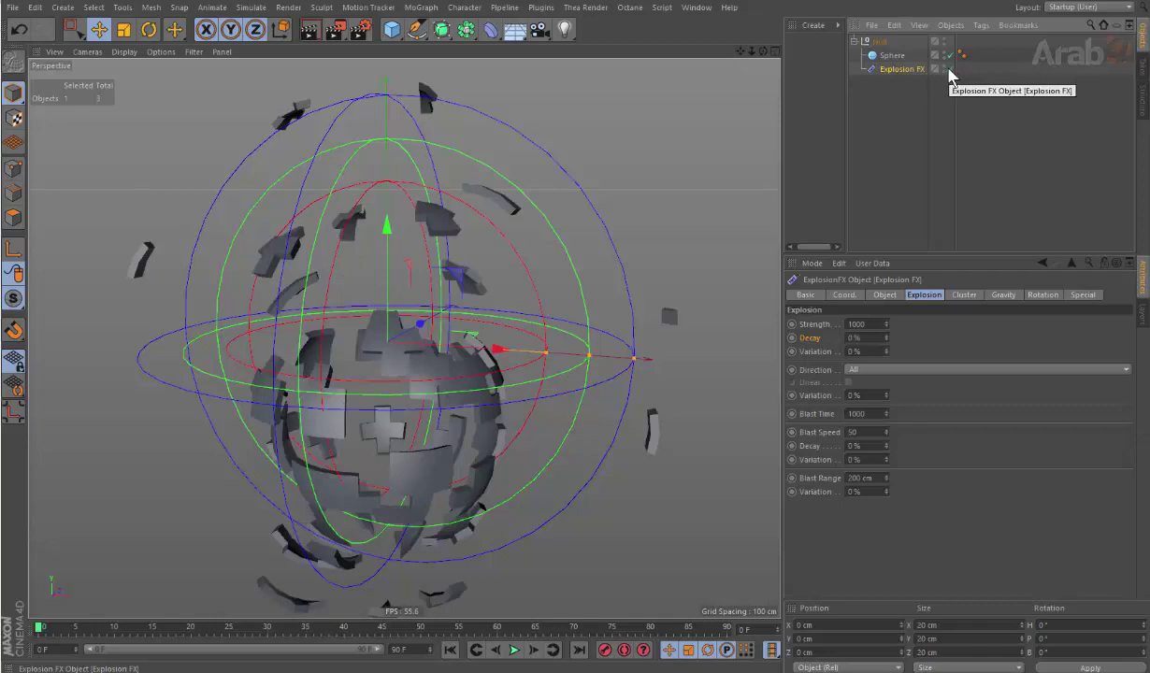
left_click(948, 69)
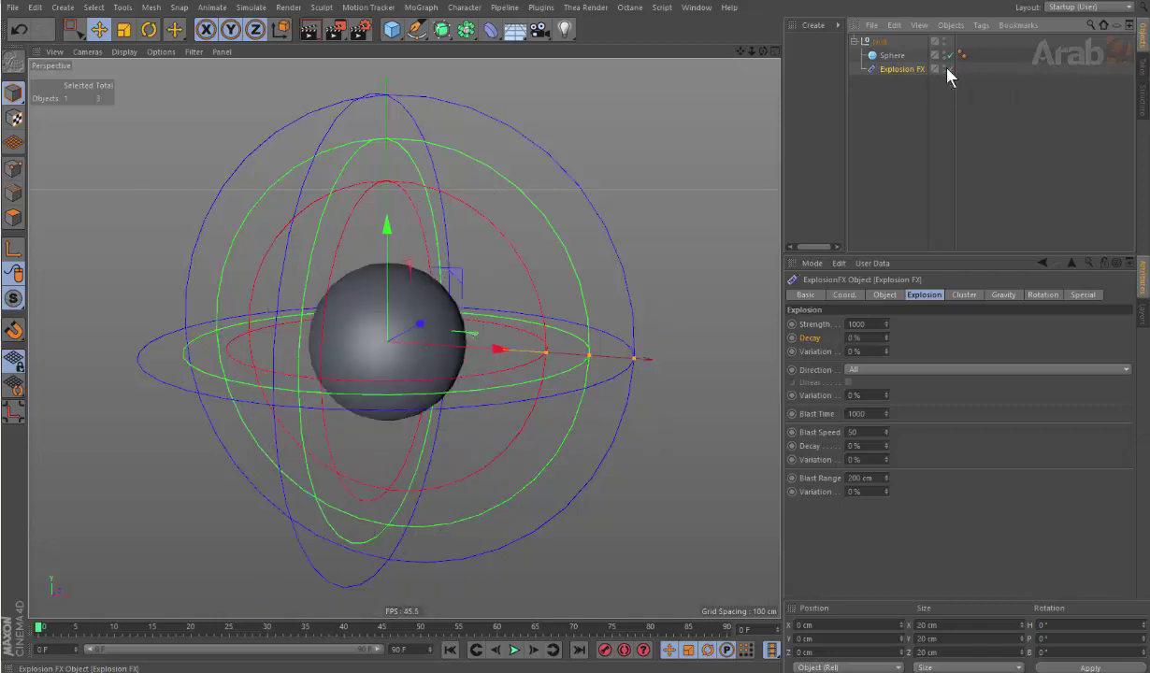
left_click(949, 69)
left_click(948, 69)
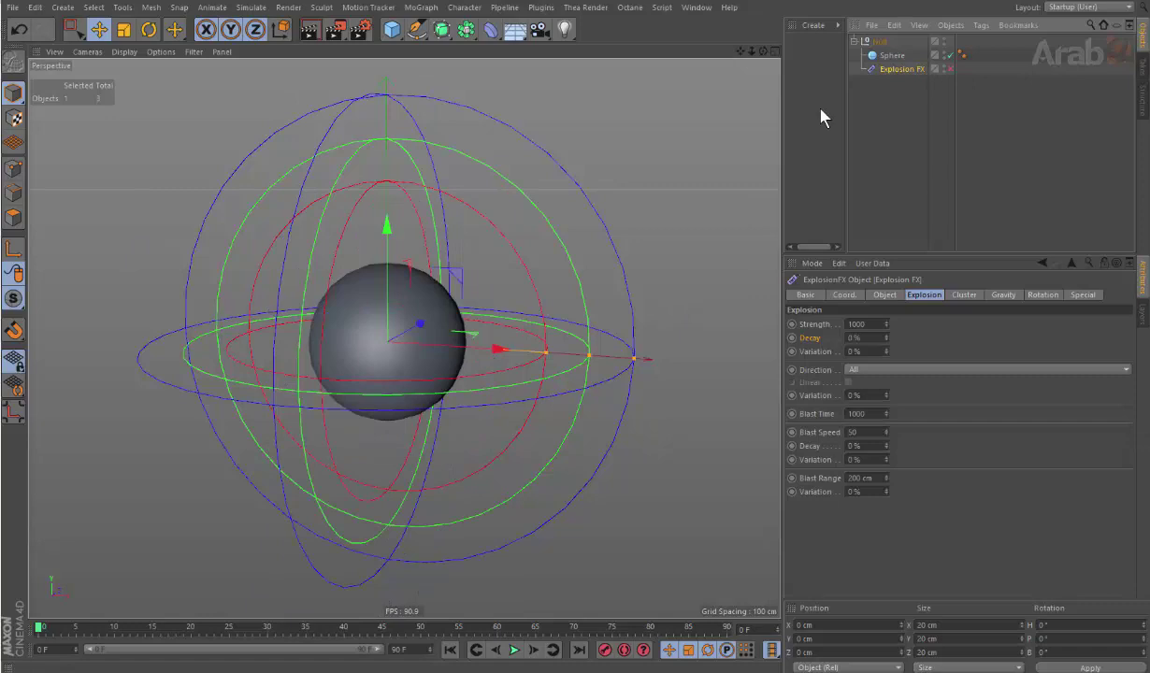
left_click(950, 69)
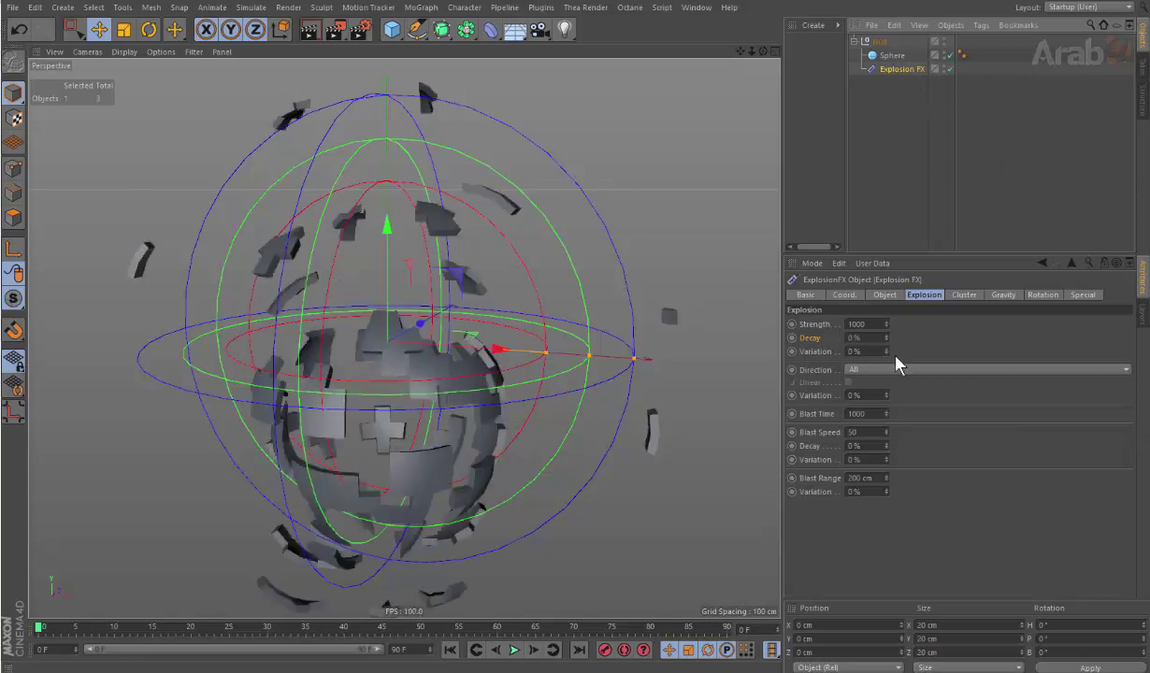
Step: Try Gravity Acceleration at 0, then restore it to 9.81
left_click(1003, 295)
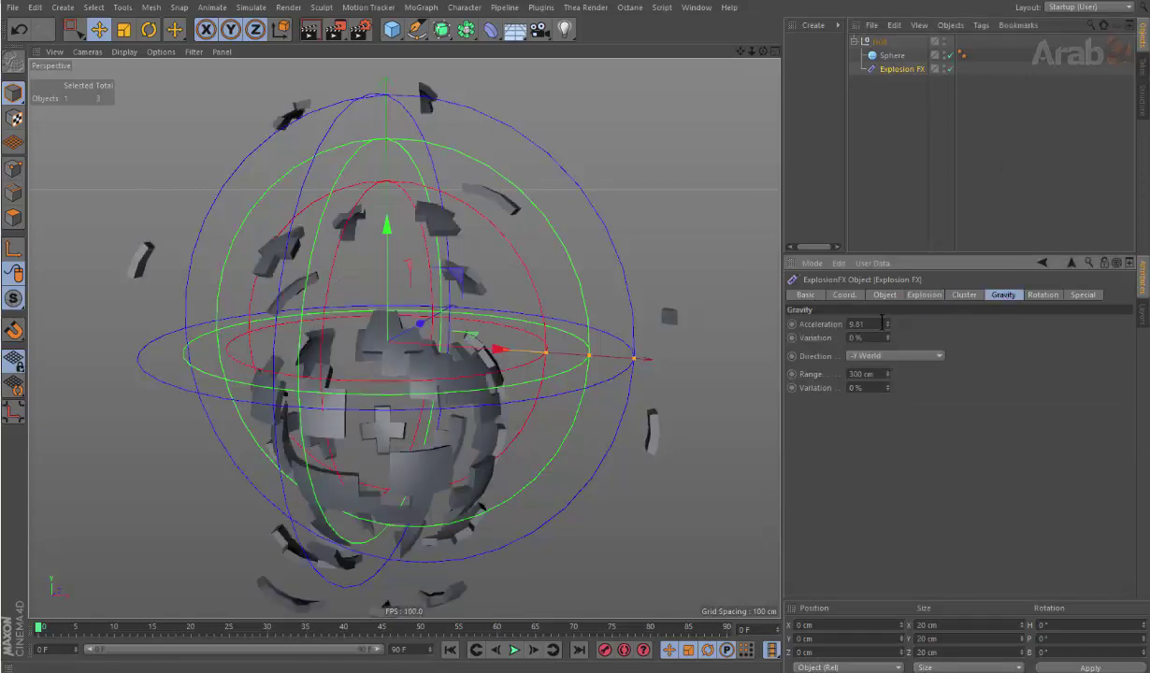
left_click_drag(886, 323, 886, 374)
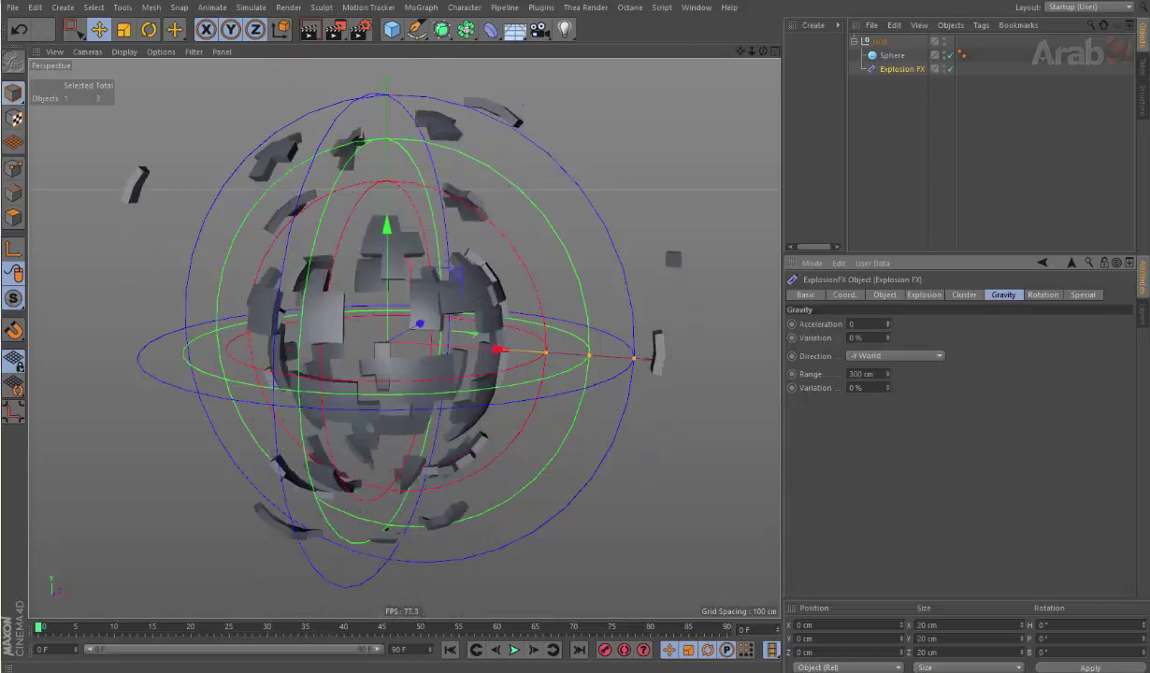
left_click_drag(886, 323, 886, 323)
key("ctrl+z")
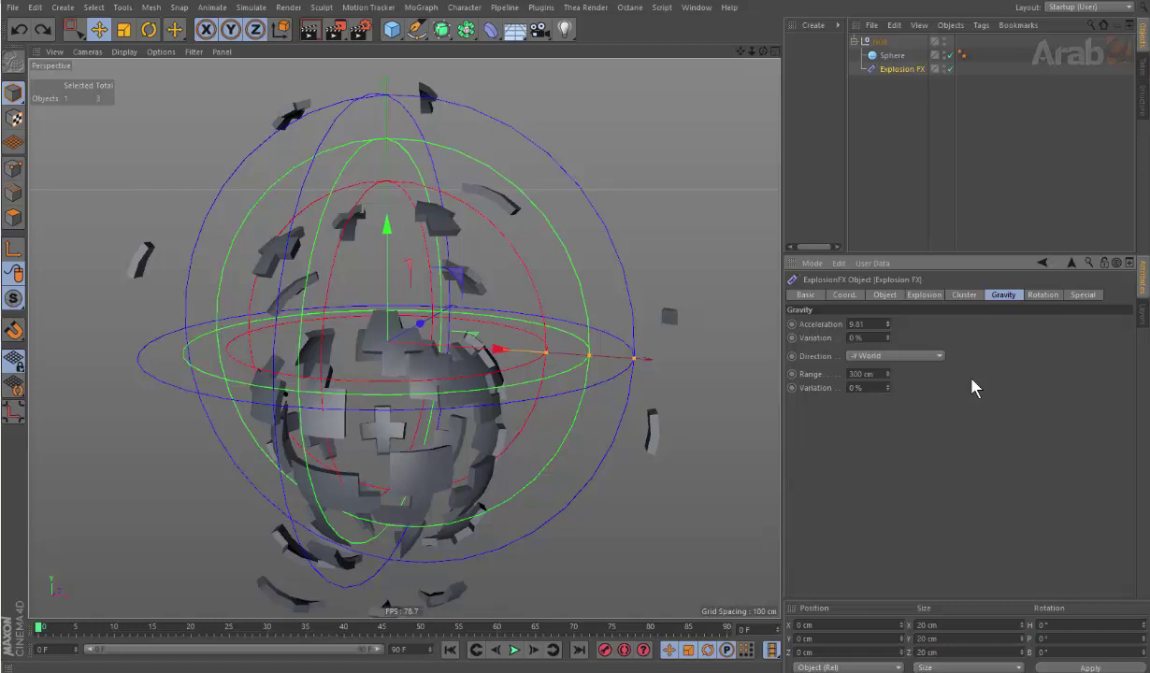
left_click(492, 31)
Step: Set the Explosion FX Time to 10%
left_click(883, 295)
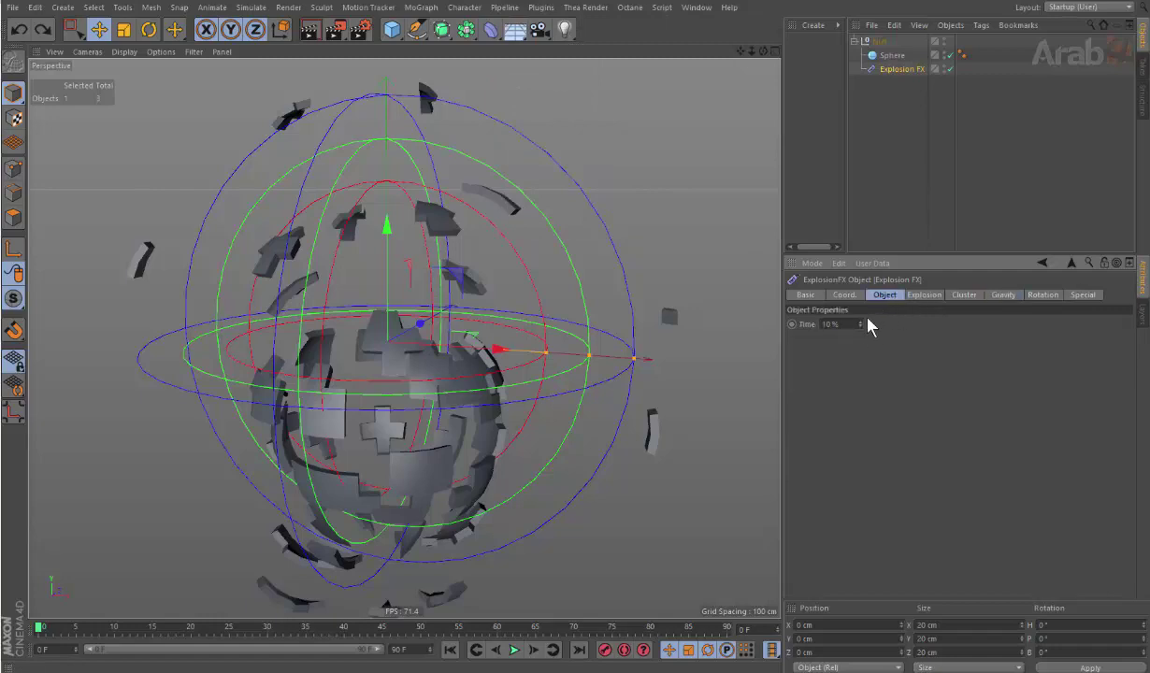
left_click(918, 297)
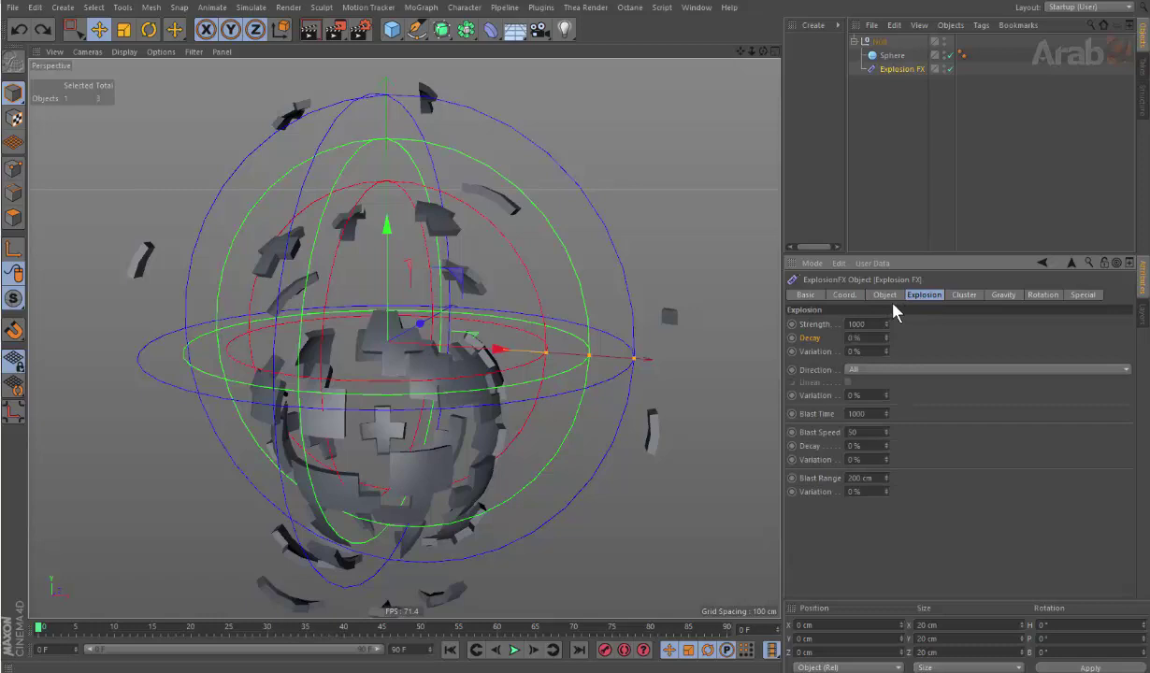
left_click(884, 294)
mouse_move(859, 324)
left_mouse_down()
mouse_move(859, 299)
mouse_move(859, 348)
mouse_move(859, 299)
mouse_move(862, 324)
left_mouse_up()
scroll(416, 218, "down", 3)
scroll(428, 333, "up", 2)
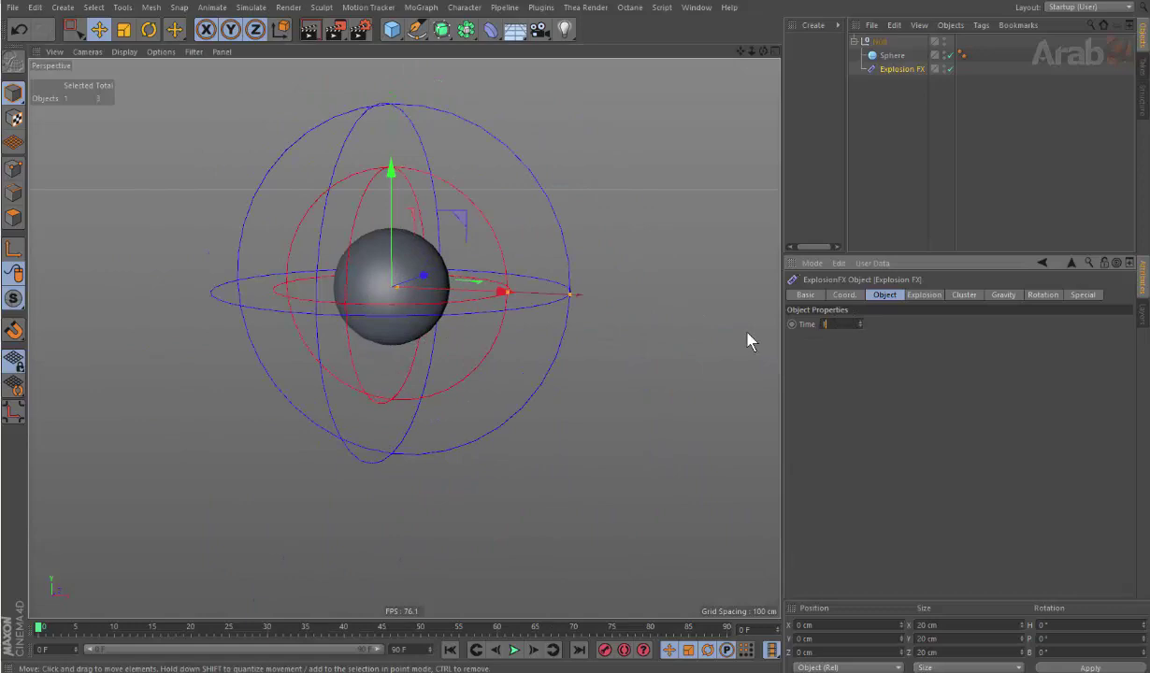
type("10")
key("Return")
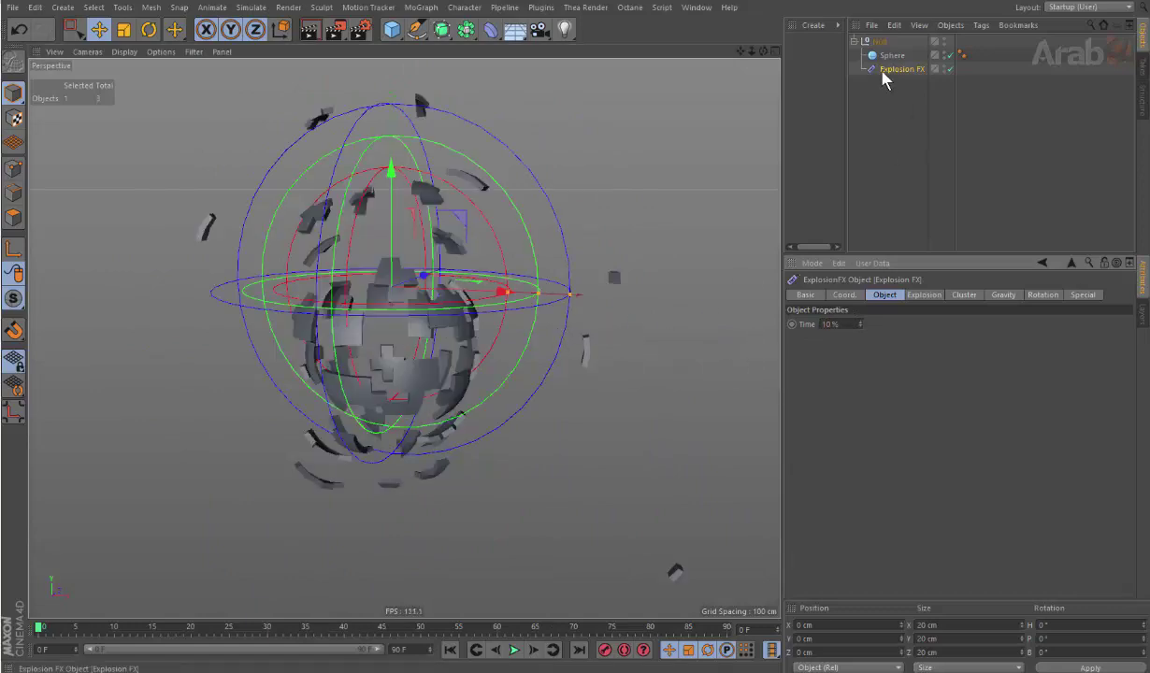
Step: Test higher Time values, settle back on 10%, and show the Explosion parameters
left_click(947, 69)
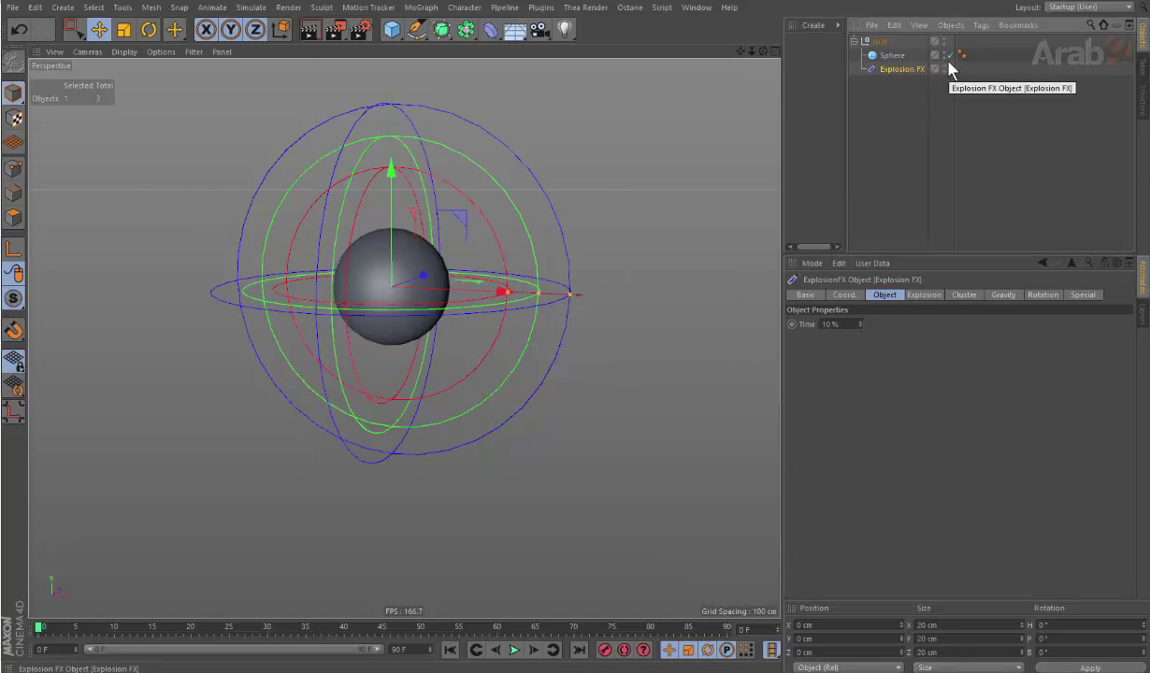
double_click(830, 324)
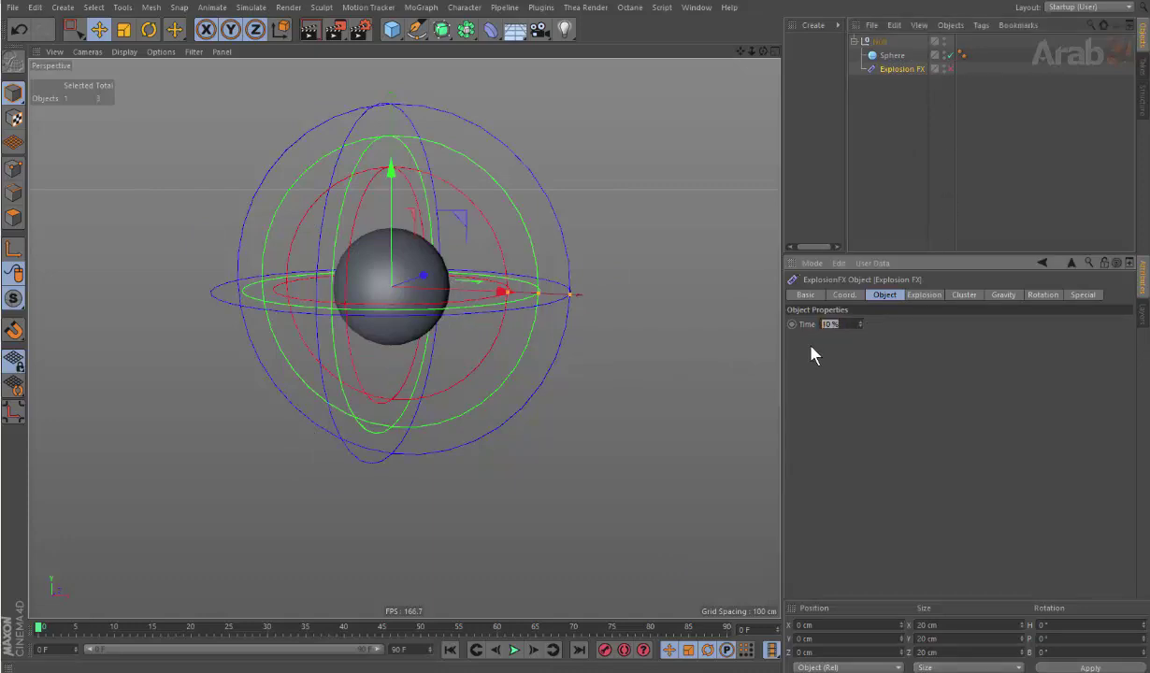
type("0")
left_click(950, 68)
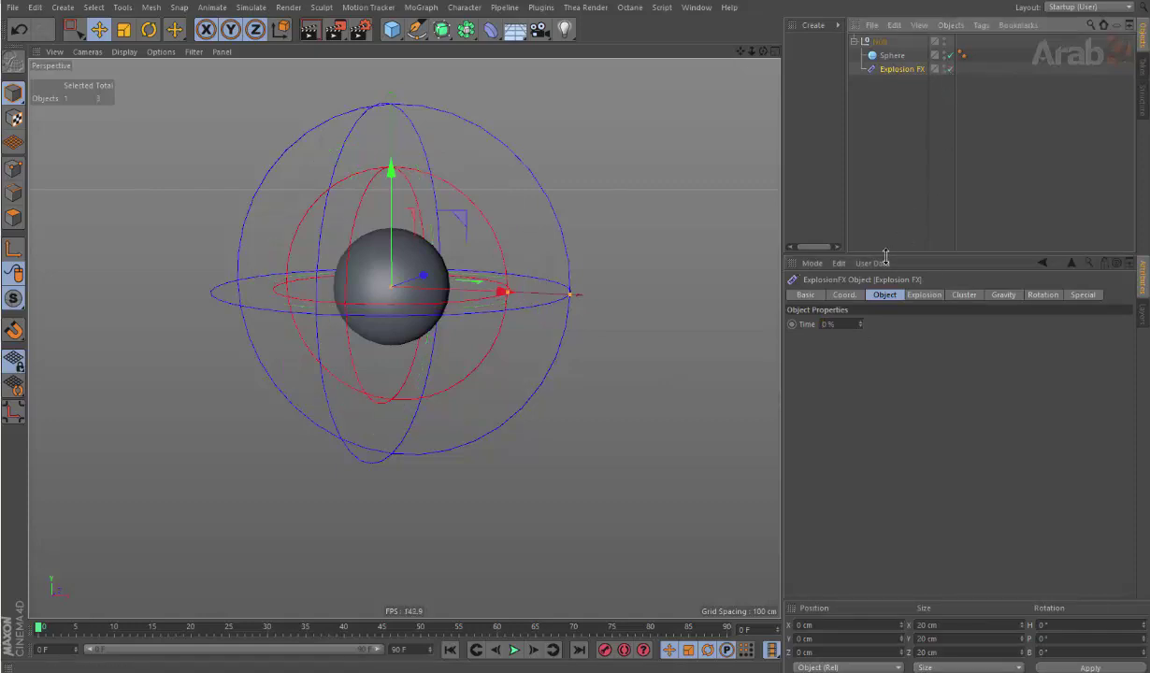
mouse_move(860, 324)
left_mouse_down()
mouse_move(869, 324)
mouse_move(785, 329)
left_mouse_up()
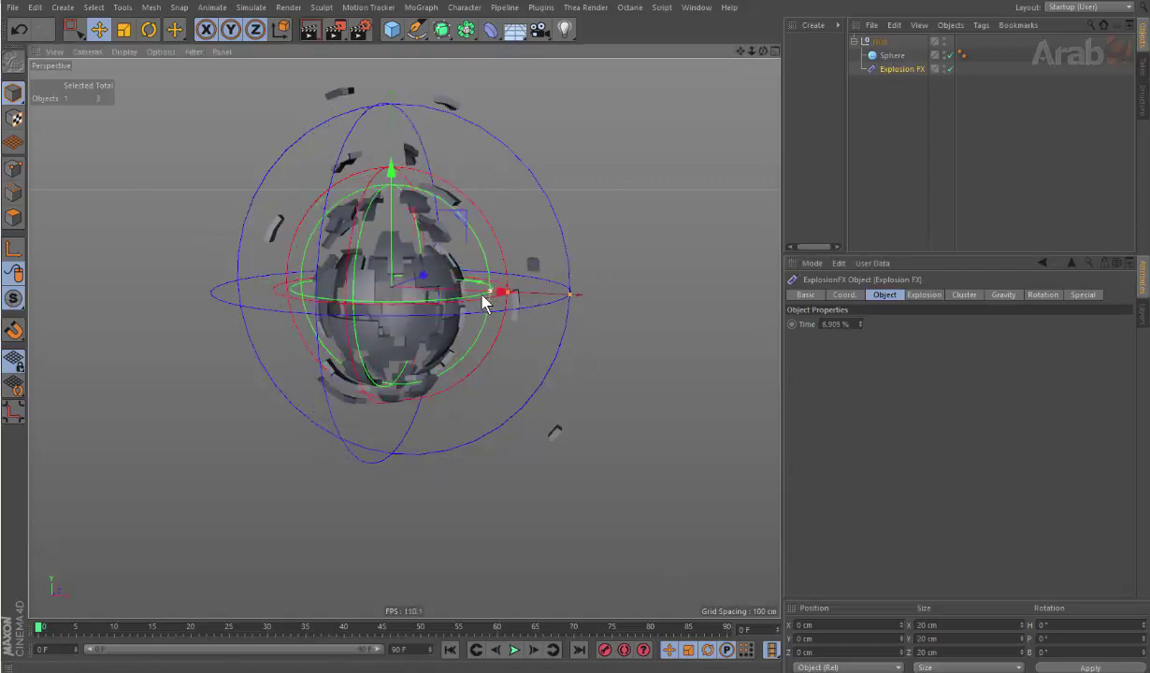
mouse_move(485, 299)
left_mouse_down()
mouse_move(513, 303)
mouse_move(513, 200)
left_mouse_up()
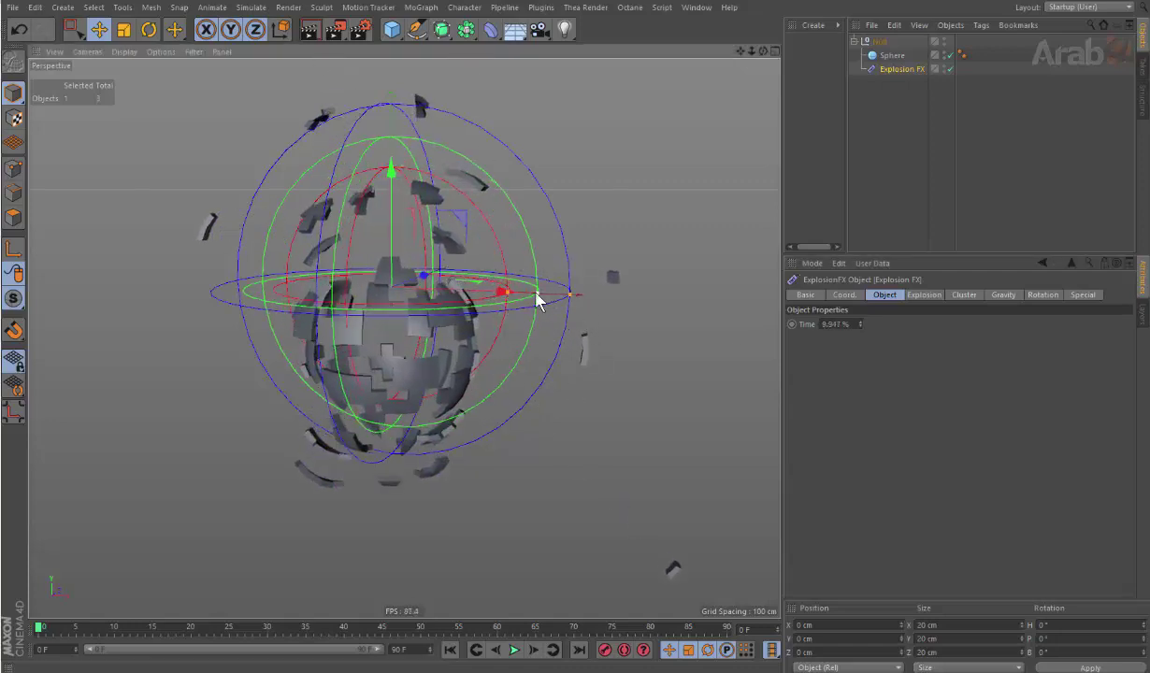
mouse_move(535, 298)
left_mouse_down()
mouse_move(513, 310)
mouse_move(551, 311)
mouse_move(403, 313)
mouse_move(586, 313)
mouse_move(380, 319)
mouse_move(650, 313)
mouse_move(441, 316)
mouse_move(539, 322)
mouse_move(465, 334)
mouse_move(582, 341)
mouse_move(449, 351)
mouse_move(546, 342)
mouse_move(618, 357)
mouse_move(723, 357)
left_mouse_up()
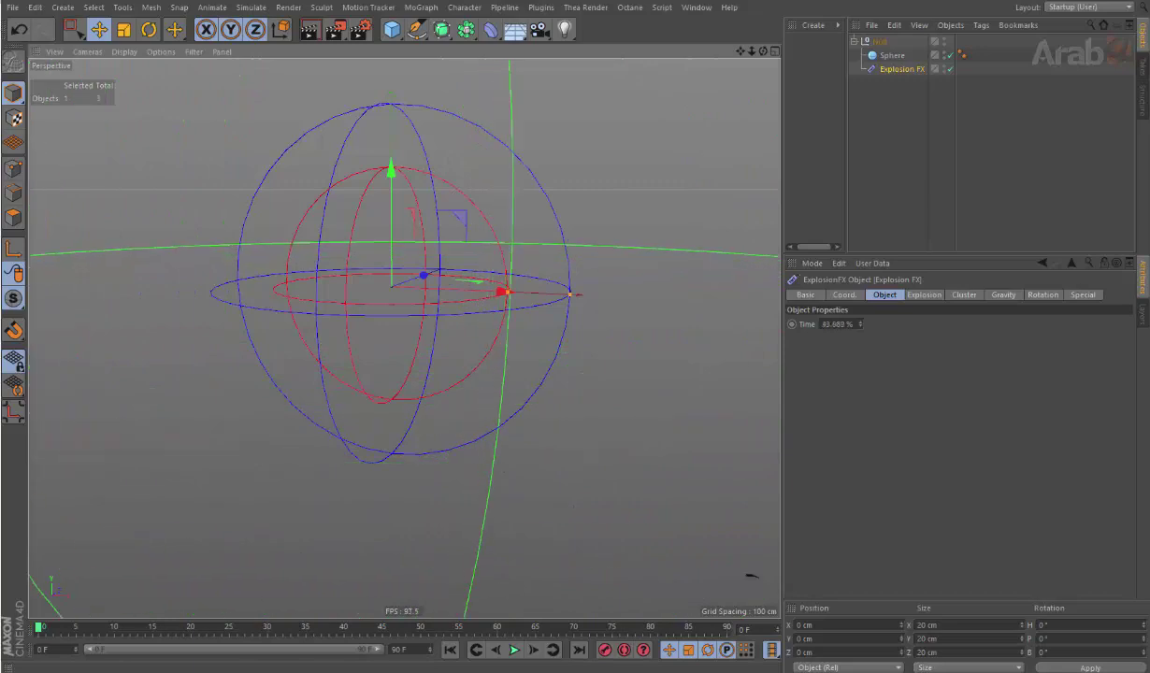
mouse_move(730, 264)
left_mouse_down()
mouse_move(574, 388)
mouse_move(480, 388)
left_mouse_up()
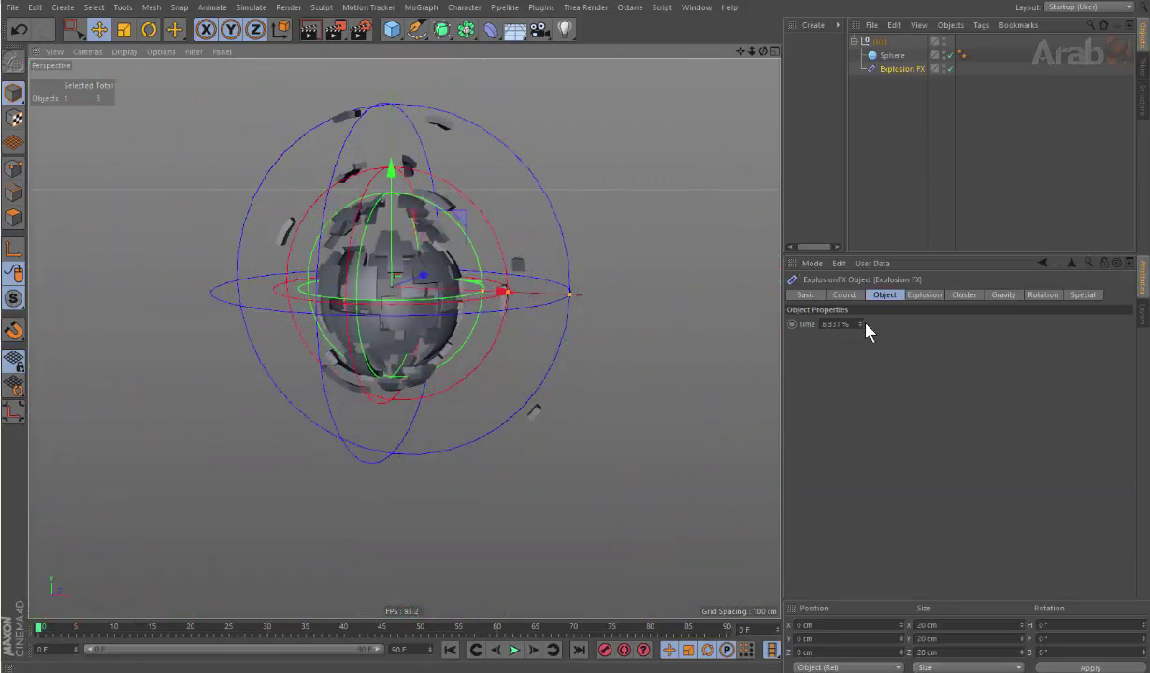
type("10")
key("Return")
left_click(920, 295)
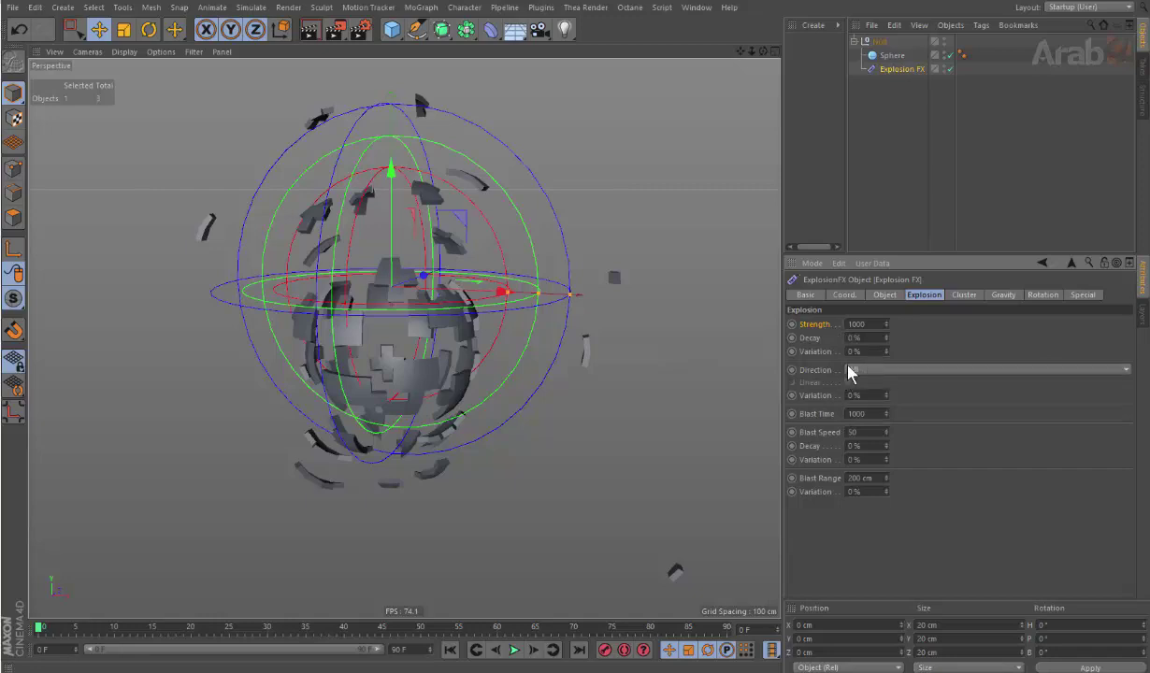
Step: Test a lower explosion Strength, keep 1000, and undo a trial centre move
left_click_drag(885, 323, 885, 365)
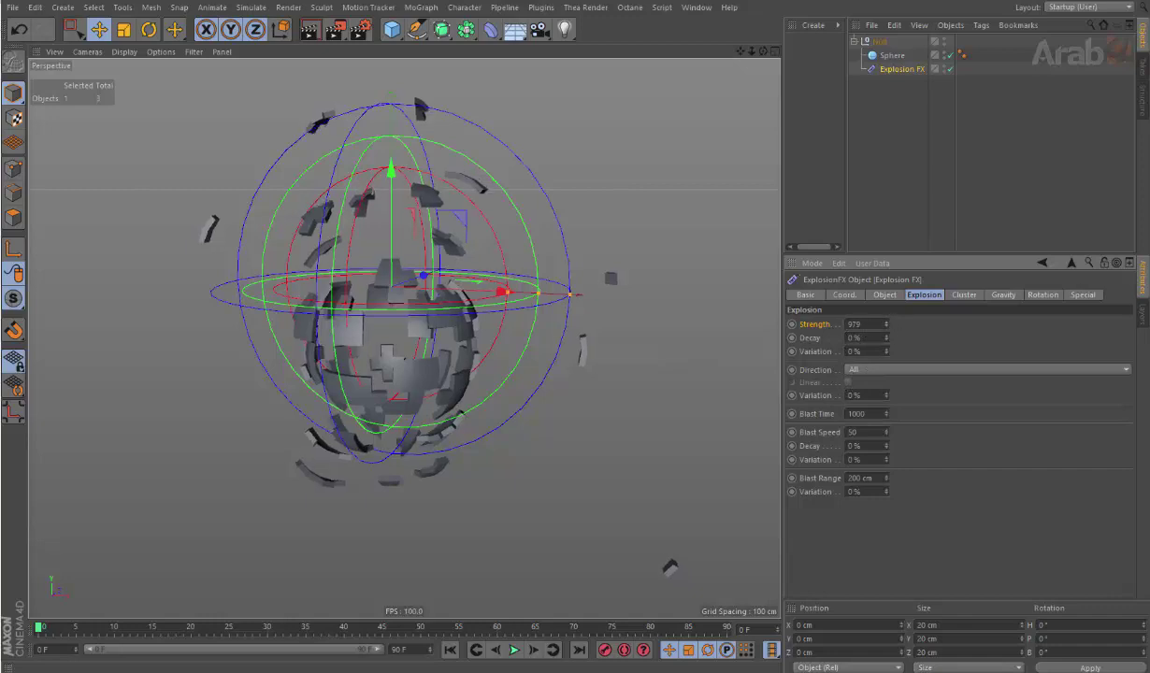
left_click_drag(885, 323, 885, 326)
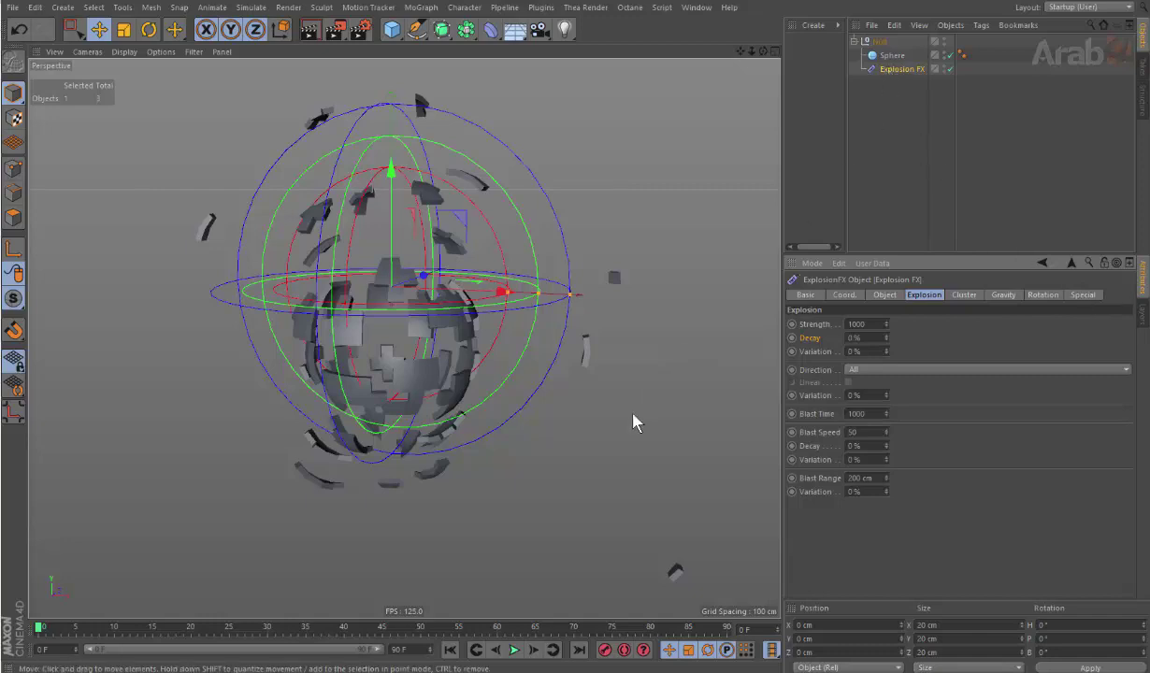
mouse_move(634, 417)
left_mouse_down()
mouse_move(574, 426)
mouse_move(738, 280)
mouse_move(771, 370)
left_mouse_up()
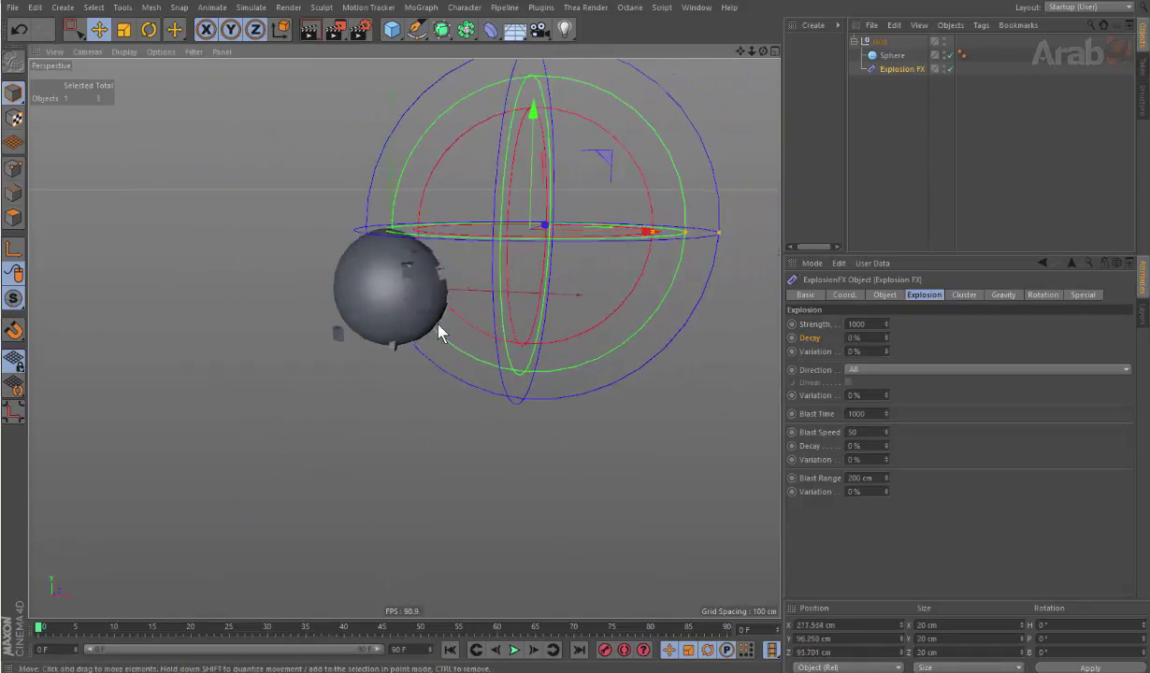
key("ctrl+z")
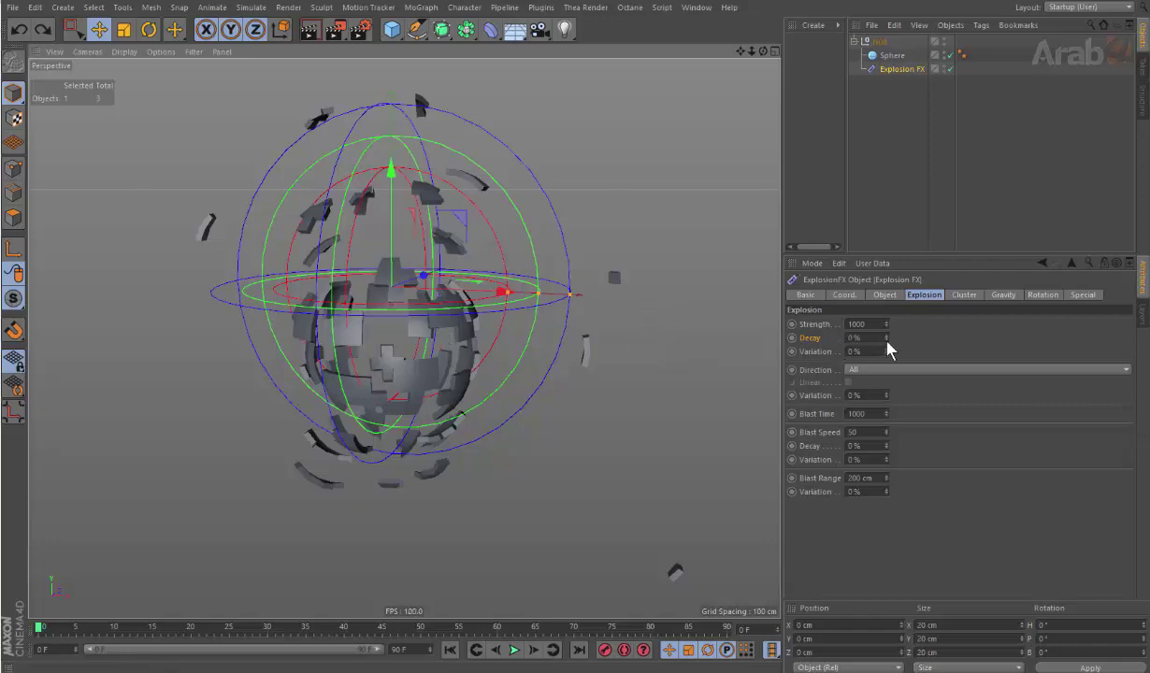
Step: Try Decay at 62%, 100% and 73%, revert to 0%, and shift Explosion FX to X 160 cm
left_click_drag(886, 339, 886, 280)
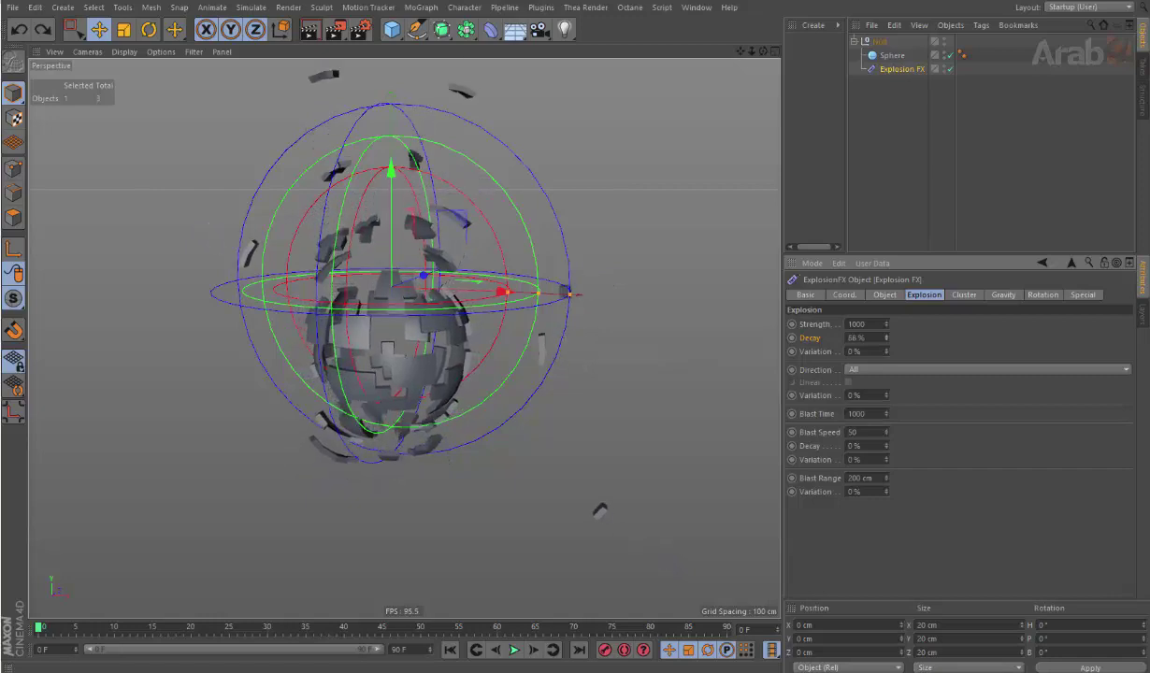
left_click_drag(886, 339, 886, 374)
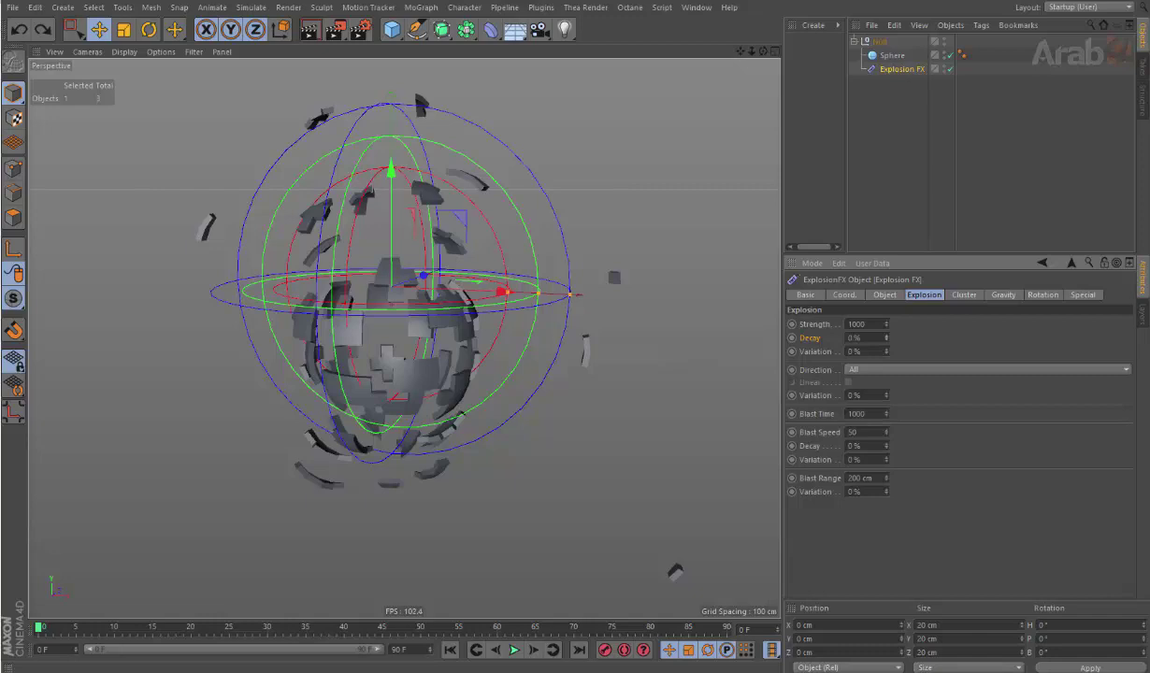
left_click_drag(886, 339, 886, 280)
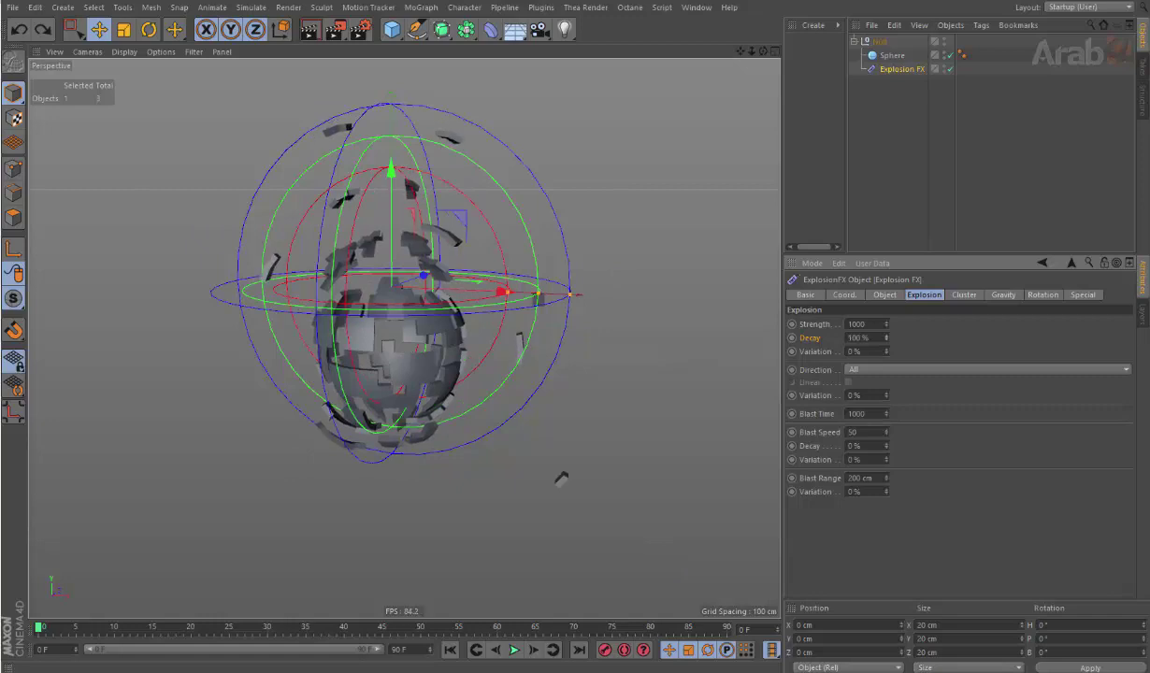
key("ctrl+z")
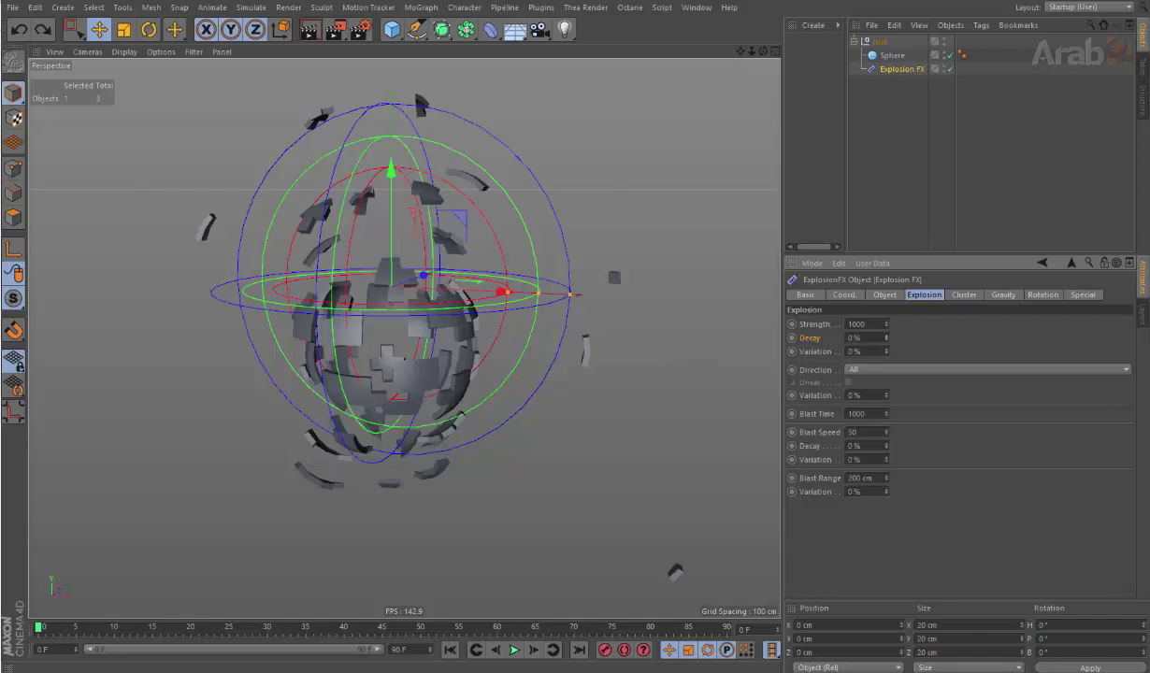
left_click_drag(886, 337, 886, 299)
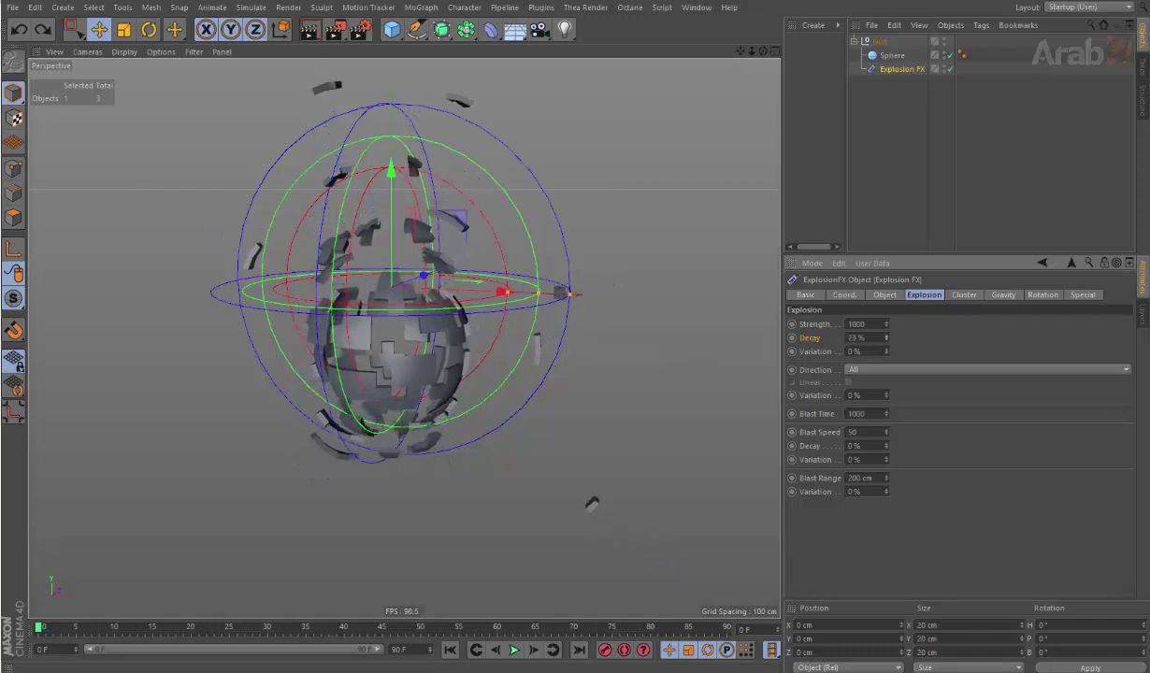
key("ctrl+z")
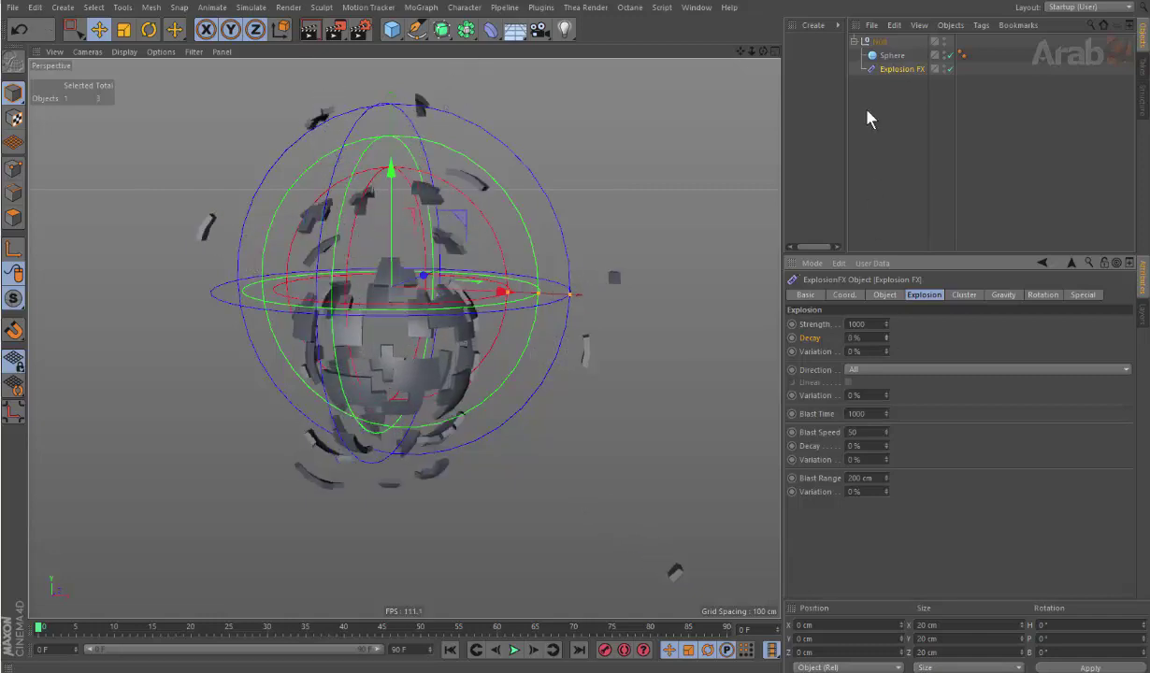
left_click(879, 69)
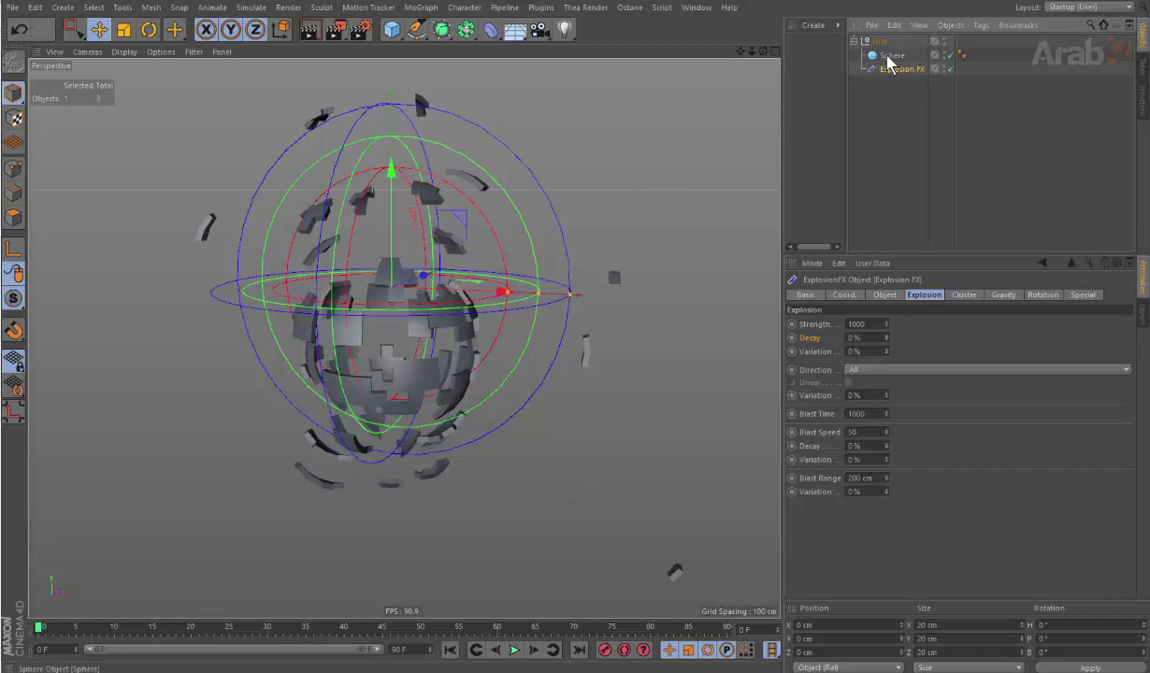
left_click_drag(505, 292, 578, 305)
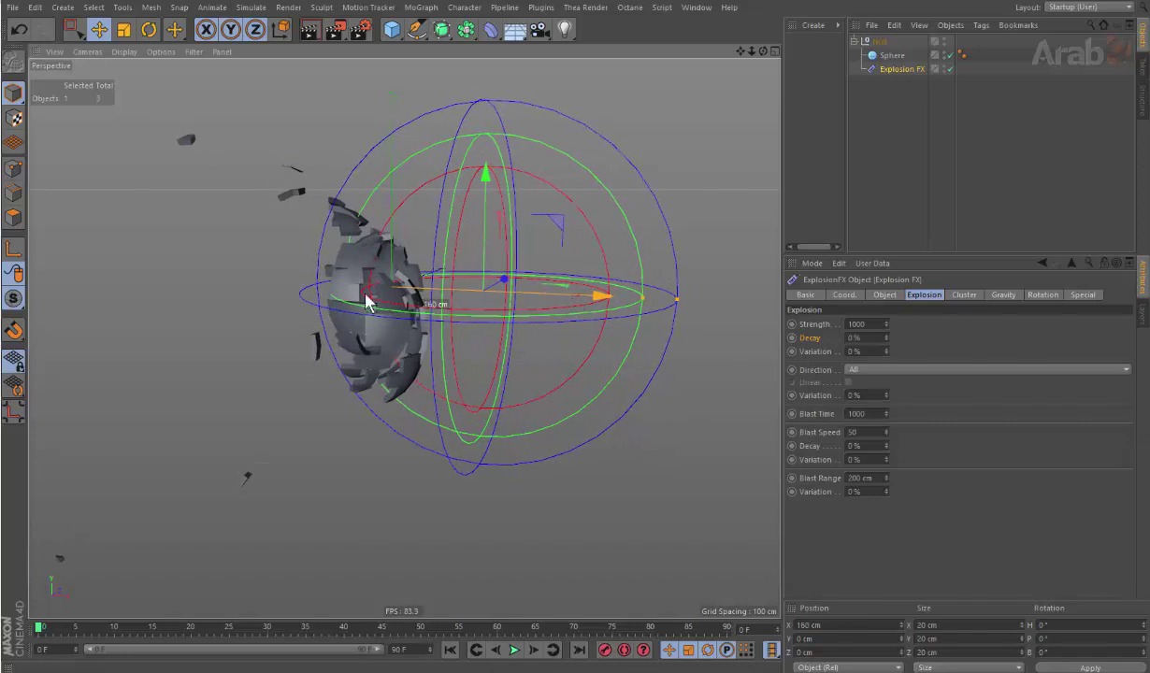
Step: Compare Decay at 45%, 66% and 100%, then return it to 0%
double_click(856, 338)
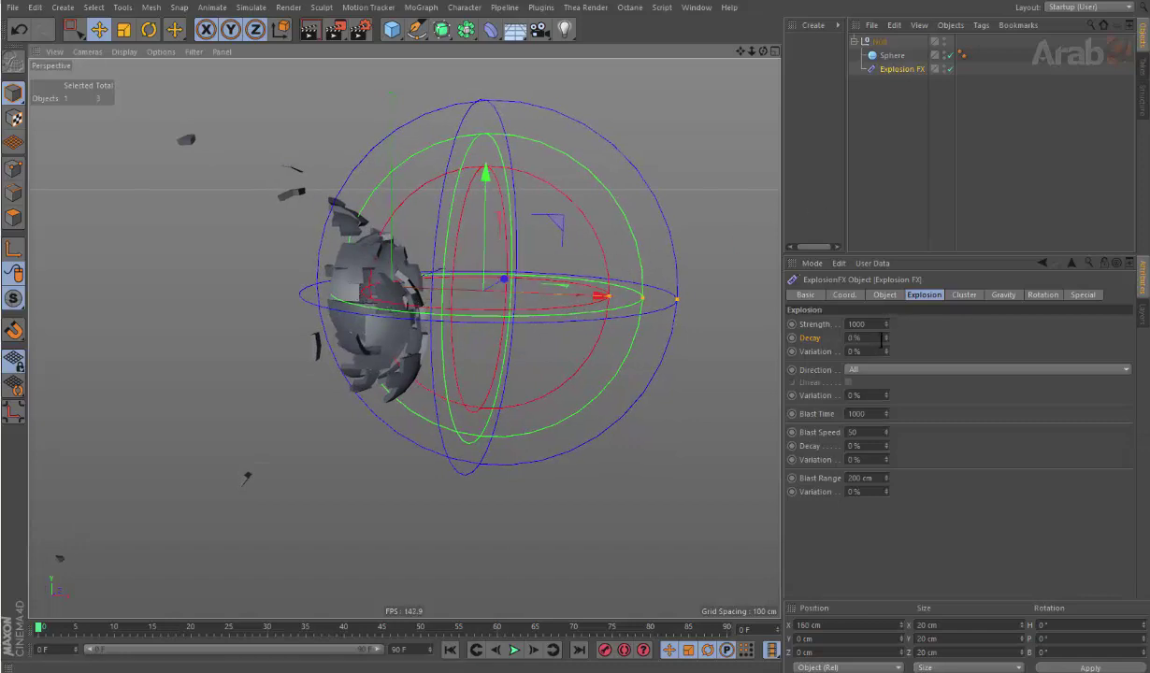
type("45")
key("Return")
mouse_move(885, 337)
left_mouse_down()
mouse_move(916, 337)
mouse_move(860, 337)
left_mouse_up()
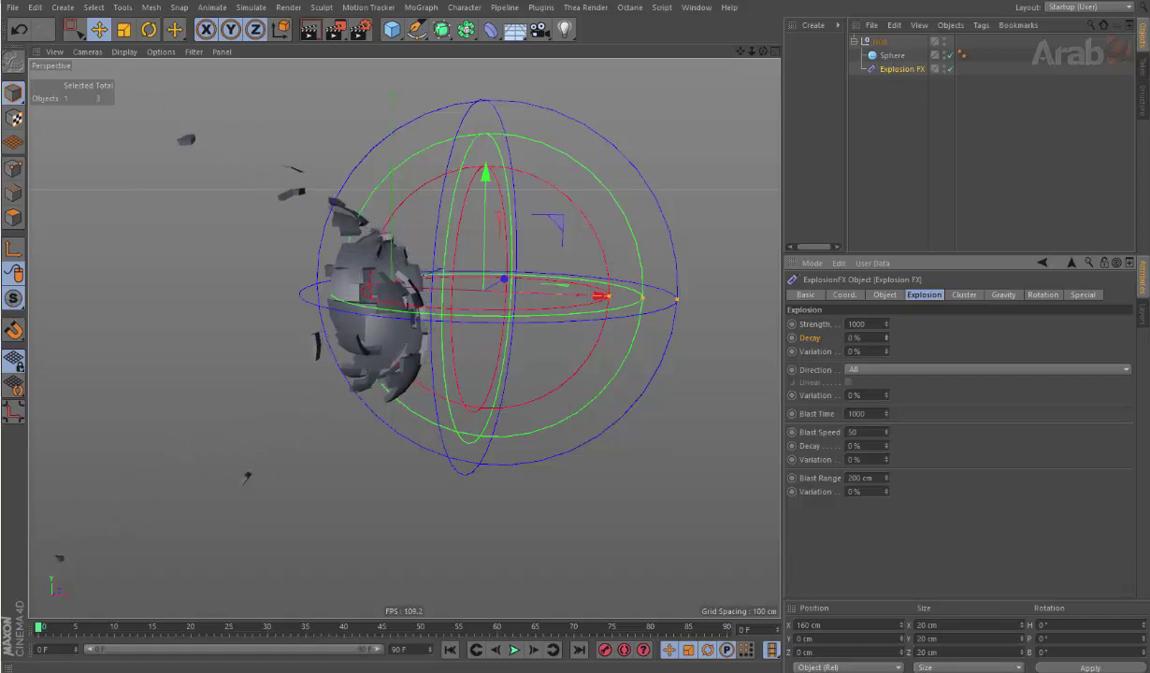
mouse_move(885, 337)
left_mouse_down()
mouse_move(925, 337)
mouse_move(860, 337)
mouse_move(925, 338)
left_mouse_up()
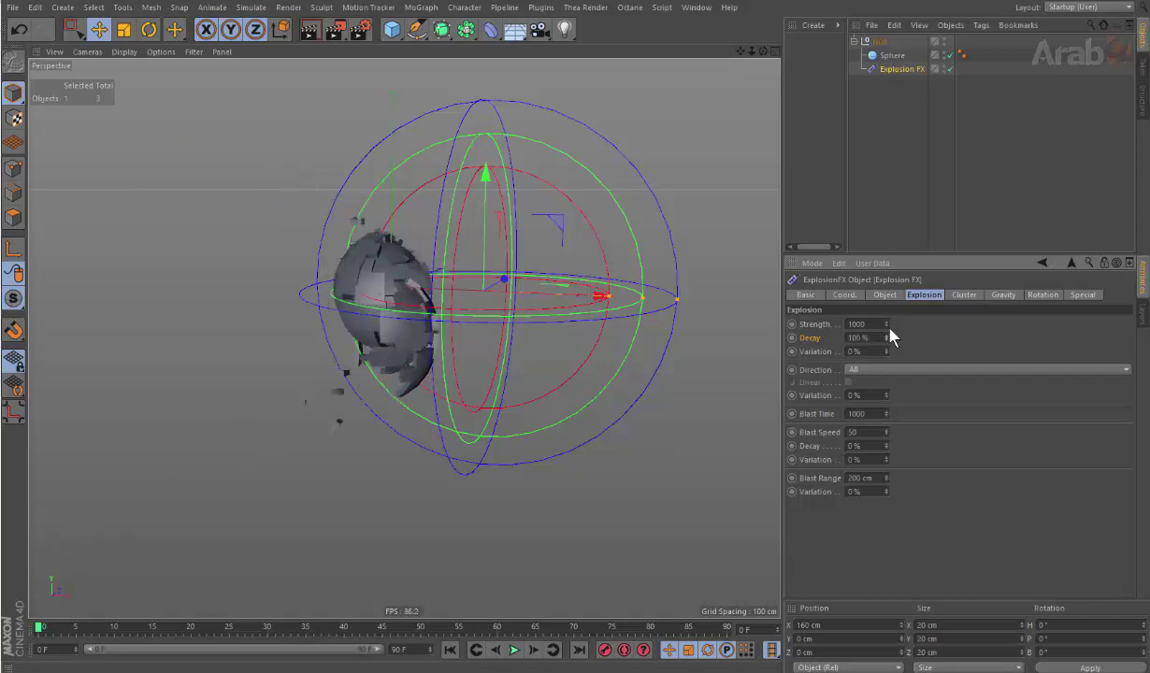
mouse_move(887, 337)
left_mouse_down()
mouse_move(891, 359)
mouse_move(888, 328)
mouse_move(887, 365)
mouse_move(888, 332)
mouse_move(890, 353)
left_mouse_up()
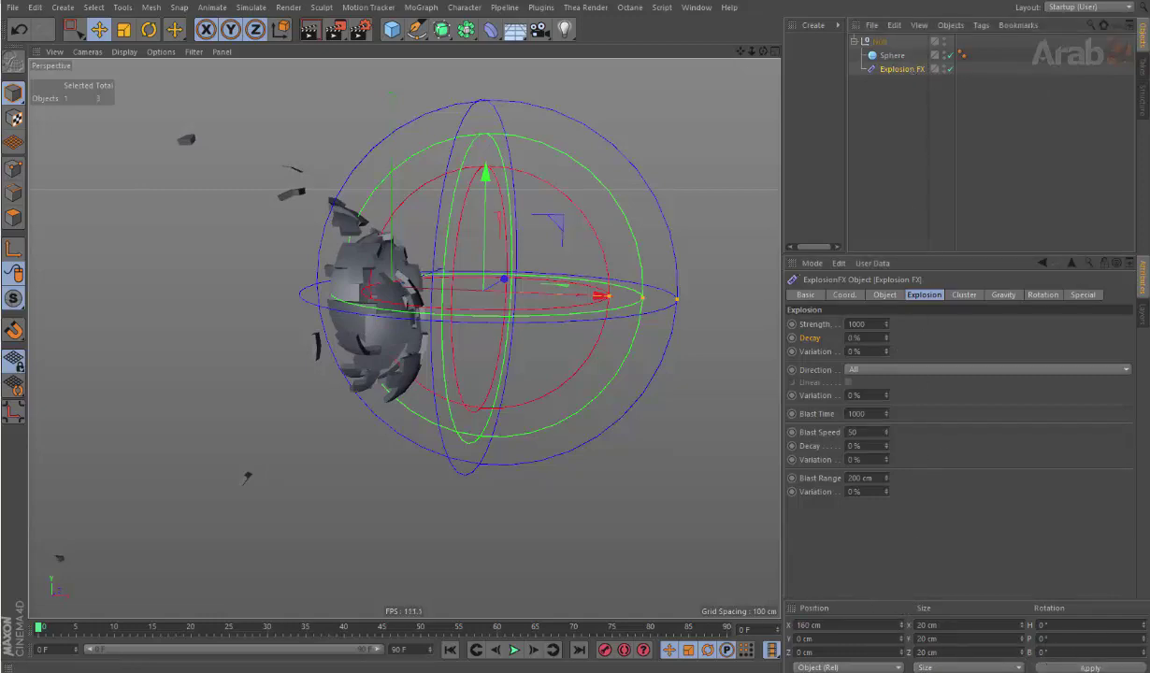
Step: Set the Explosion FX Position X to 0 cm
double_click(845, 624)
type("0")
key("Return")
mouse_move(447, 313)
left_mouse_down("alt")
mouse_move(514, 346)
mouse_move(480, 367)
left_mouse_up("alt")
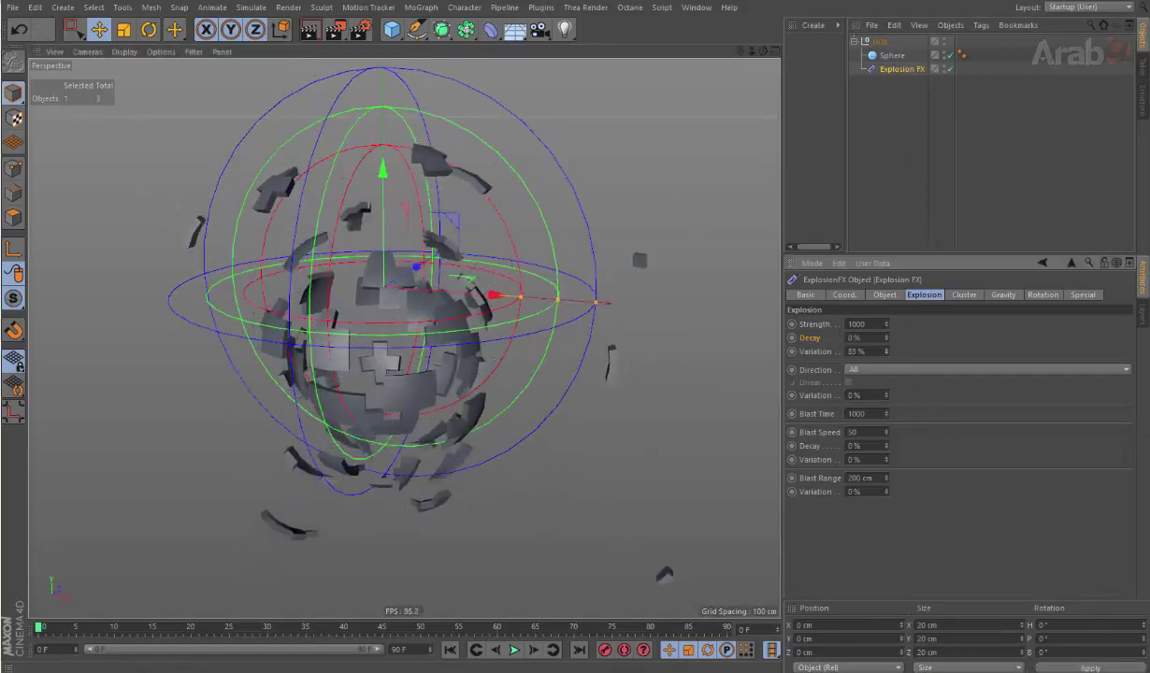
double_click(864, 351)
type("100")
key("Return")
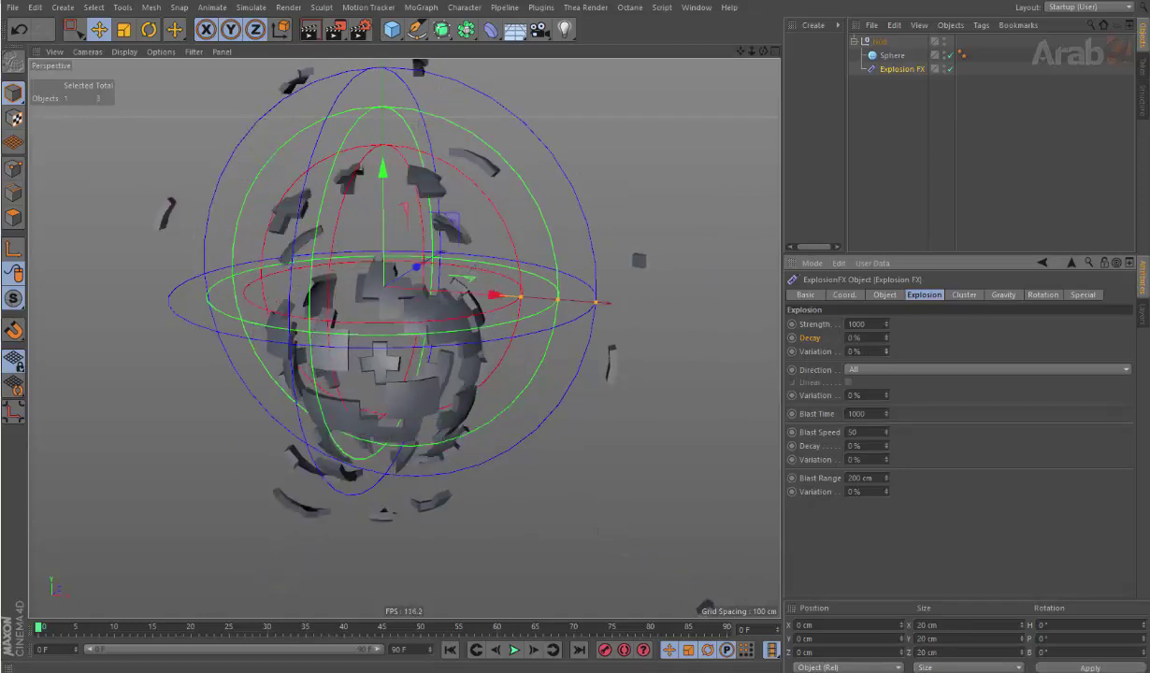
key("ctrl+z")
key("ctrl+y")
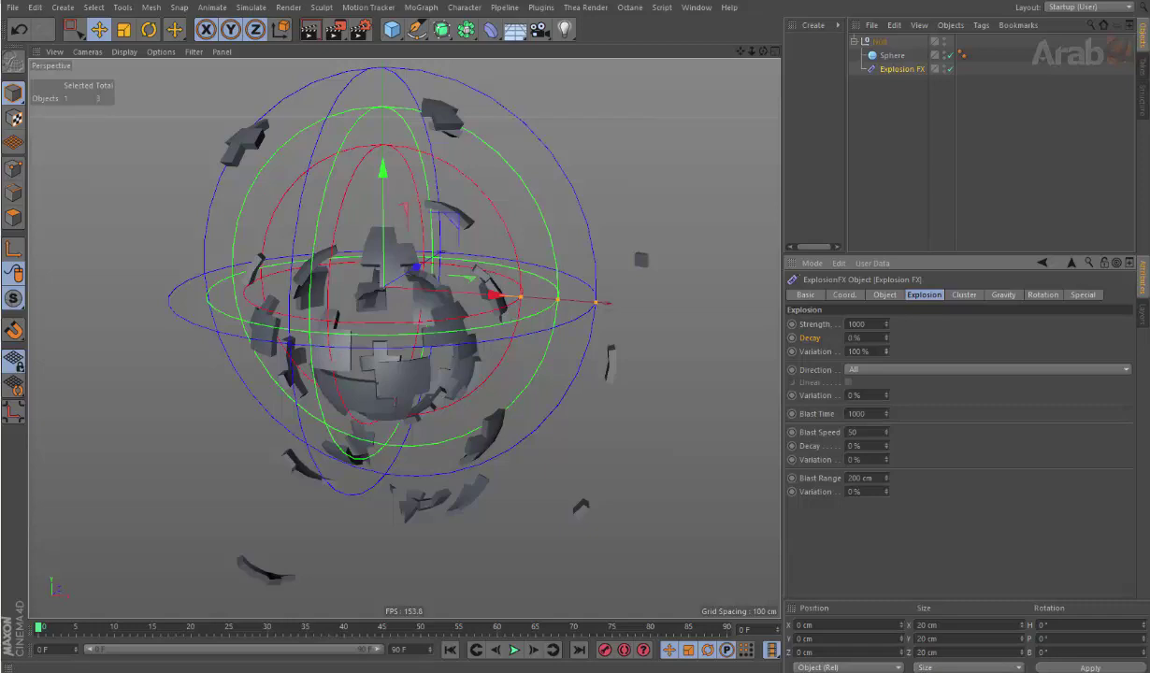
key("ctrl+z")
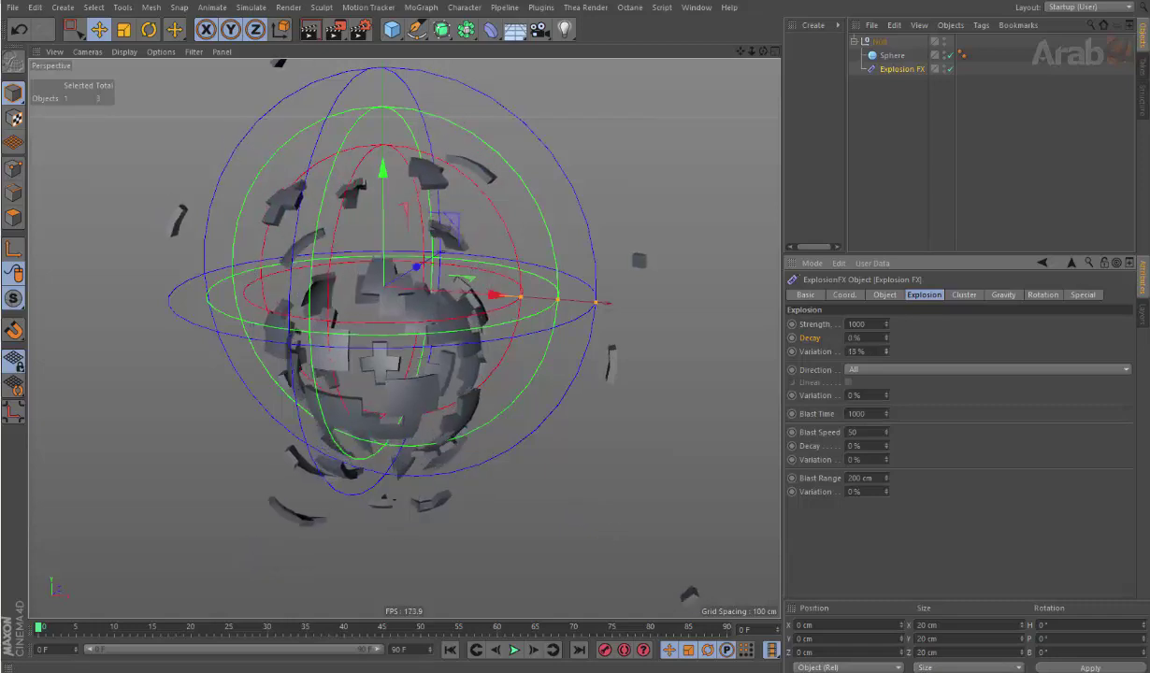
key("ctrl+y")
key("ctrl+z")
key("ctrl+y")
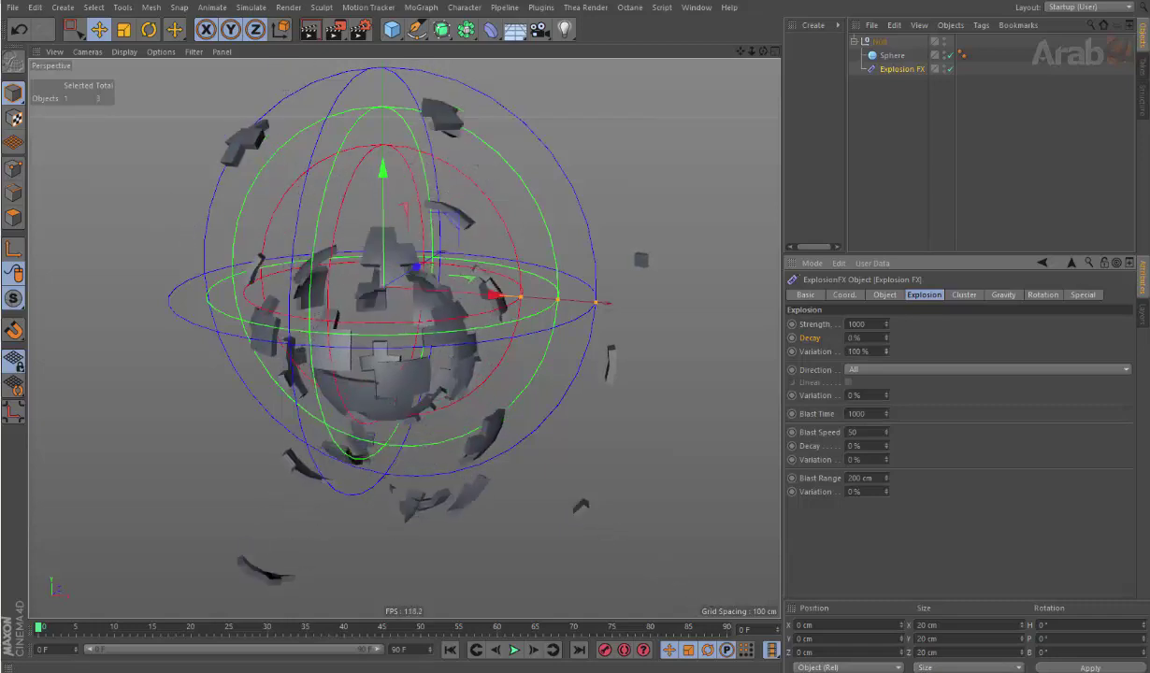
key("ctrl+z")
key("ctrl+y")
key("ctrl+z")
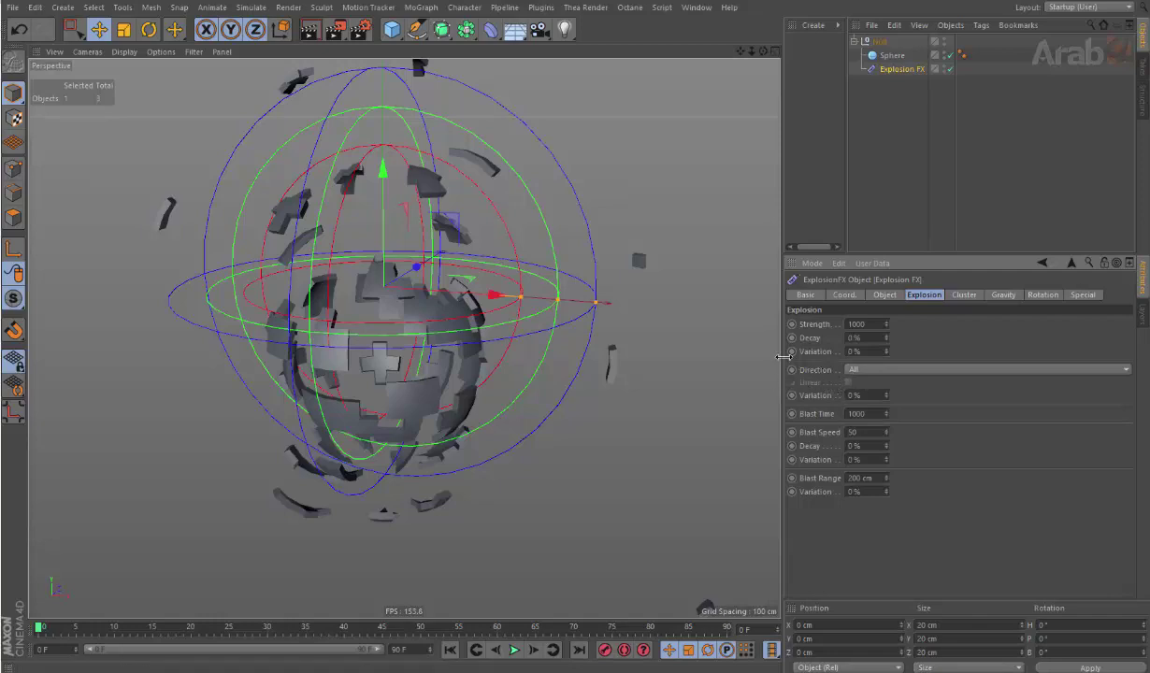
Step: Keyframe explosion Time at 0% on the first frame and 100% at frame 49
left_click(884, 295)
mouse_move(859, 323)
left_mouse_down()
mouse_move(897, 323)
mouse_move(850, 324)
mouse_move(860, 327)
left_mouse_up()
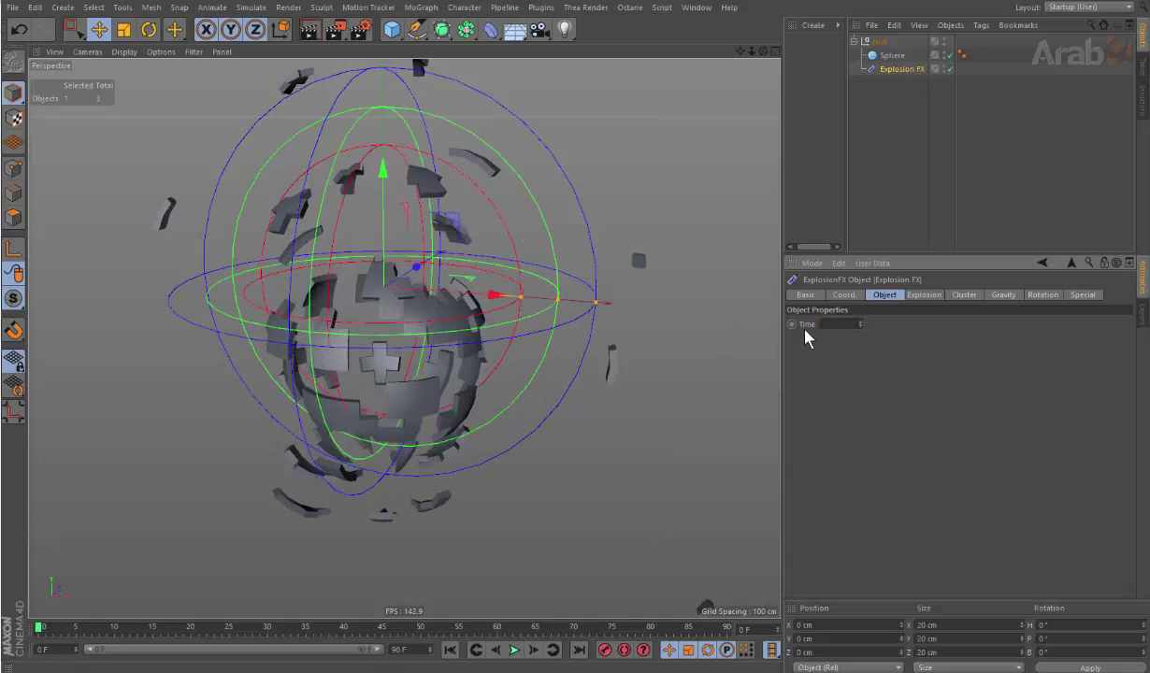
type("0")
key("Return")
left_click(791, 323, "ctrl")
left_click_drag(208, 628, 421, 645)
left_click(844, 324)
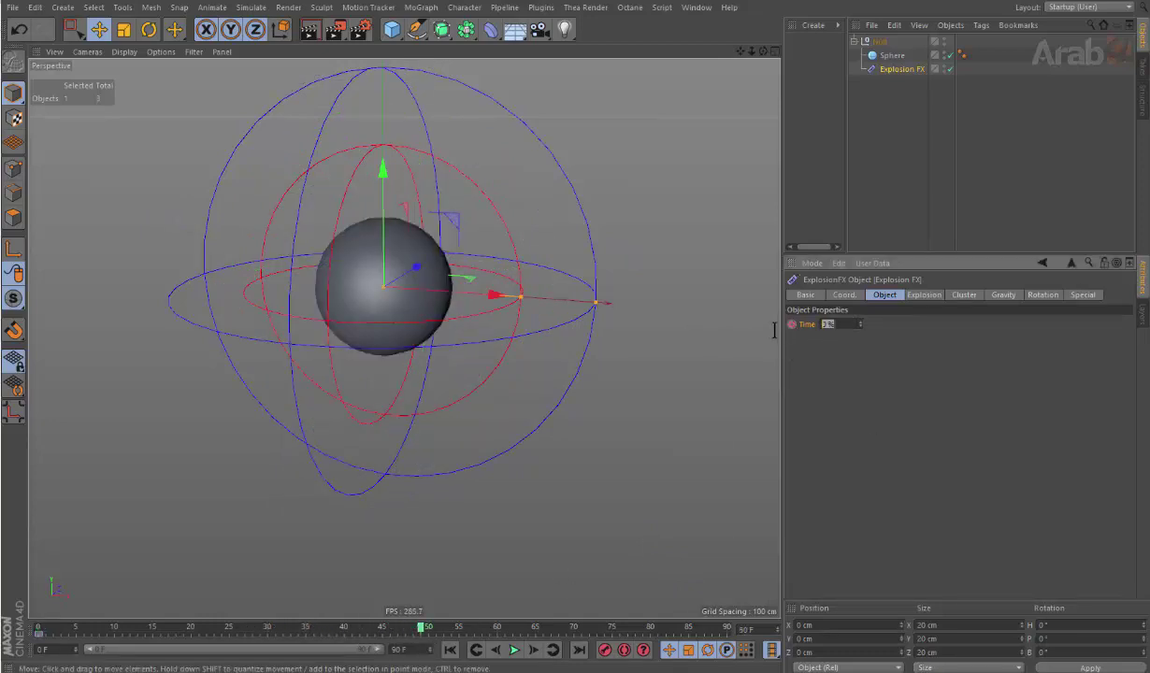
type("100")
key("Return")
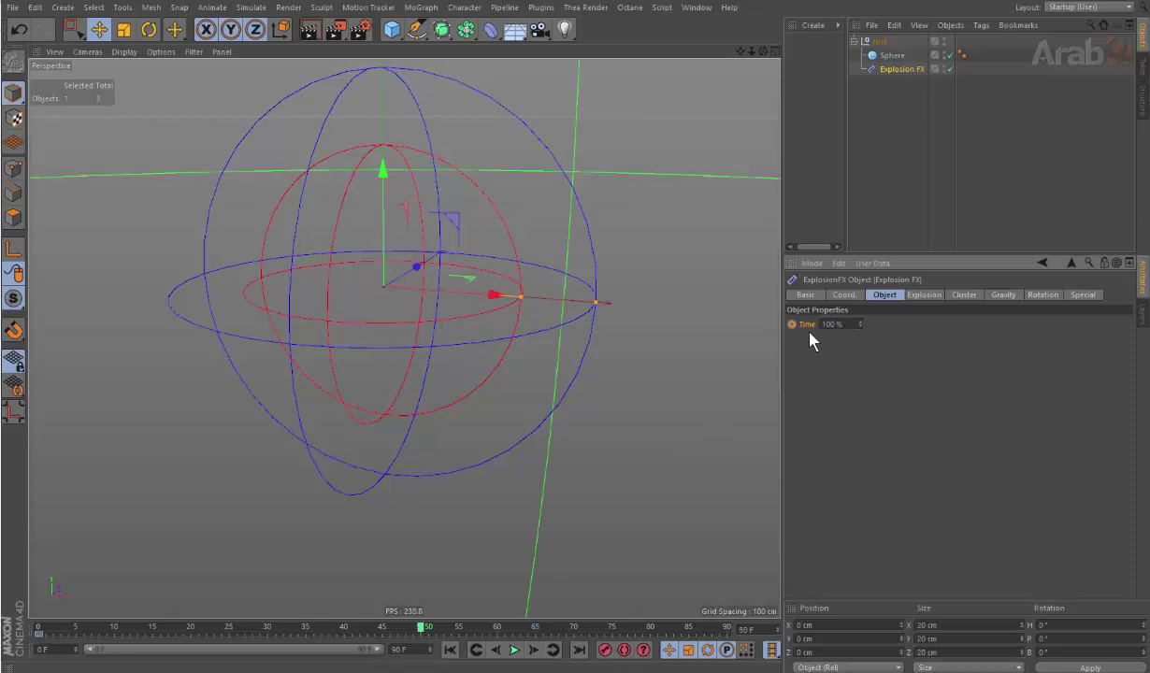
Step: Move the 100% Time key to frame 90 and shorten the preview range to 65 frames
left_click(513, 649)
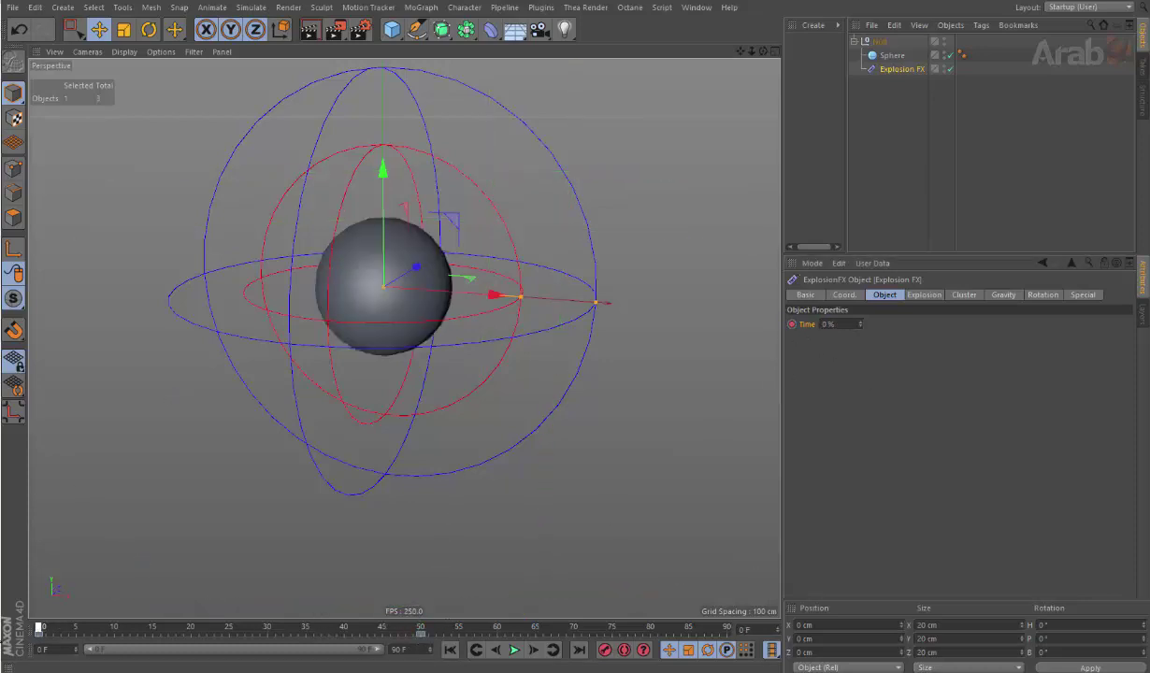
left_click(513, 651)
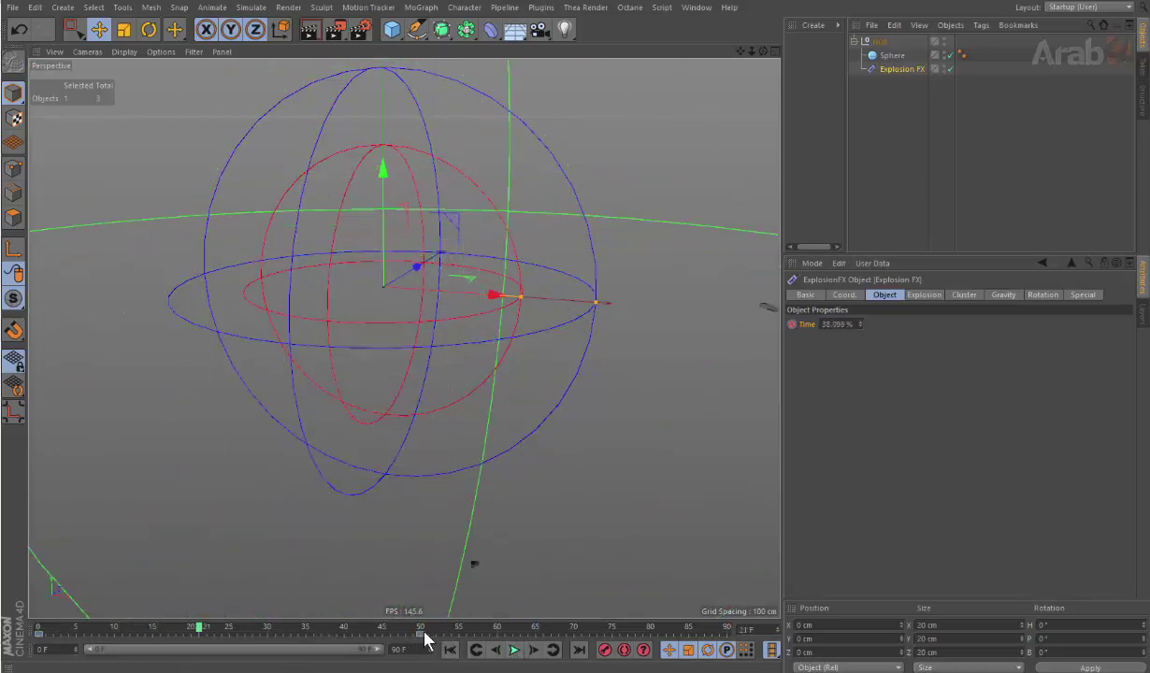
left_click_drag(422, 633, 729, 636)
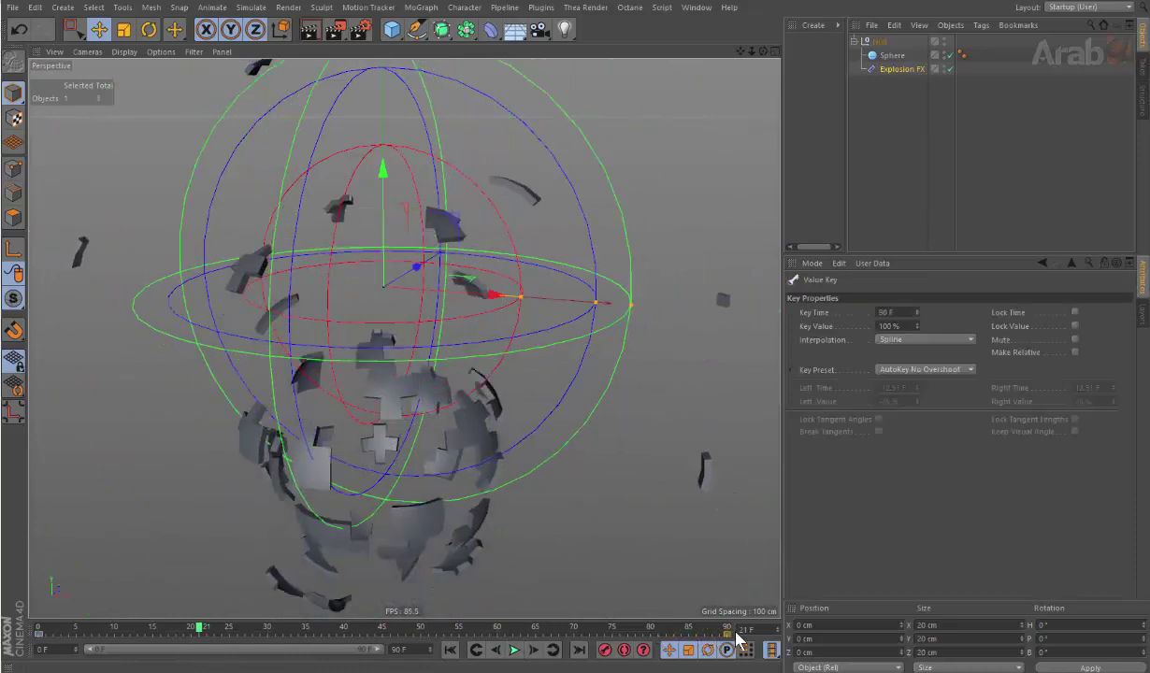
left_click(449, 652)
left_click(511, 651)
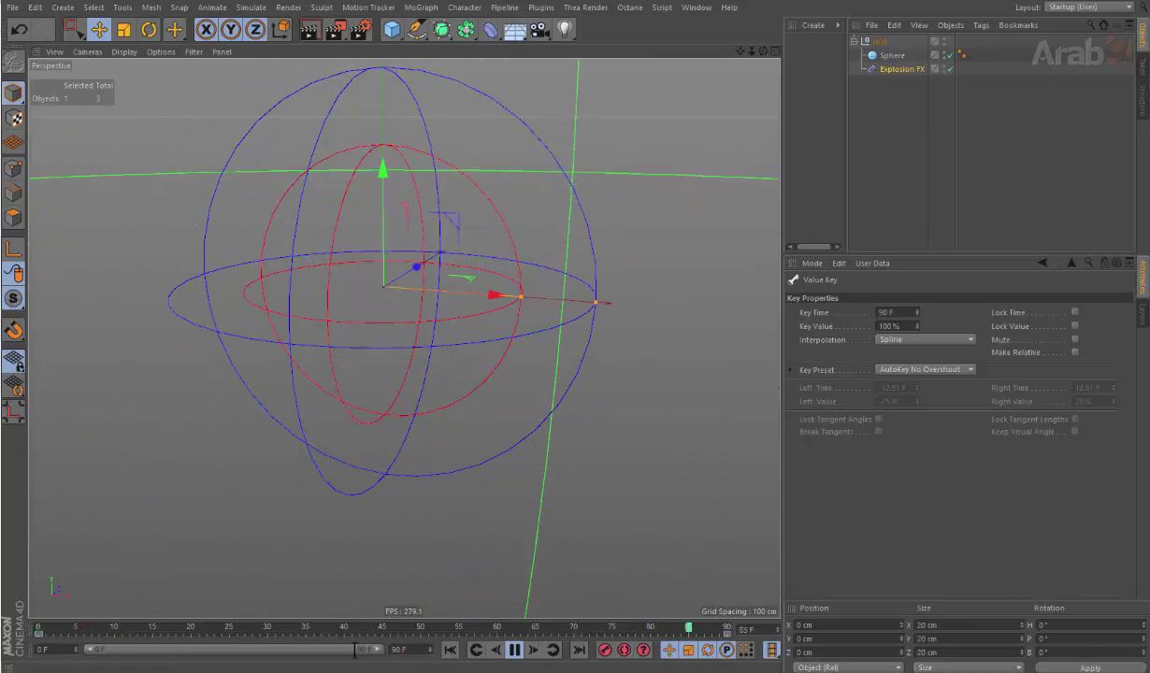
left_click_drag(355, 657, 397, 658)
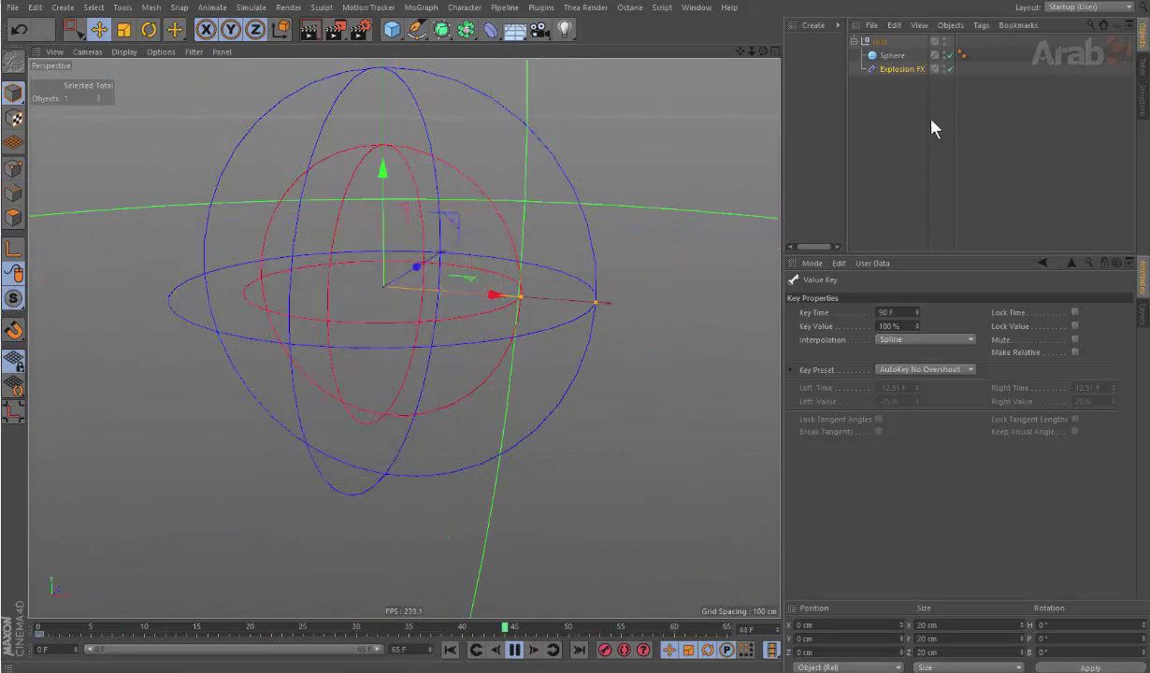
left_click(901, 70)
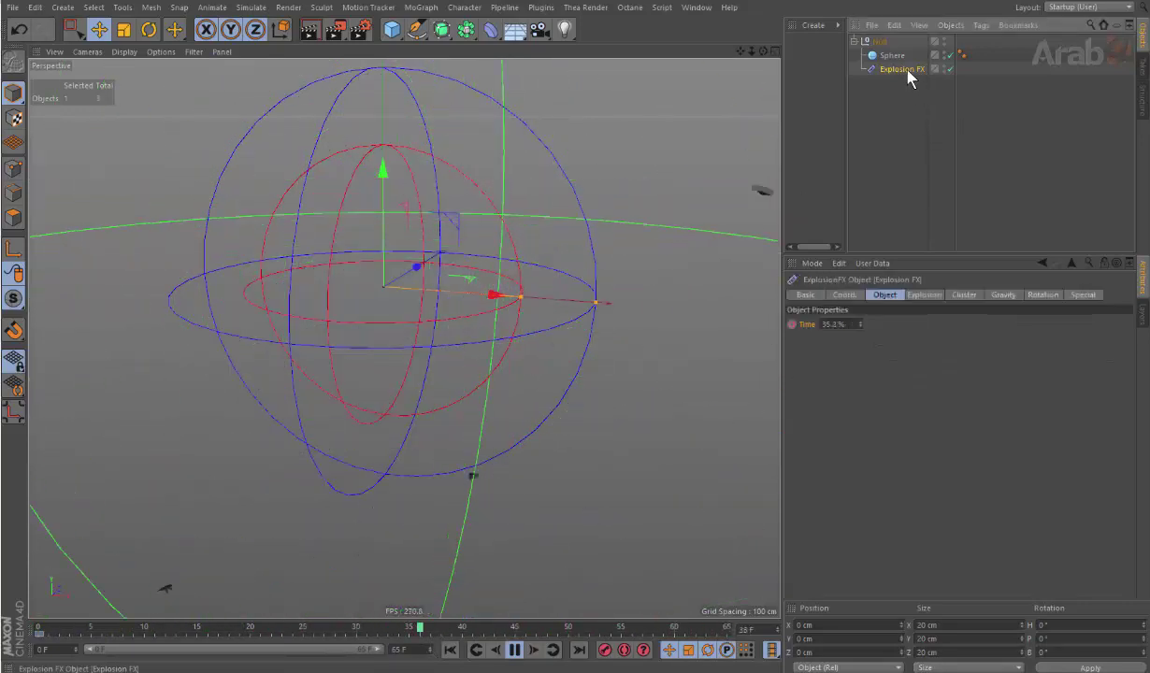
left_click(922, 294)
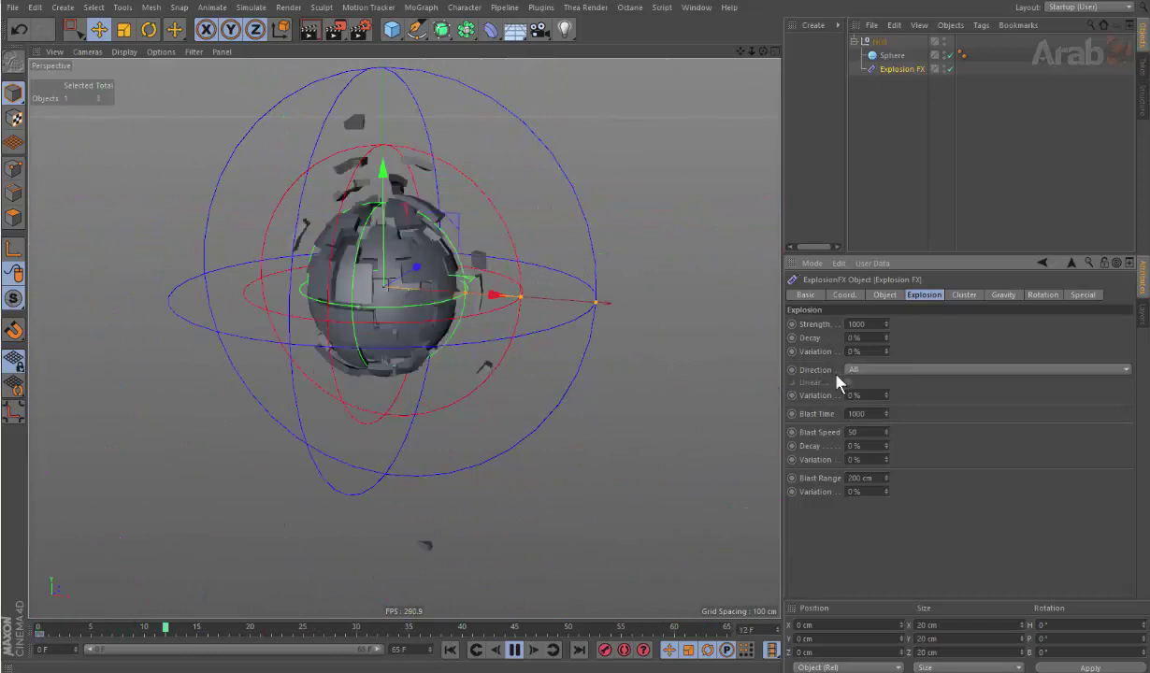
left_click(919, 368)
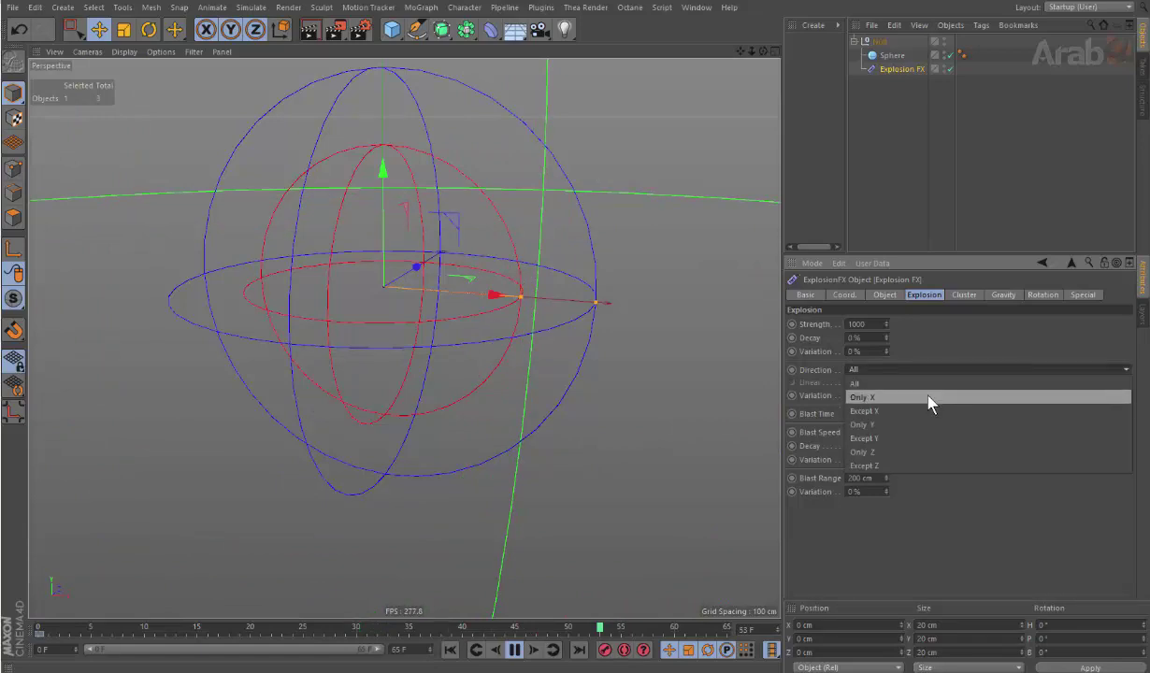
left_click(929, 399)
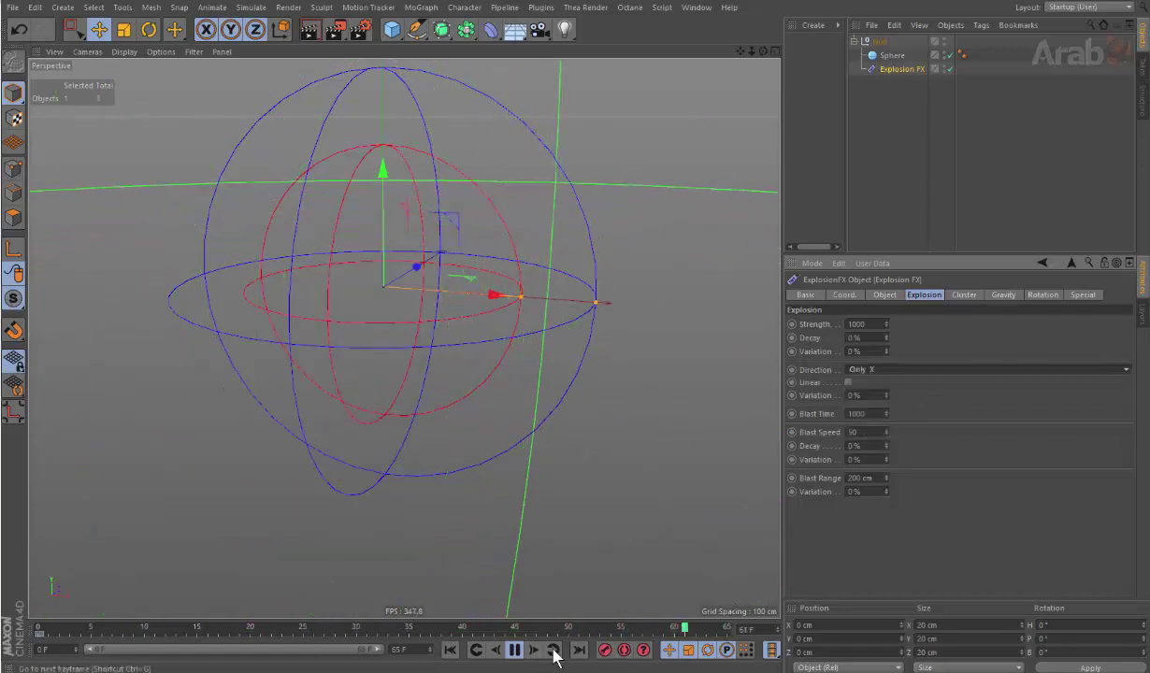
left_click(903, 369)
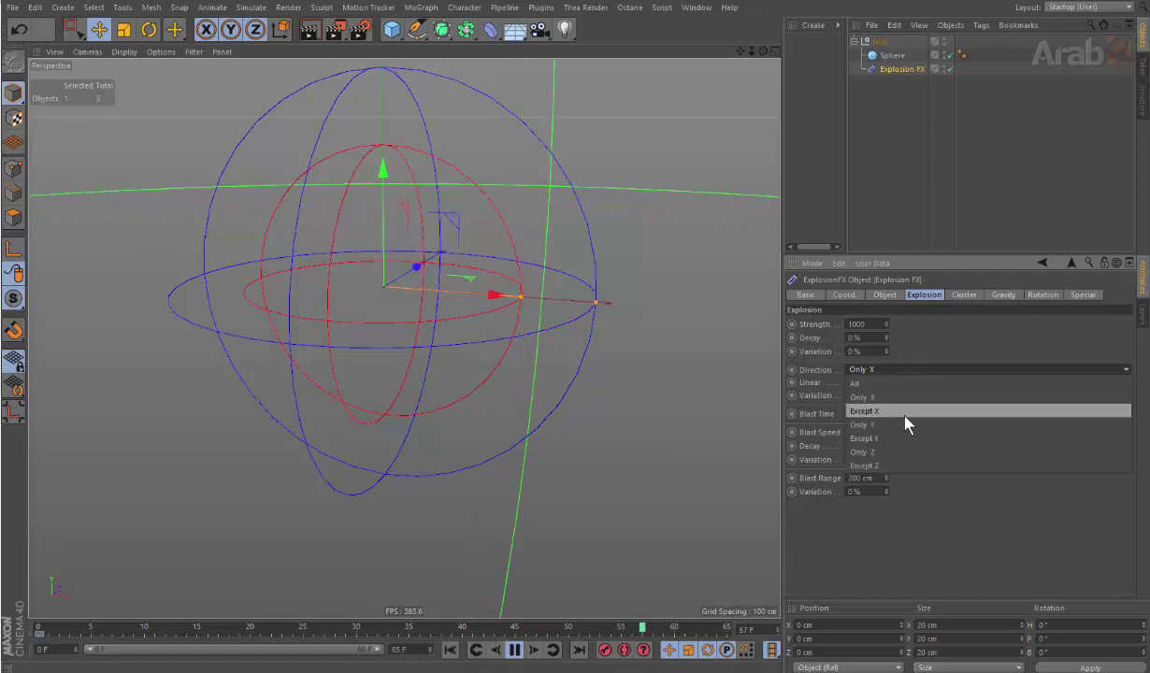
left_click(904, 417)
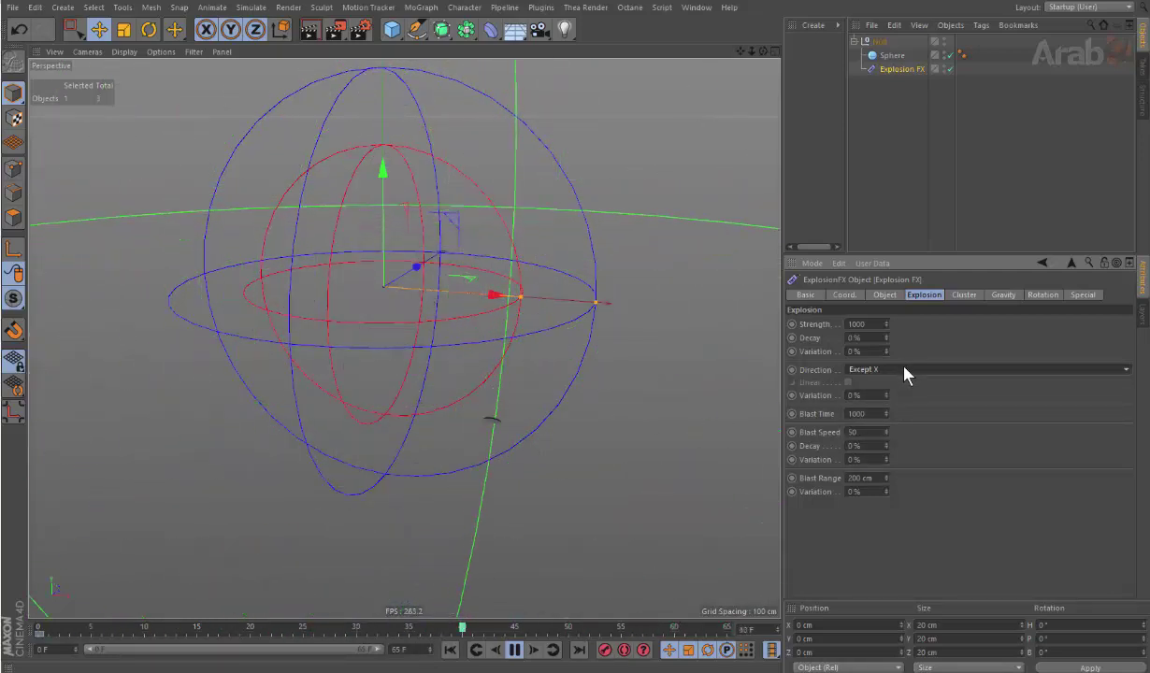
left_click(903, 372)
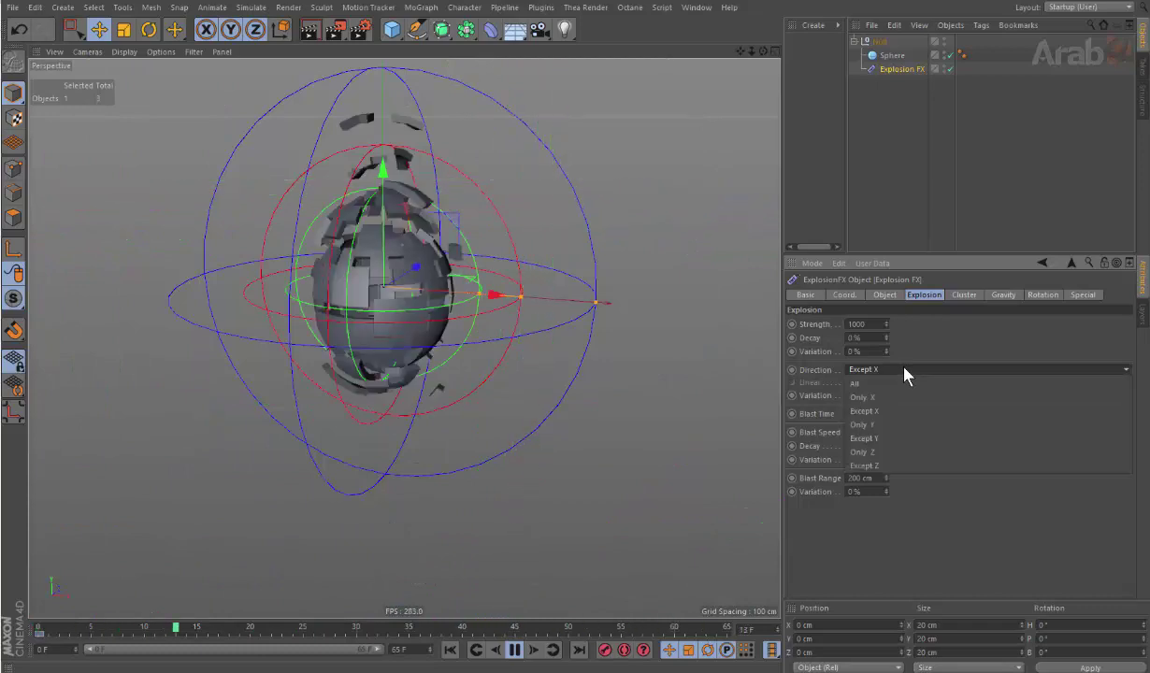
left_click(927, 425)
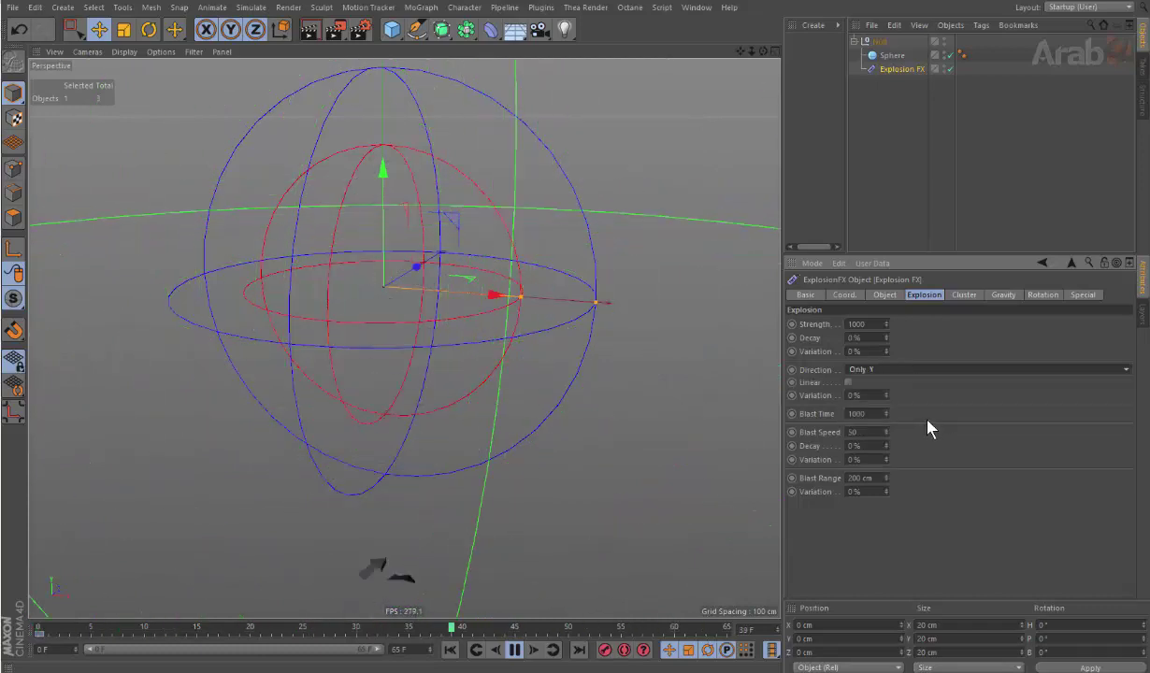
left_click(925, 374)
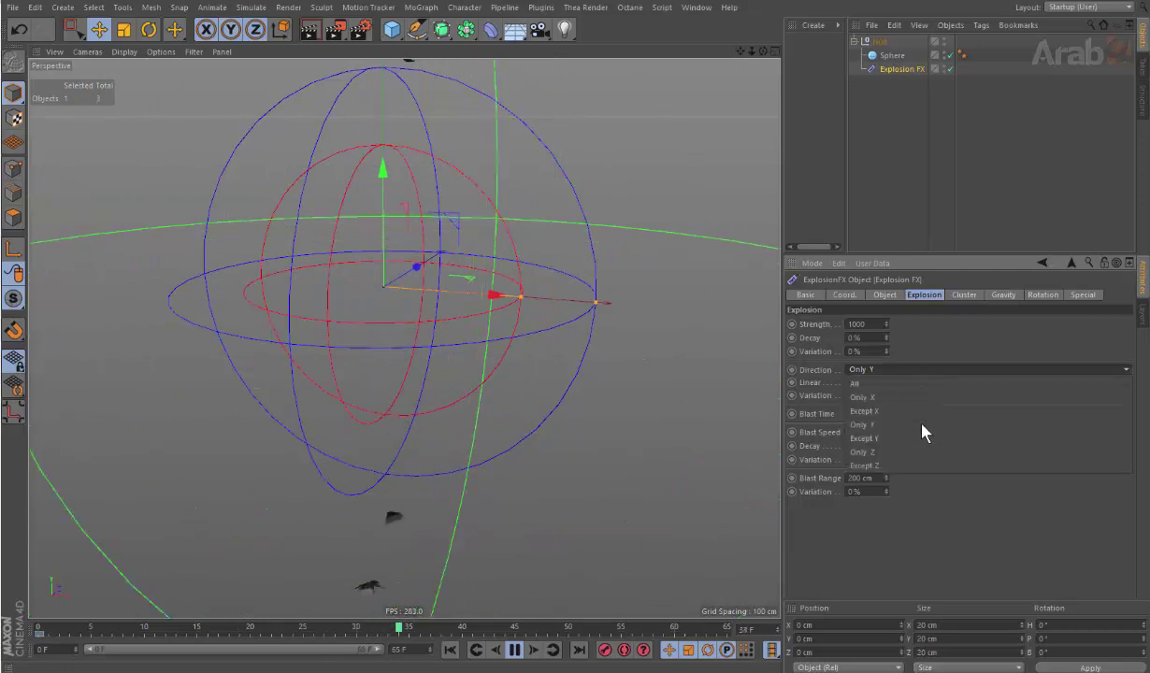
left_click(923, 422)
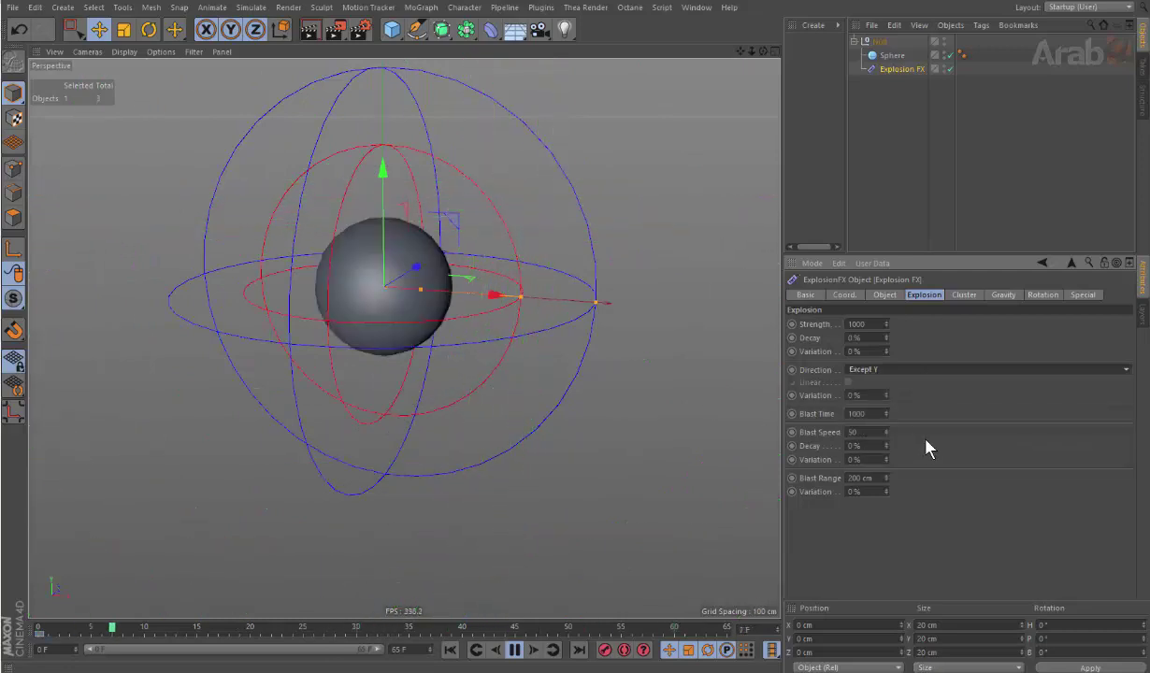
left_click(888, 372)
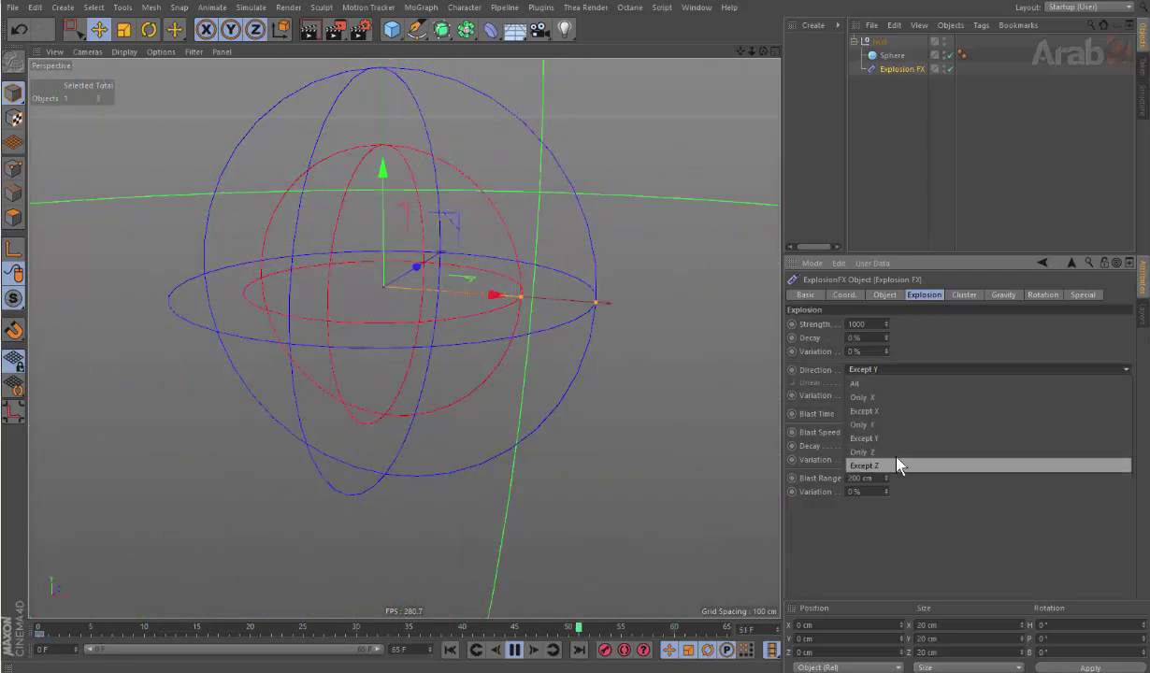
left_click(895, 456)
left_click(895, 369)
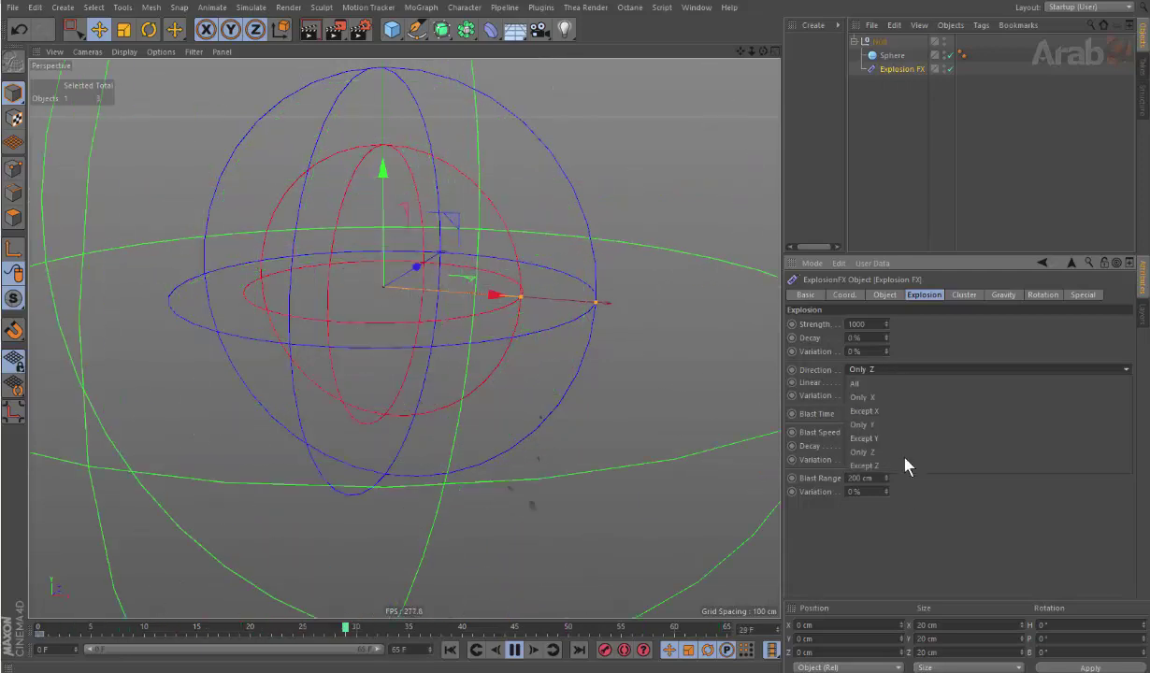
left_click(903, 466)
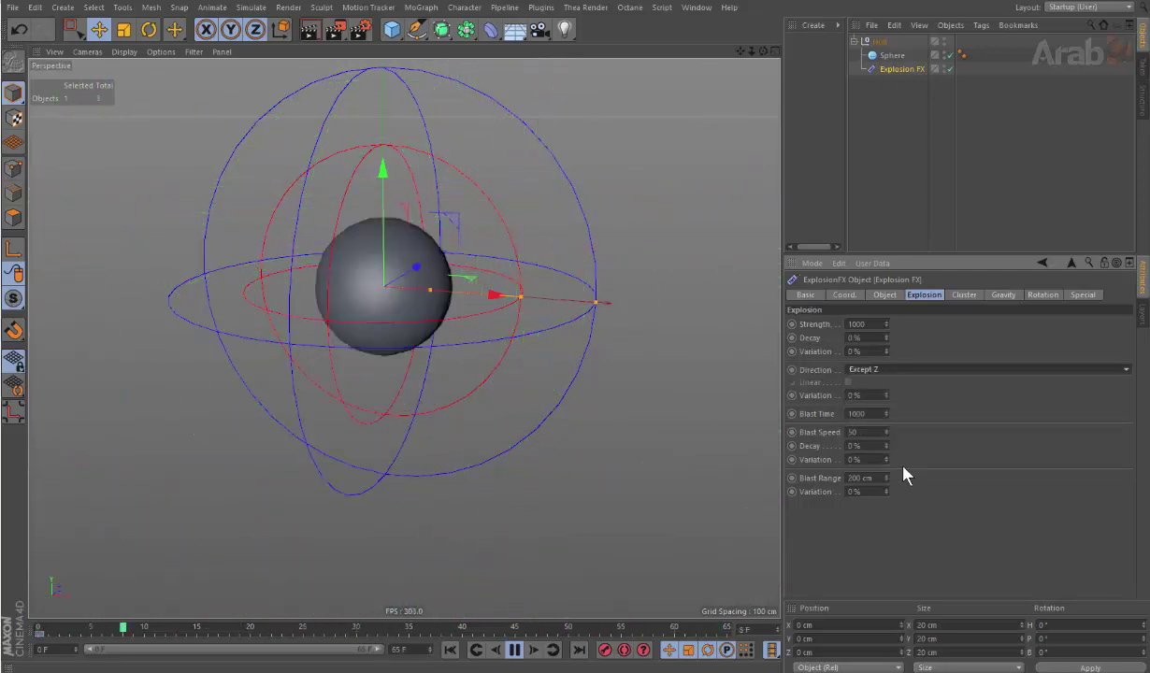
left_click(898, 370)
left_click(898, 385)
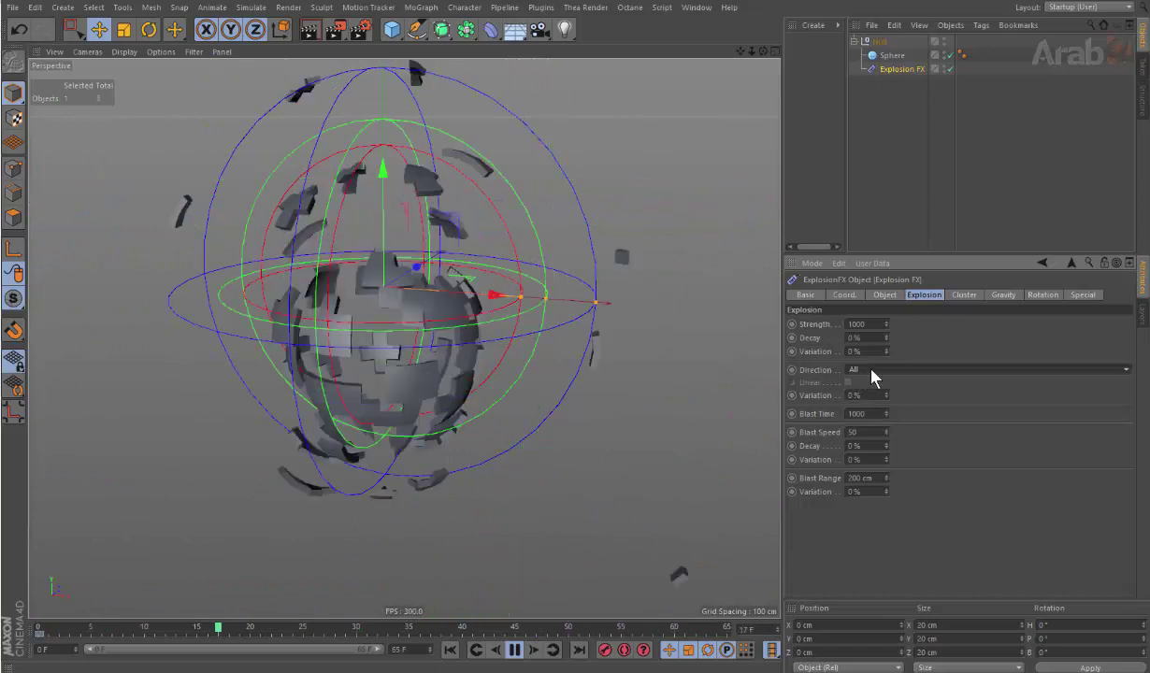
Step: Set explosion Direction to Only X with Linear enabled, inspecting fragments at frame 22
left_click(874, 372)
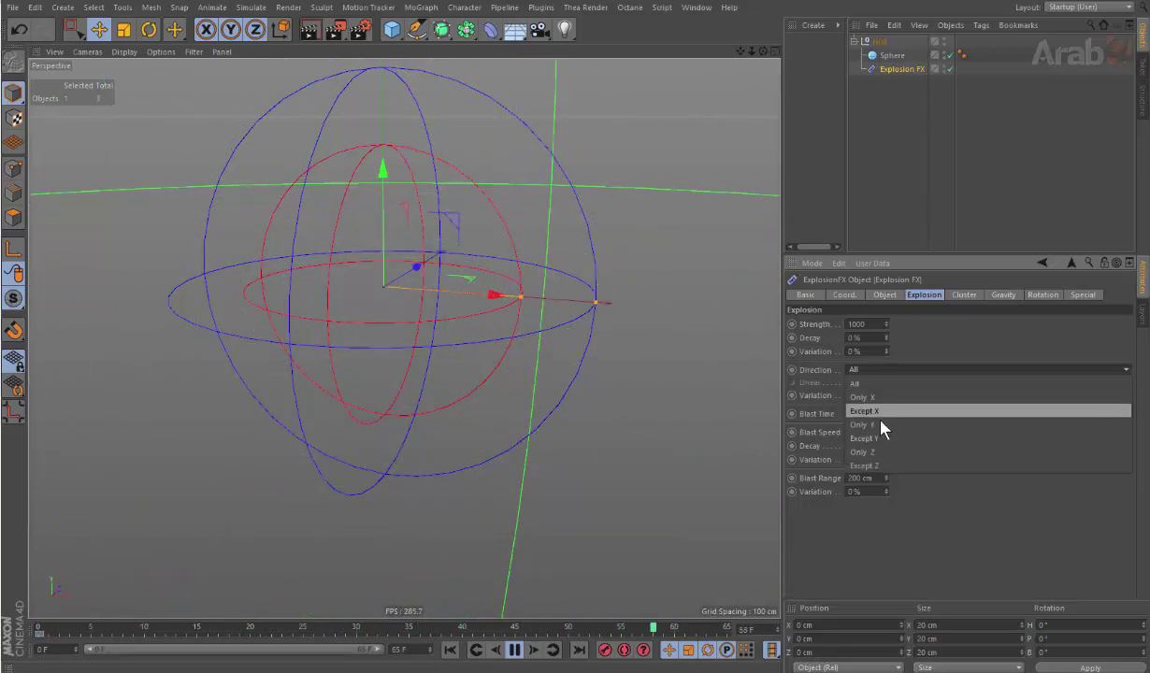
left_click(879, 413)
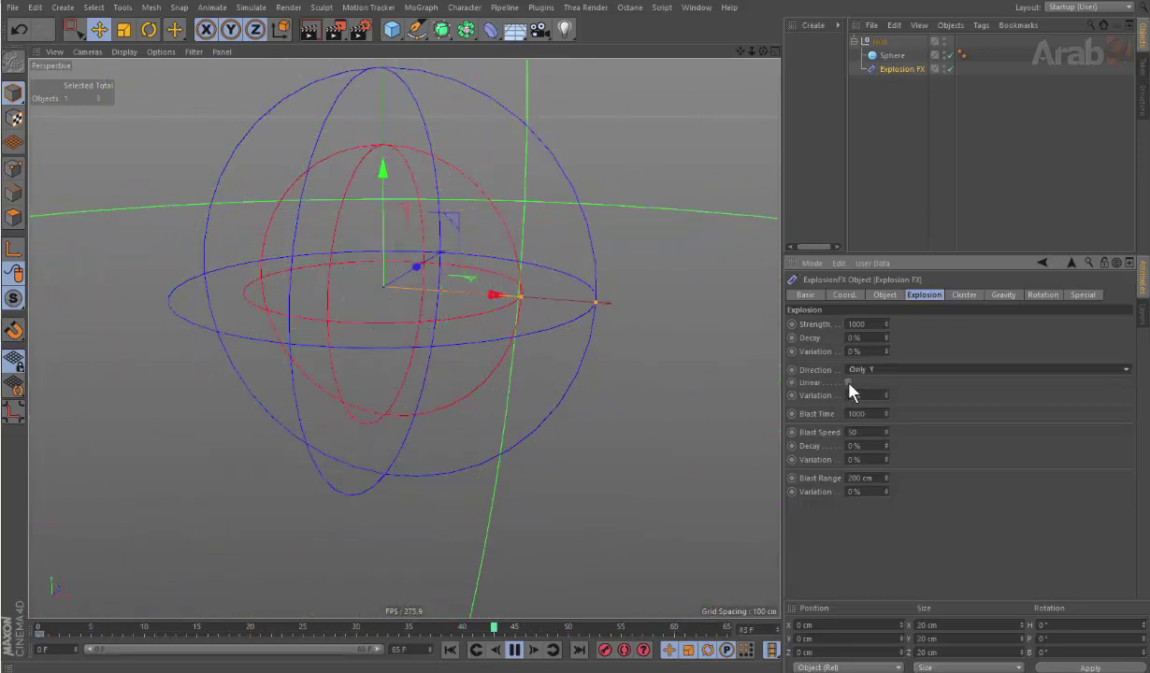
left_click(1005, 371)
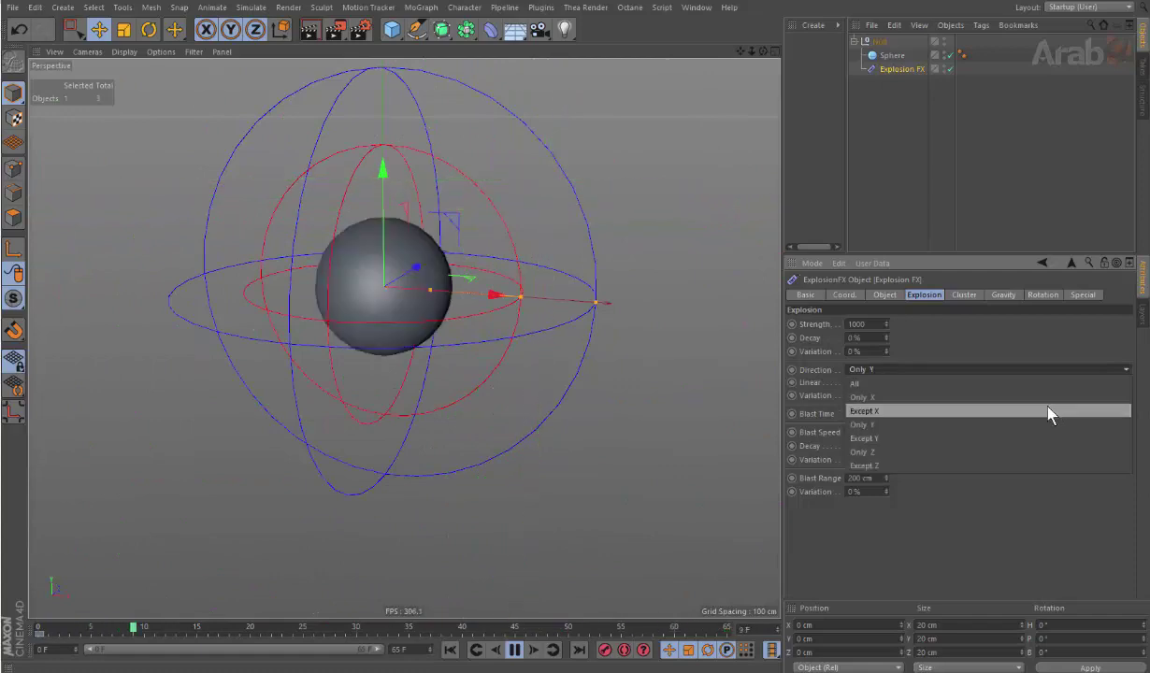
left_click(921, 399)
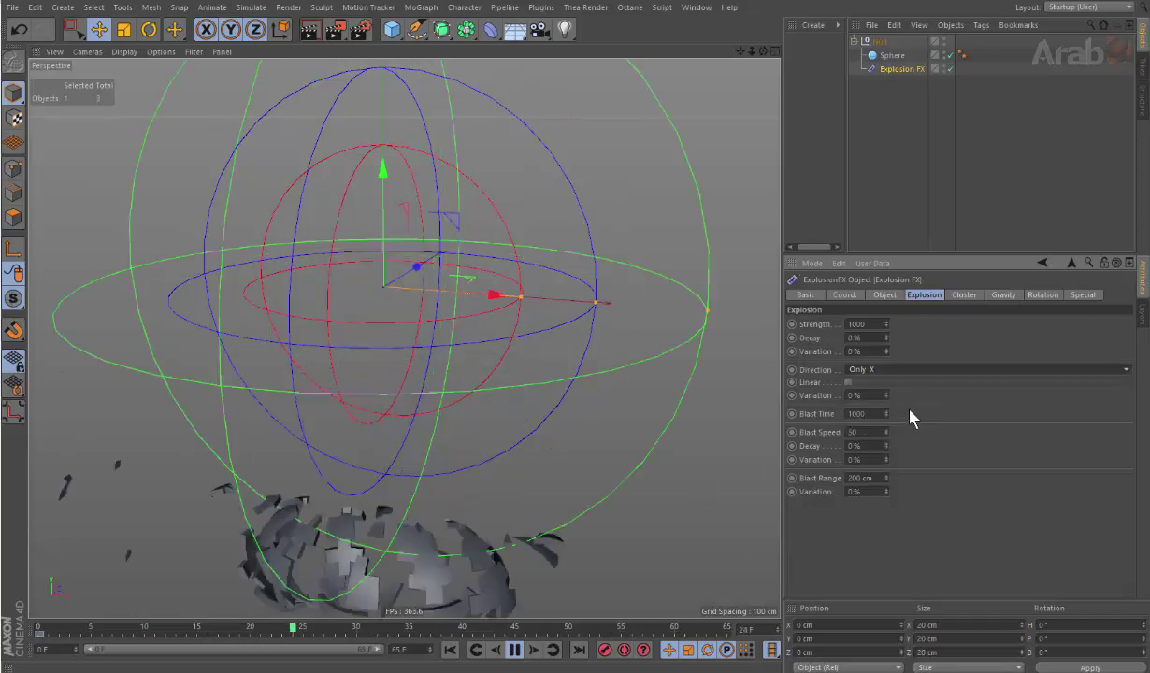
left_click(846, 382)
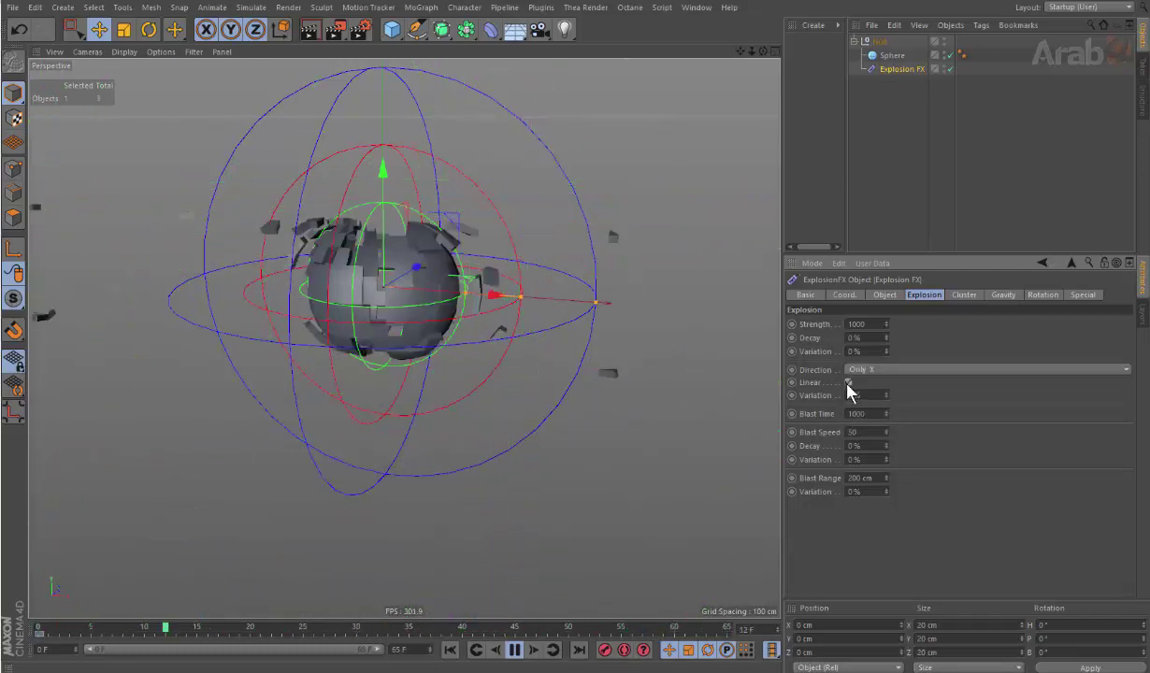
left_click(847, 382)
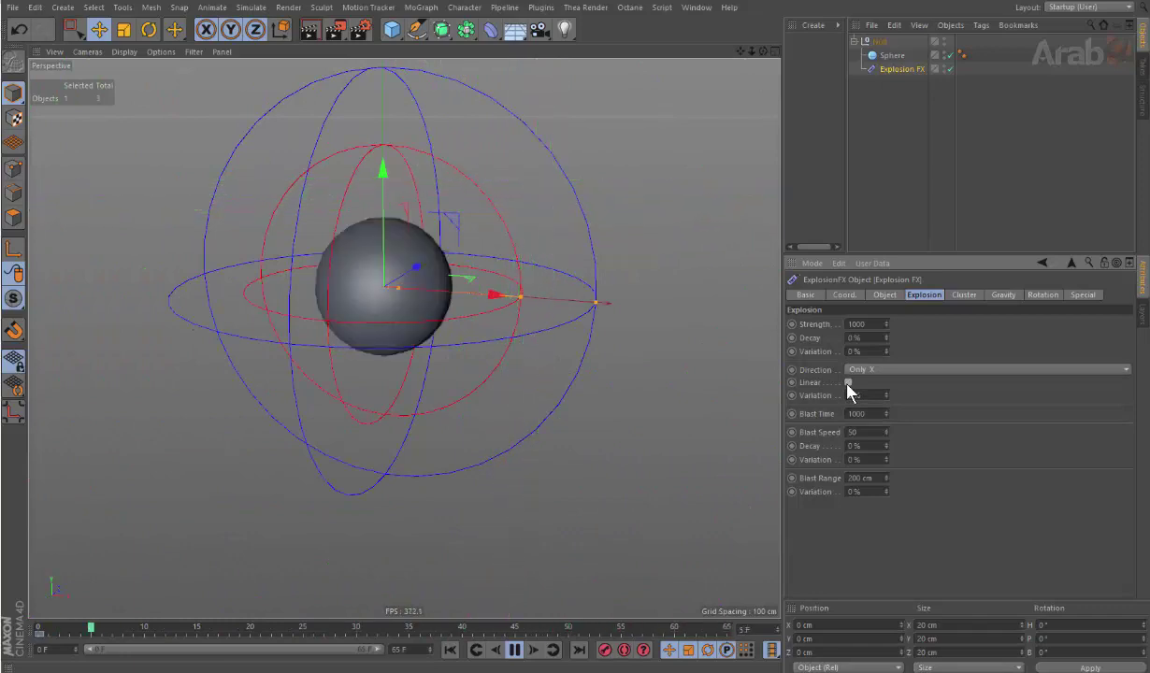
left_click(847, 383)
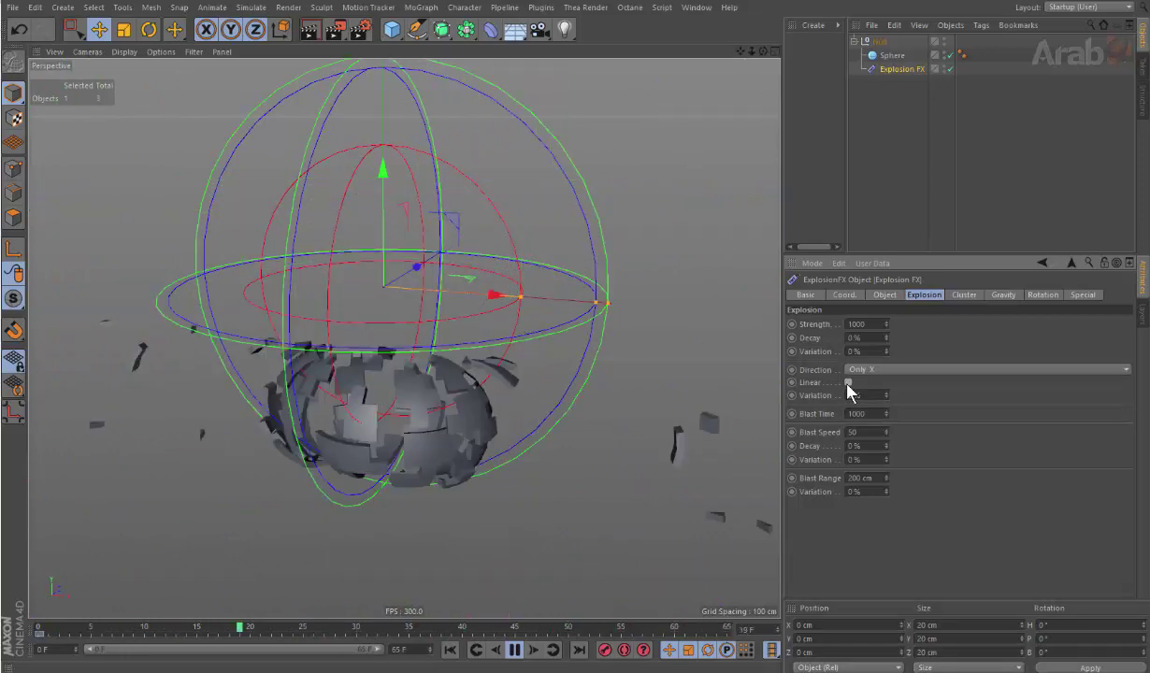
left_click(518, 654)
mouse_move(411, 632)
left_mouse_down()
mouse_move(289, 645)
mouse_move(301, 638)
left_mouse_up()
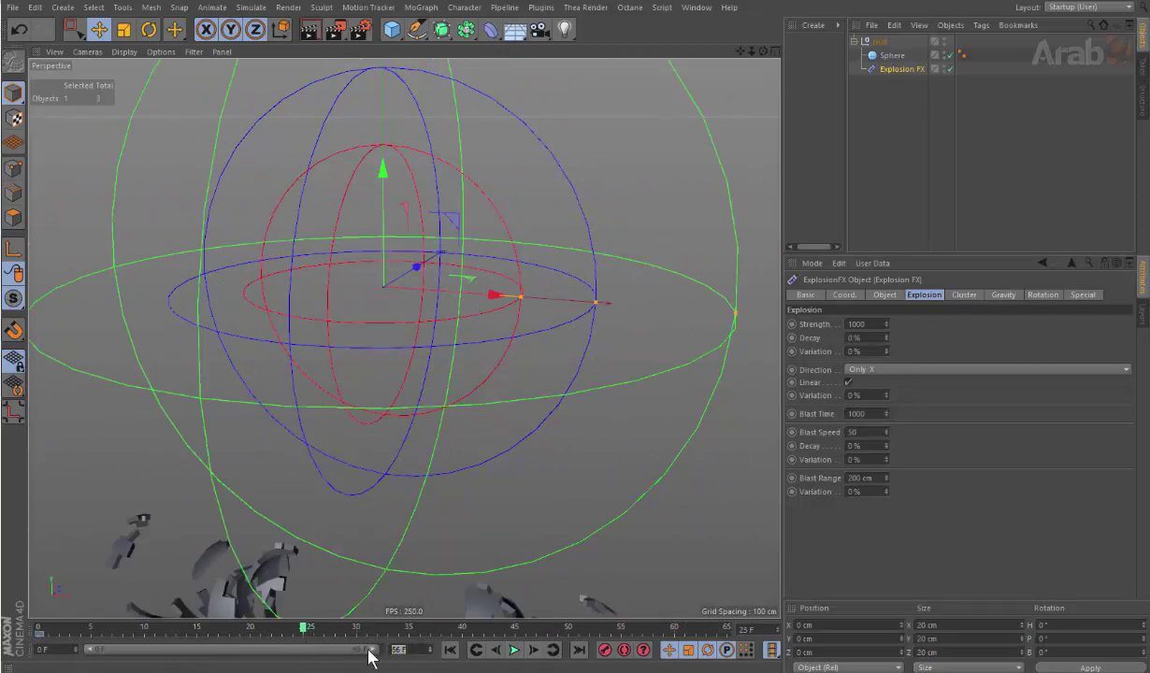
type("25")
left_click(452, 651)
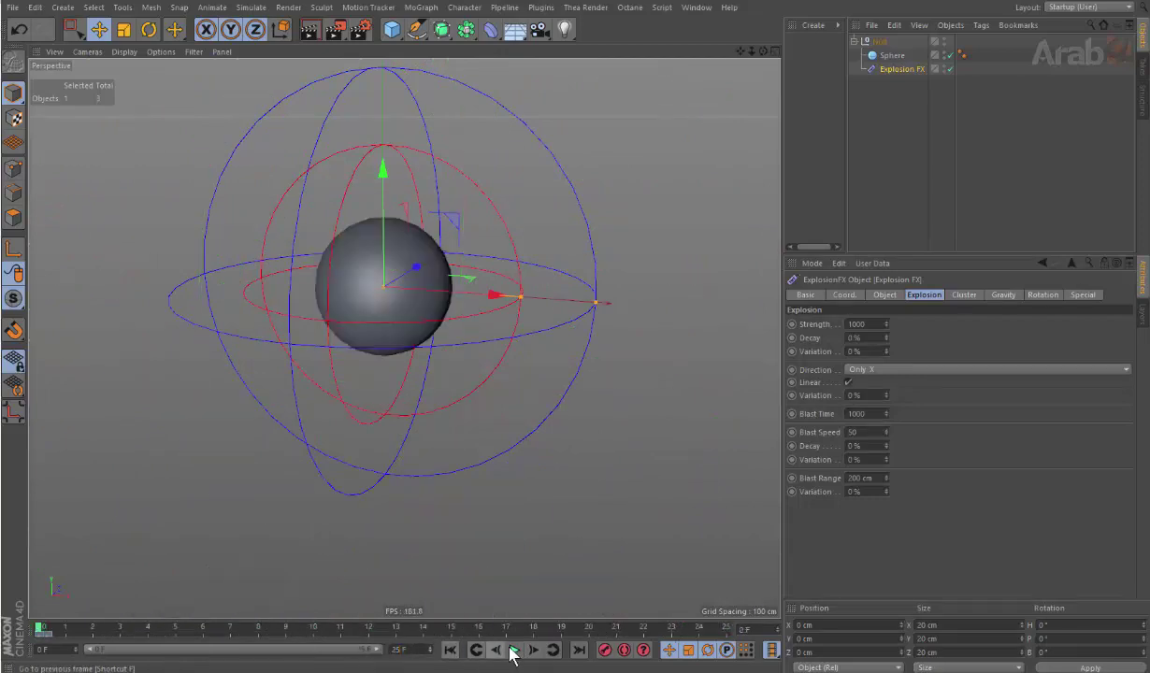
Step: Try direction Variation at 100% and 58% with Linear re-enabled, ending at 2%
left_click(847, 383)
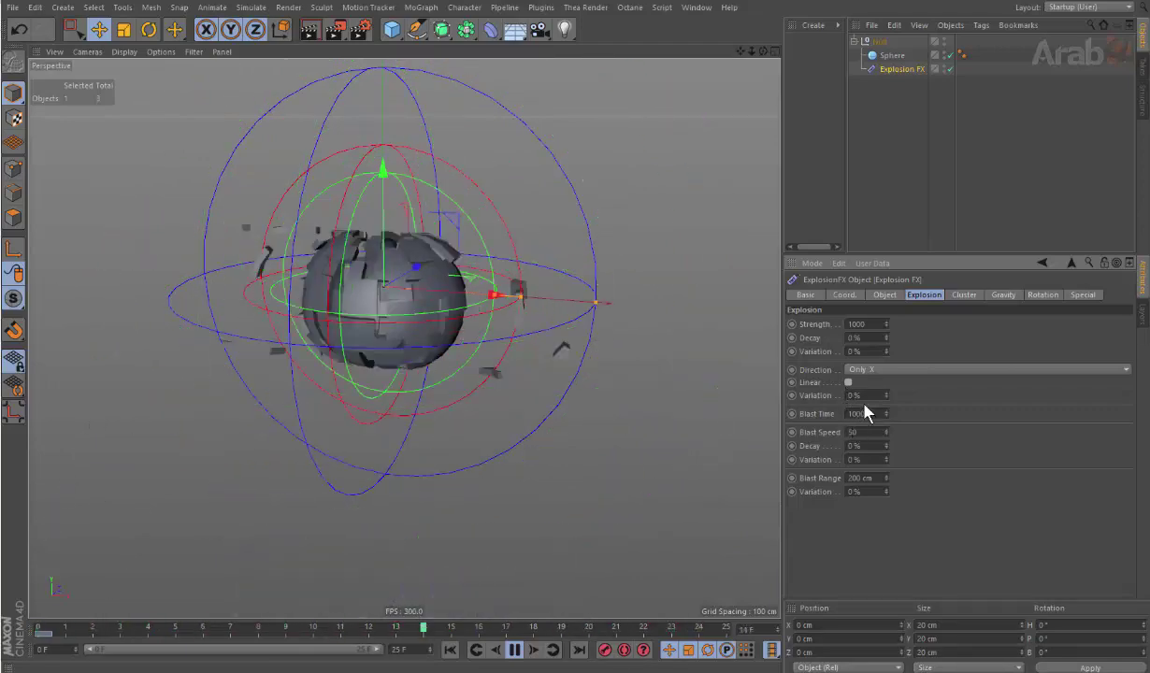
left_click_drag(887, 394, 887, 400)
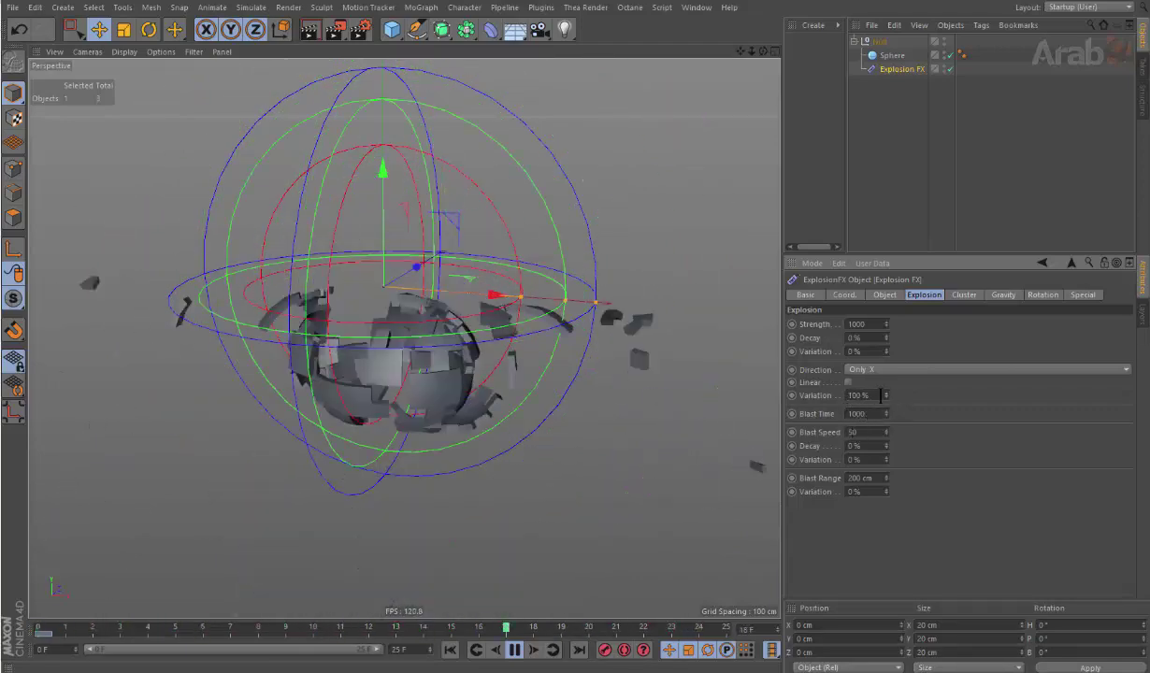
left_click(848, 382)
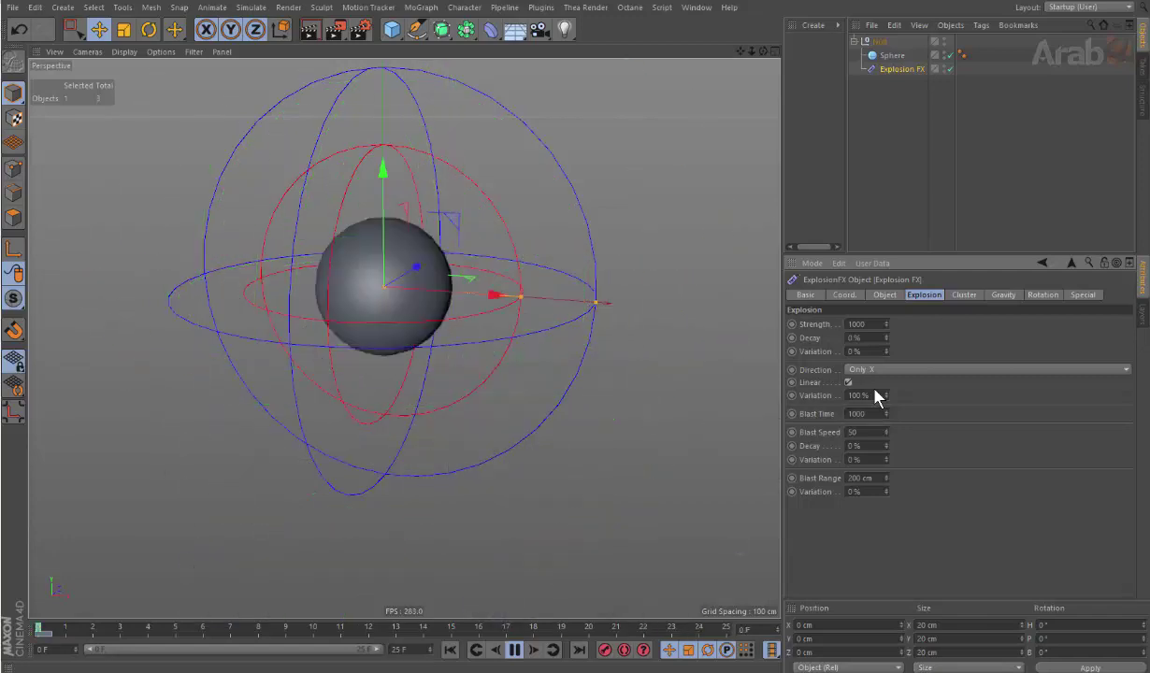
left_click_drag(884, 394, 884, 416)
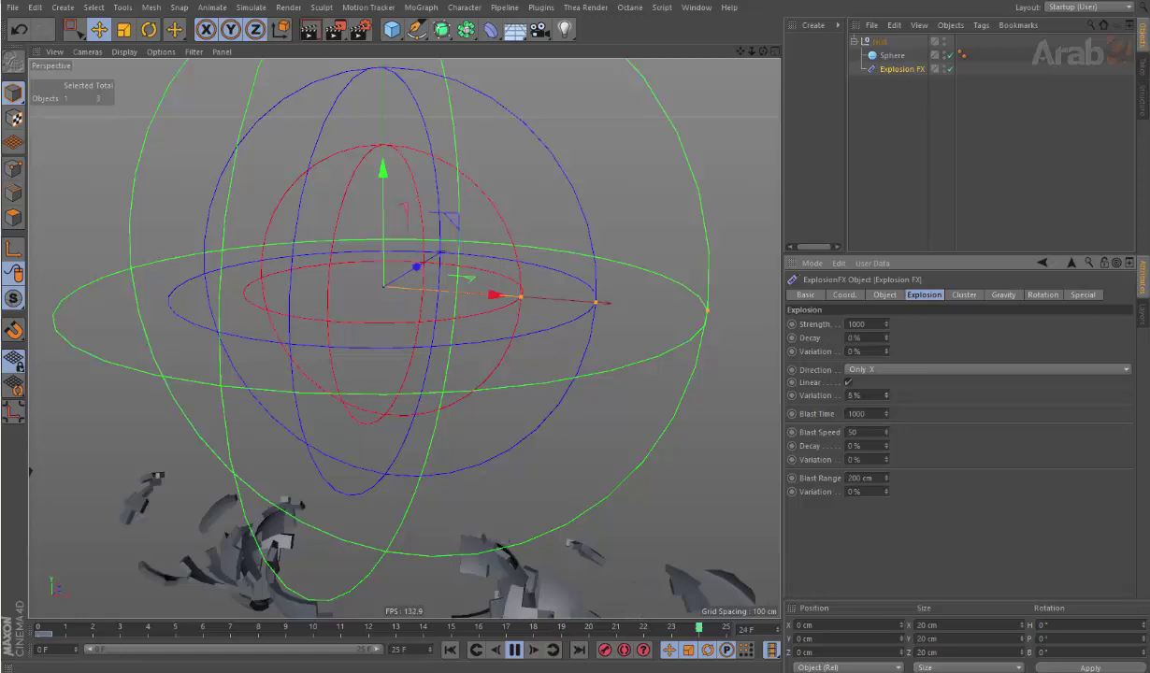
mouse_move(884, 394)
left_mouse_down()
mouse_move(884, 369)
mouse_move(884, 381)
left_mouse_up()
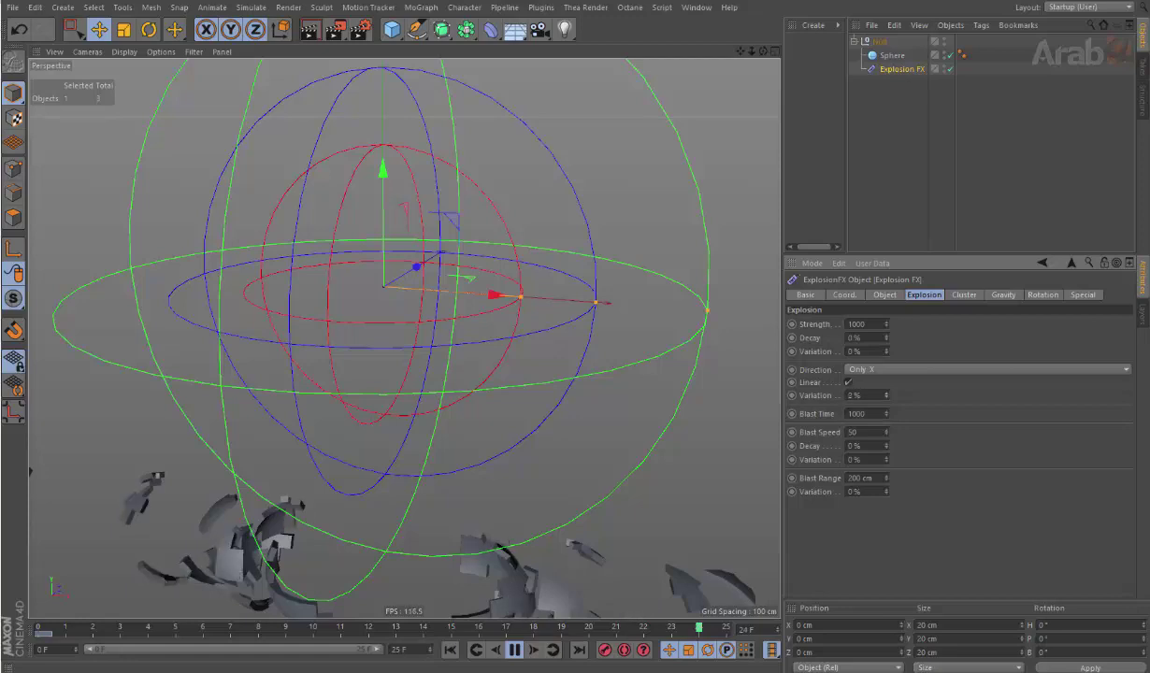
Step: Set Direction back to All and bring direction Variation to 0% after trial values
left_click(882, 371)
left_click(884, 389)
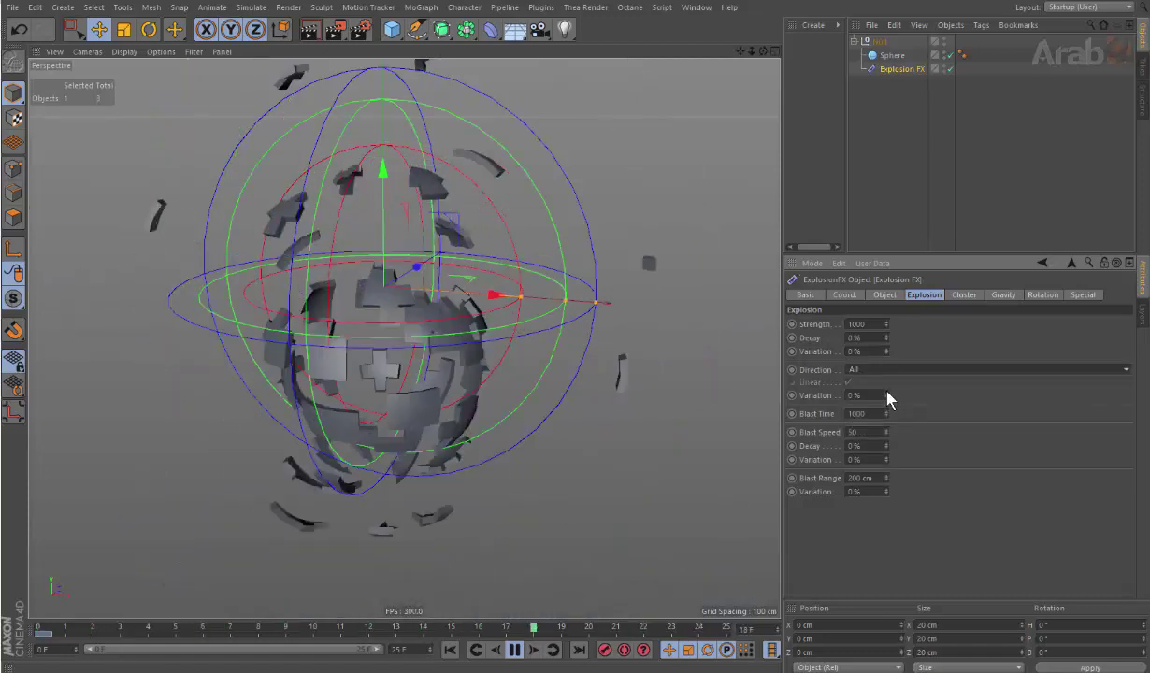
left_click_drag(887, 400, 887, 374)
key("ctrl+z")
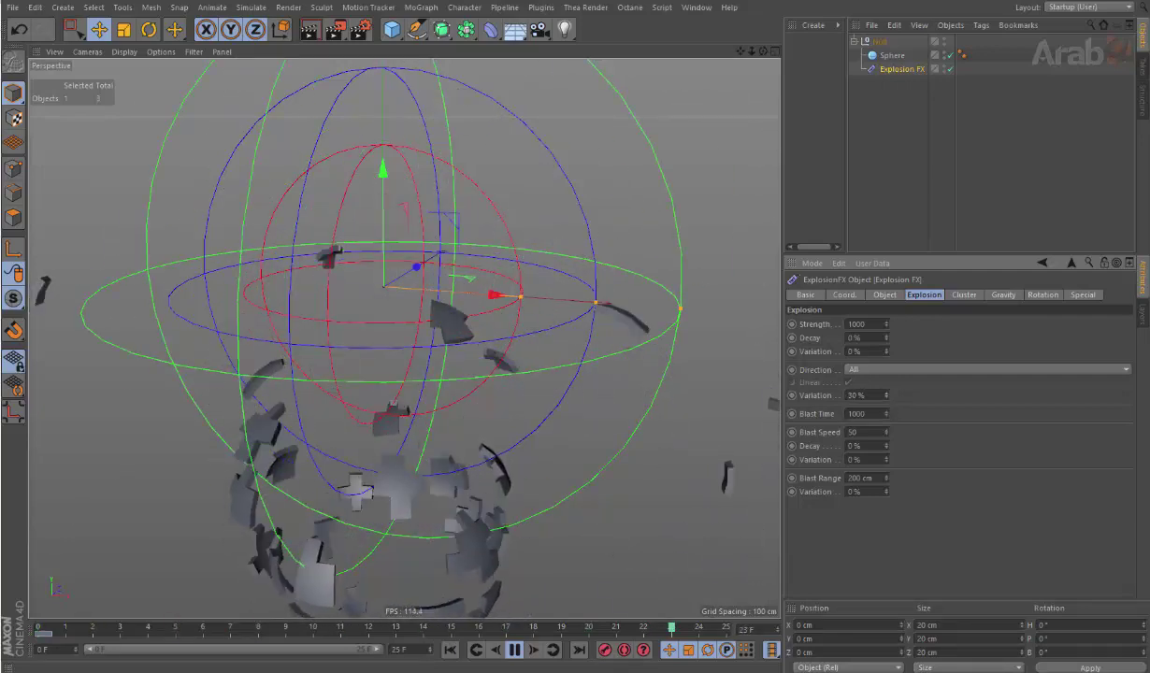
left_click_drag(884, 396, 884, 374)
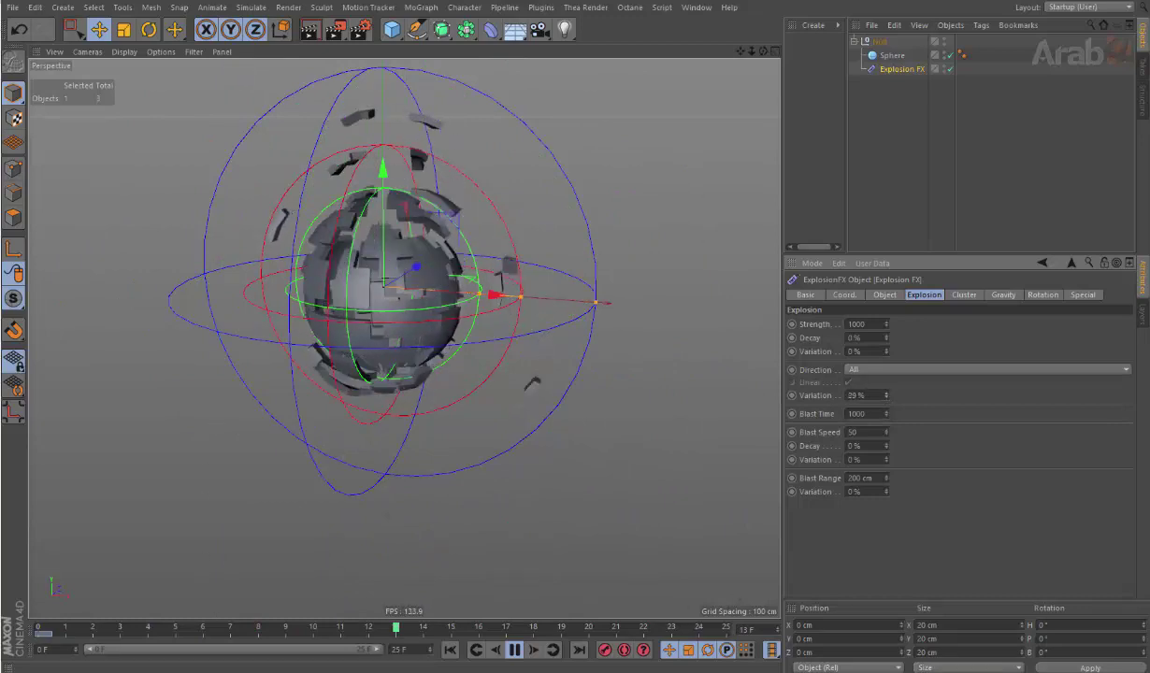
left_click_drag(886, 396, 888, 411)
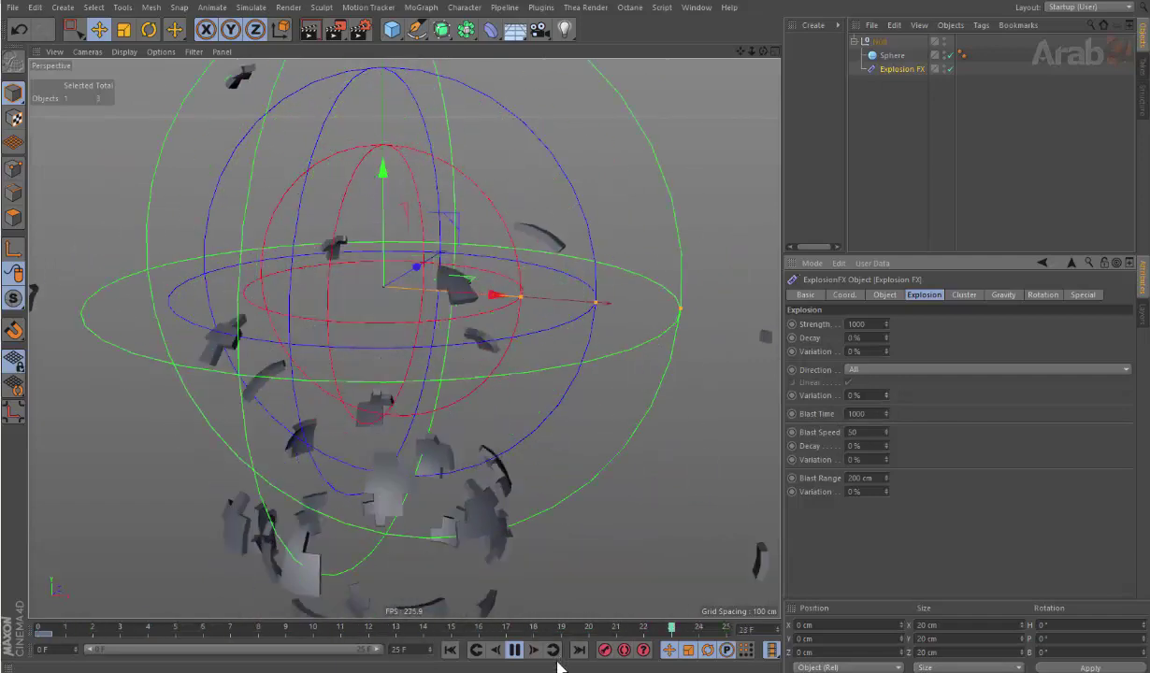
Step: Stop playback at frame 18, extend the timeline range to 90 frames, and select Explosion FX
left_click(514, 650)
type("90")
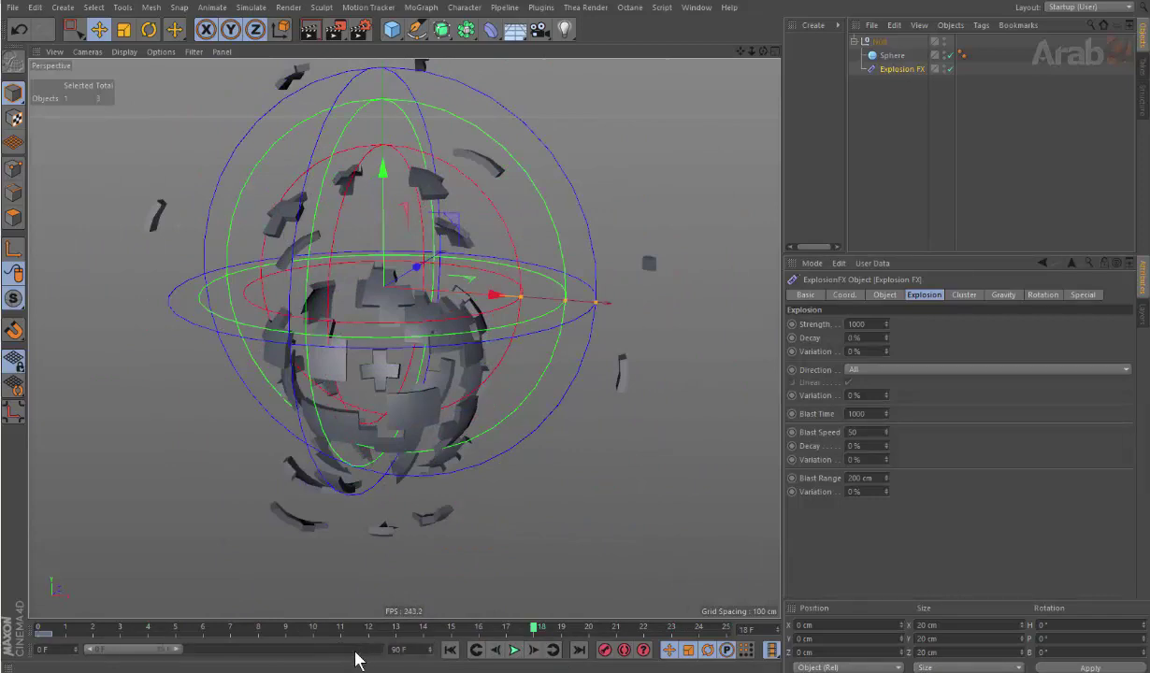
left_click_drag(176, 650, 710, 633)
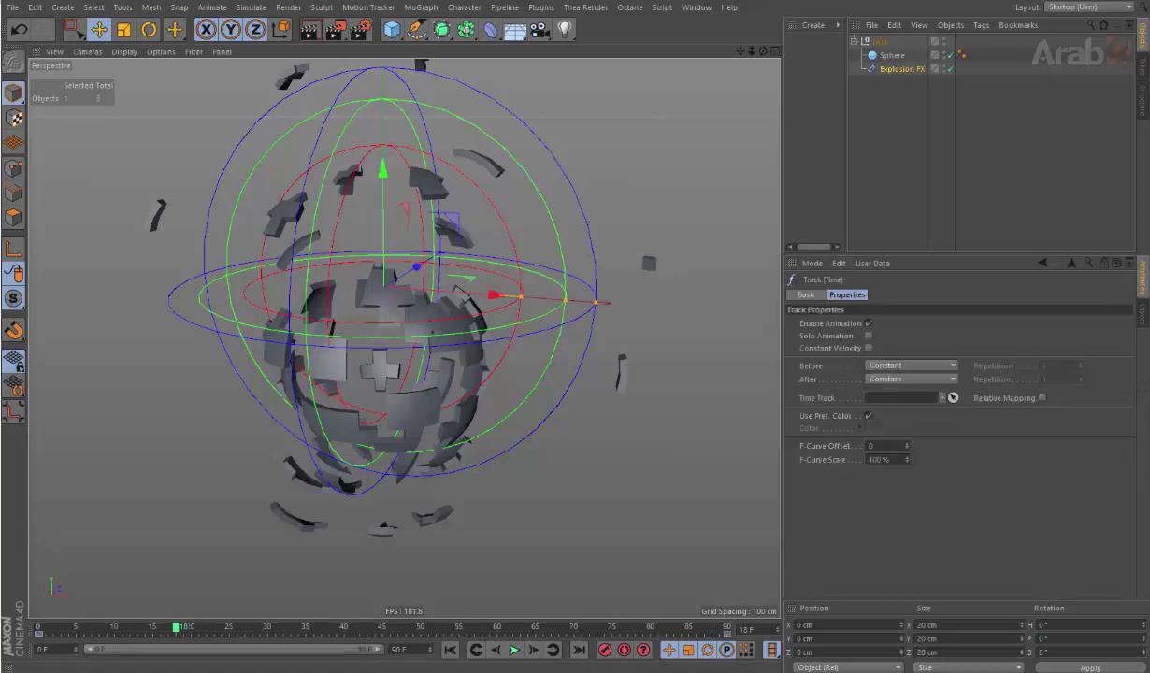
left_click(470, 536)
left_click(894, 70)
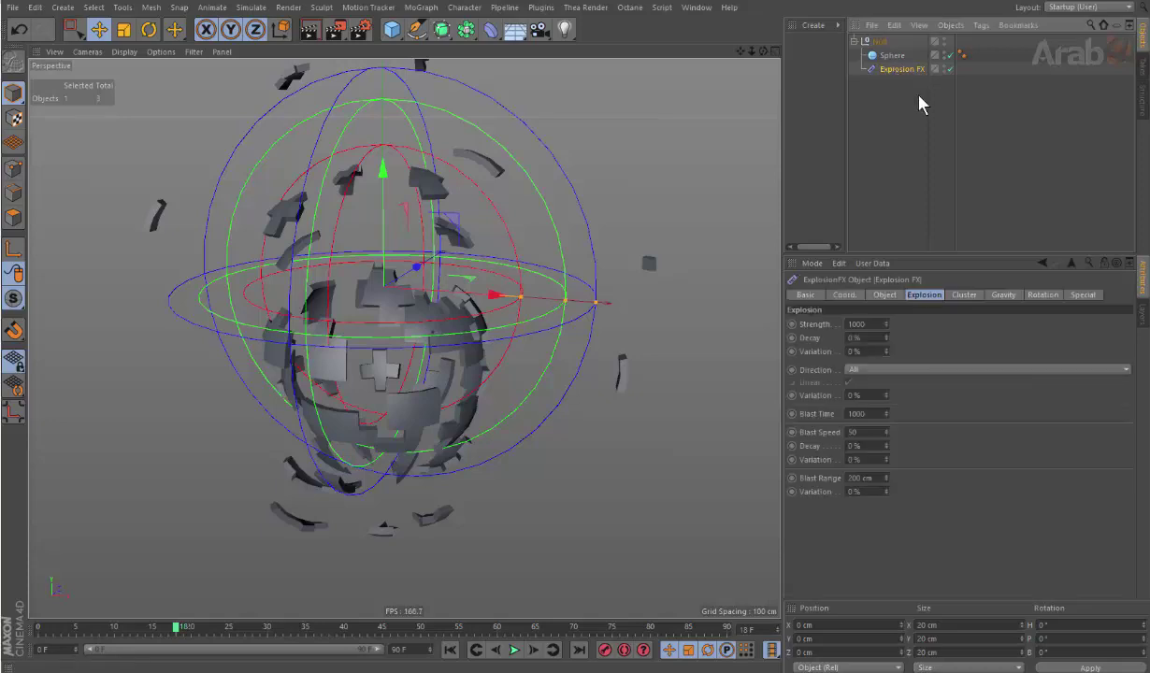
Step: Test explosion Time at 10% and lower Blast Time to preview their effect
left_click(882, 297)
left_click_drag(858, 323, 628, 324)
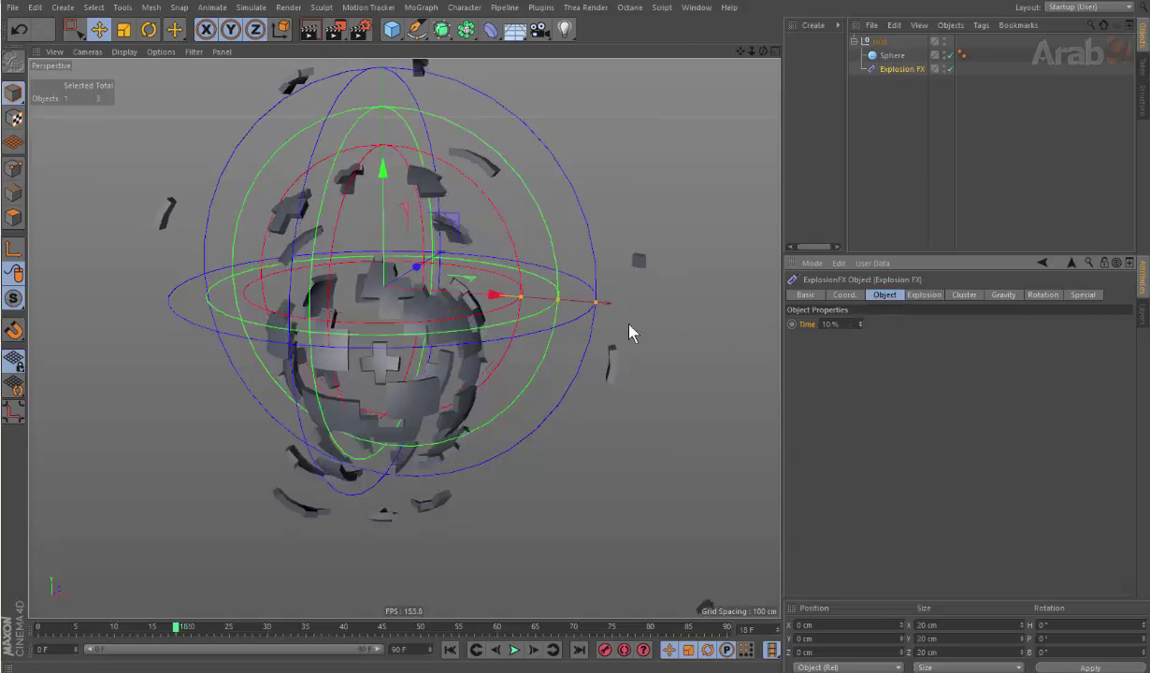
left_click(923, 294)
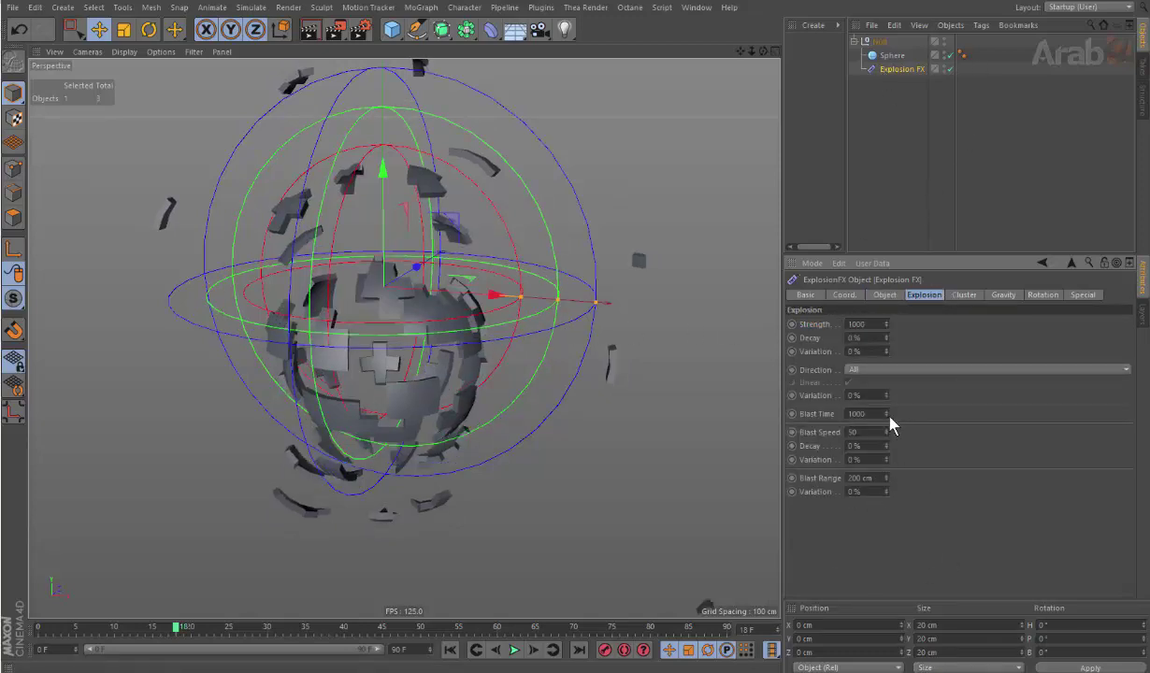
left_click_drag(885, 413, 608, 413)
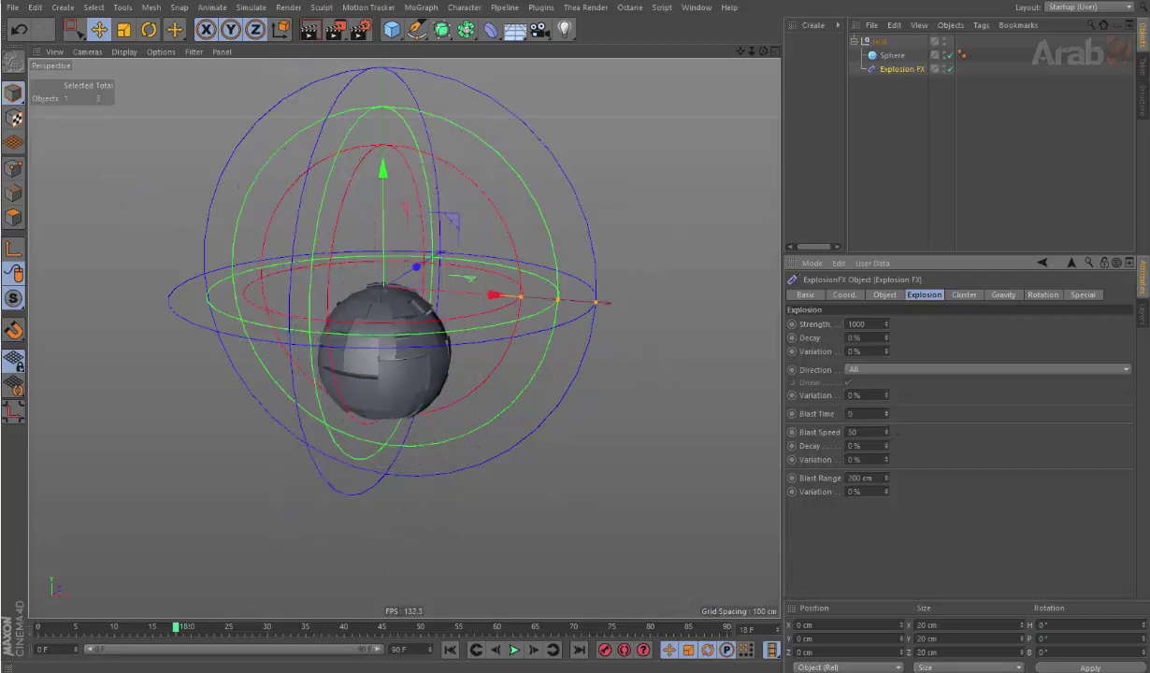
left_click(860, 296)
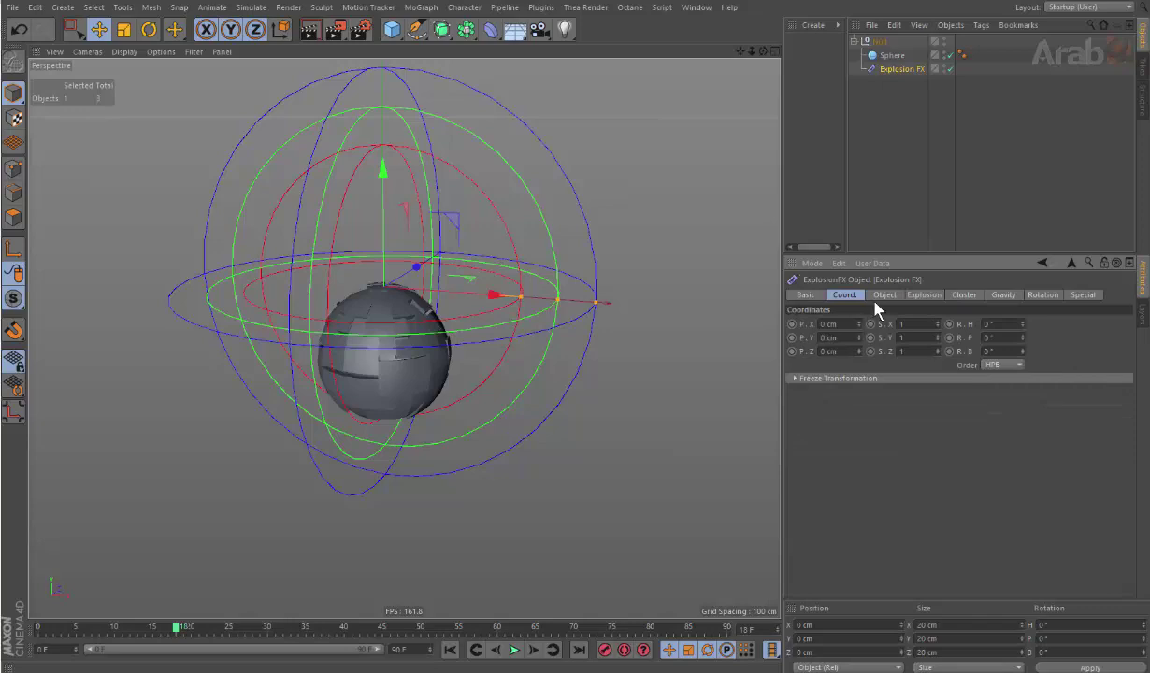
left_click(883, 296)
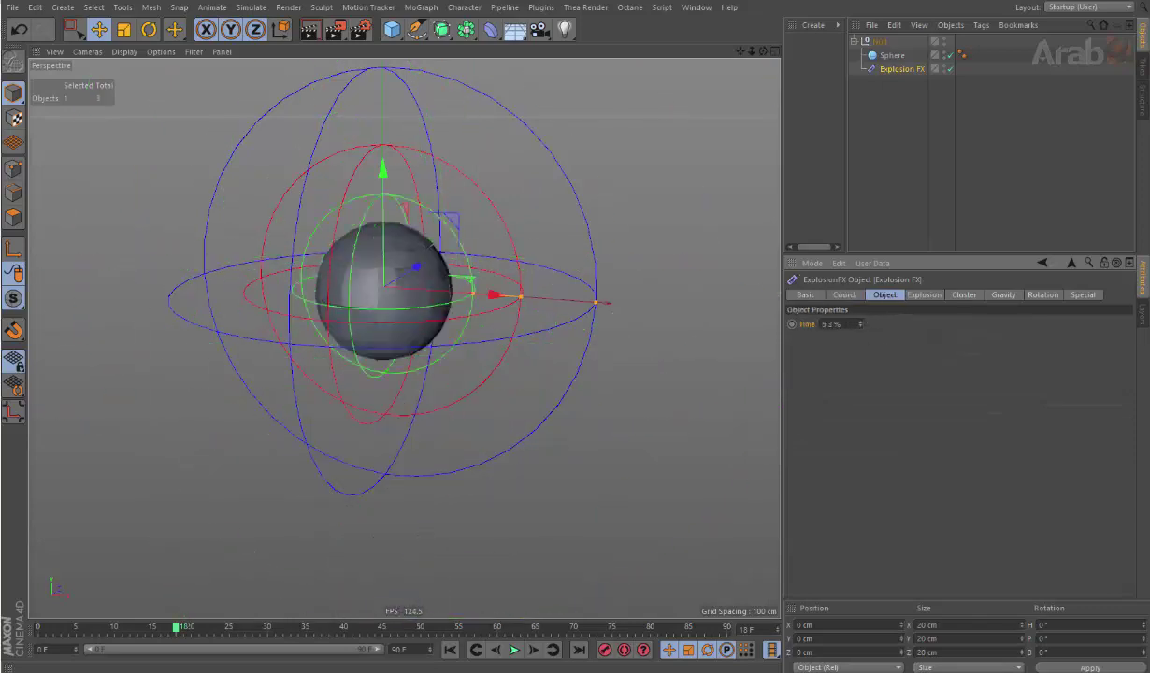
left_click_drag(859, 323, 868, 321)
left_click(924, 295)
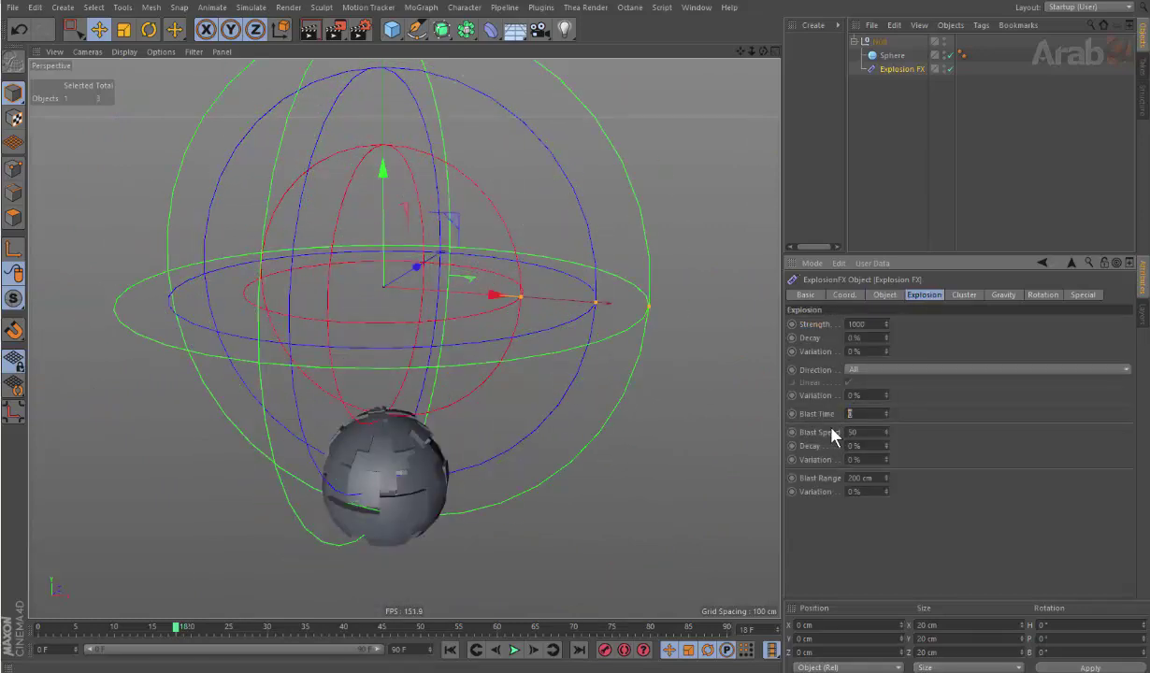
Step: Set Blast Time to 1000, then raise it to 5000
type("1000")
key("Return")
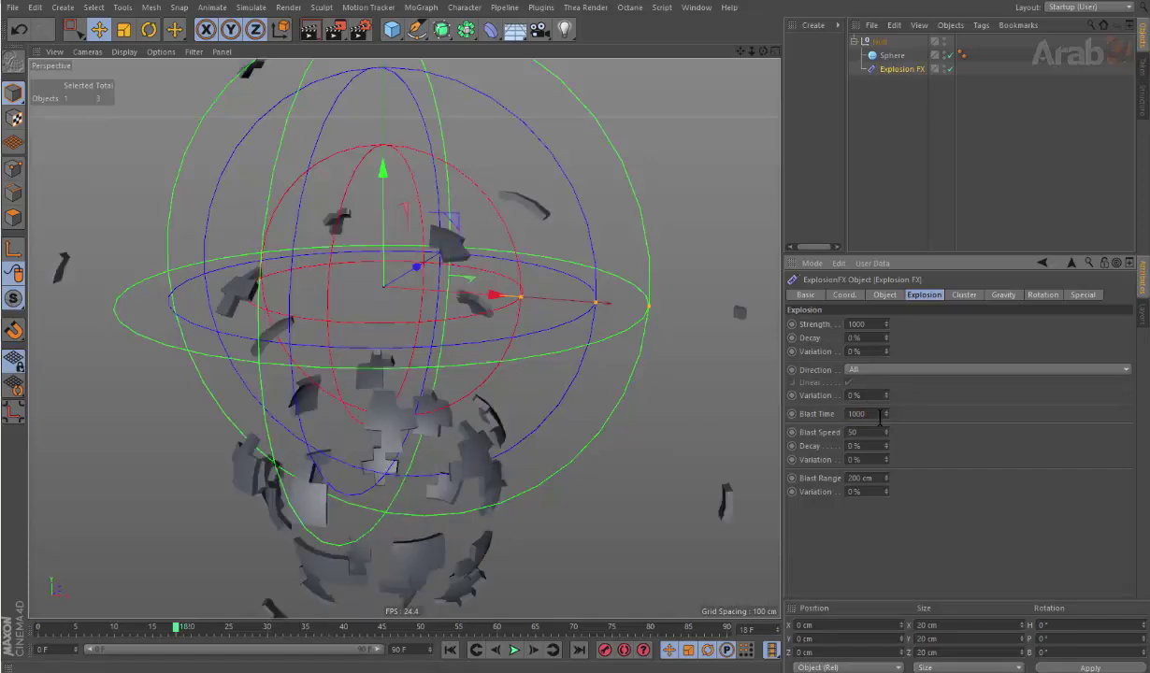
type("5000")
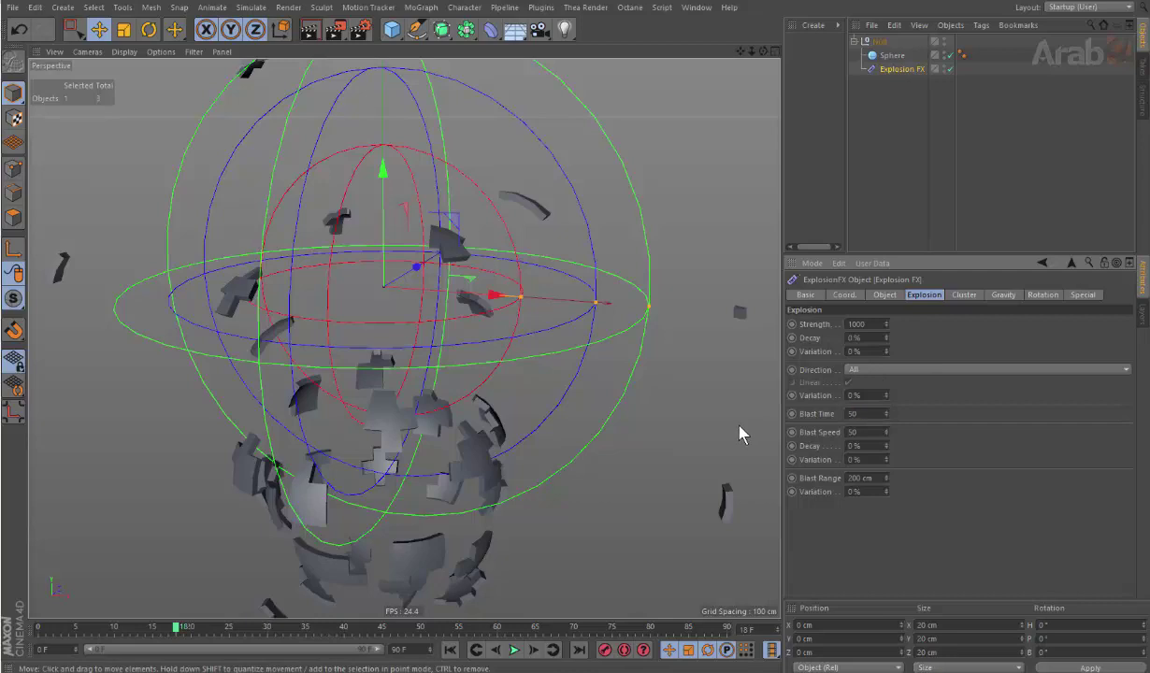
key("Return")
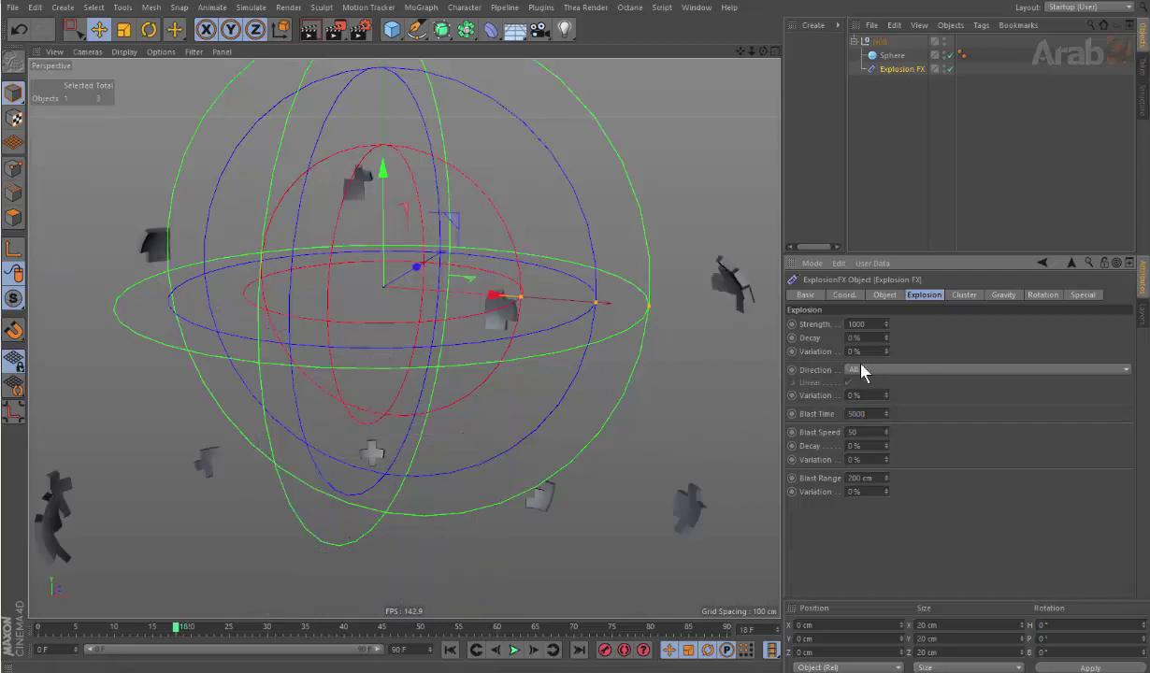
Step: Scrub explosion Time through the burst, try 100%, then settle it at 10%
left_click(884, 297)
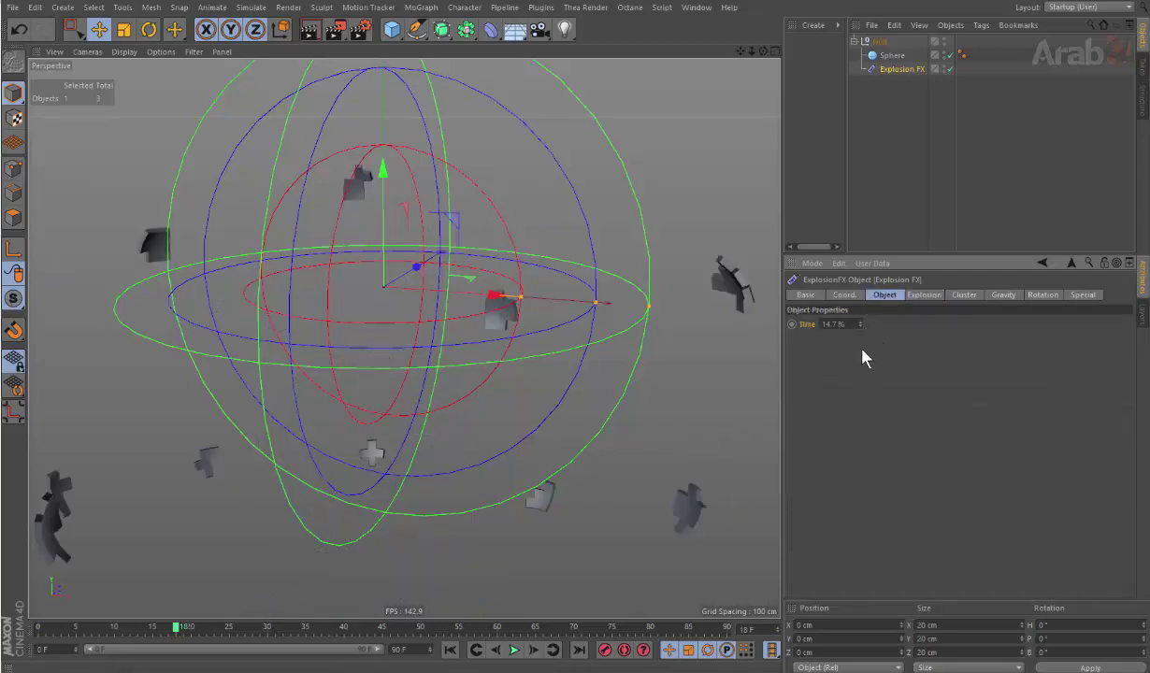
mouse_move(859, 323)
left_mouse_down()
mouse_move(823, 323)
mouse_move(861, 334)
left_mouse_up()
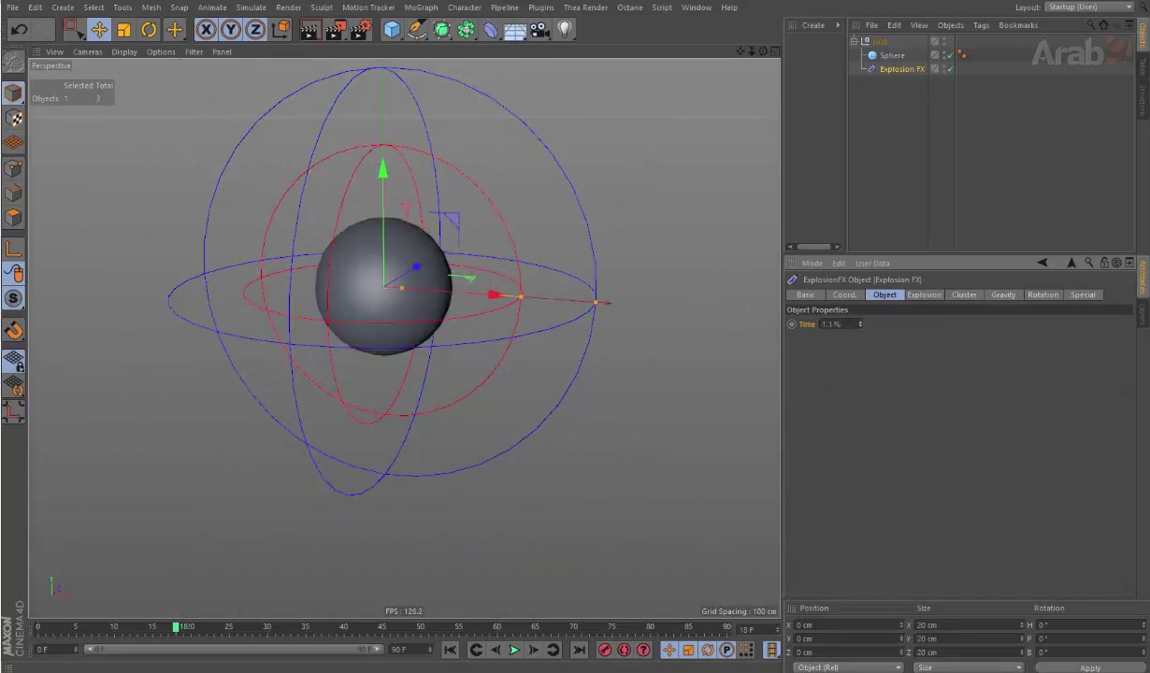
mouse_move(859, 323)
left_mouse_down()
mouse_move(897, 323)
mouse_move(879, 323)
left_mouse_up()
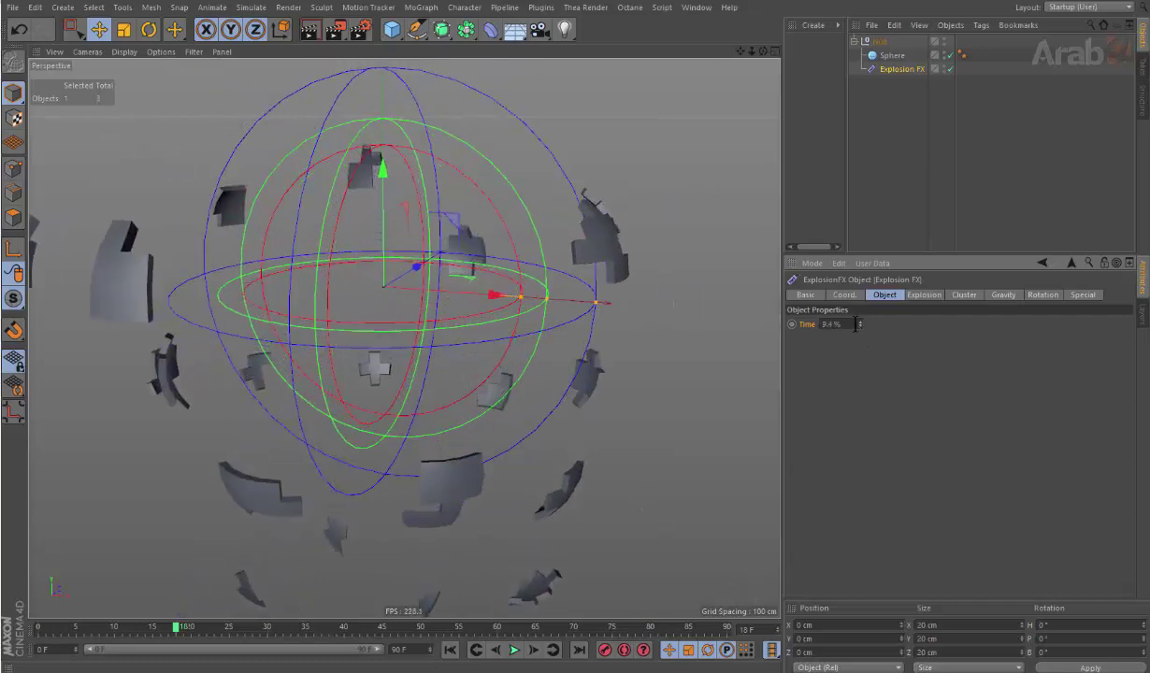
type("100")
key("Return")
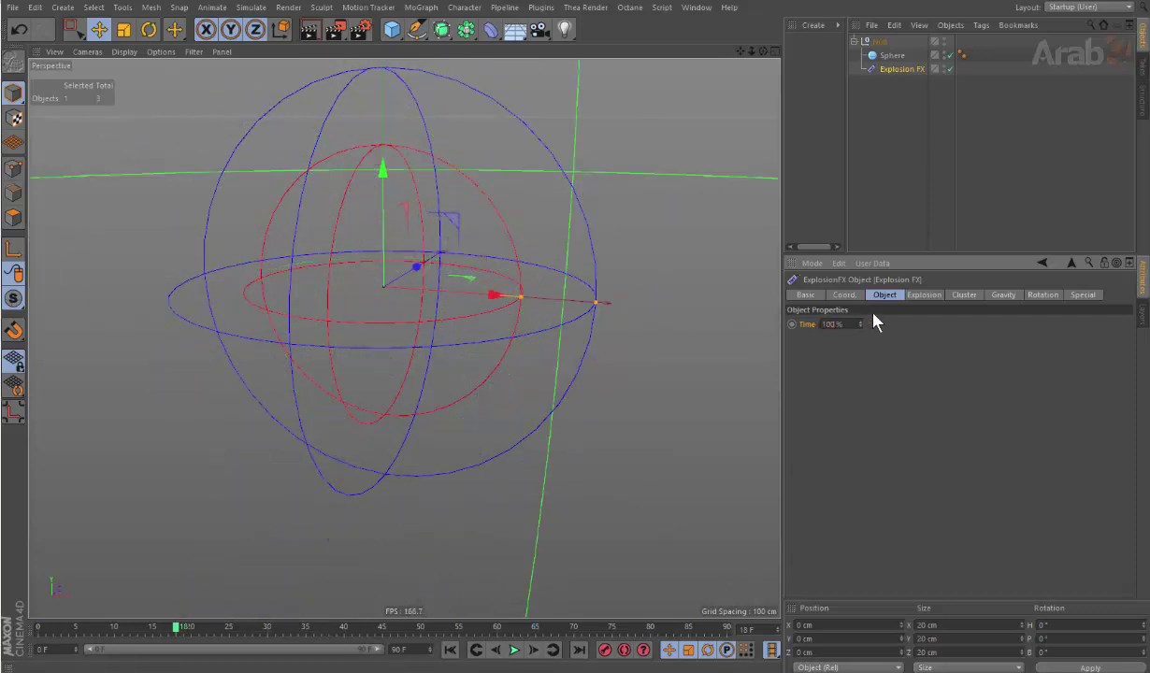
key("BackSpace")
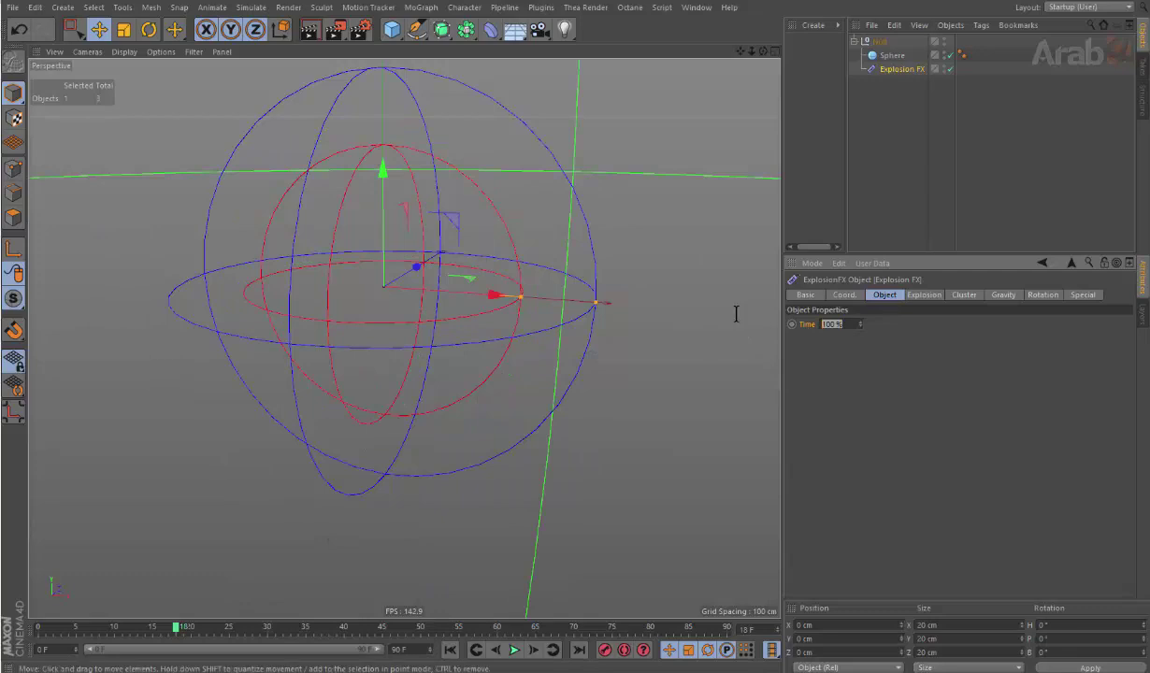
type("10")
key("Return")
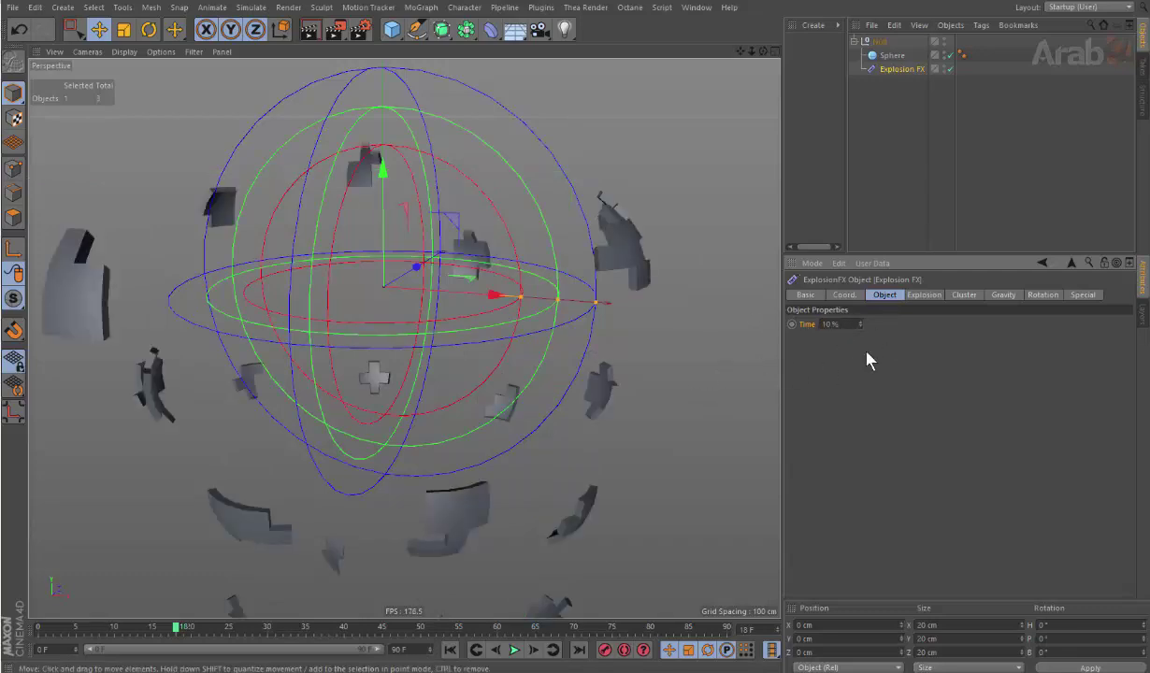
Step: Set Blast Time to 1000, then re-enter it as 2500
left_click(923, 295)
double_click(873, 413)
type("1000")
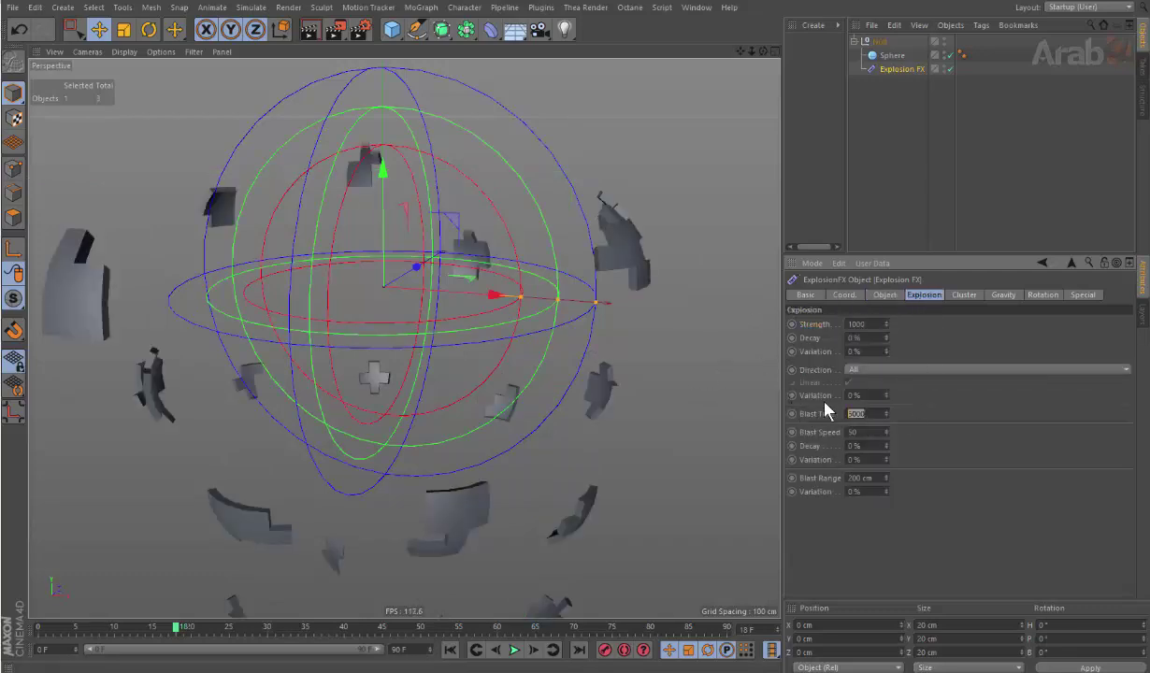
key("Return")
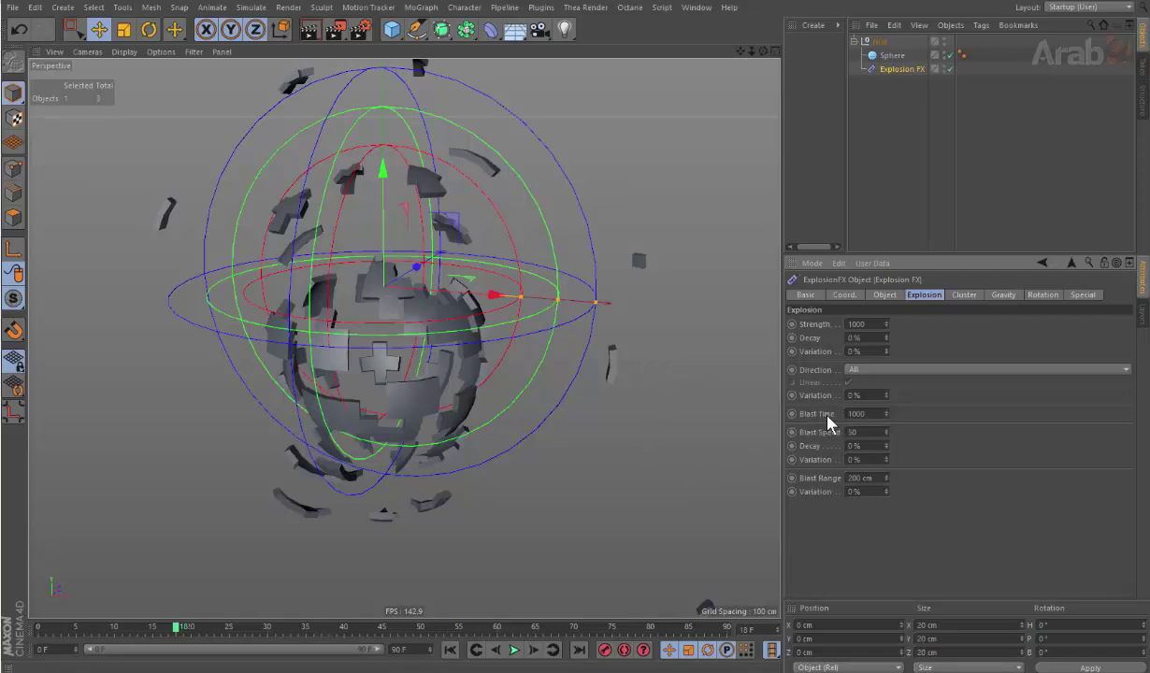
double_click(864, 413)
type("20")
key("BackSpace")
key("BackSpace")
type("0")
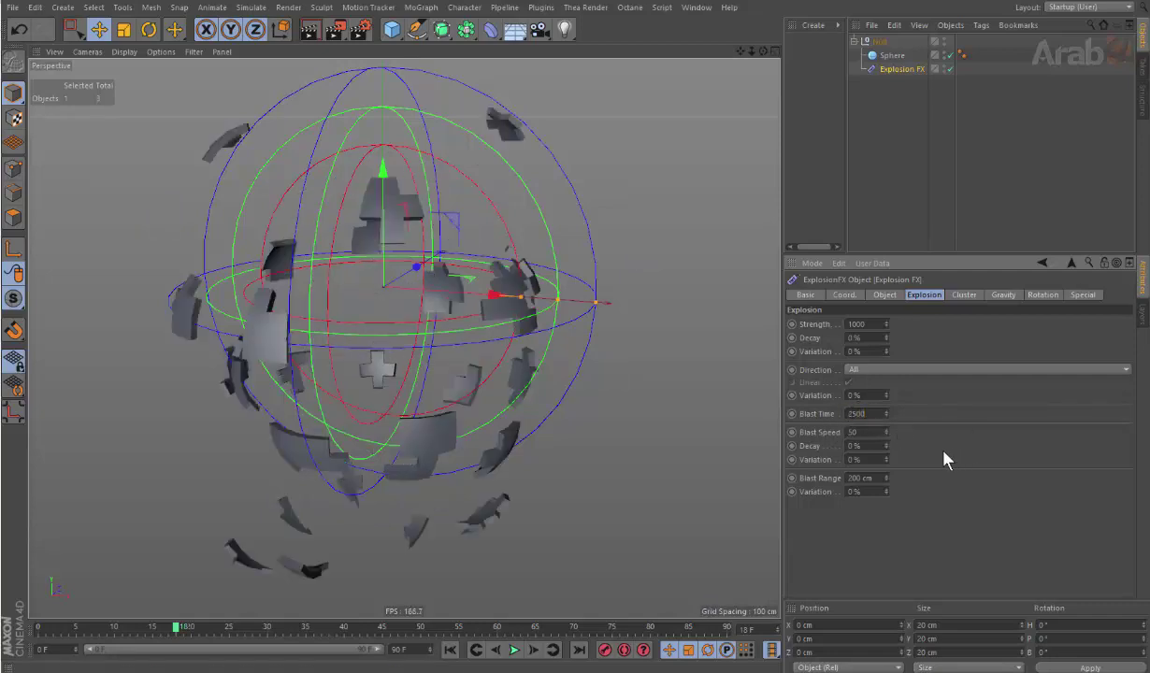
Step: Set explosion Time to 20%, then lower it to 15%
left_click(884, 295)
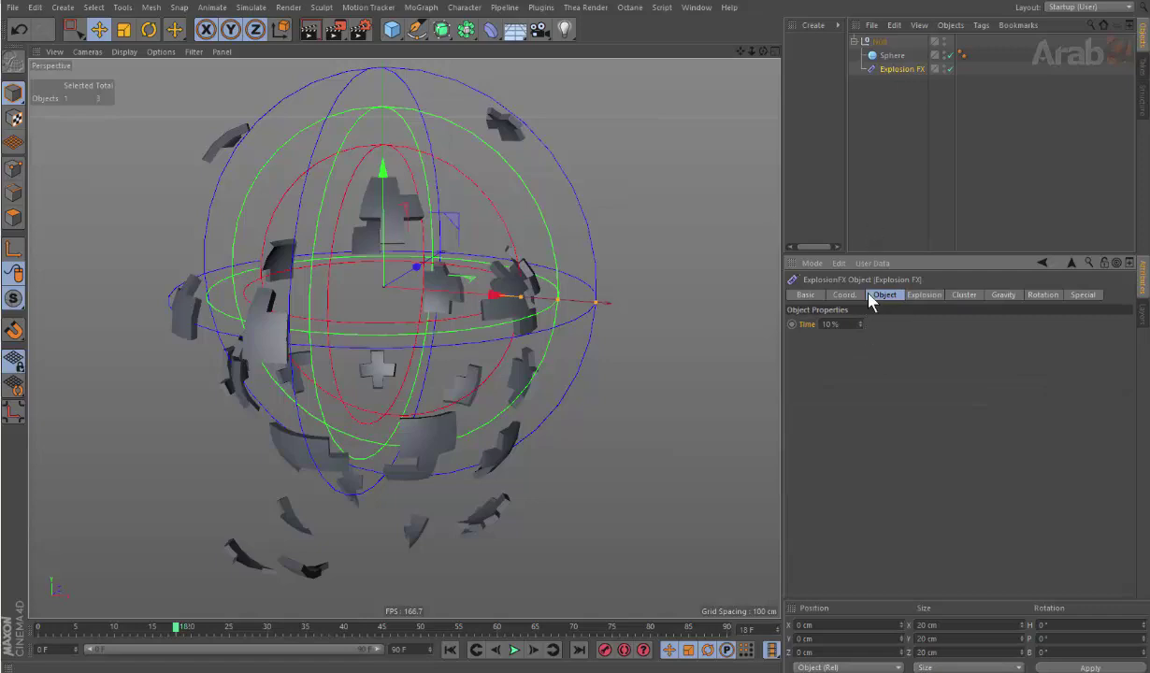
double_click(830, 323)
type("20")
key("Return")
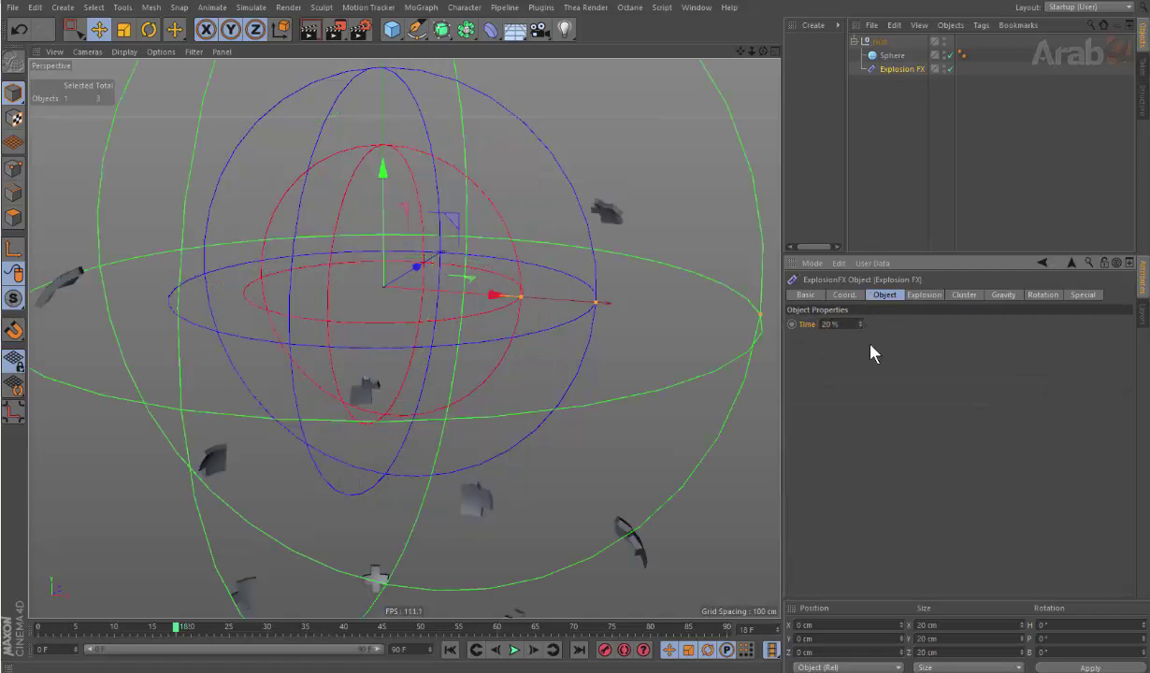
scroll(343, 338, "down", 3)
scroll(397, 398, "down", 2)
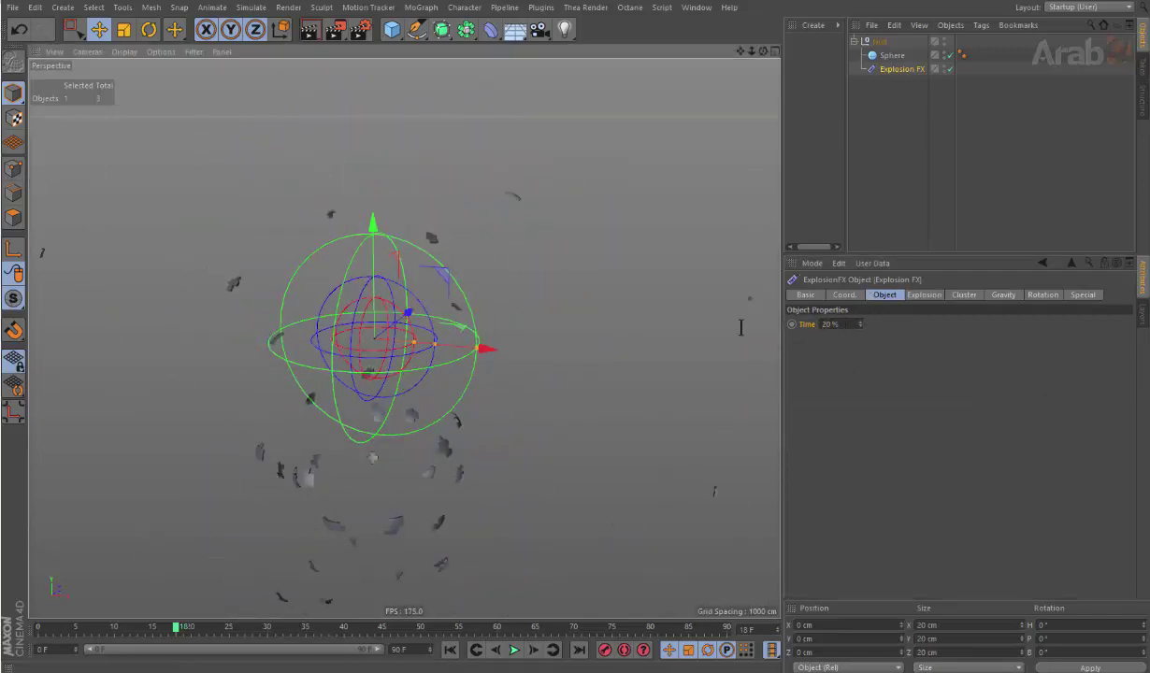
type("15")
key("Return")
scroll(378, 374, "up", 3)
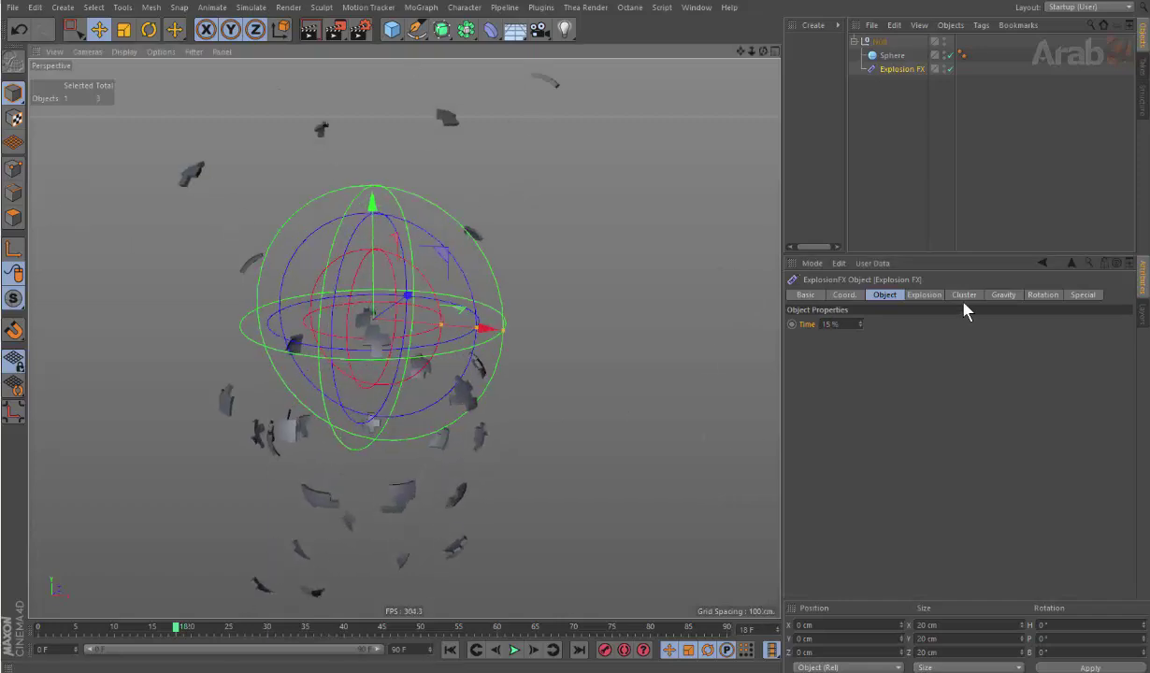
left_click(923, 294)
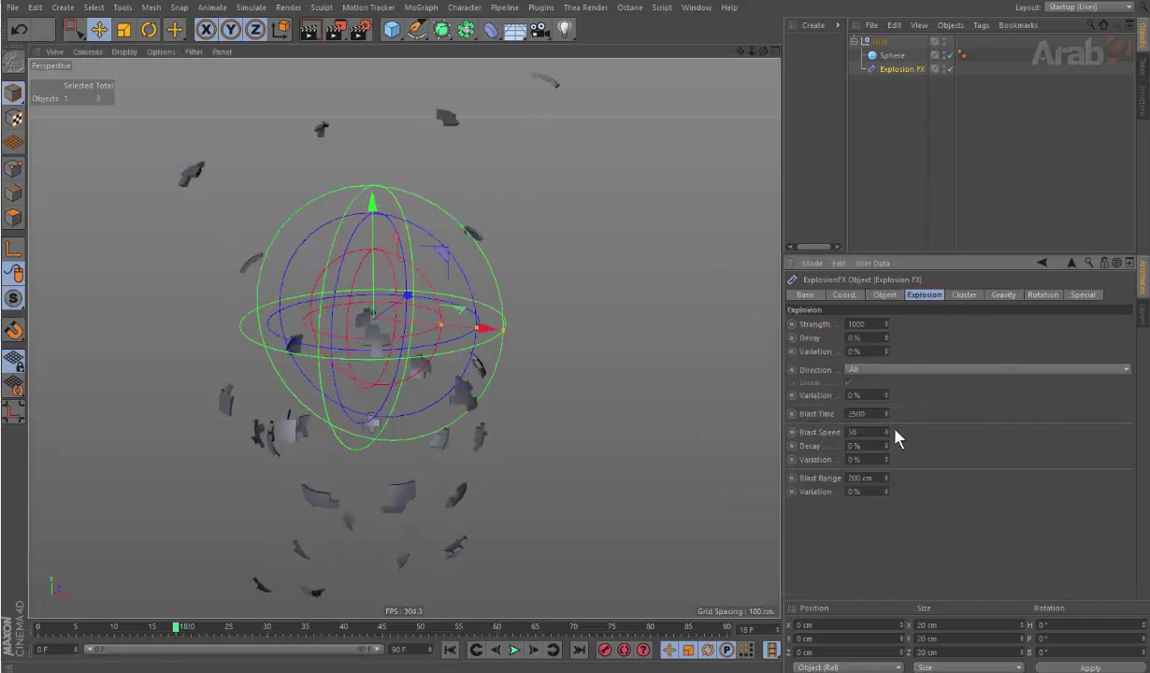
Step: Vary Blast Speed from 0 upward and scrub explosion Time to about 11%
left_click_drag(886, 433, 886, 486)
left_click_drag(886, 432, 886, 412)
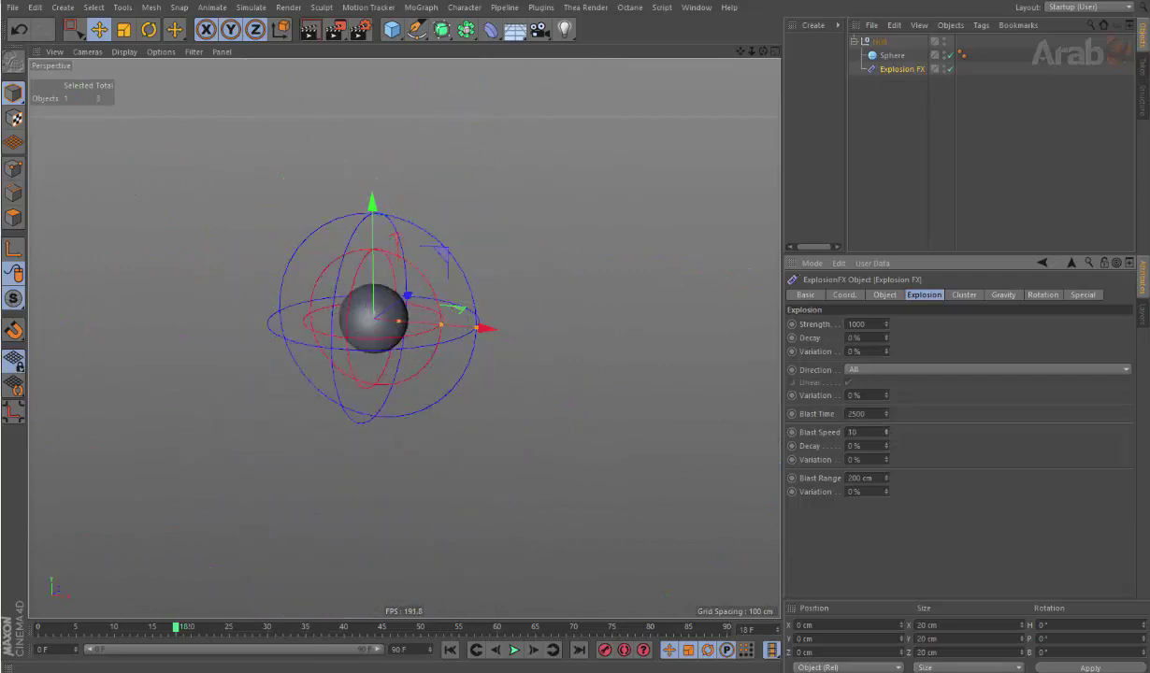
left_click_drag(886, 432, 898, 344)
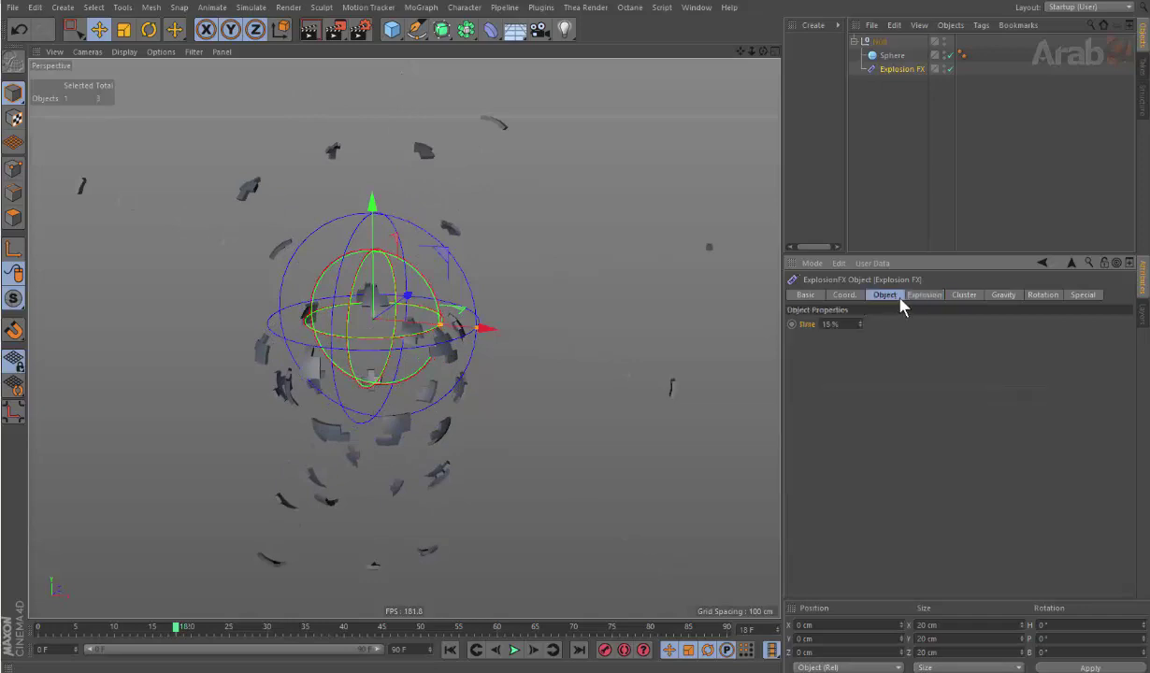
left_click(884, 295)
left_click_drag(859, 324, 859, 280)
mouse_move(859, 324)
left_mouse_down()
mouse_move(859, 364)
mouse_move(860, 332)
left_mouse_up()
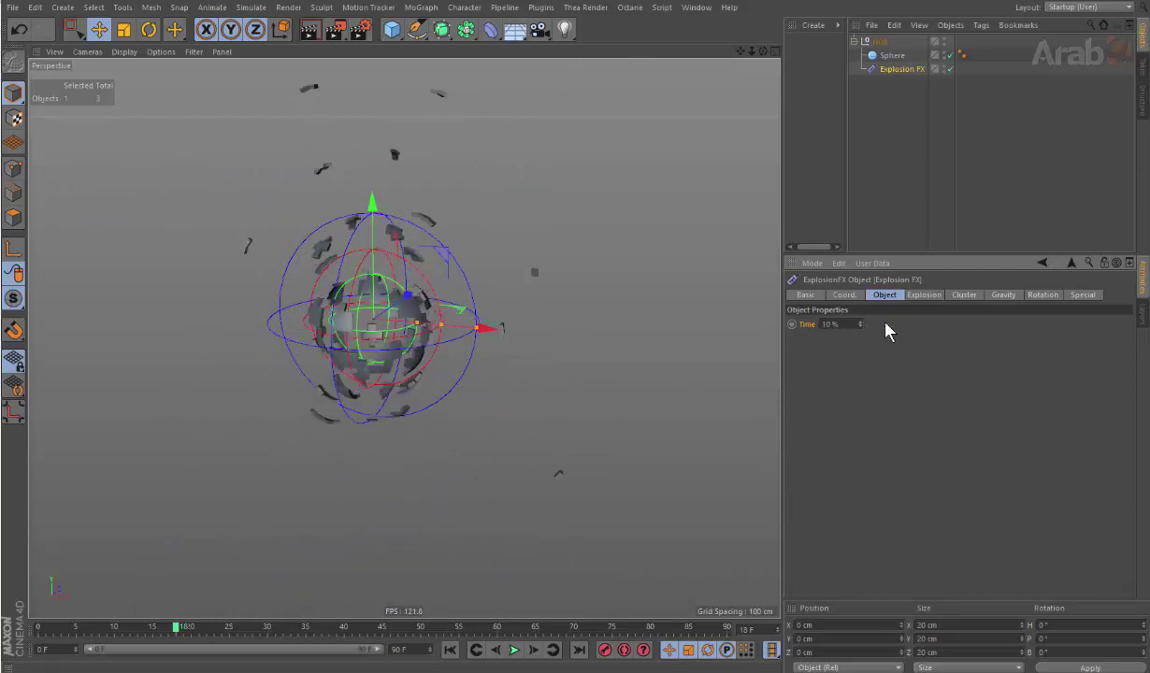
Step: Scrub explosion Time further to preview the fragments spreading out
left_click(923, 294)
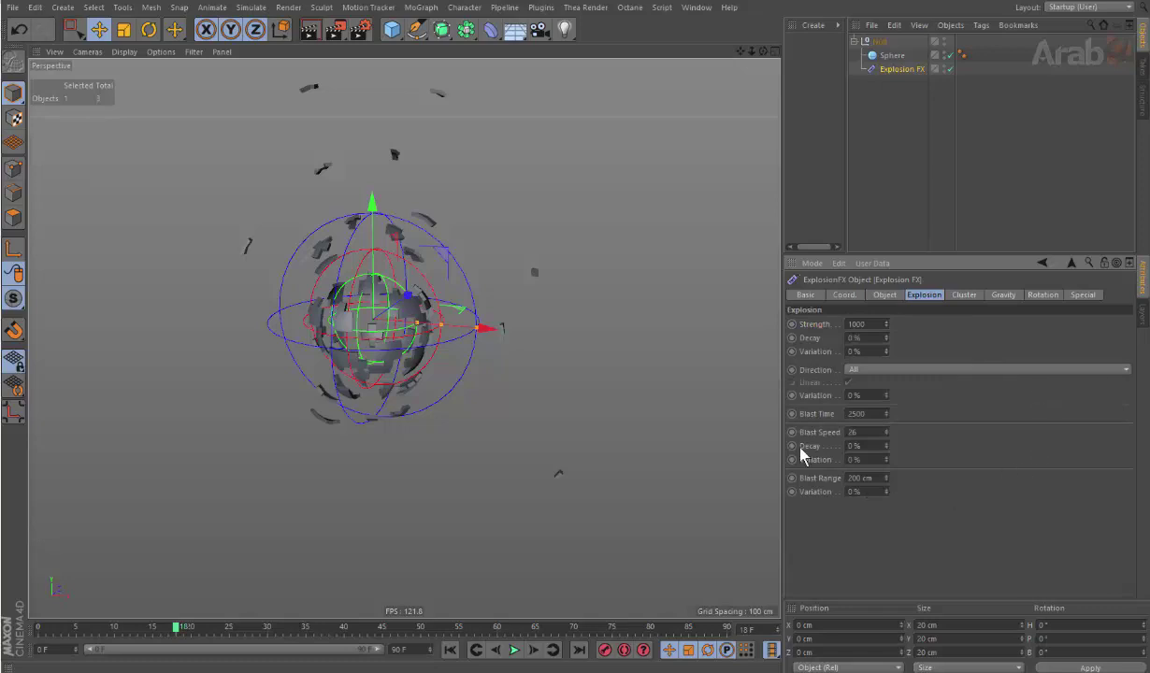
left_click(880, 294)
left_click_drag(859, 324, 906, 303)
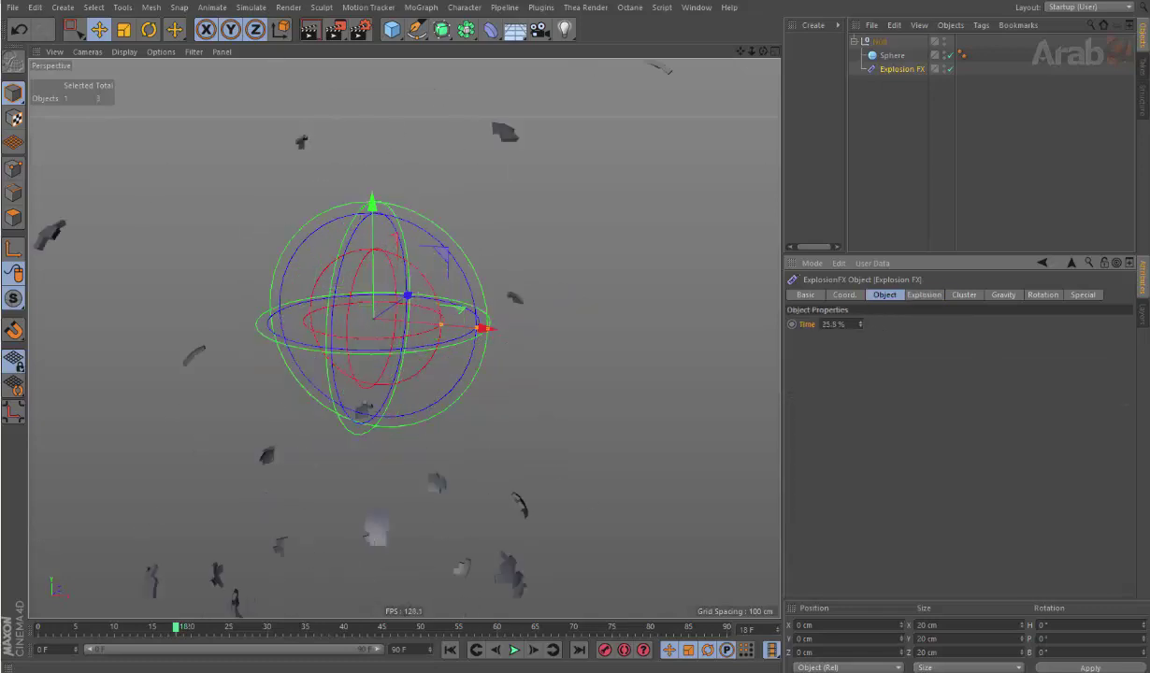
left_click(920, 295)
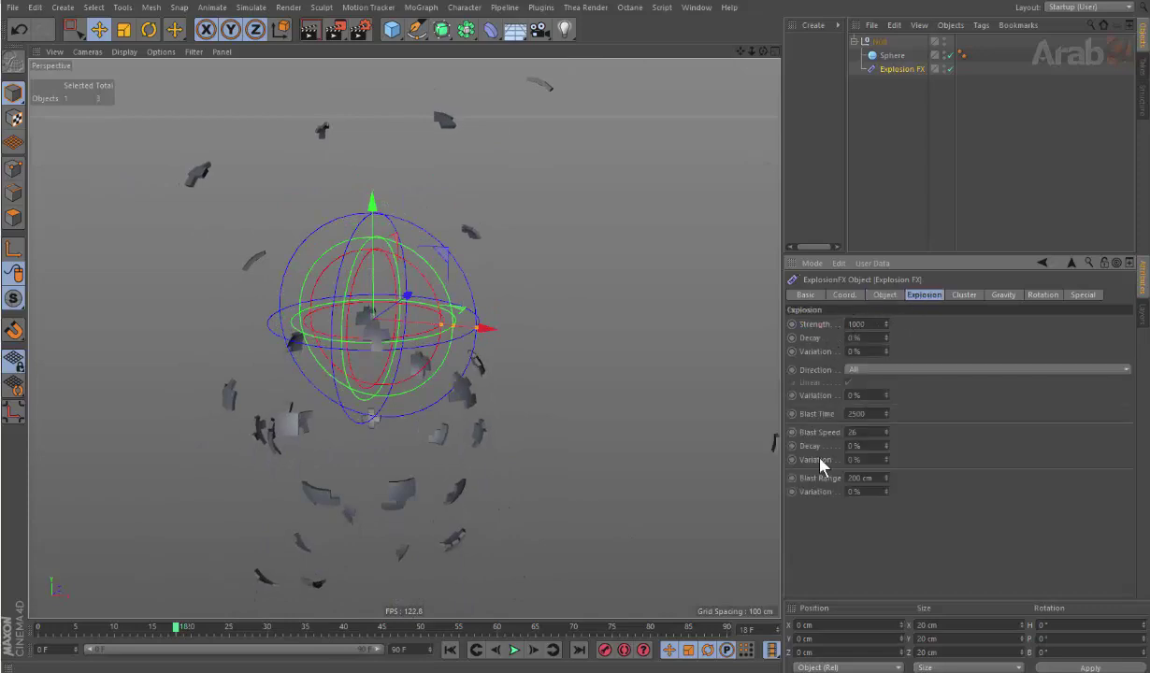
left_click(884, 294)
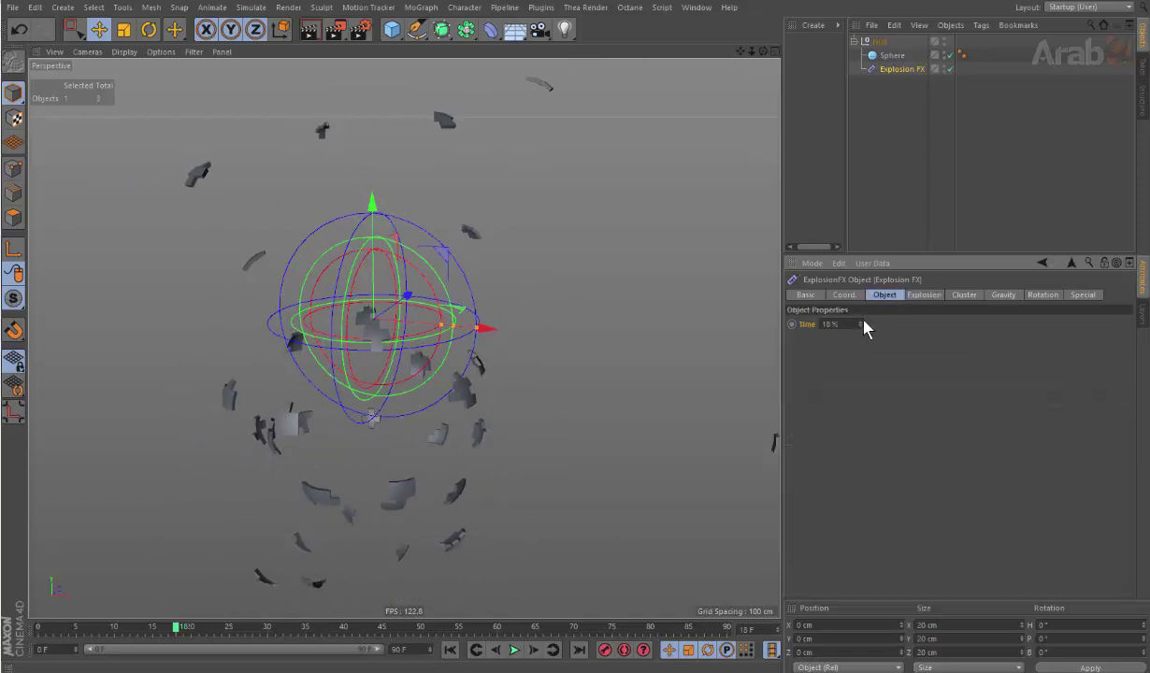
mouse_move(858, 325)
left_mouse_down()
mouse_move(865, 308)
mouse_move(859, 341)
mouse_move(859, 313)
left_mouse_up()
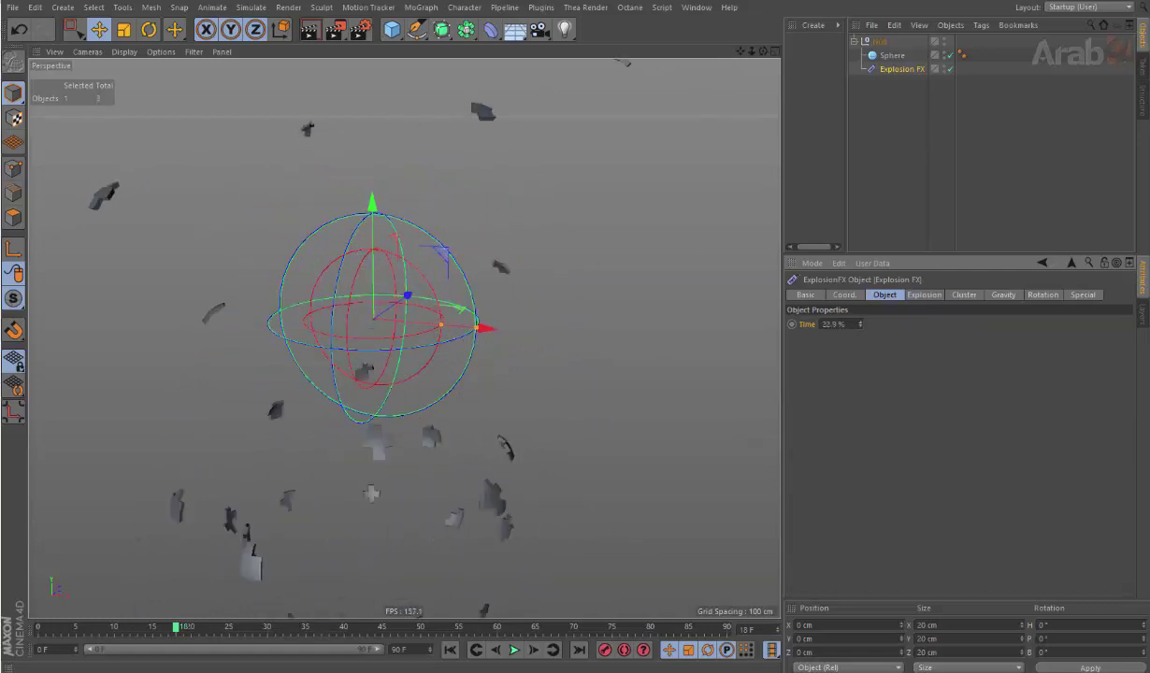
left_click(921, 295)
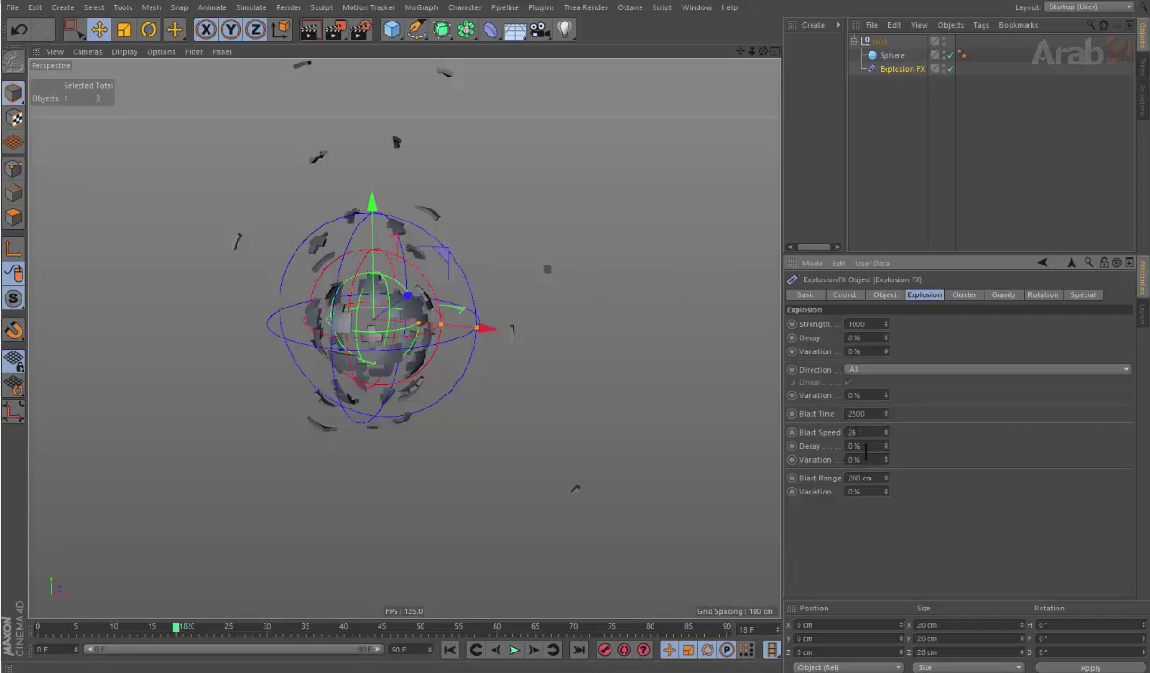
Step: Raise Blast Speed to 35 and set explosion Time back to 10%
mouse_move(884, 432)
left_mouse_down()
mouse_move(885, 411)
mouse_move(885, 449)
mouse_move(885, 437)
left_mouse_up()
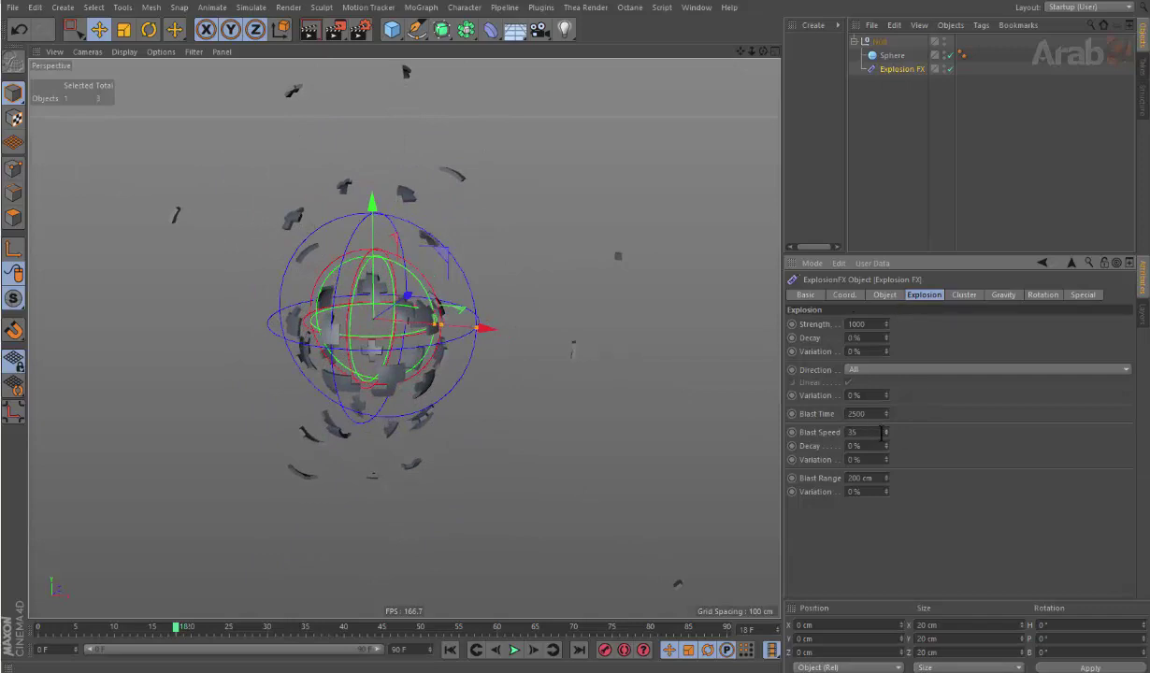
left_click(853, 432)
left_click(884, 294)
left_click_drag(859, 326, 782, 327)
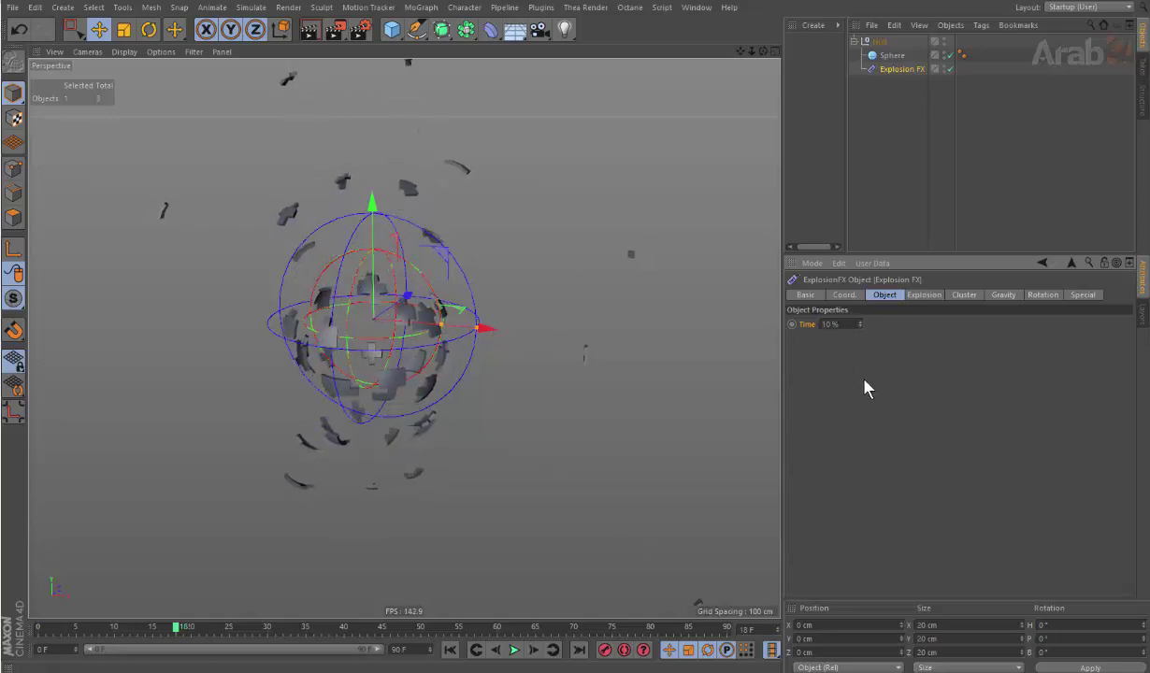
Step: Set explosion Time to 0% and keyframe it at frame 0
left_click_drag(831, 324, 777, 326)
type("0")
key("Return")
left_click(38, 626)
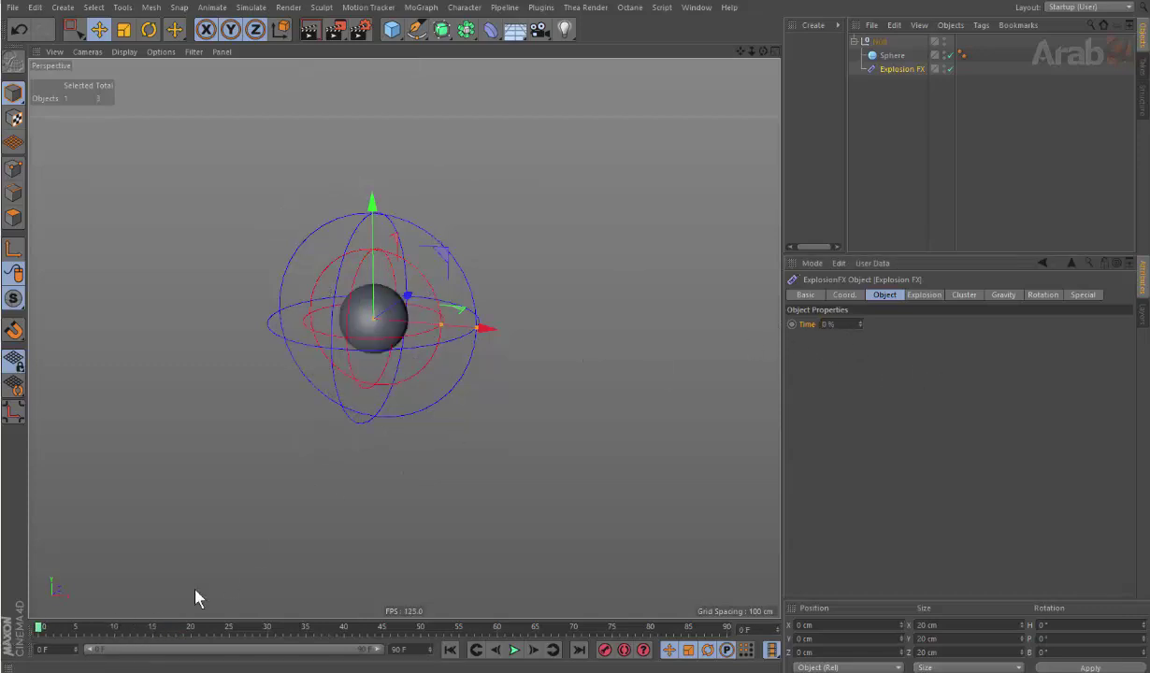
left_click(791, 324)
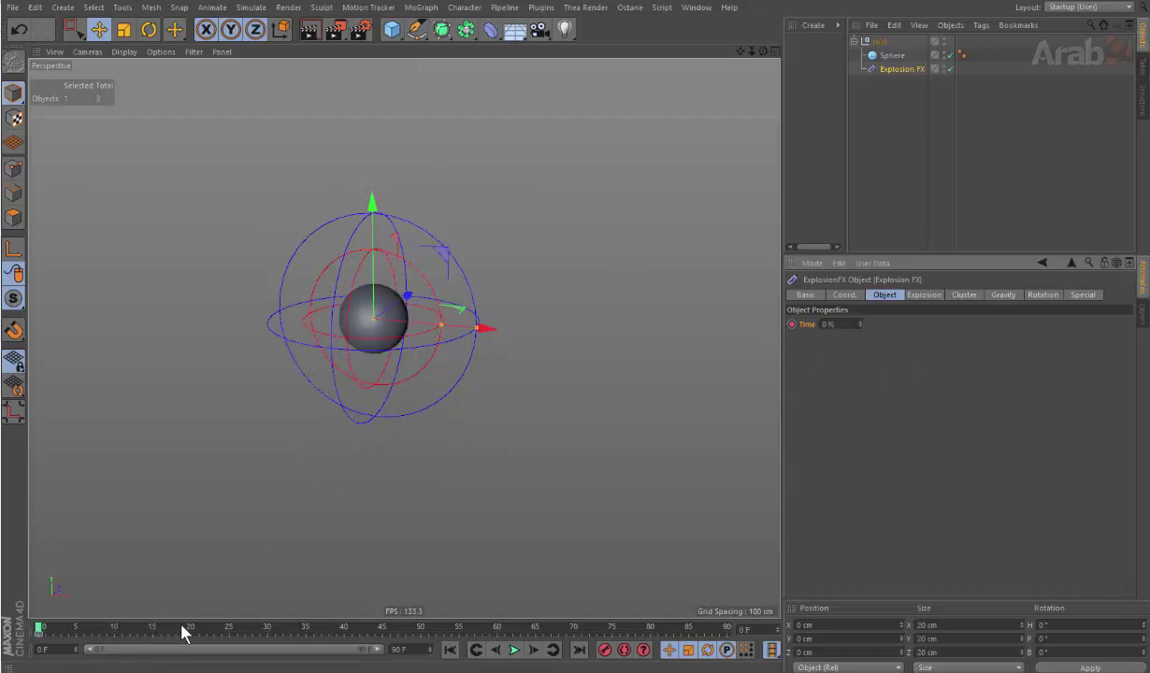
Step: Keyframe explosion Time at 20% on frame 33
left_click_drag(184, 634, 304, 625)
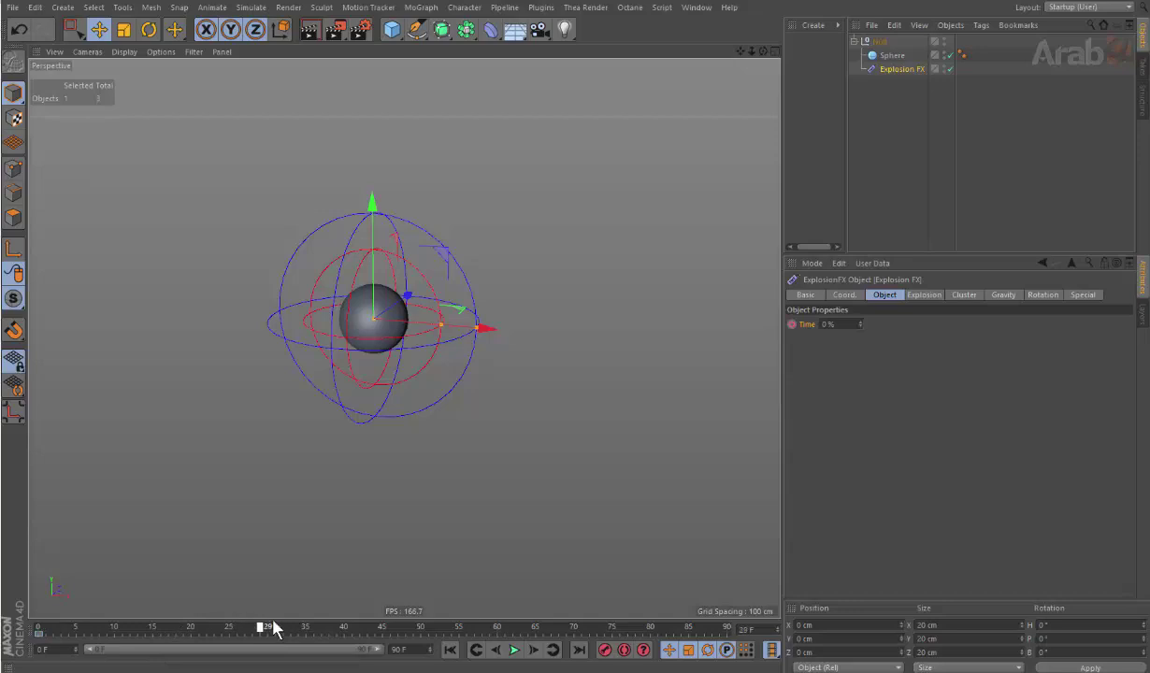
left_click(829, 323)
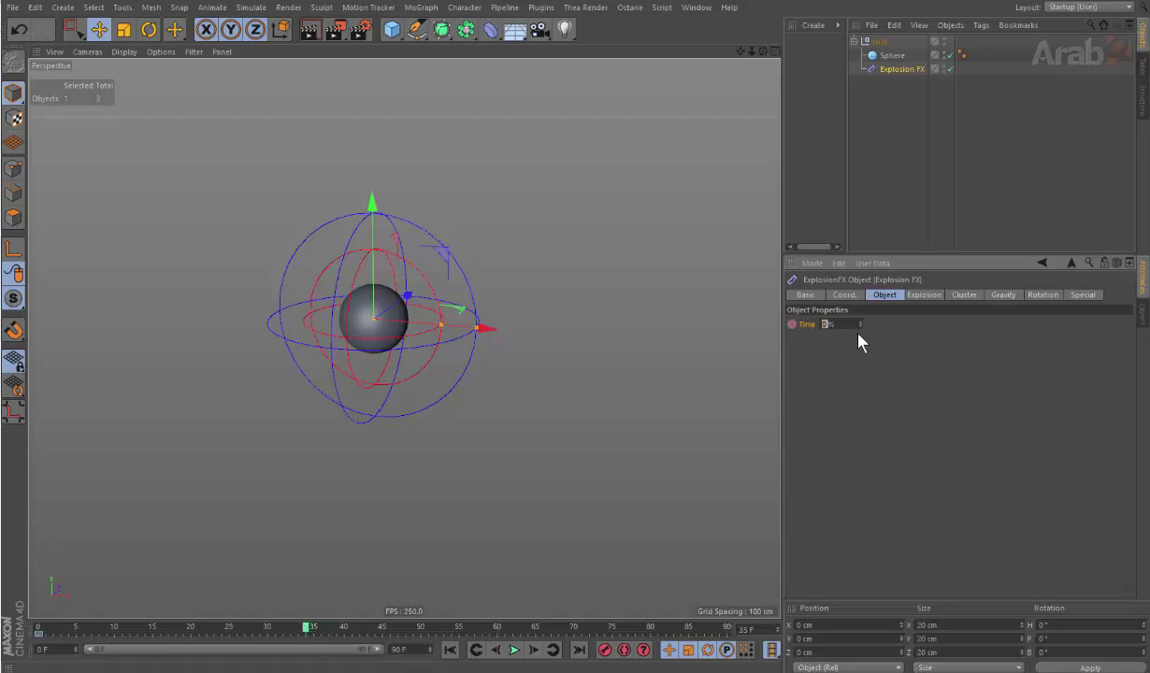
type("20")
key("Return")
left_click(793, 323)
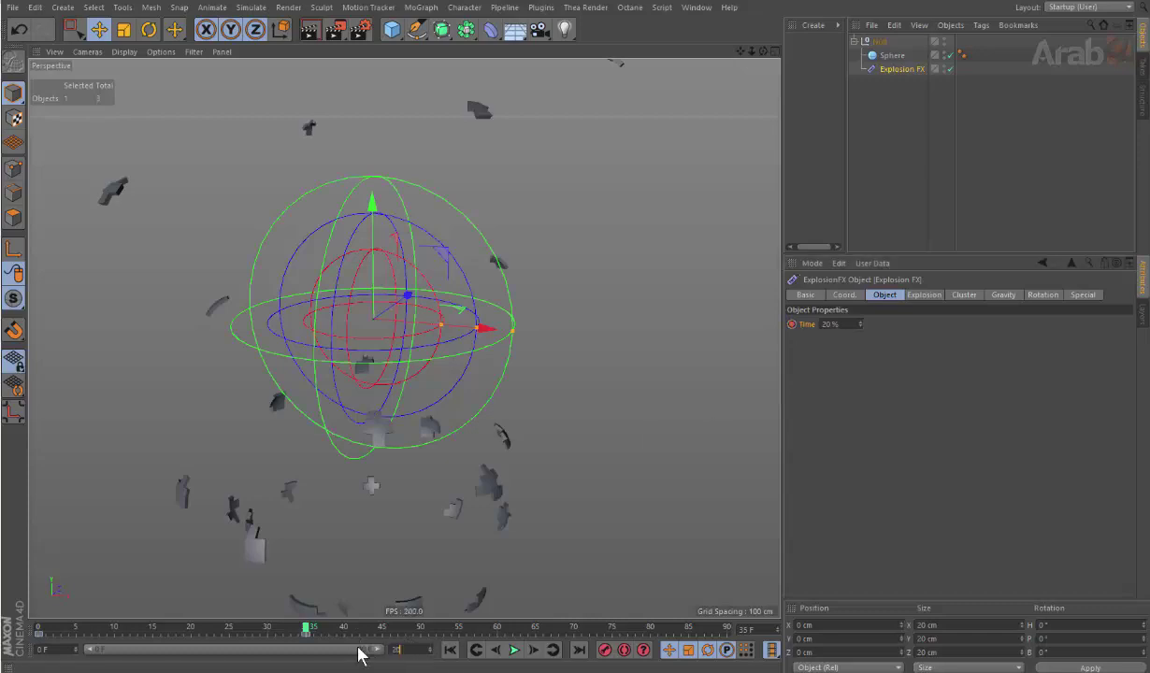
Step: Shorten the preview range to 20 frames and play the explosion
left_click_drag(360, 650, 149, 650)
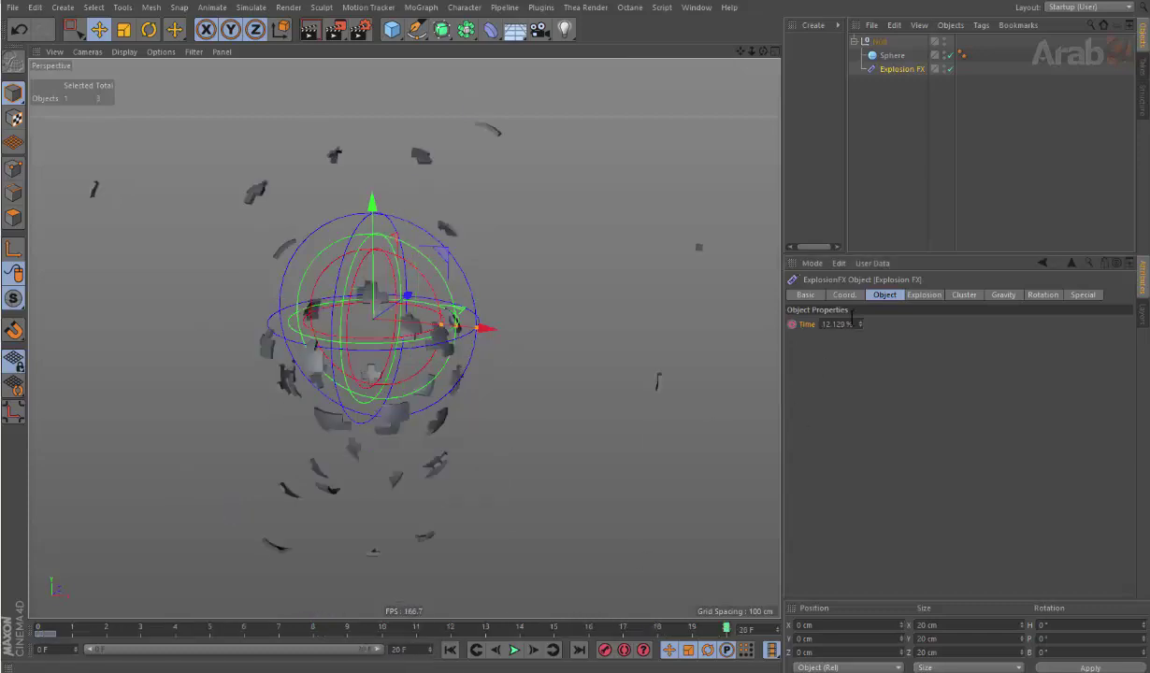
left_click(925, 295)
left_click(517, 649)
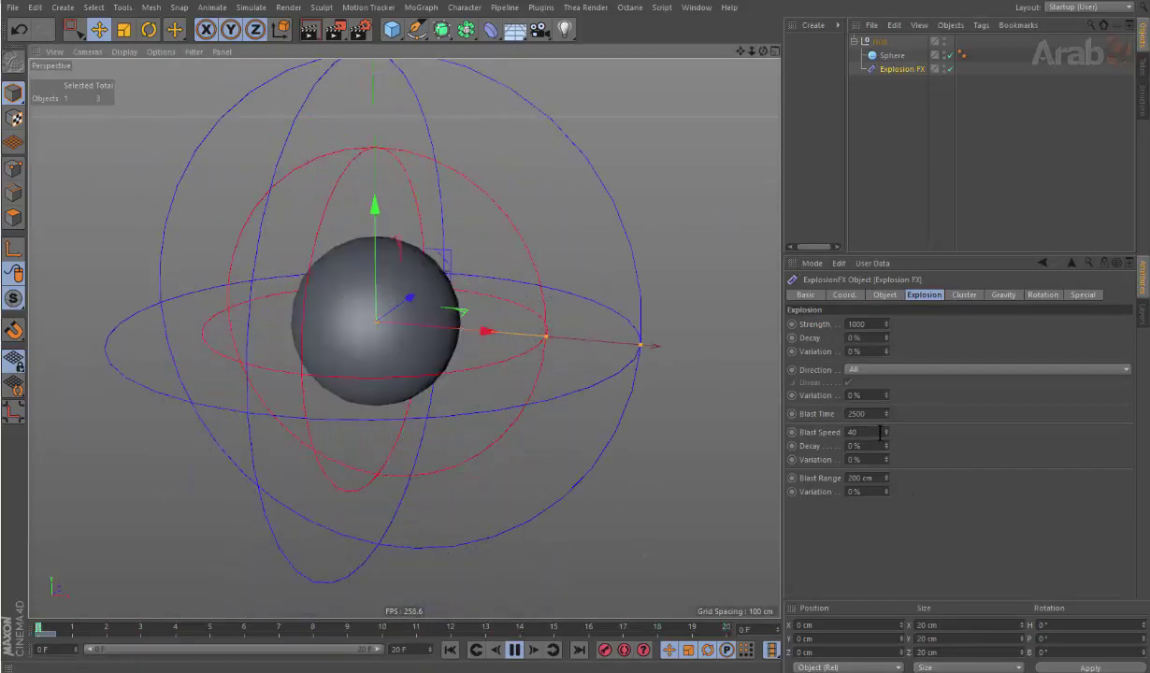
Step: Drop Blast Speed to 0, stop playback, and end the timeline at frame 45
left_click_drag(885, 432, 780, 437)
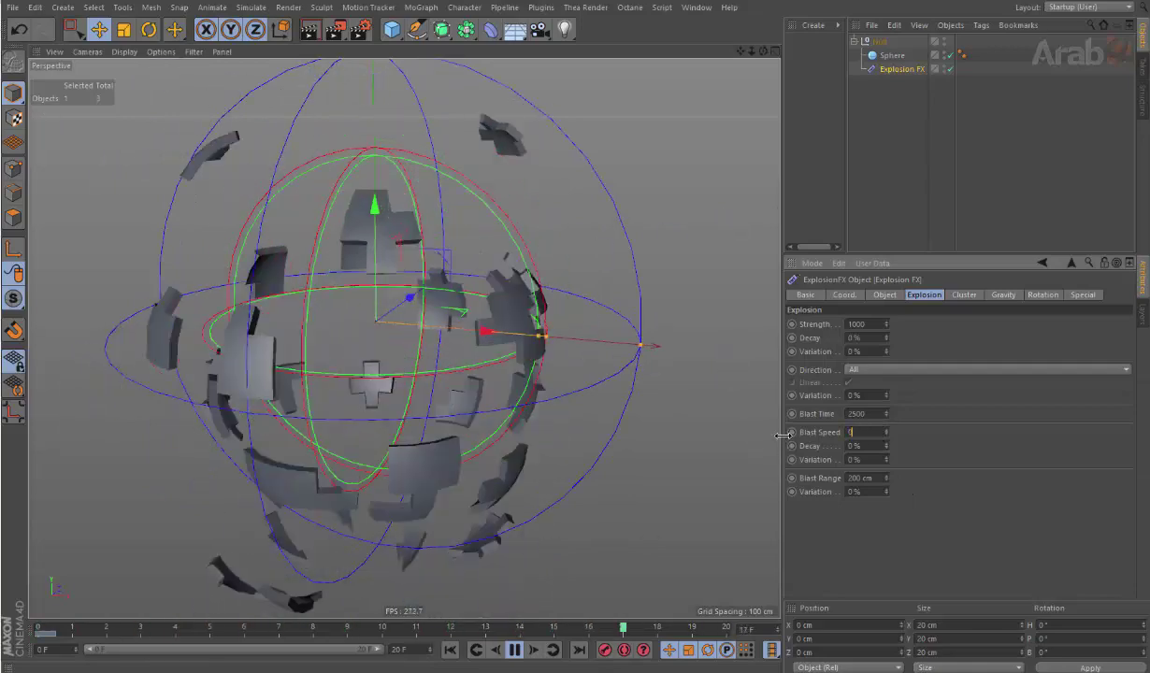
left_click(514, 650)
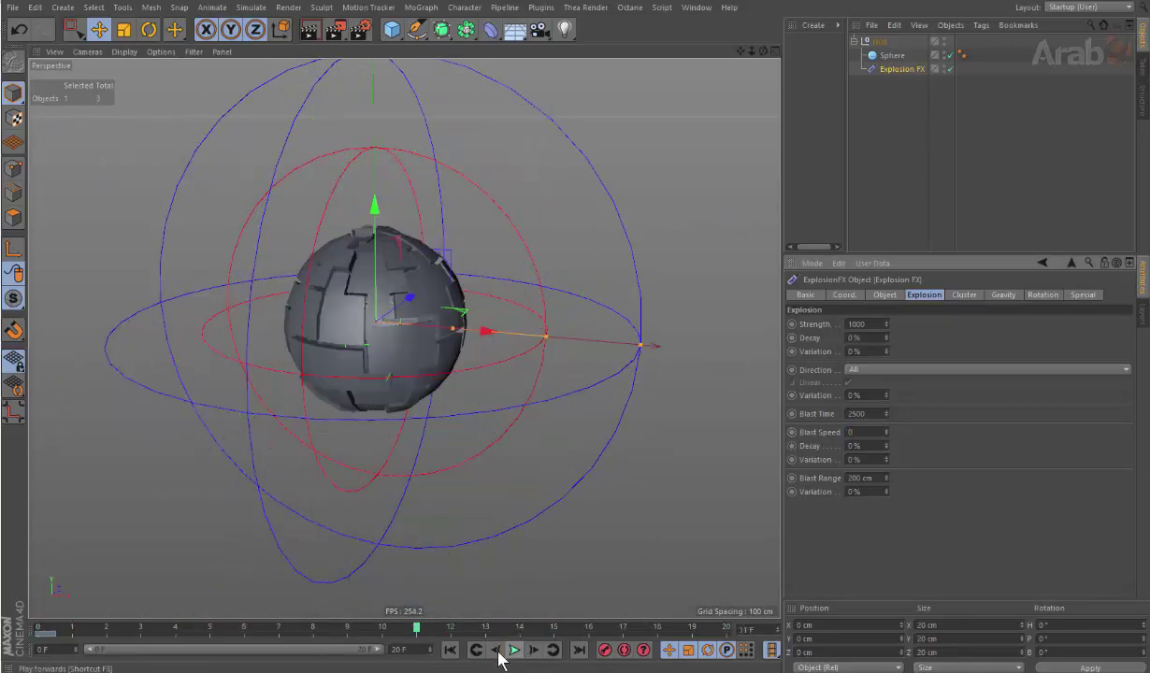
type("40")
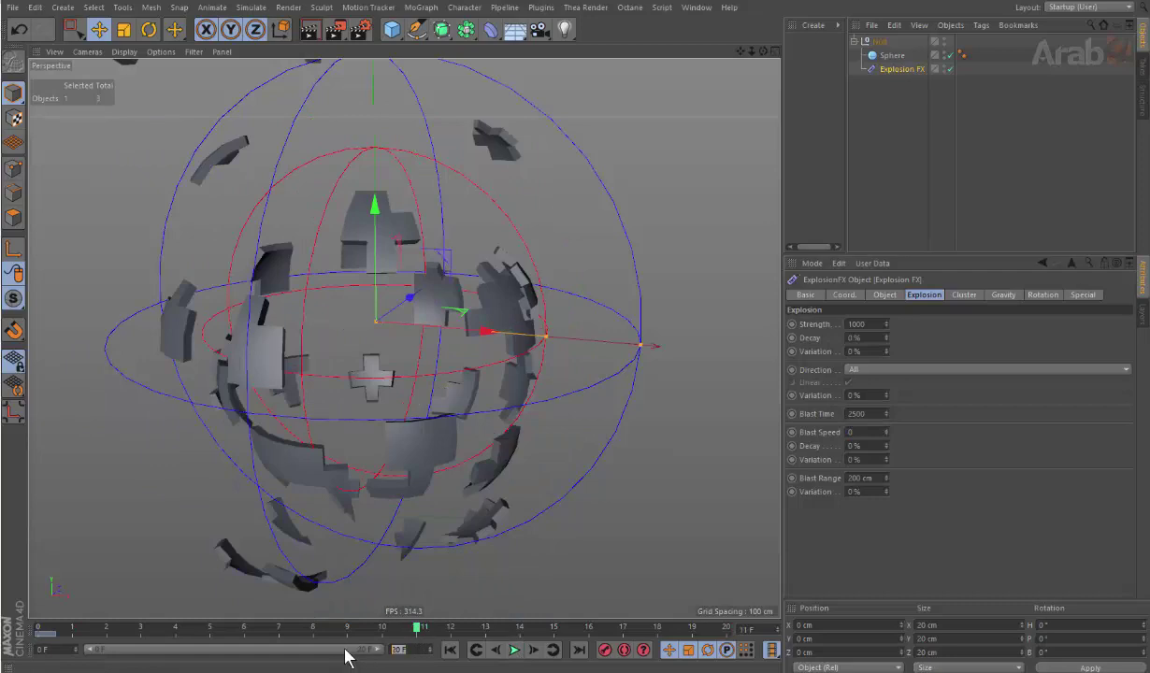
key("BackSpace")
key("BackSpace")
key("Return")
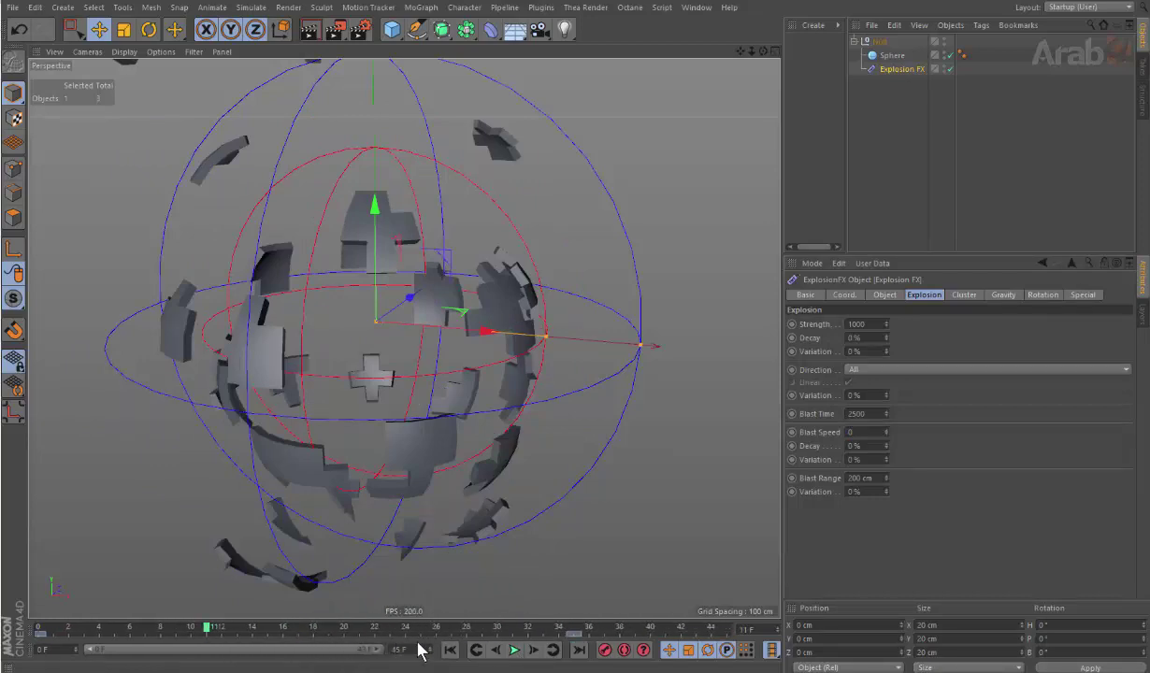
Step: Replay the animation and set Blast Speed to 100
left_click(543, 633)
left_click(441, 630)
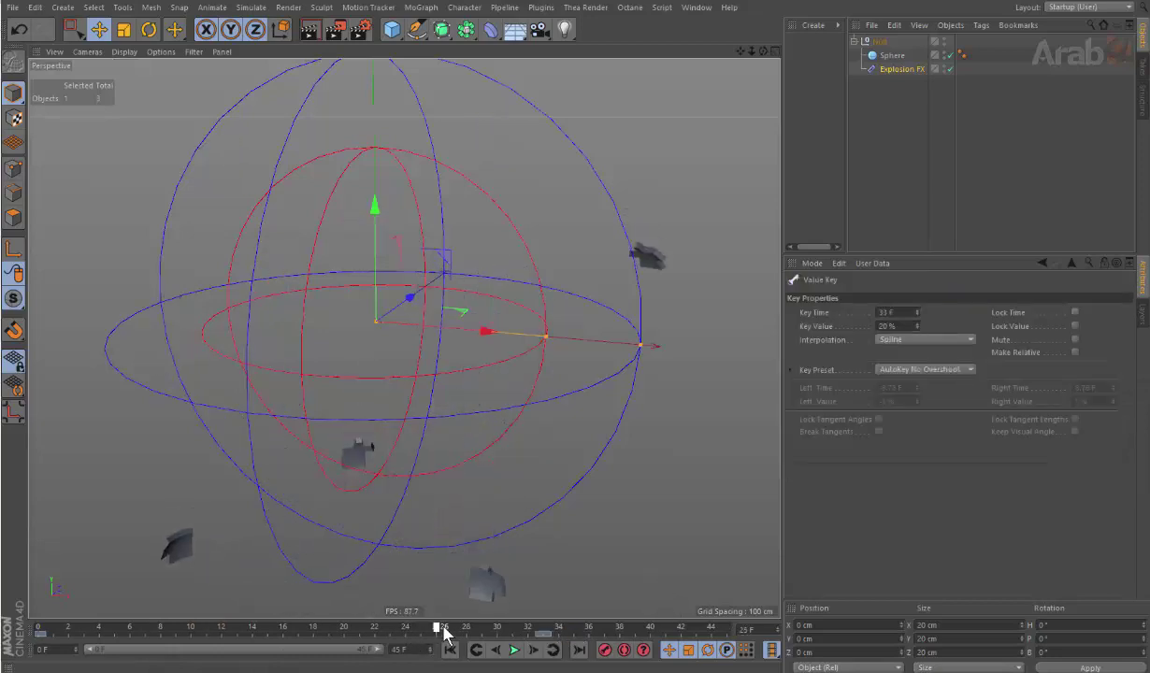
left_click(513, 649)
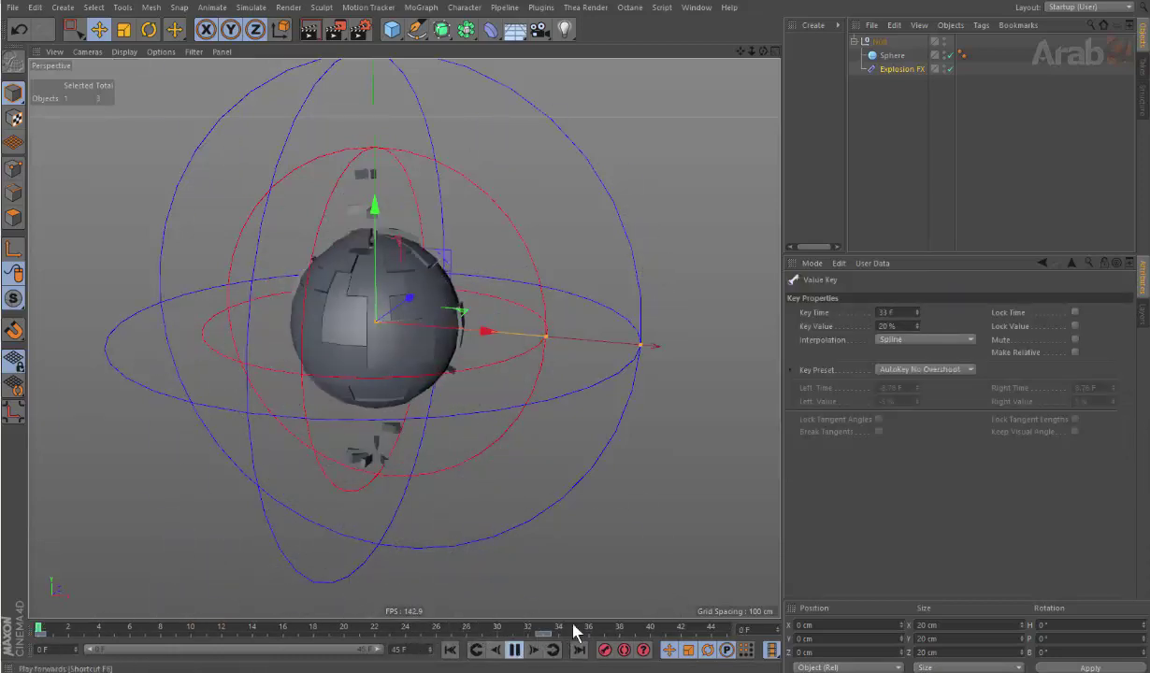
left_click(895, 71)
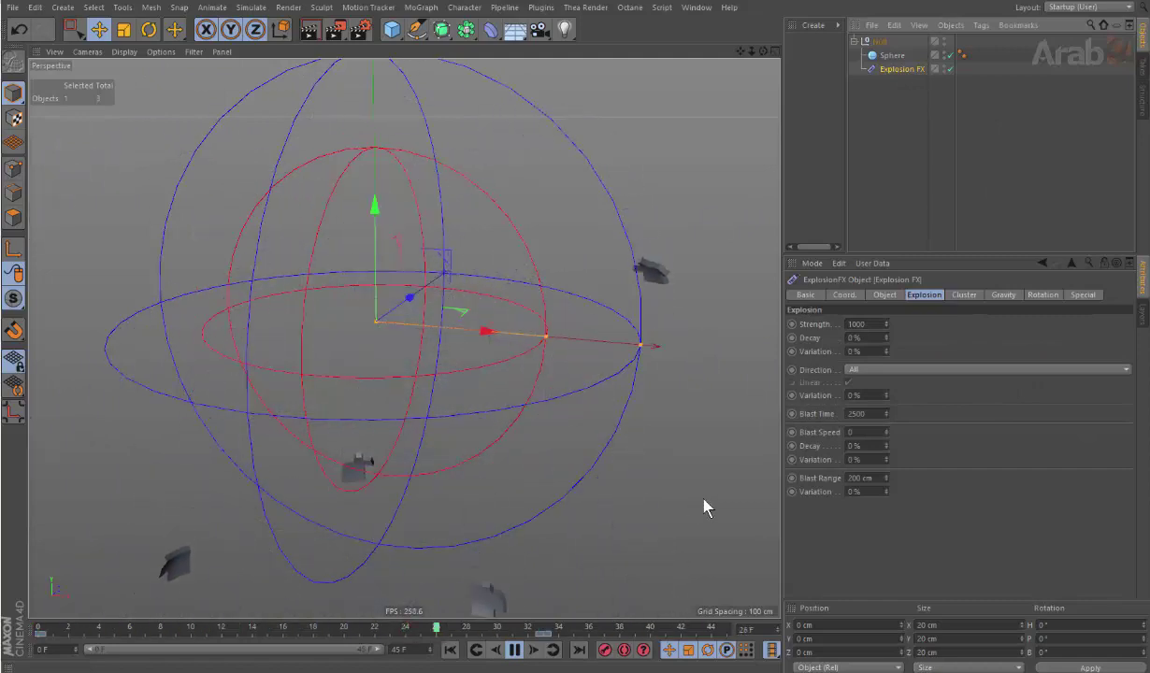
left_click(856, 431)
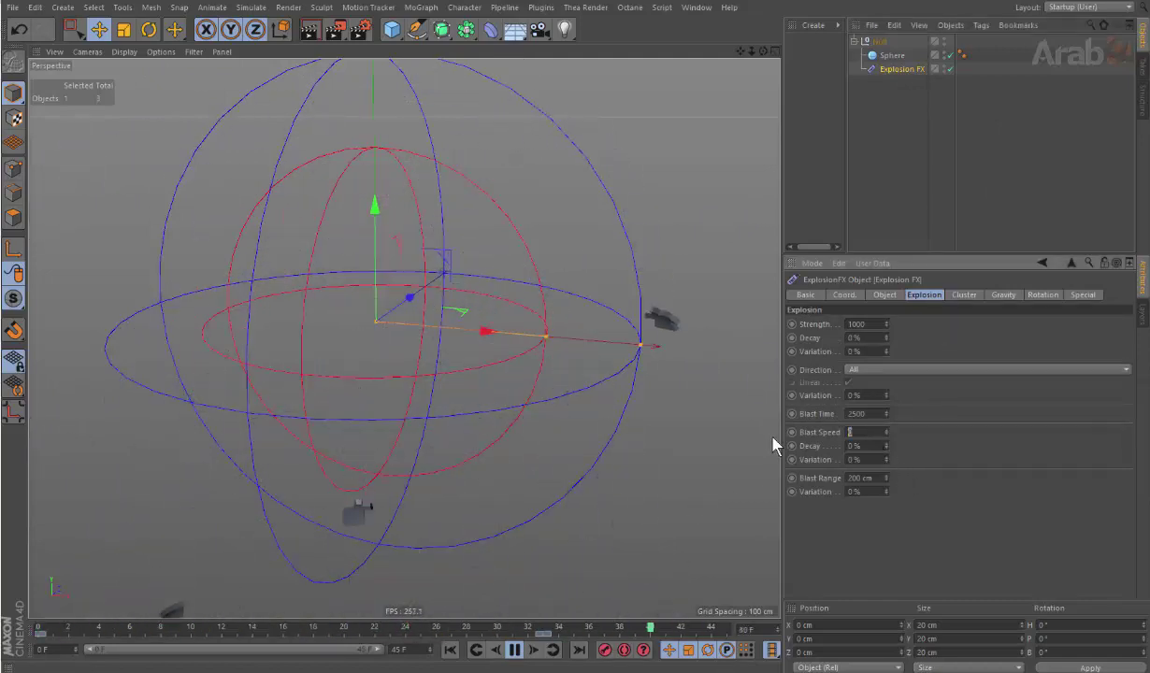
type("100")
key("Return")
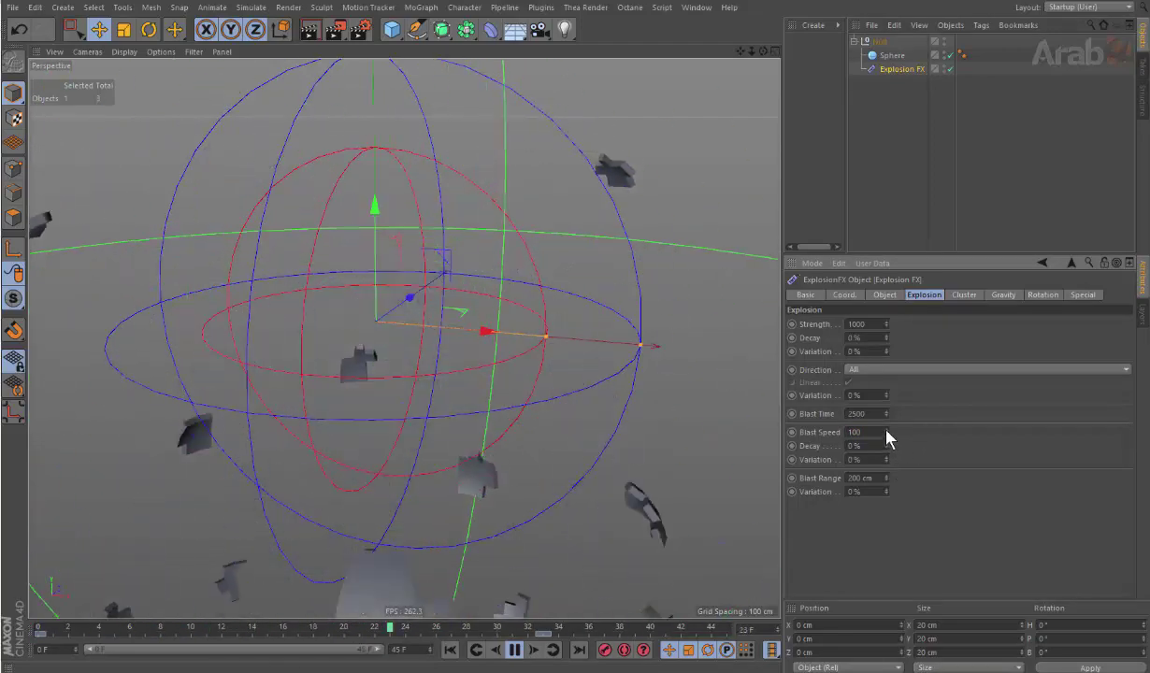
Step: Set Blast Speed to 25, test Decay at 100% and 38%, then return it to 0%
mouse_move(885, 435)
left_mouse_down()
mouse_move(885, 453)
mouse_move(885, 425)
mouse_move(885, 434)
left_mouse_up()
type("18")
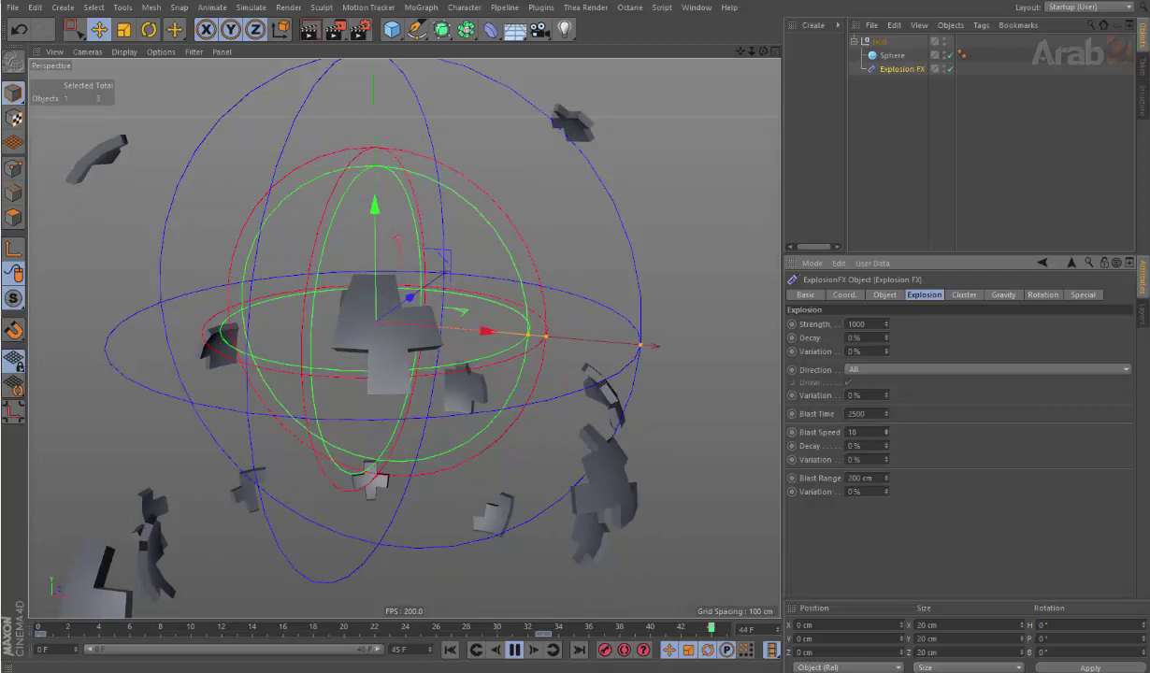
left_click_drag(885, 435, 885, 437)
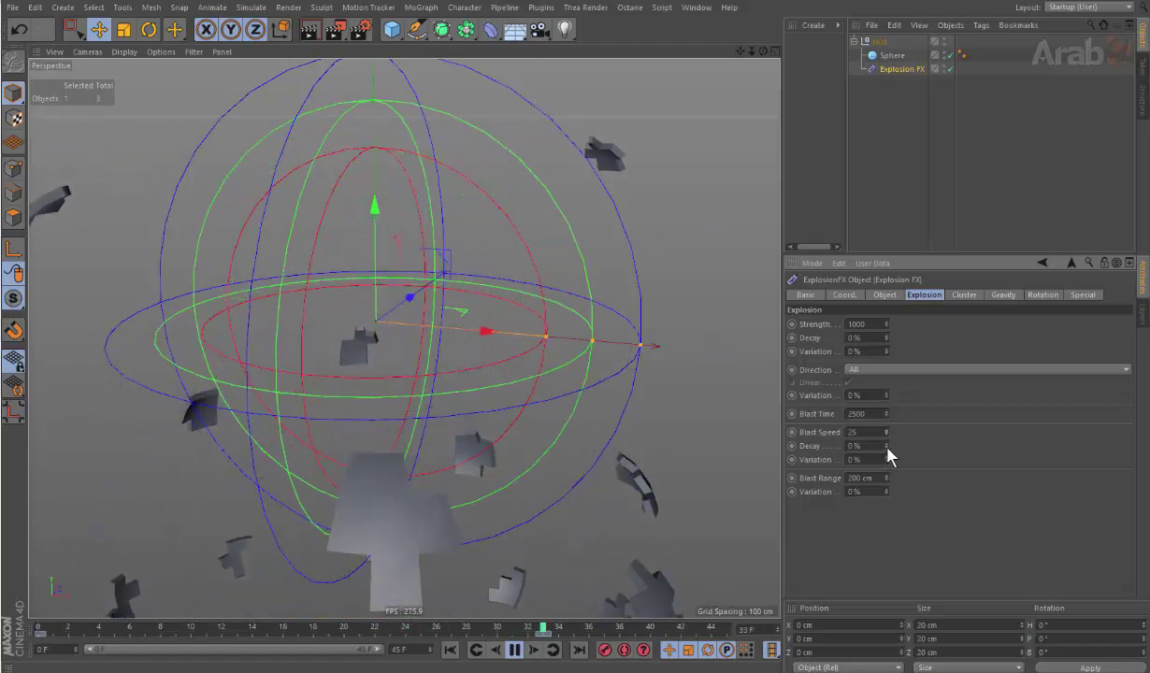
left_click_drag(886, 446, 886, 411)
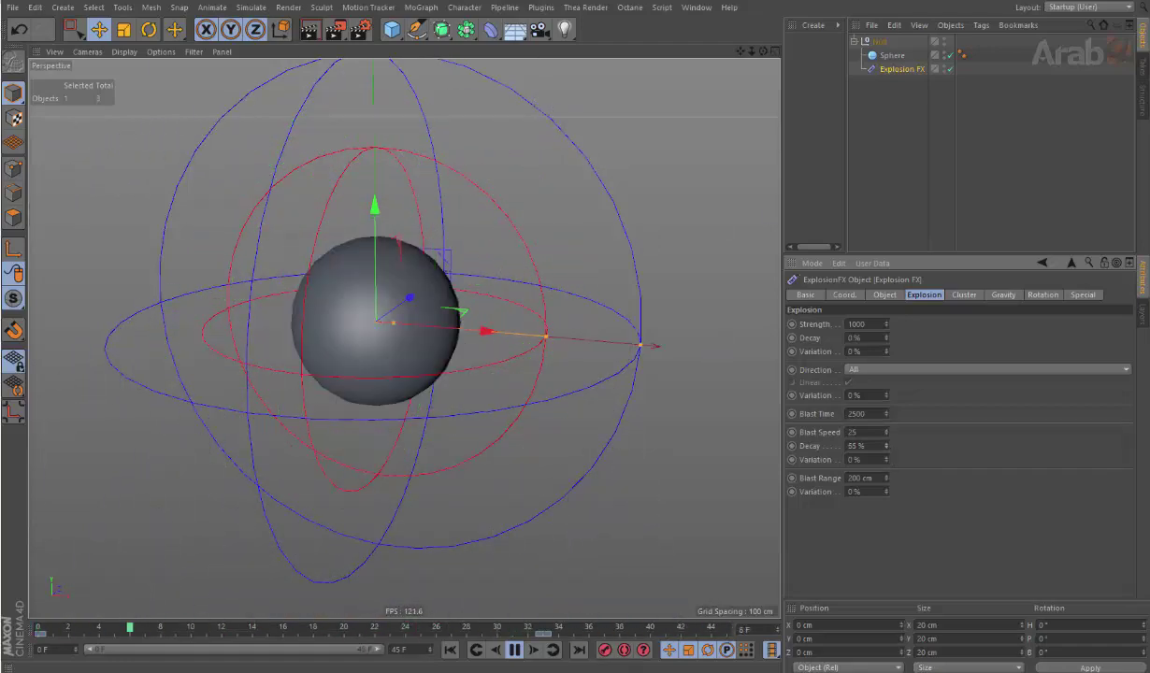
left_click_drag(886, 445, 886, 467)
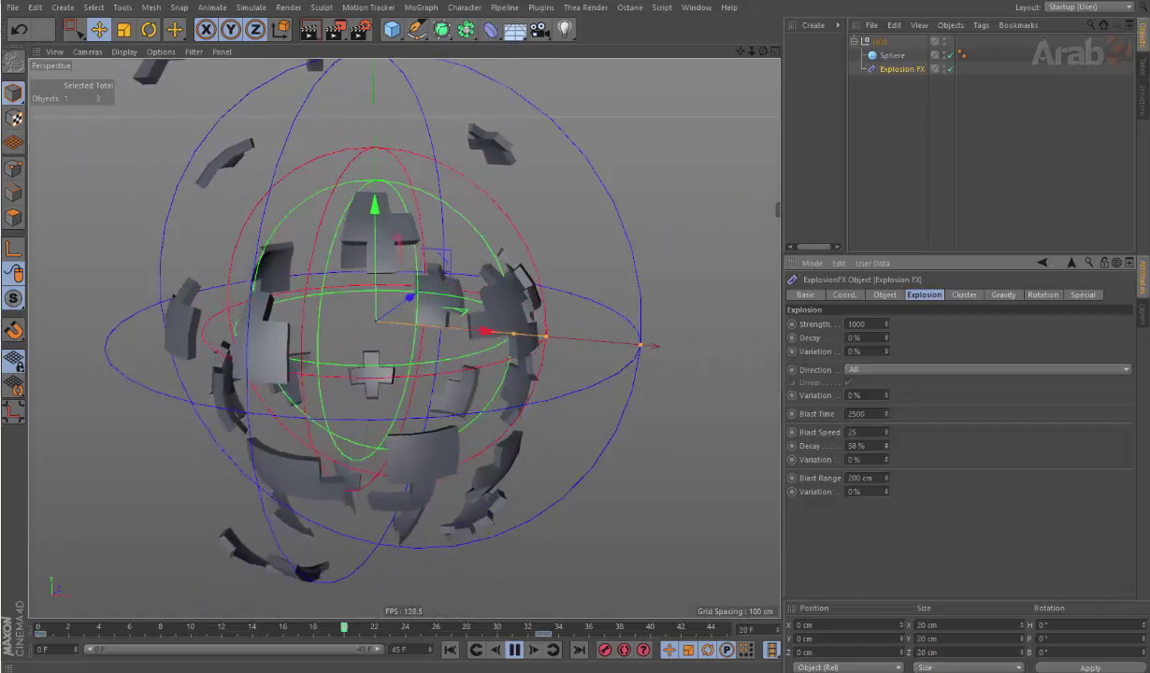
left_click_drag(886, 445, 886, 486)
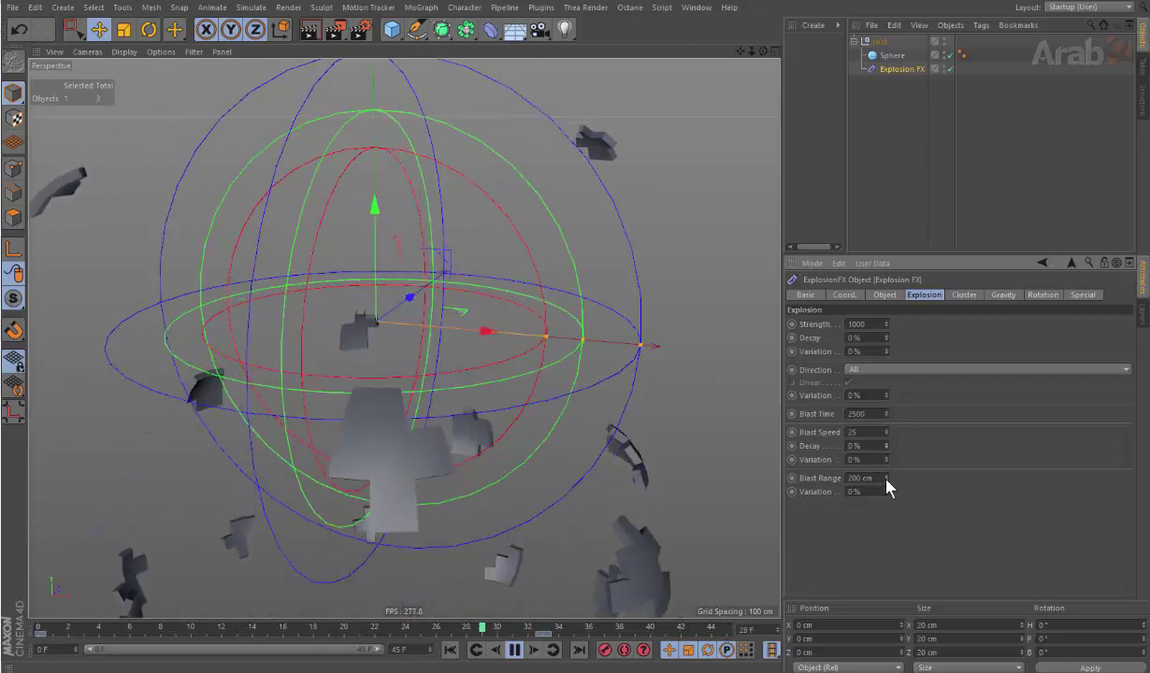
Step: Stop at an exploded frame, test Blast Range, and set Blast Speed 44 with Decay 97%
left_click(514, 650)
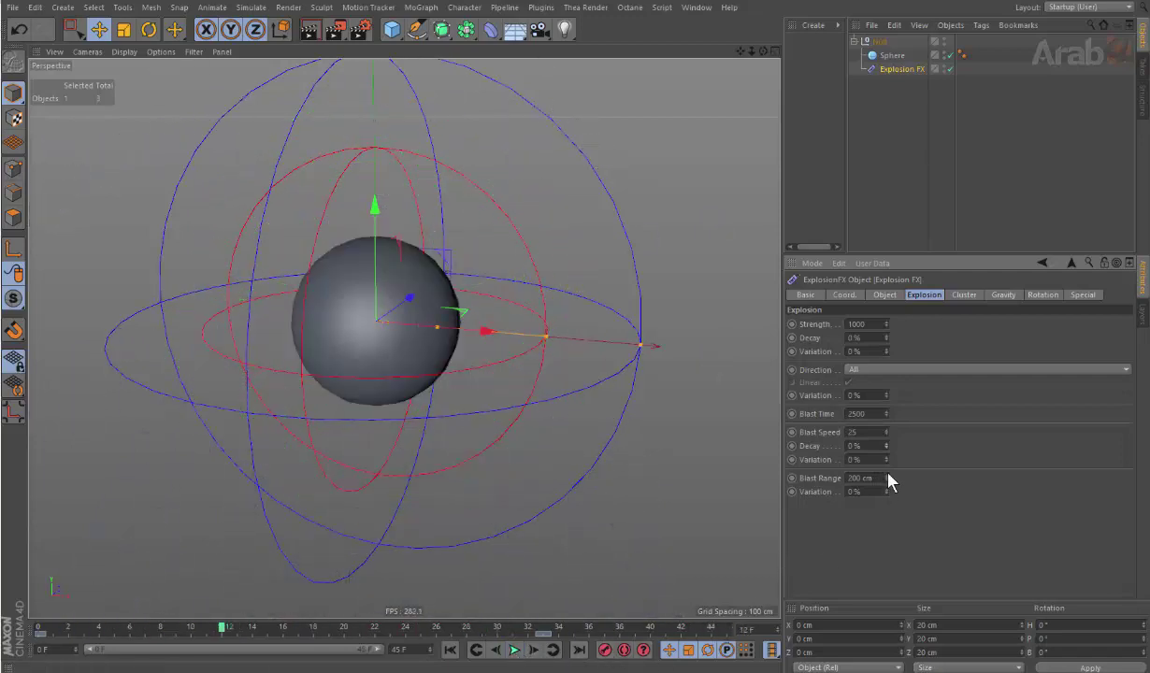
left_click(387, 626)
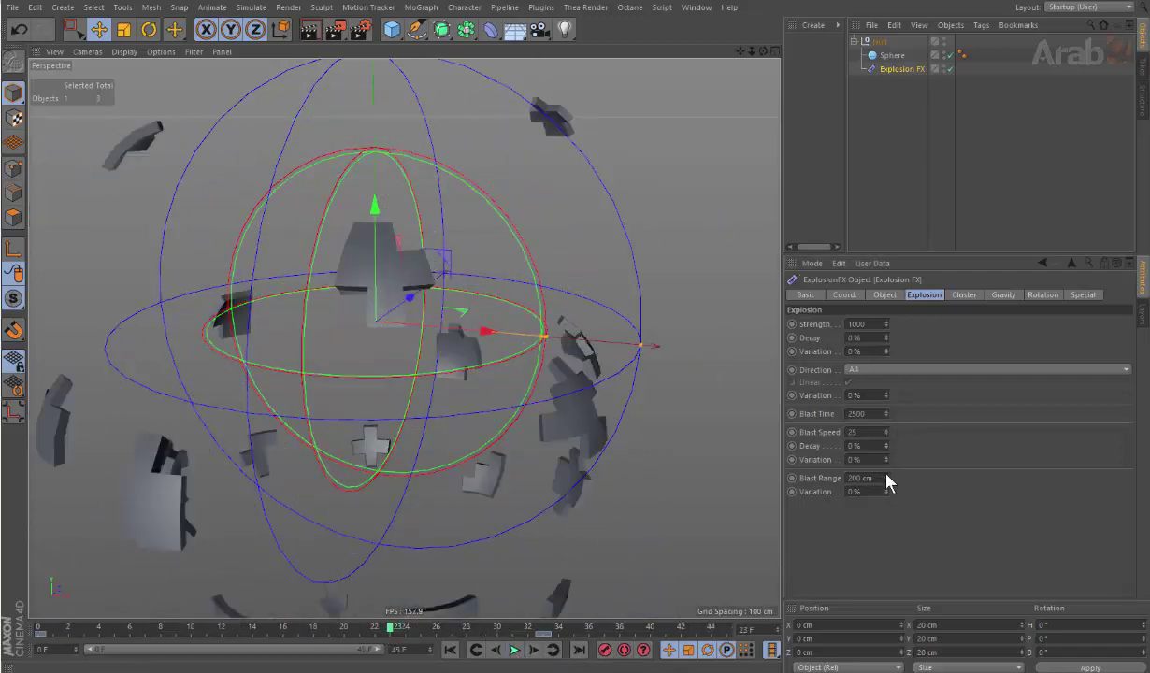
left_click_drag(886, 481, 886, 523)
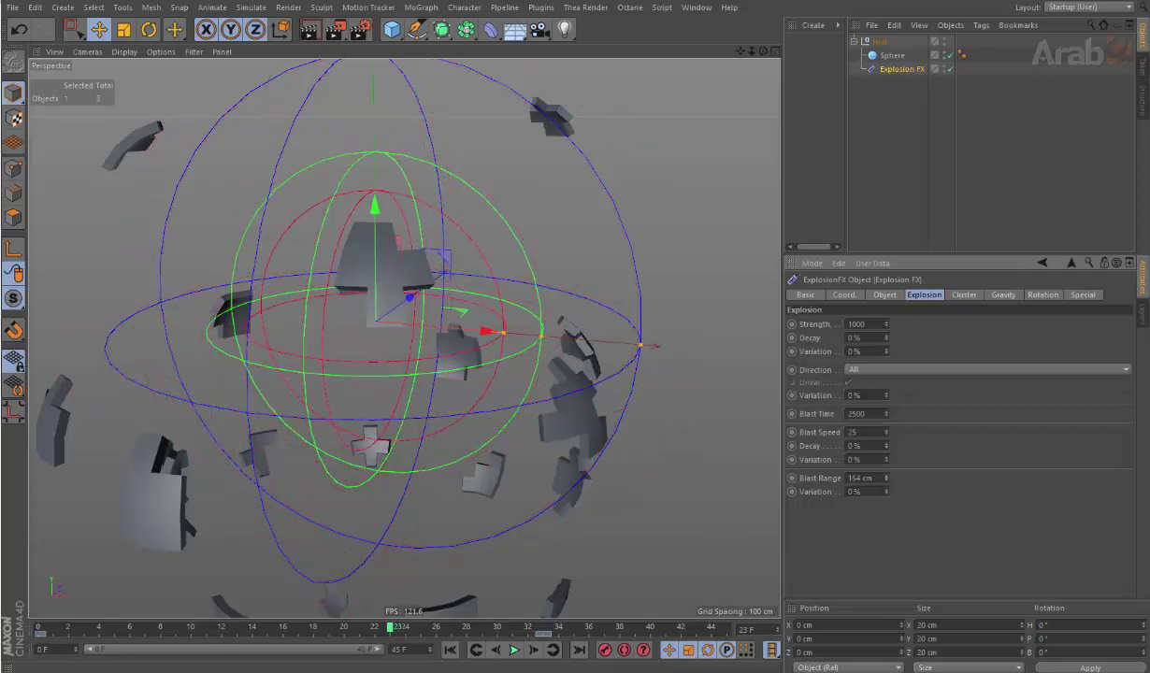
mouse_move(886, 477)
left_mouse_down()
mouse_move(886, 412)
mouse_move(886, 523)
left_mouse_up()
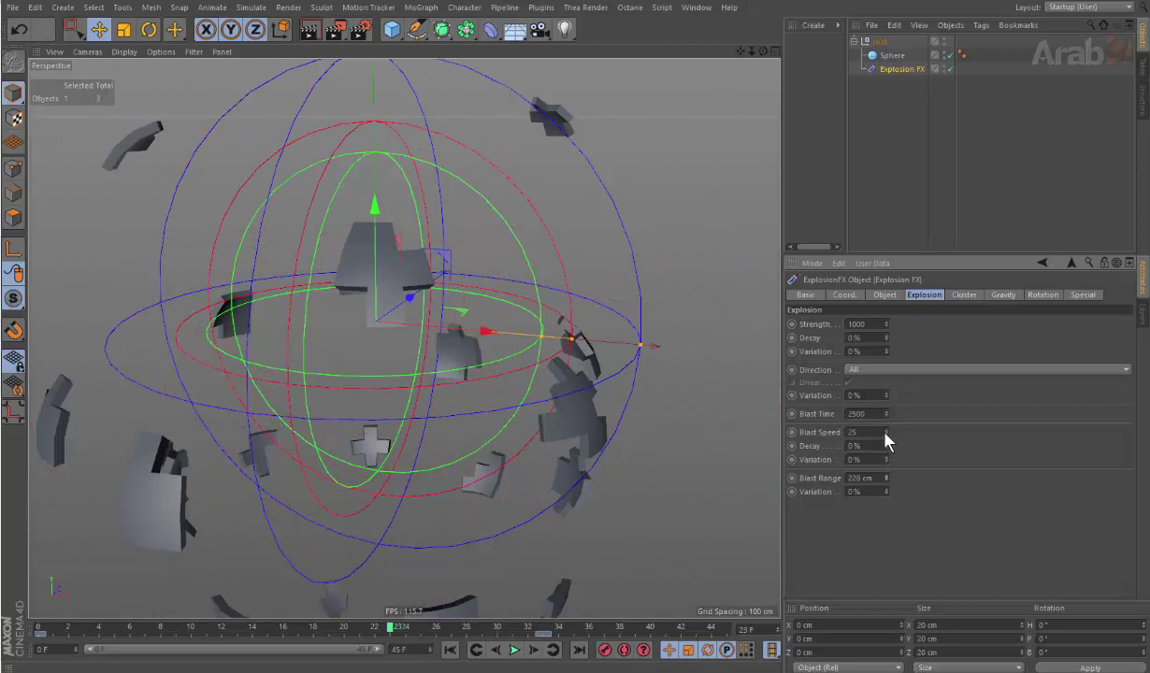
mouse_move(885, 432)
left_mouse_down()
mouse_move(884, 441)
mouse_move(885, 411)
left_mouse_up()
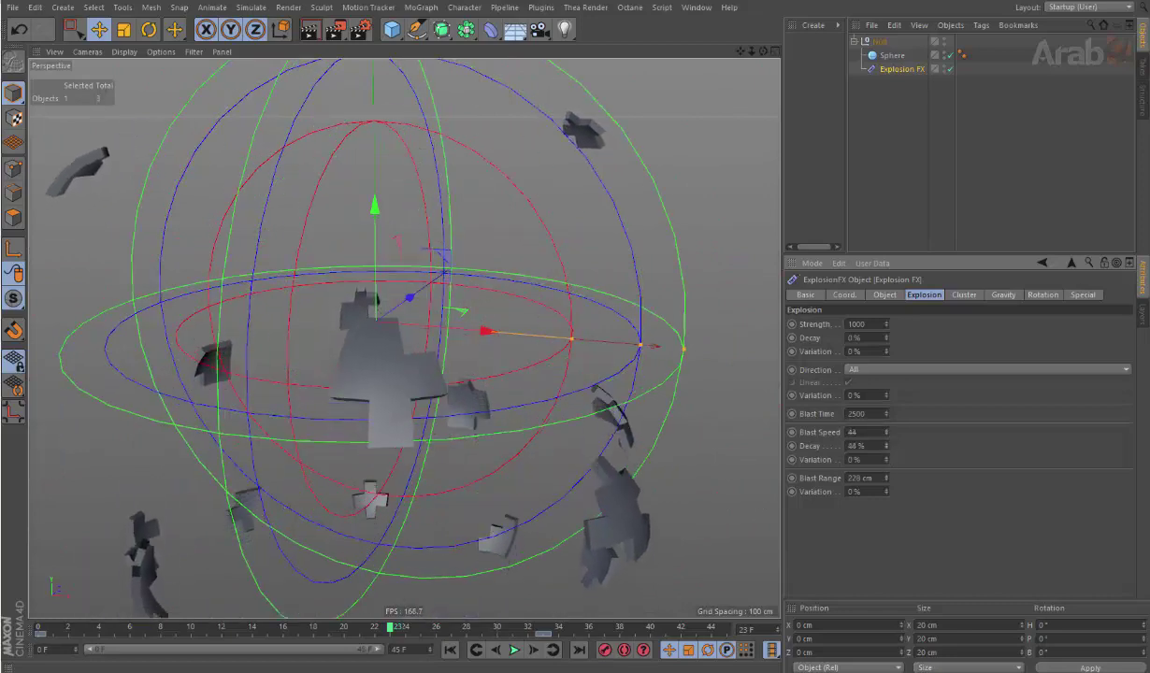
mouse_move(885, 459)
left_mouse_down()
mouse_move(888, 440)
mouse_move(886, 505)
mouse_move(872, 428)
left_mouse_up()
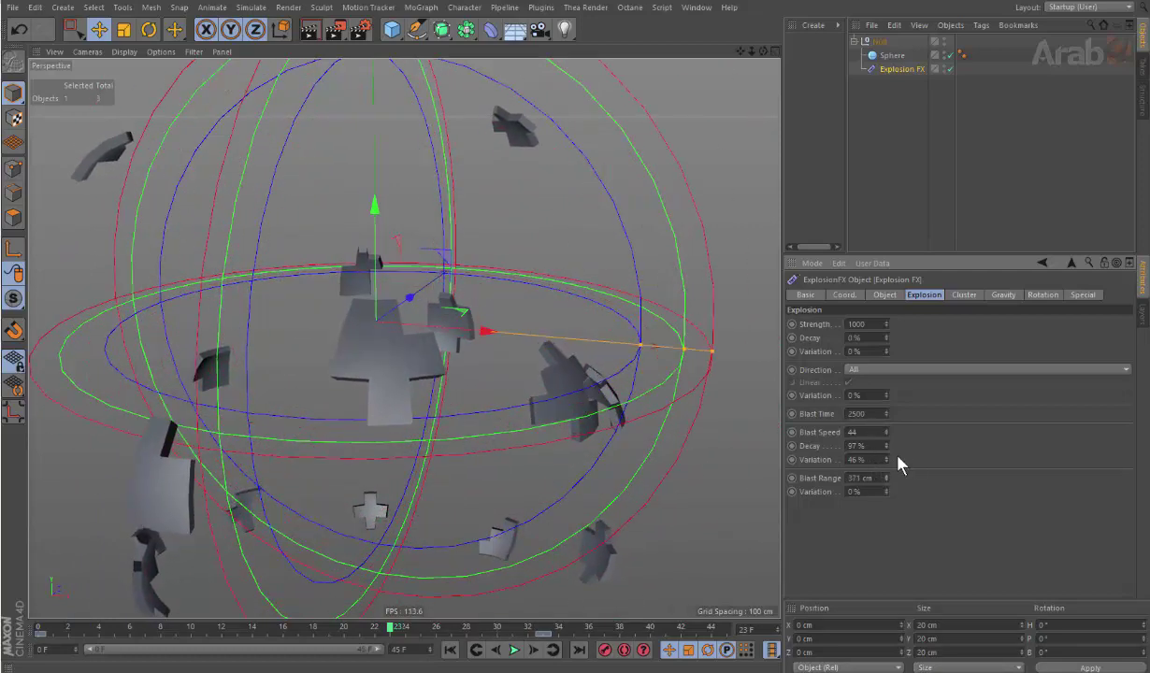
Step: Try several Blast Range values, settling on 133 cm
mouse_move(886, 478)
left_mouse_down()
mouse_move(886, 505)
mouse_move(886, 458)
left_mouse_up()
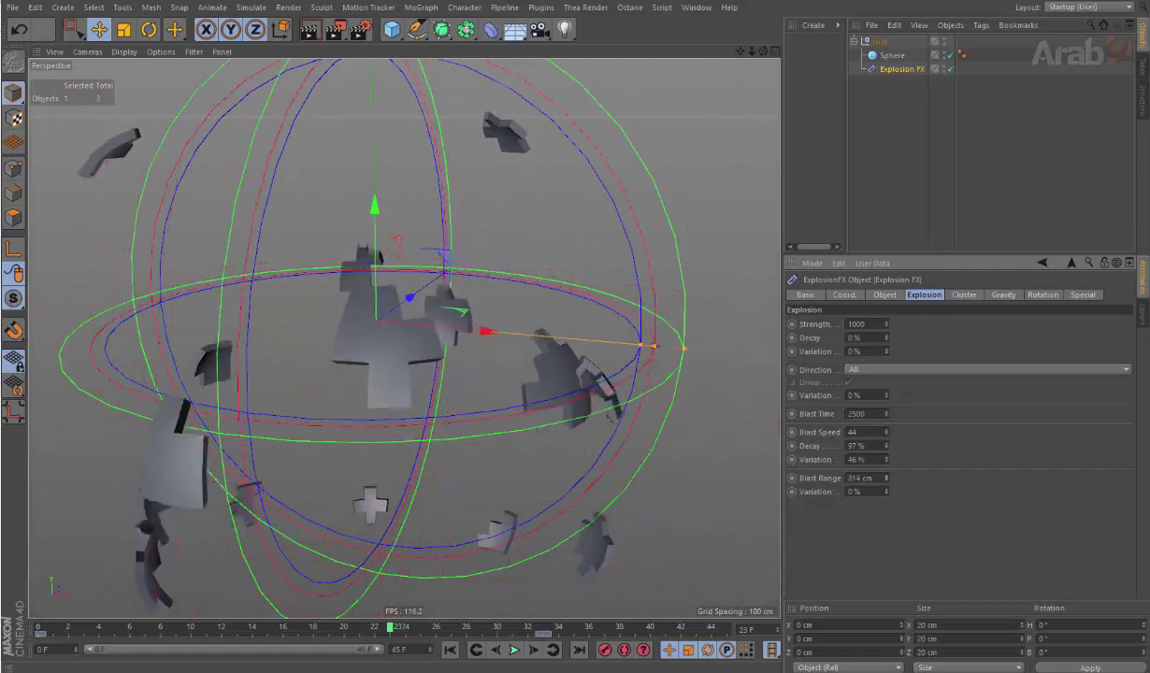
left_click_drag(886, 478, 885, 392)
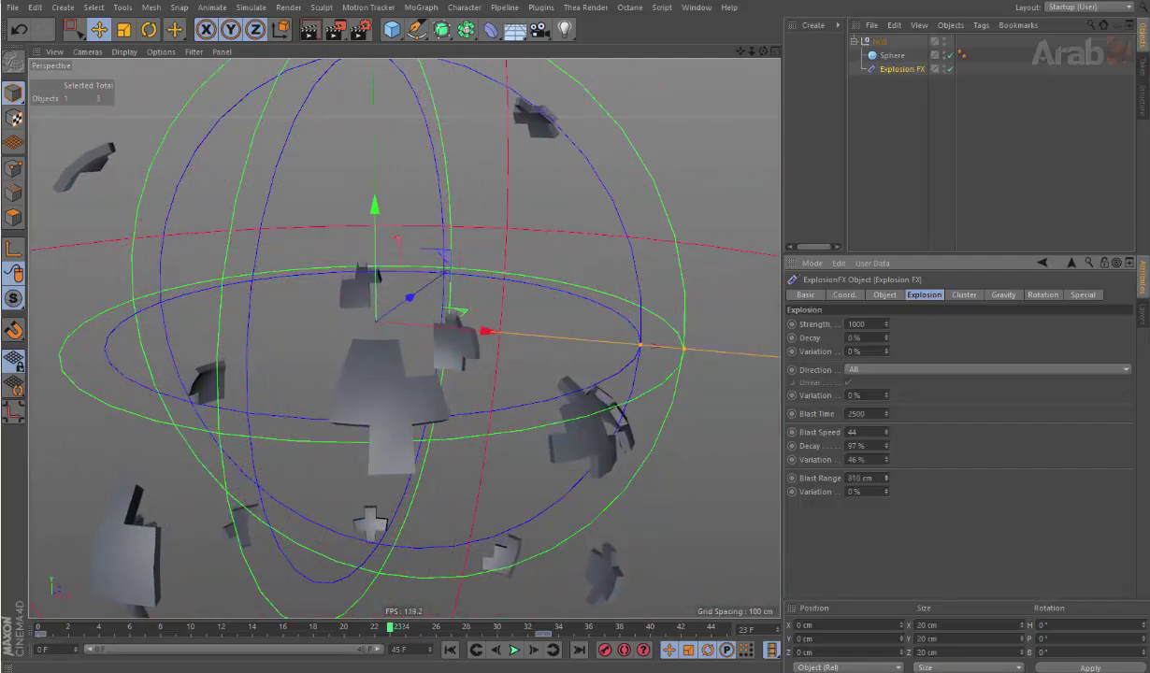
left_click_drag(886, 478, 886, 412)
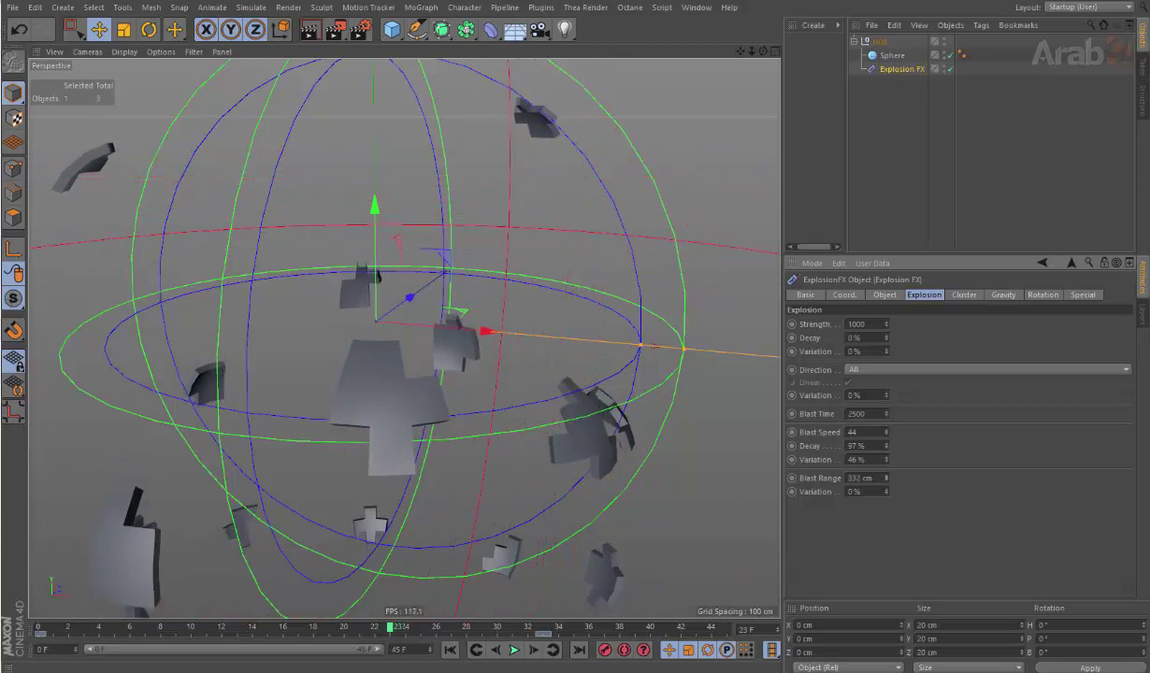
left_click_drag(886, 478, 886, 542)
left_click_drag(886, 477, 886, 467)
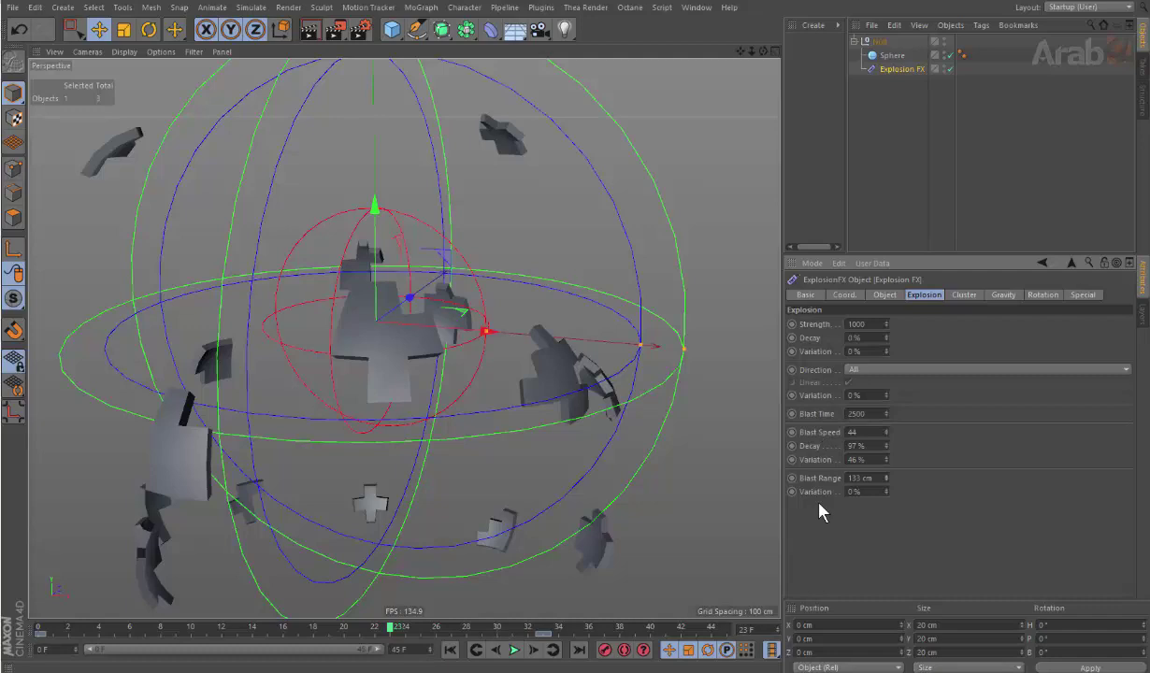
Step: Reset Blast Range, Variation, Decay, Speed and Blast Time to their defaults
right_click(886, 477)
right_click(886, 459)
right_click(886, 446)
right_click(886, 431)
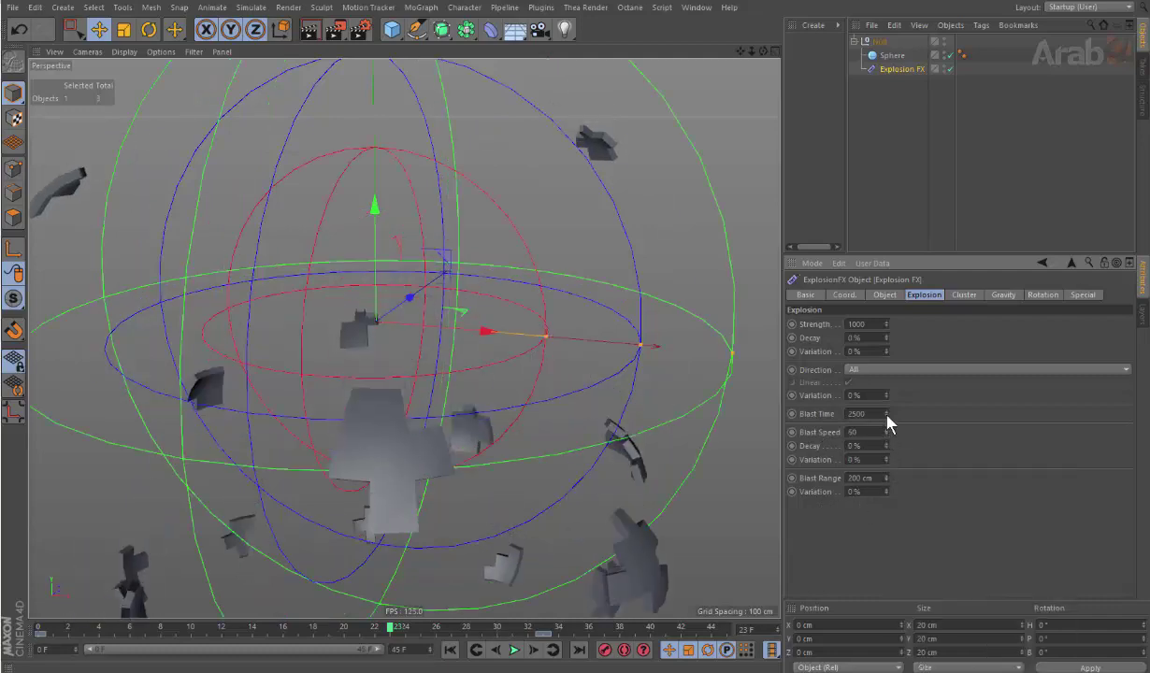
right_click(886, 414)
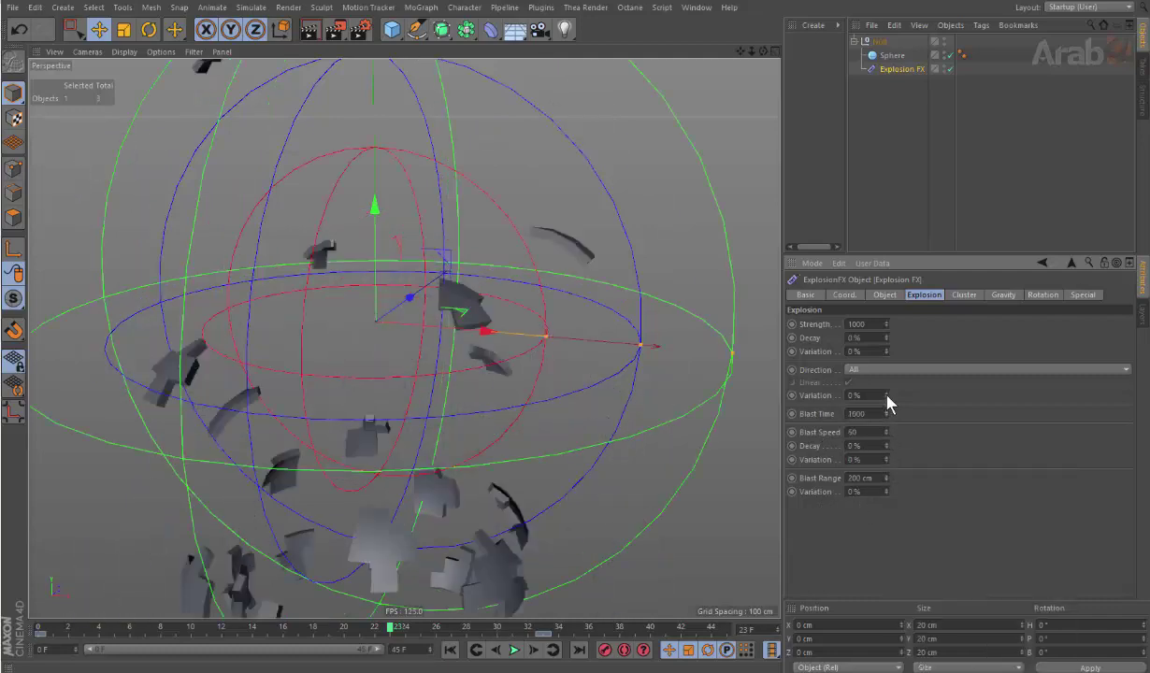
Step: Show the Object tab and scrub the timeline back to frame 16
left_click(883, 296)
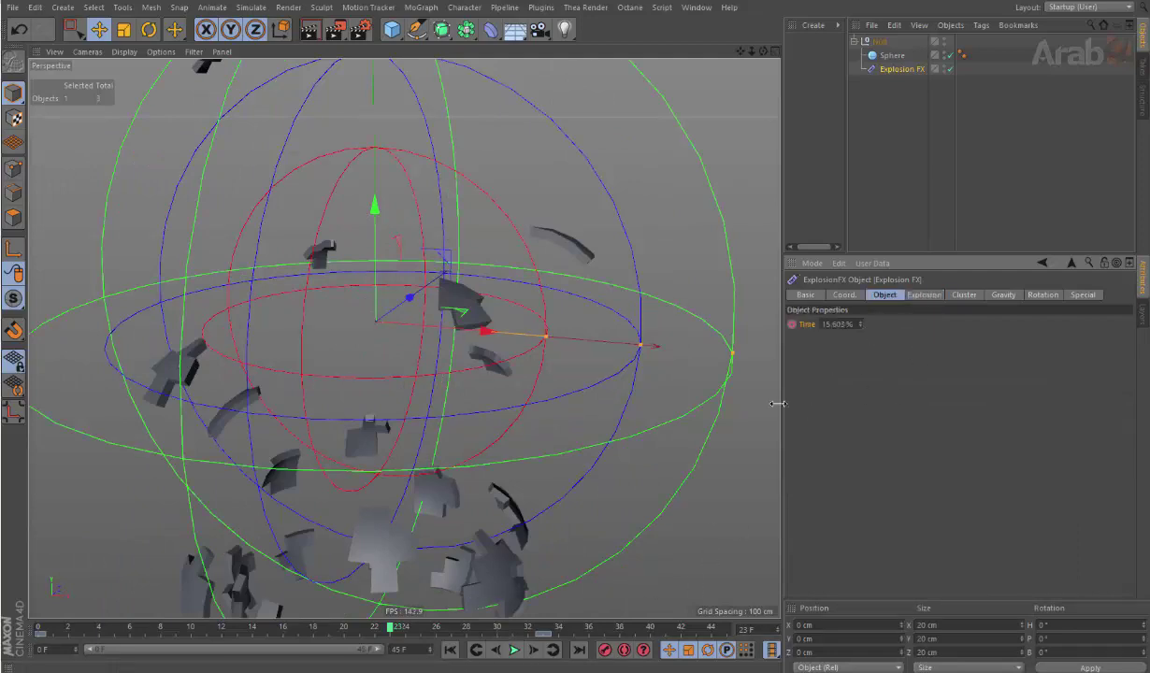
scroll(392, 347, "down", 3)
mouse_move(400, 632)
left_mouse_down()
mouse_move(245, 624)
mouse_move(286, 624)
left_mouse_up()
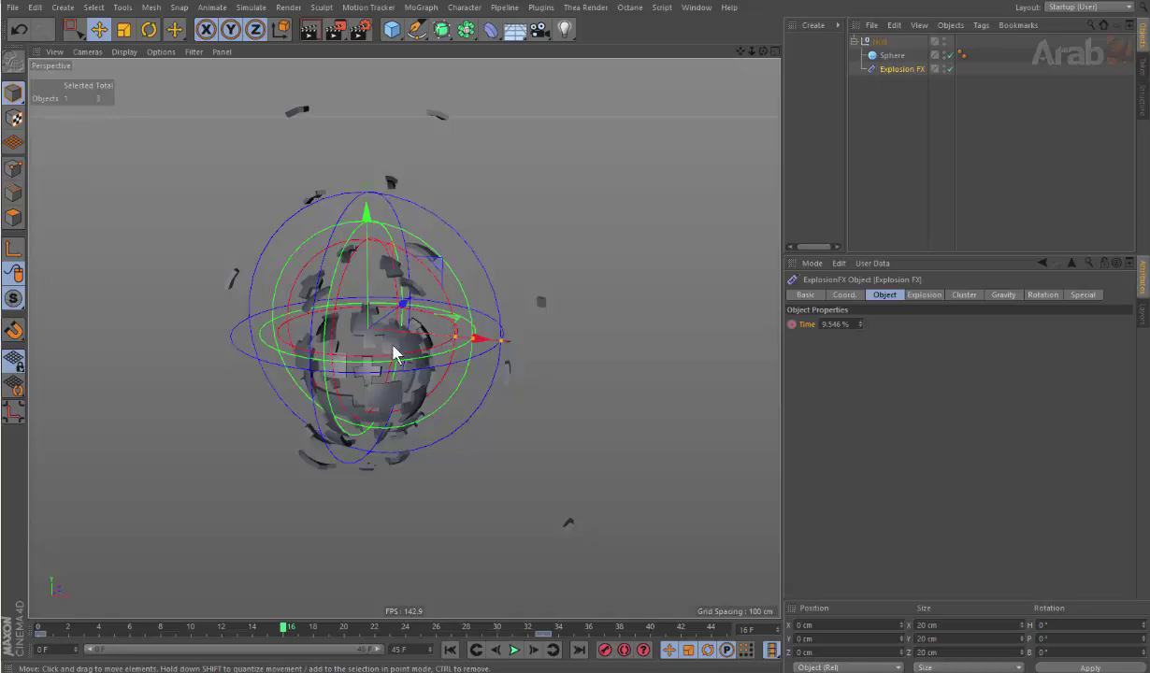
Step: On the Cluster tab, drag fragment Thickness into negative values and back near zero
left_click(959, 295)
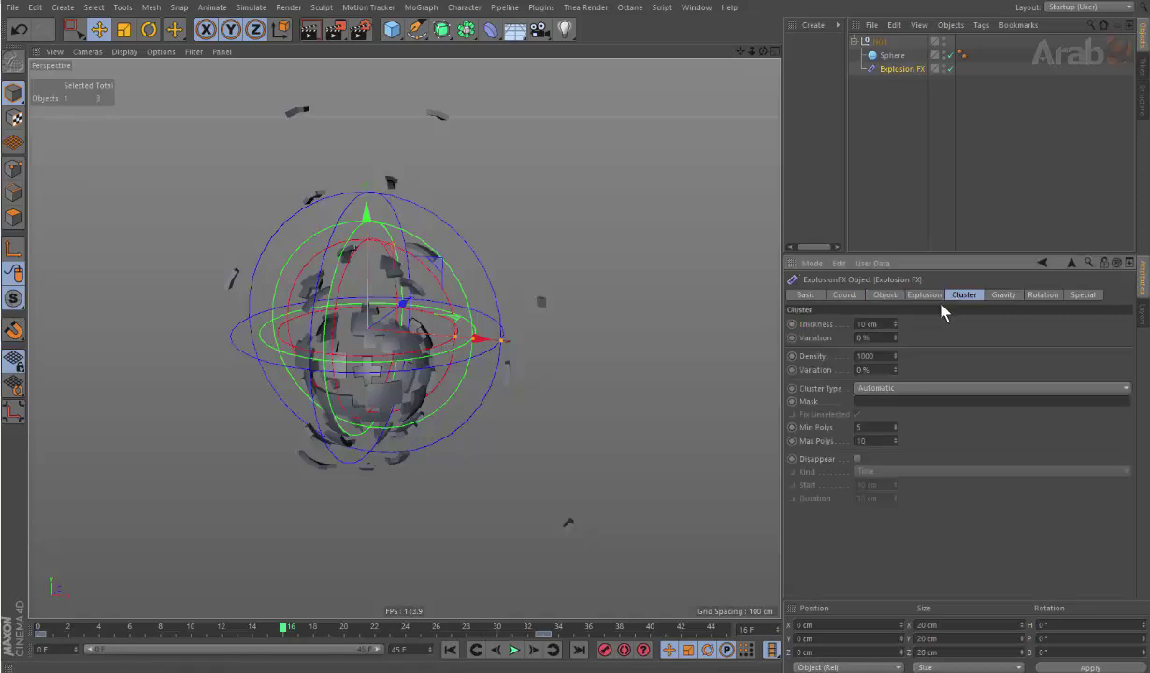
scroll(380, 334, "up", 3)
scroll(385, 385, "up", 2)
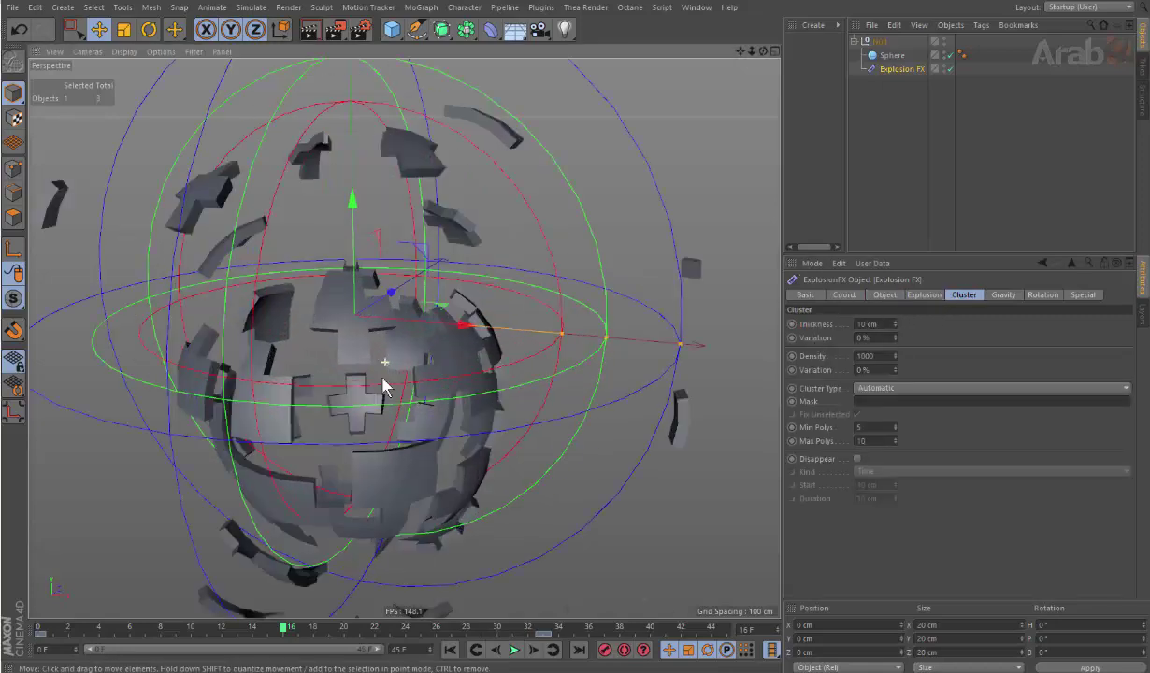
scroll(469, 423, "up", 2)
scroll(520, 397, "up", 2)
scroll(520, 397, "up", 2)
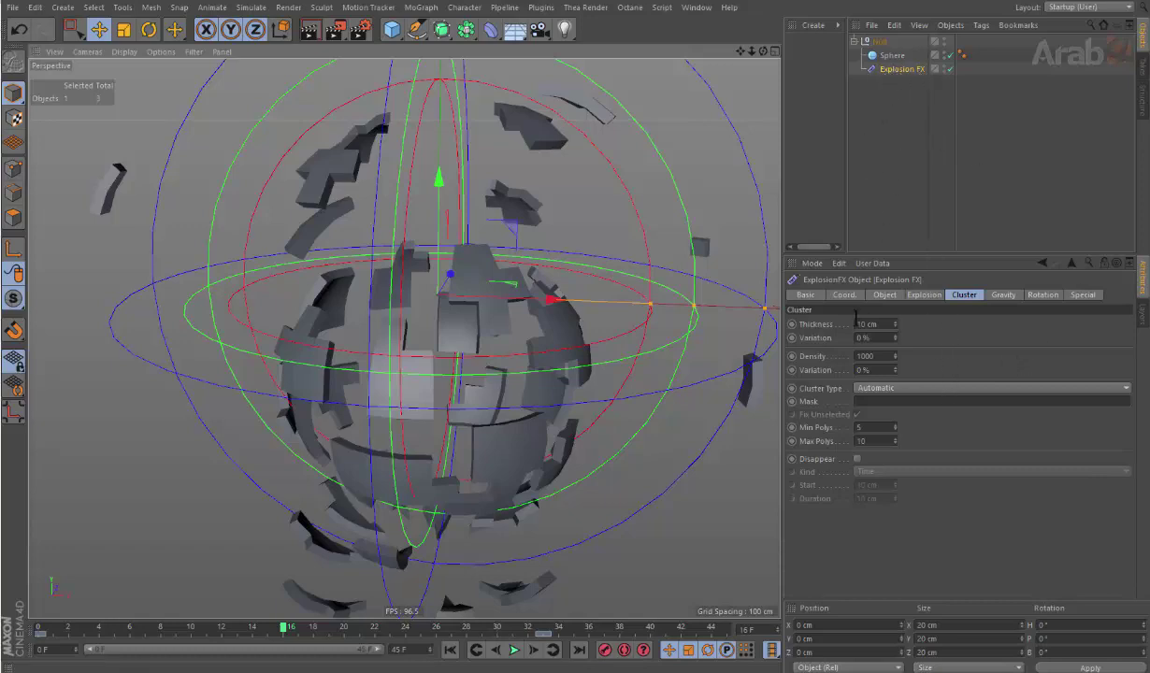
left_click_drag(897, 328, 897, 374)
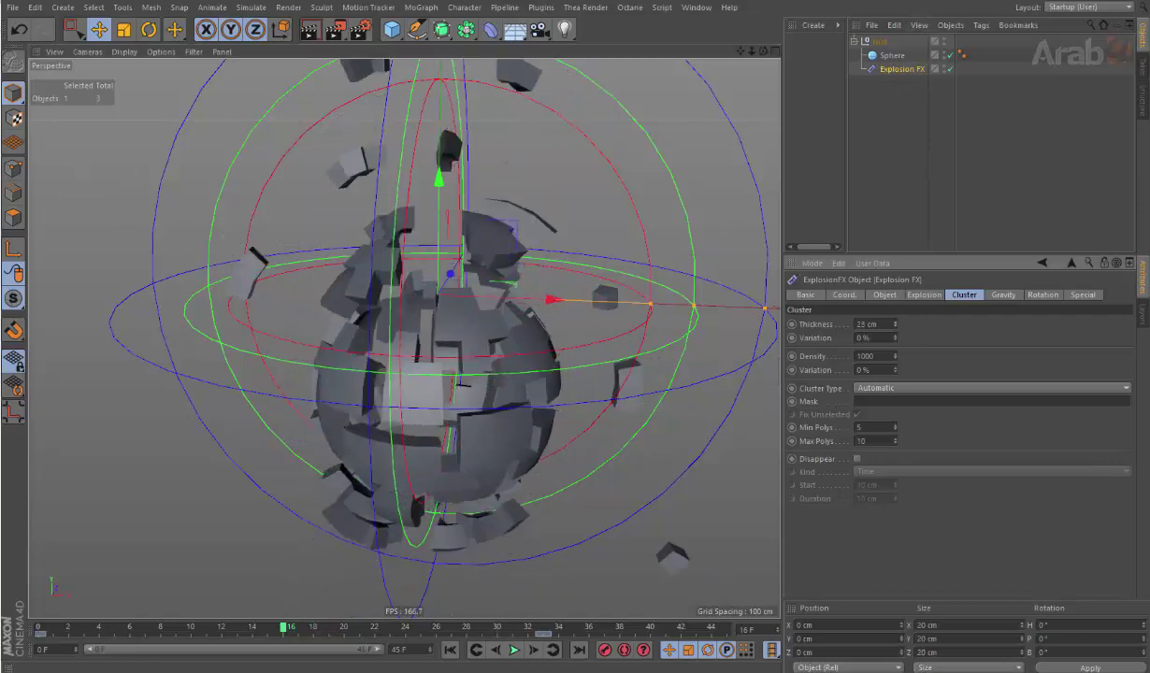
left_click_drag(894, 323, 894, 280)
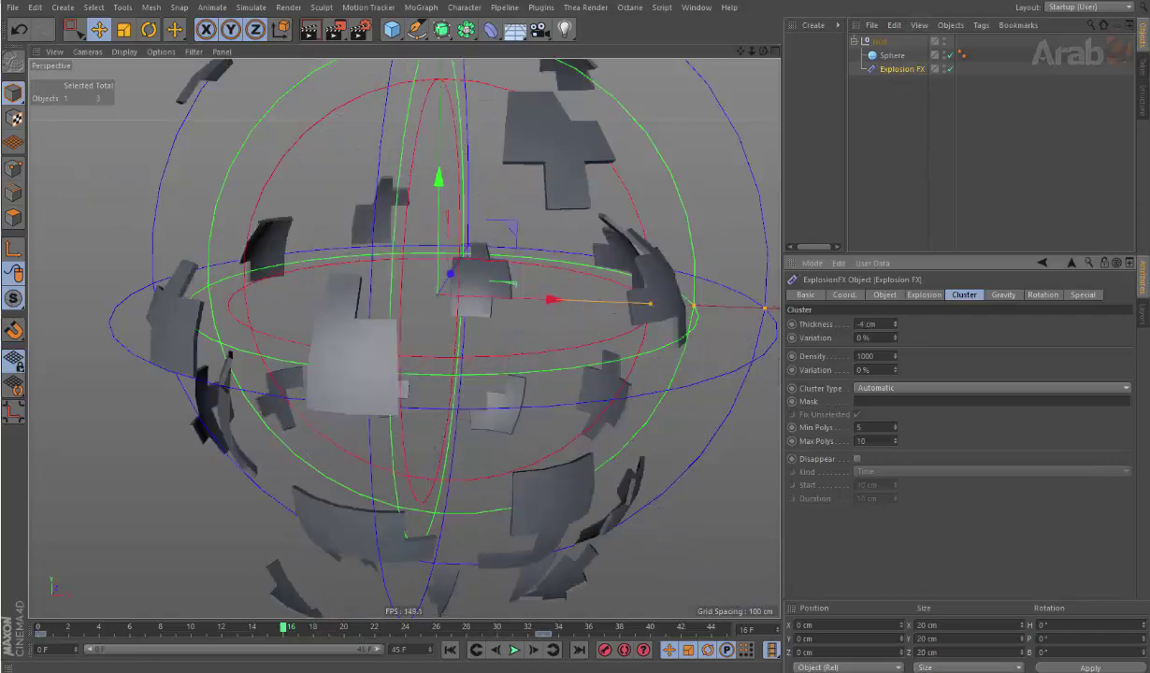
mouse_move(894, 324)
left_mouse_down()
mouse_move(895, 346)
mouse_move(895, 299)
left_mouse_up()
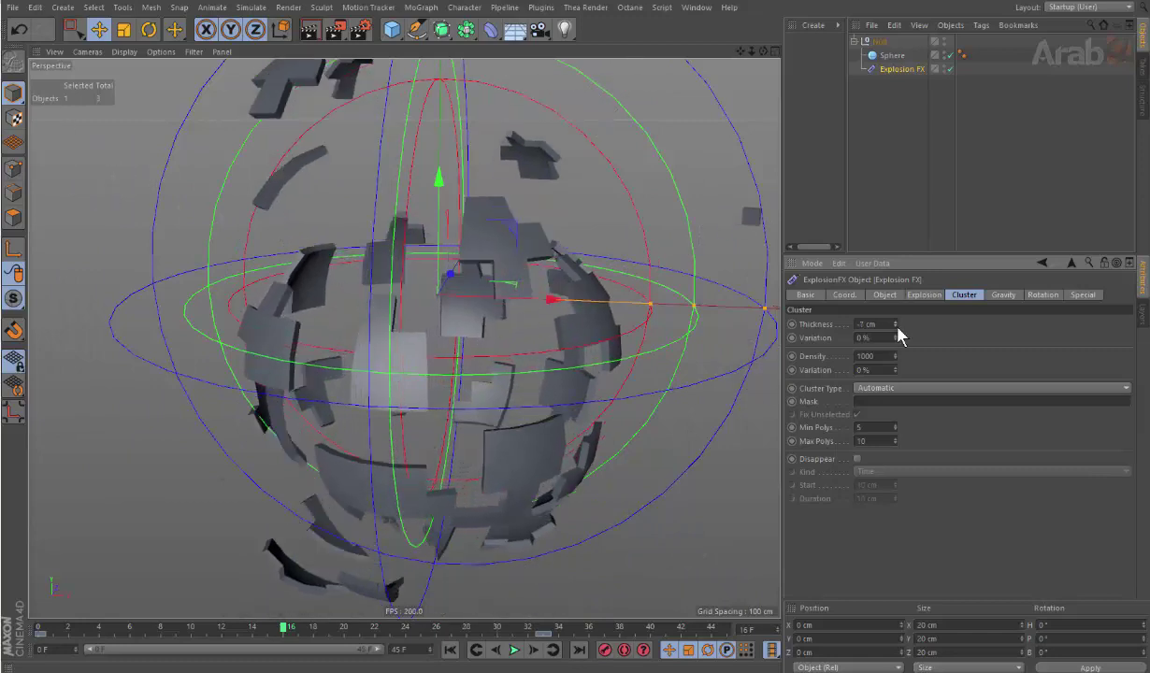
Step: Try fragment Thickness values of 3 cm and then 1 cm
scroll(526, 134, "up", 3)
scroll(528, 135, "up", 3)
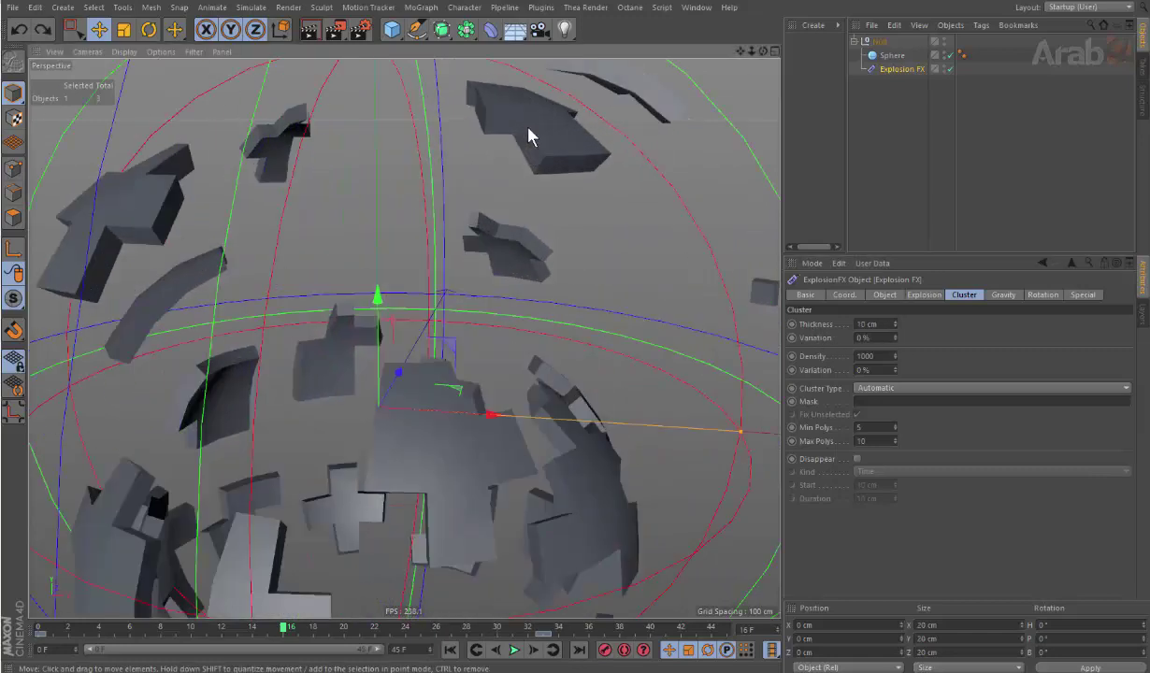
scroll(531, 136, "up", 3)
double_click(869, 324)
type("3")
key("Return")
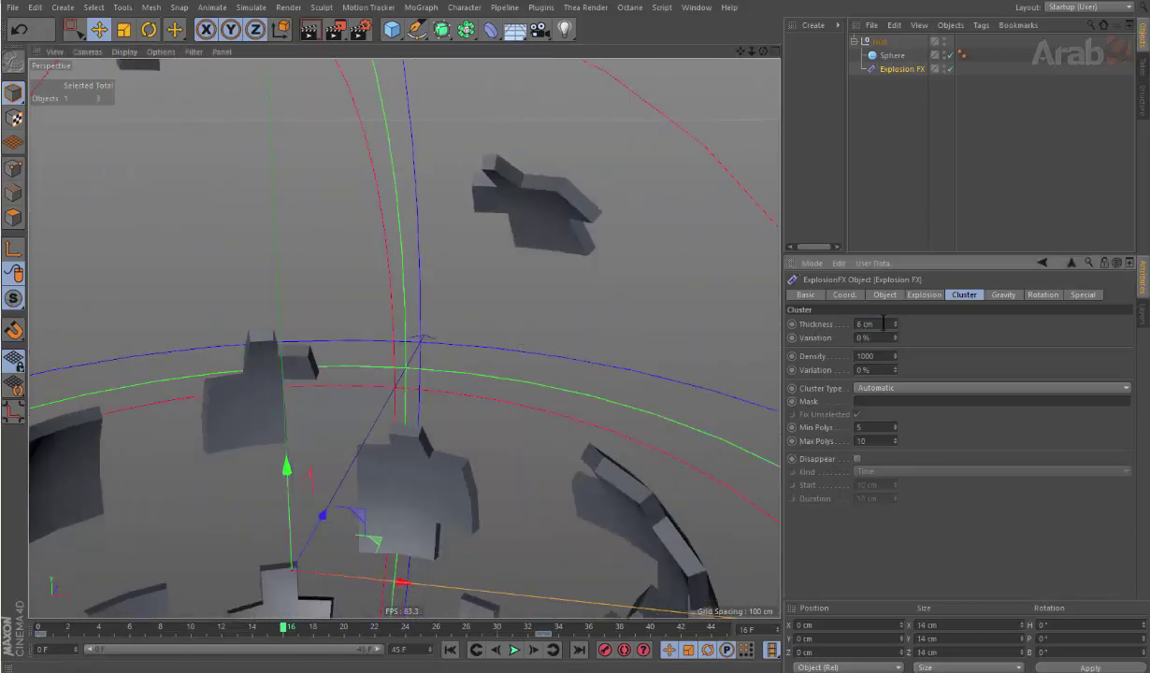
double_click(883, 323)
type("1")
key("Return")
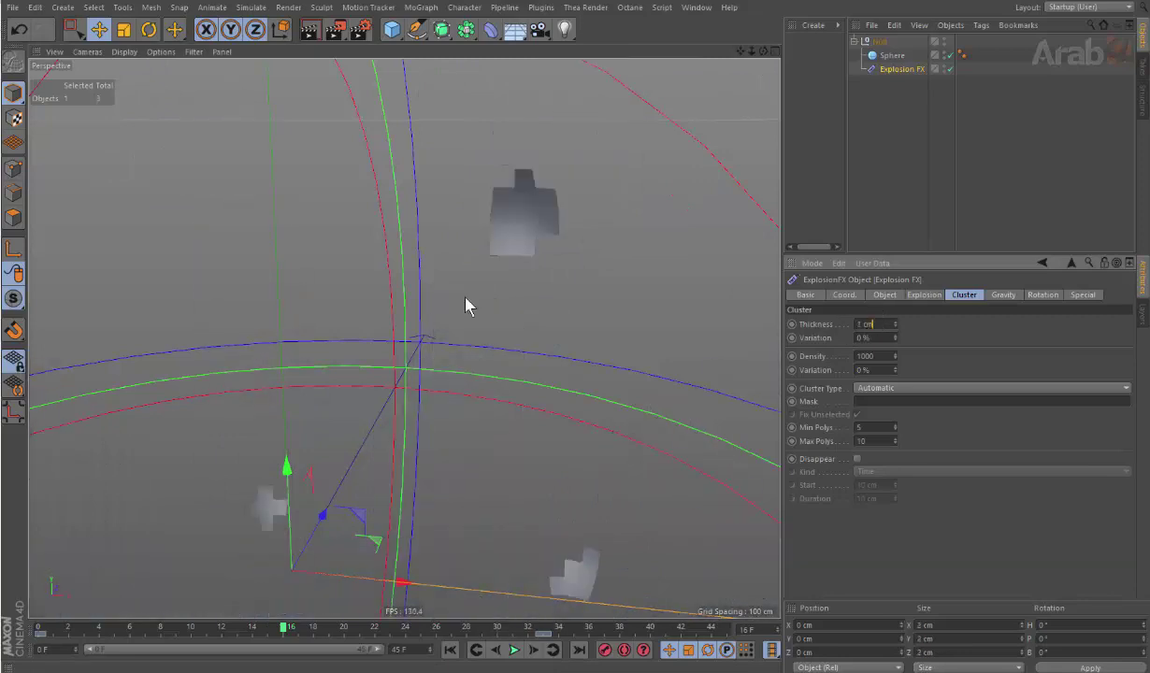
Step: Undo fragment Thickness back to 10 cm and recentre the exploding sphere in view
scroll(390, 249, "down", 5)
scroll(462, 347, "down", 3)
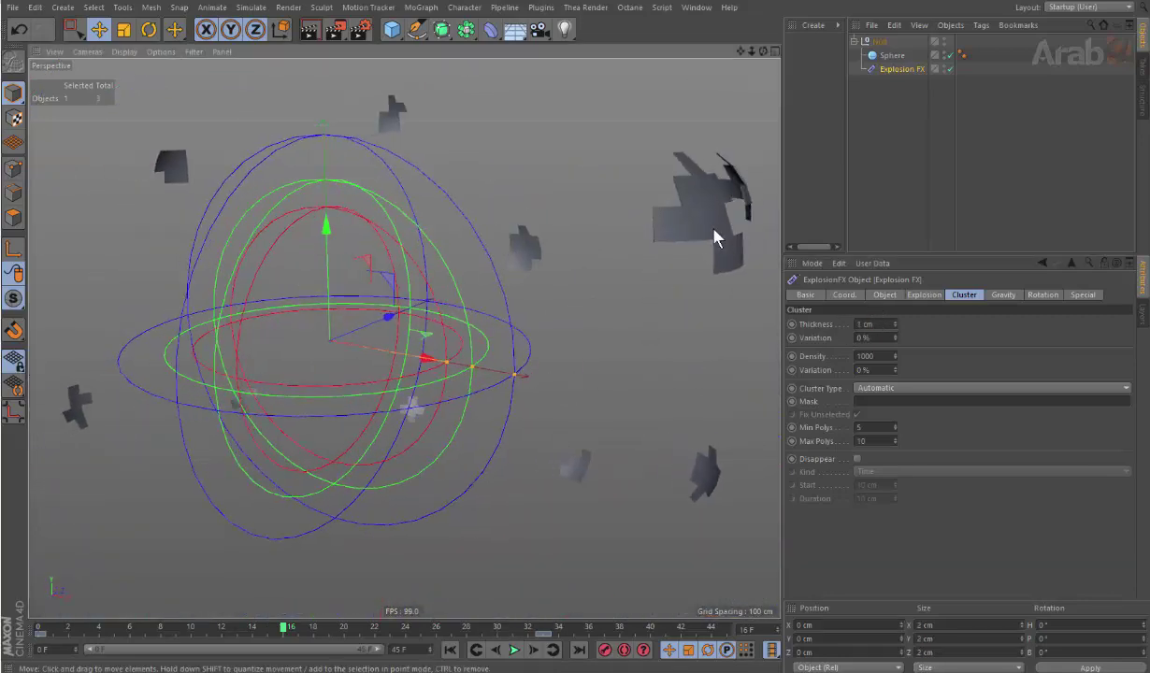
key("ctrl+z")
key("ctrl+z")
scroll(408, 377, "up", 5)
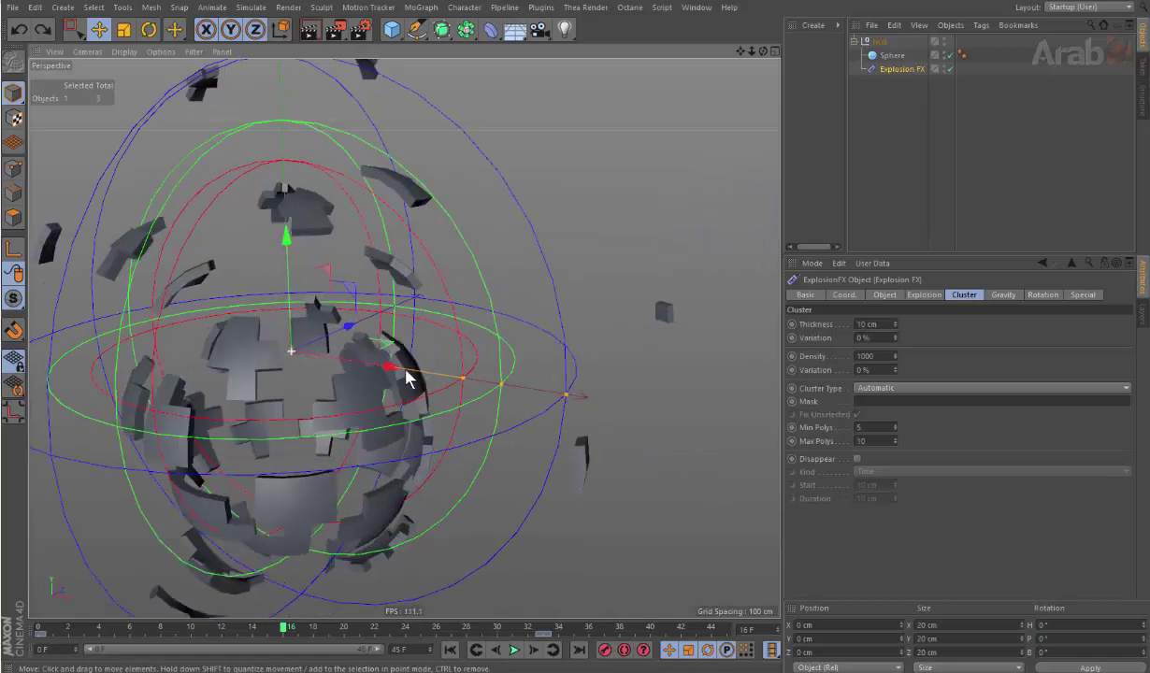
middle_click_drag(409, 377, 633, 362, "alt")
mouse_move(894, 338)
left_mouse_down()
mouse_move(883, 338)
mouse_move(911, 338)
mouse_move(884, 339)
left_mouse_up()
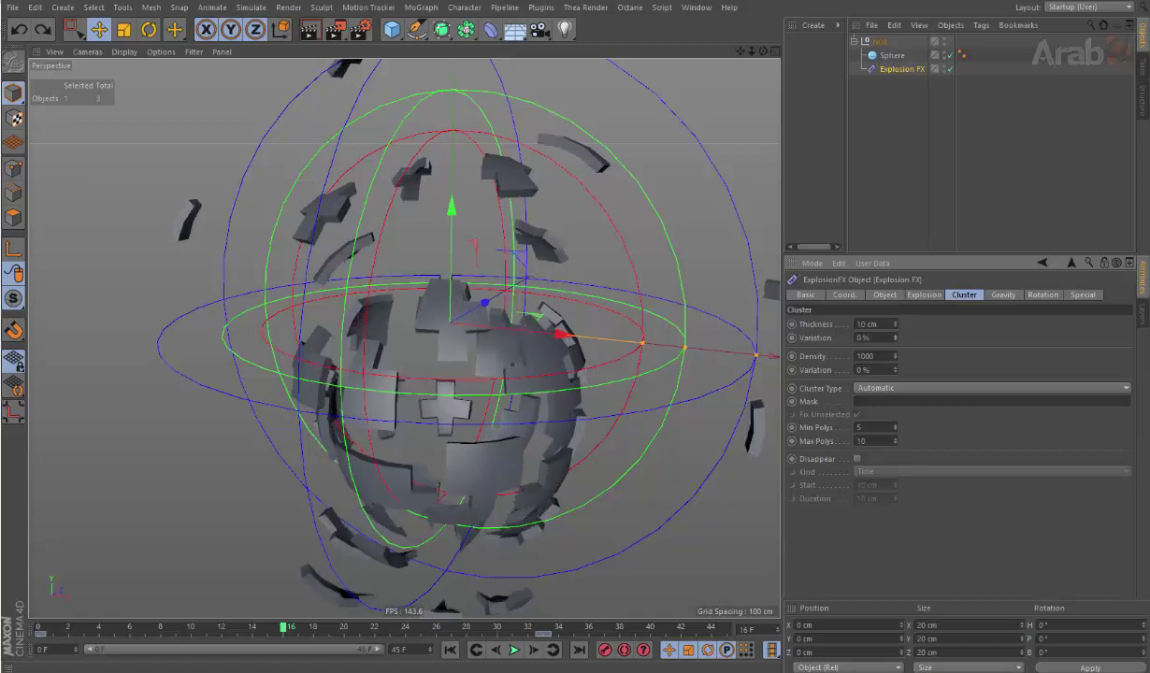
scroll(552, 168, "up", 4)
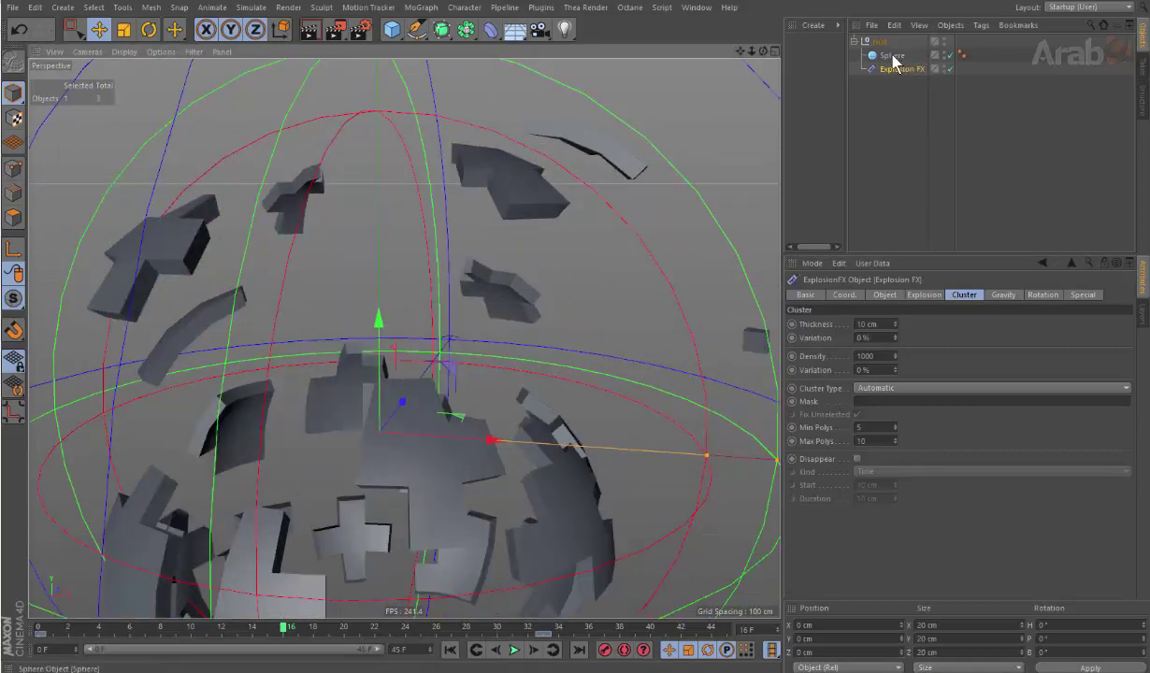
Step: Try wrapping the Sphere in a Subdivision Surface, then undo it to keep the unsmoothed Sphere
left_click(893, 55)
left_click(441, 29, "alt")
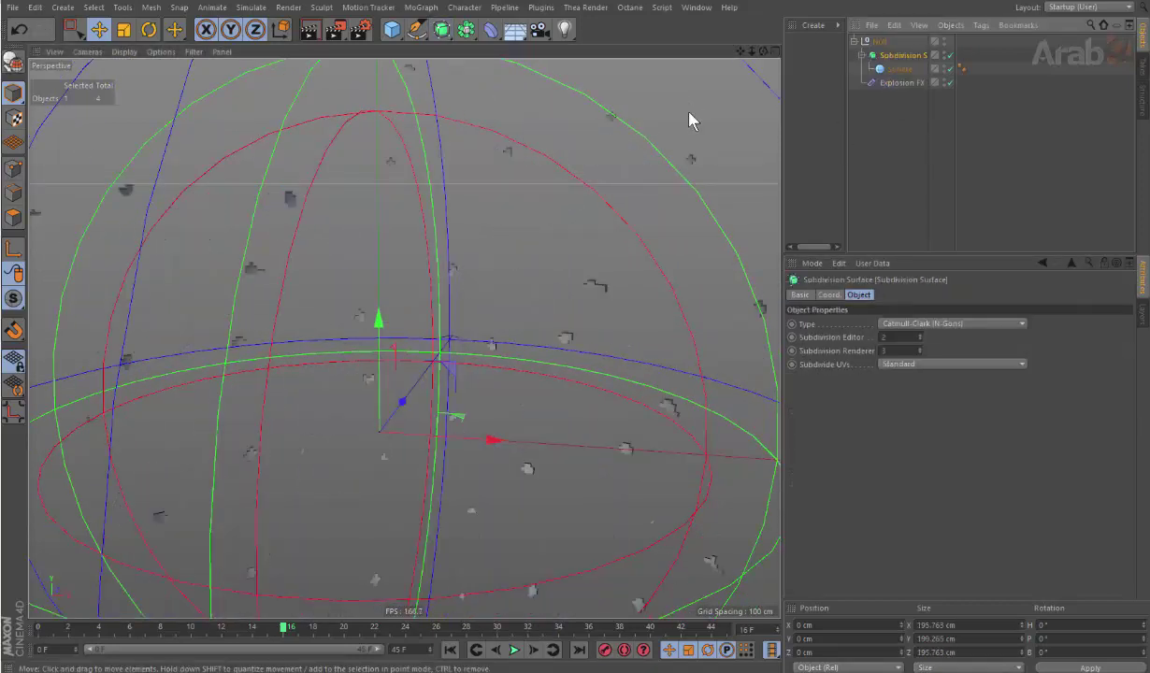
key("ctrl+z")
left_click(441, 29)
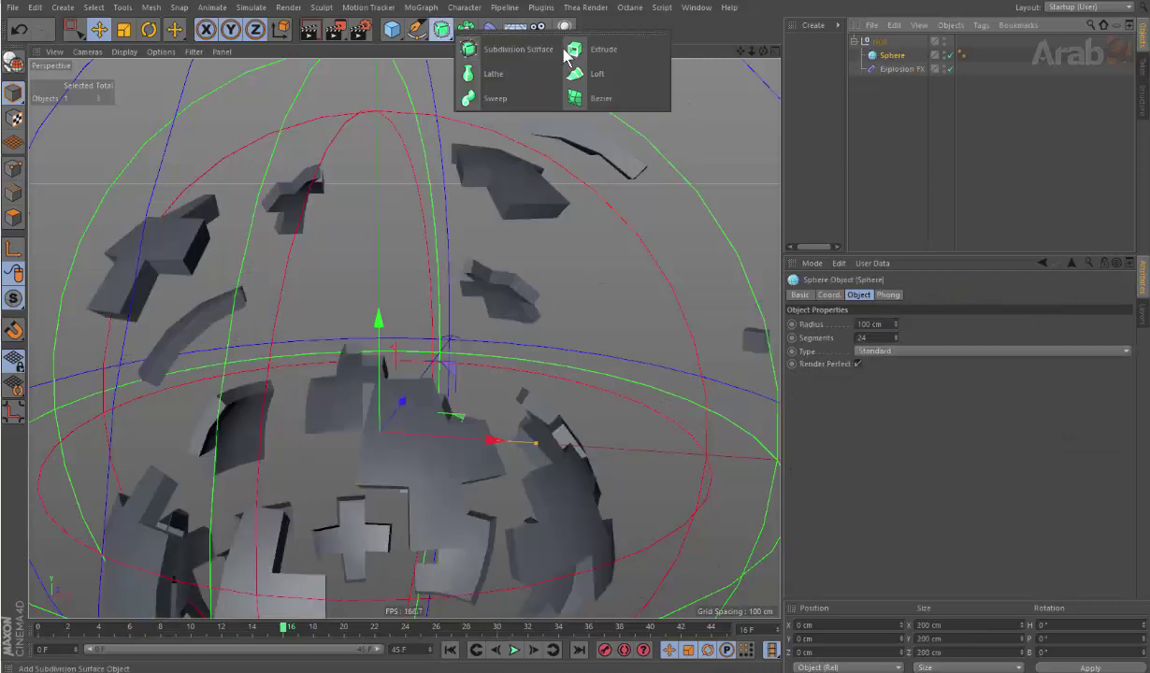
left_click(467, 49, "alt")
scroll(472, 187, "down", 3)
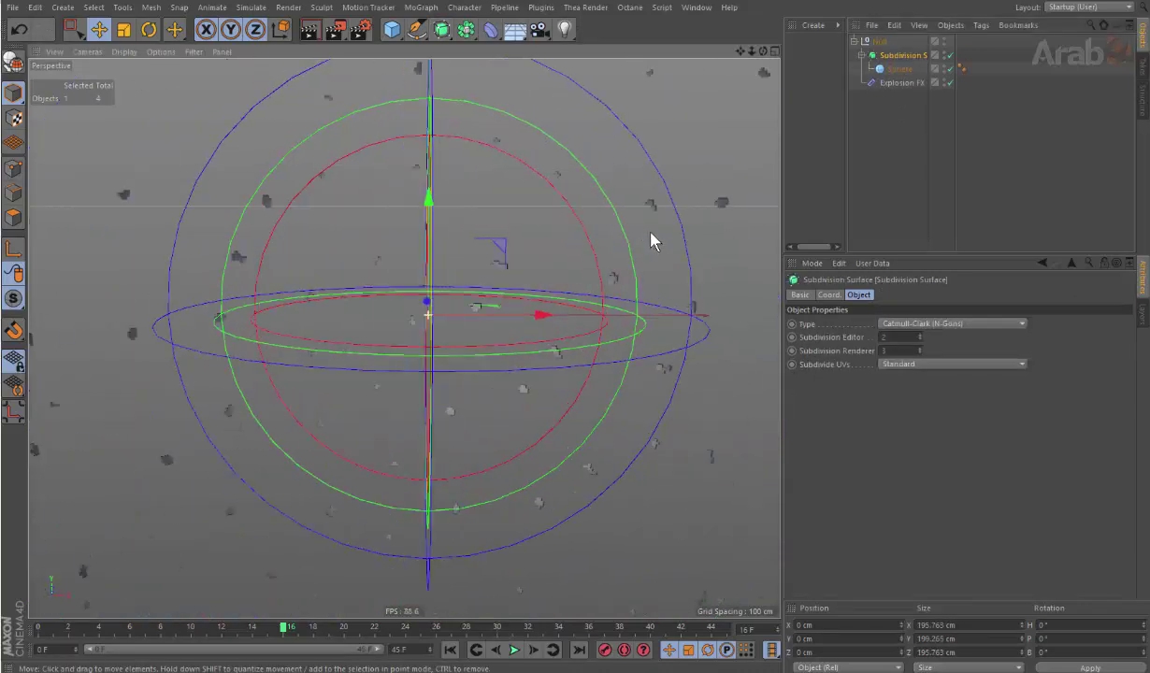
left_click_drag(651, 241, 654, 241, "alt")
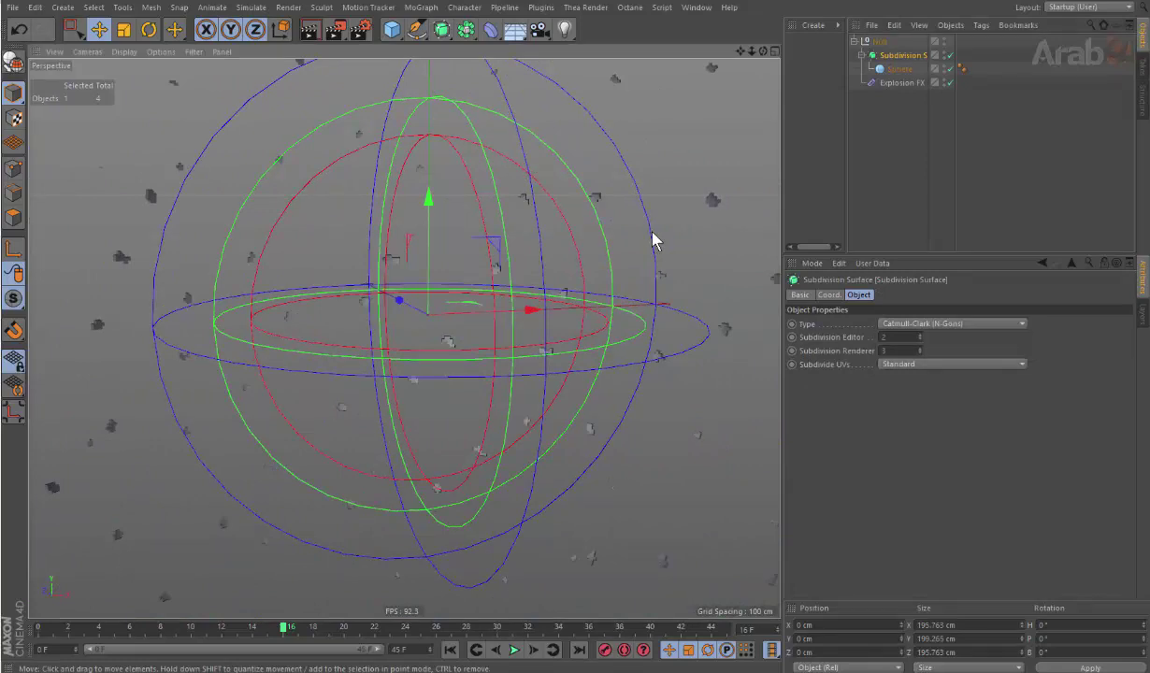
key("ctrl+z")
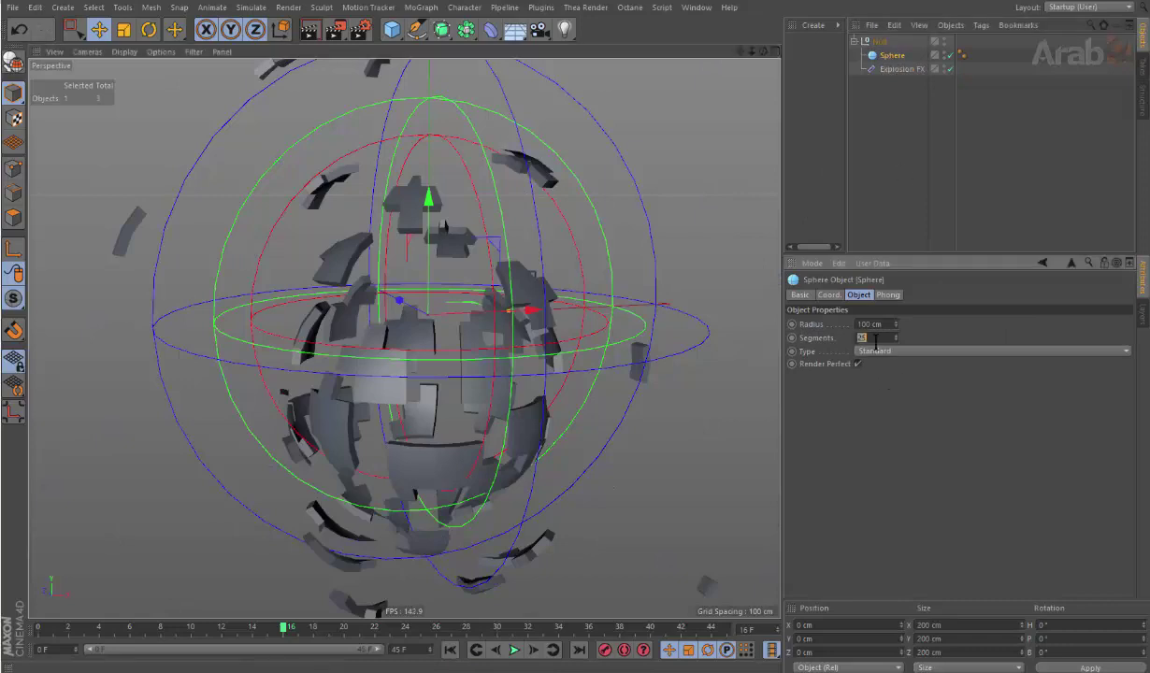
Step: Raise the Sphere's Segments from 24 to 35 and orbit in to view the new fragments
scroll(874, 337, "down", 4)
scroll(873, 338, "up", 1)
scroll(872, 338, "up", 2)
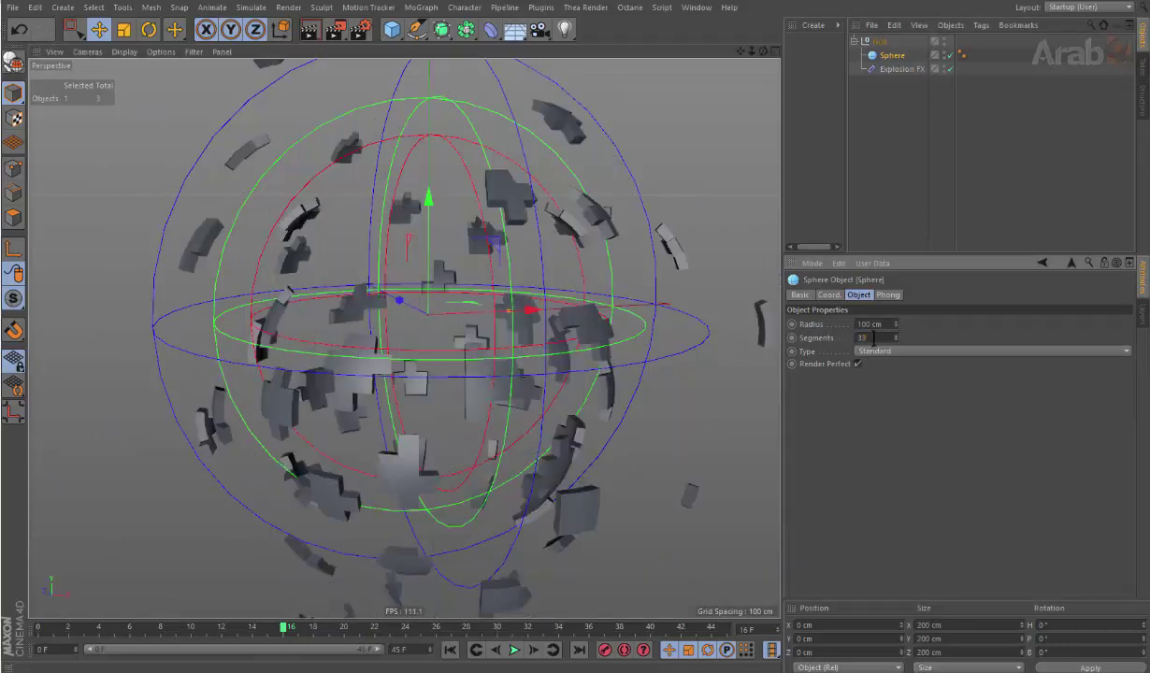
scroll(872, 339, "up", 2)
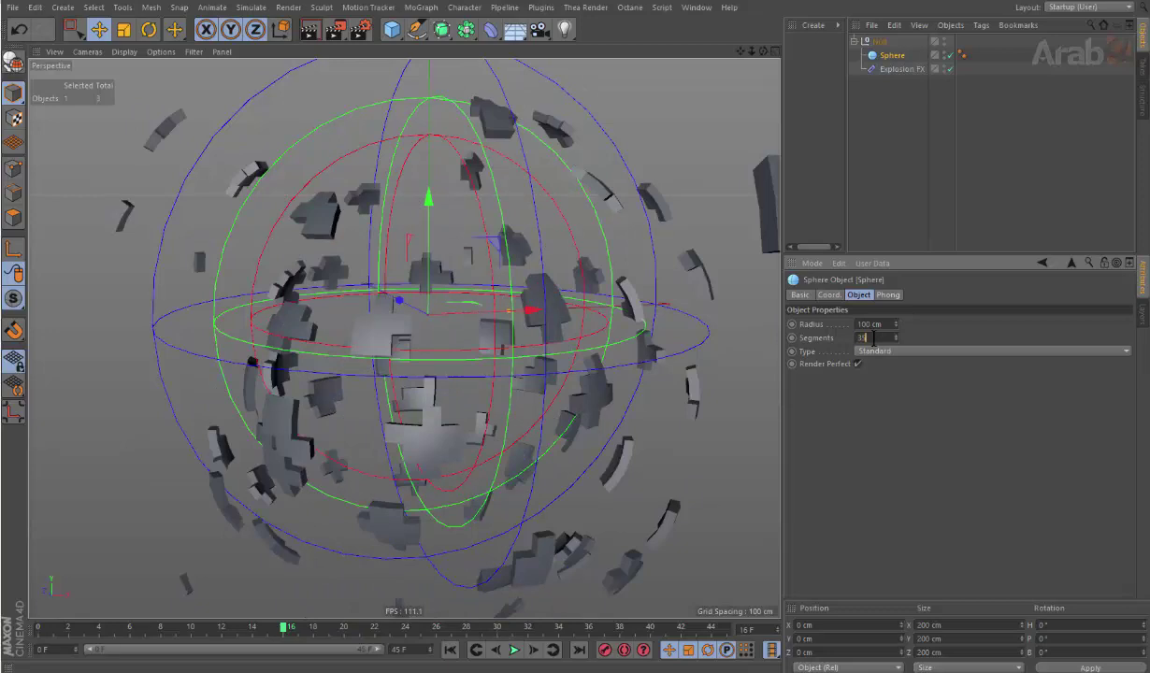
left_click_drag(763, 52, 738, 112)
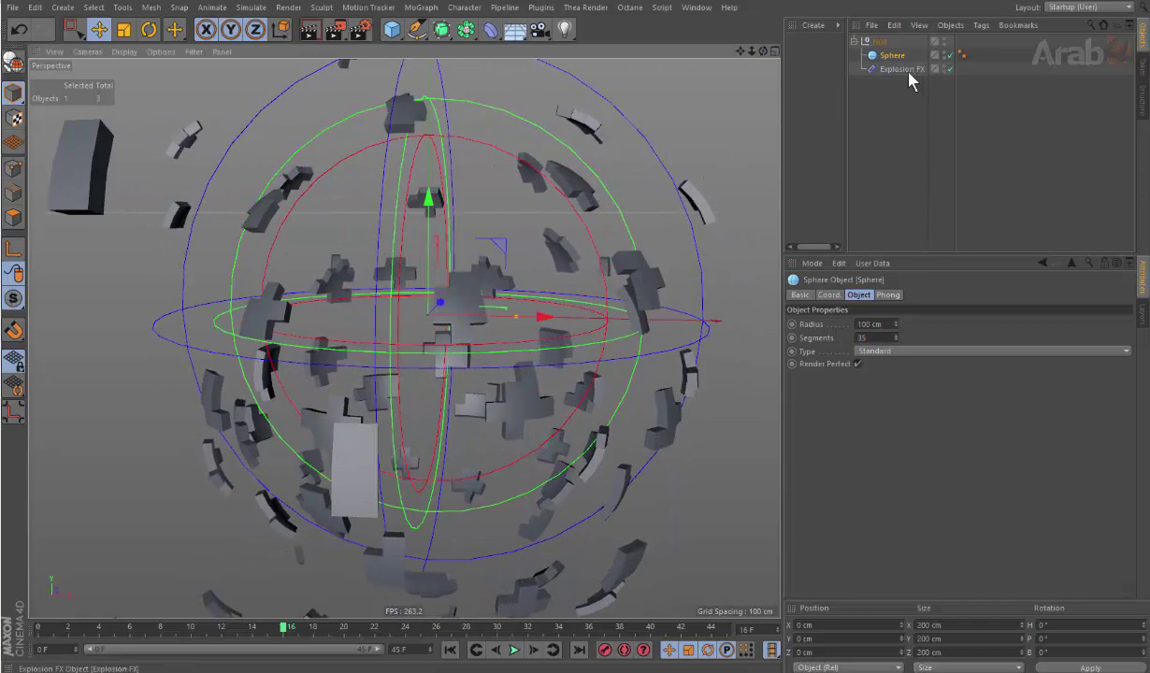
Step: On Explosion FX, try 100% cluster Thickness Variation, then drag it back down to 0%
left_click(888, 70)
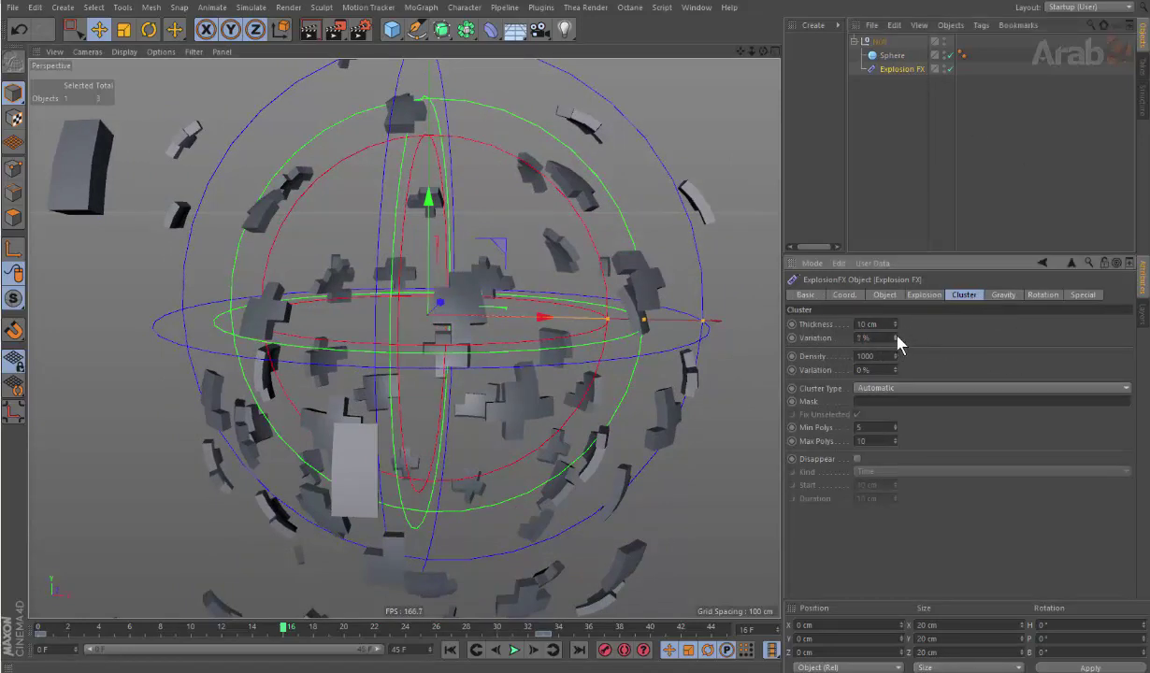
left_click_drag(895, 338, 897, 280)
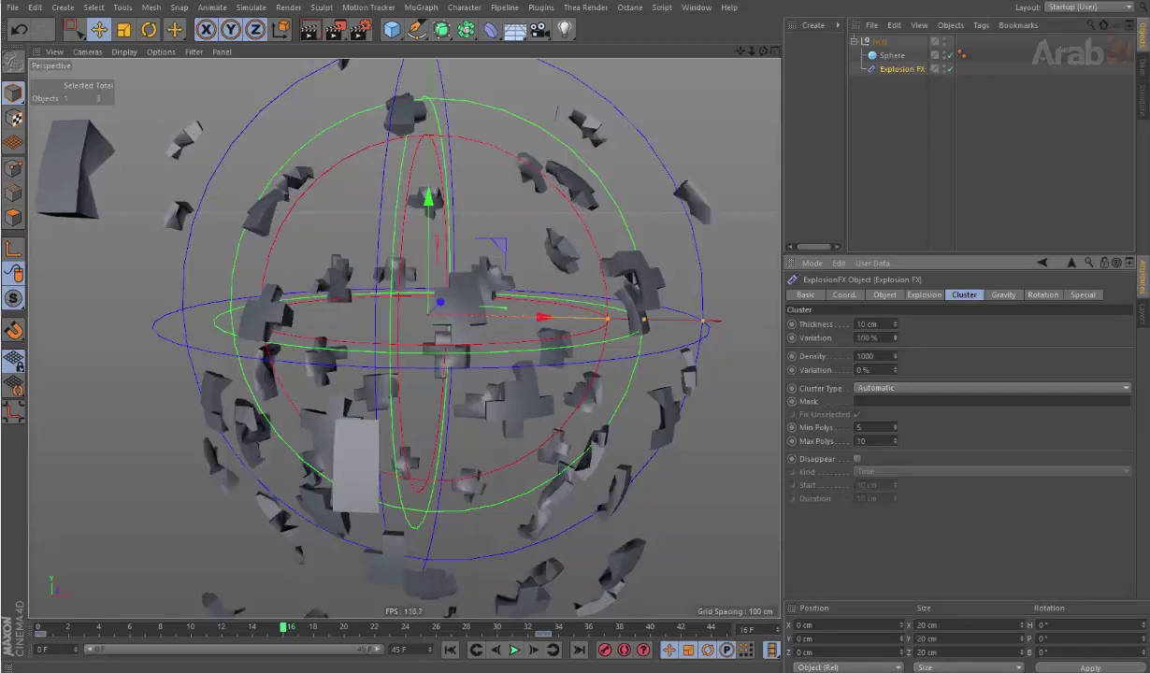
left_click_drag(894, 337, 896, 402)
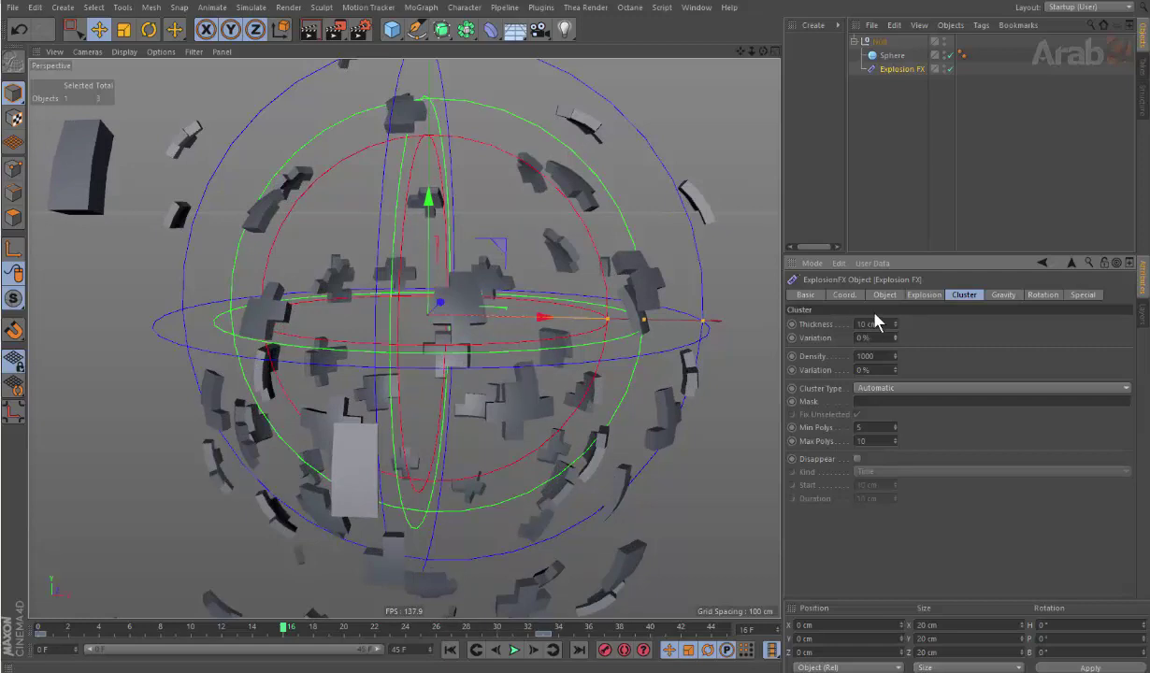
Step: Step the Explosion FX cluster Thickness from 8 cm up to 12 cm
scroll(673, 140, "up", 8)
scroll(616, 140, "up", 5)
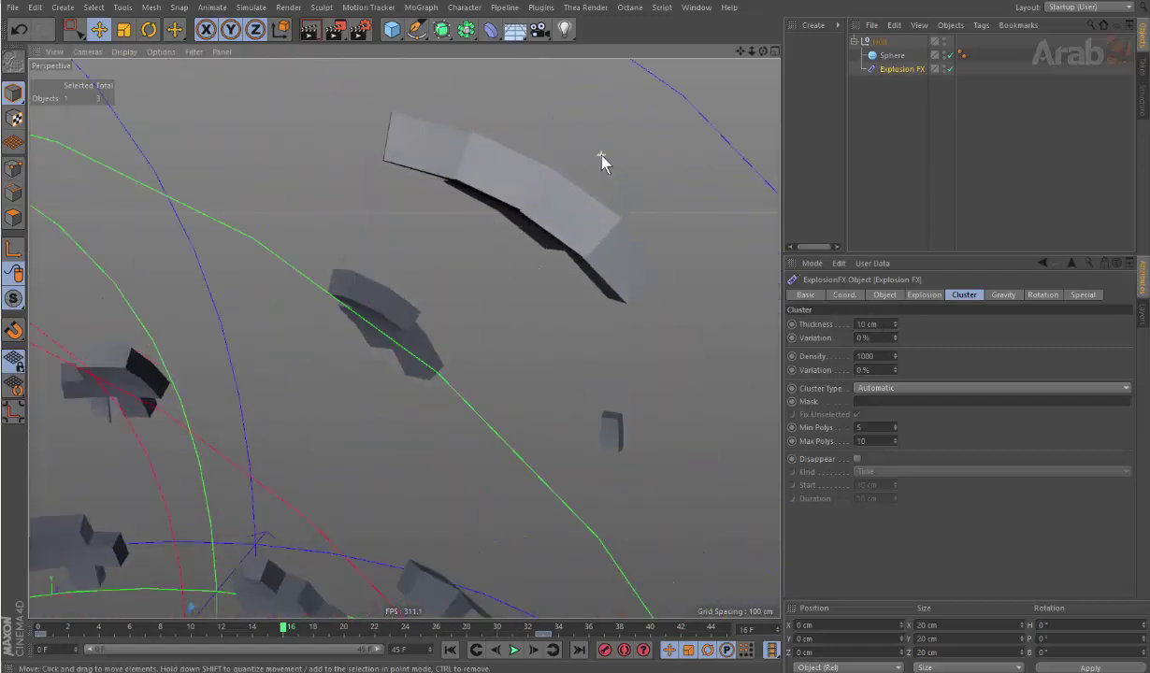
left_click_drag(895, 325, 897, 331)
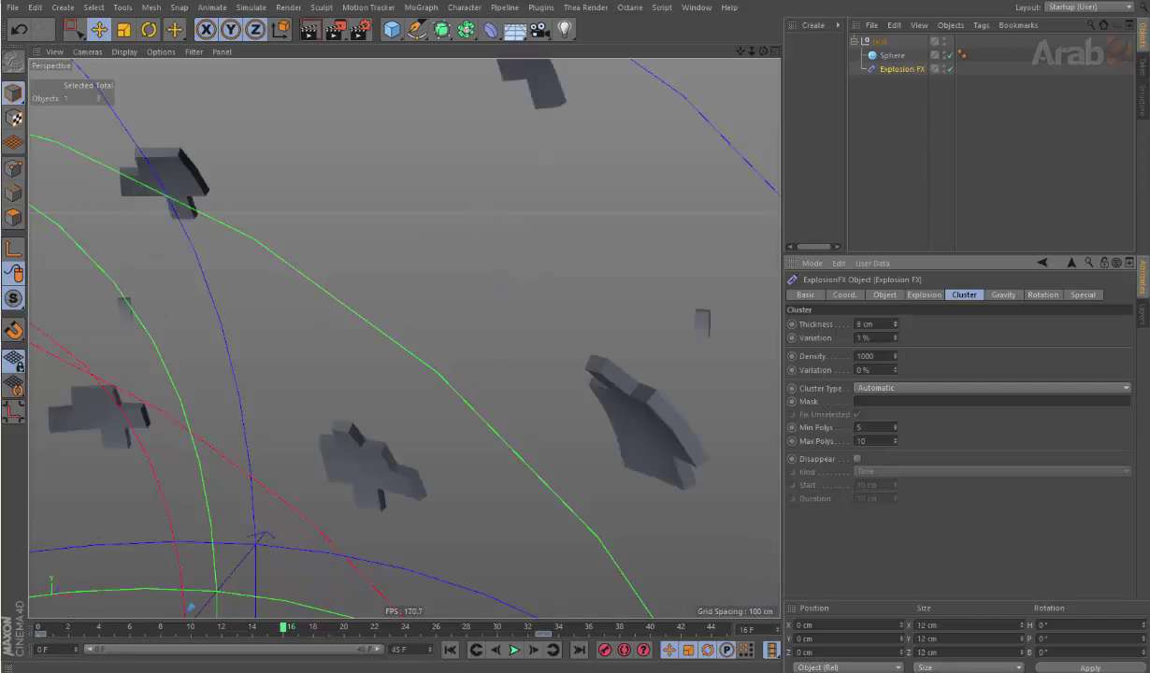
left_click(896, 322)
left_click(895, 324)
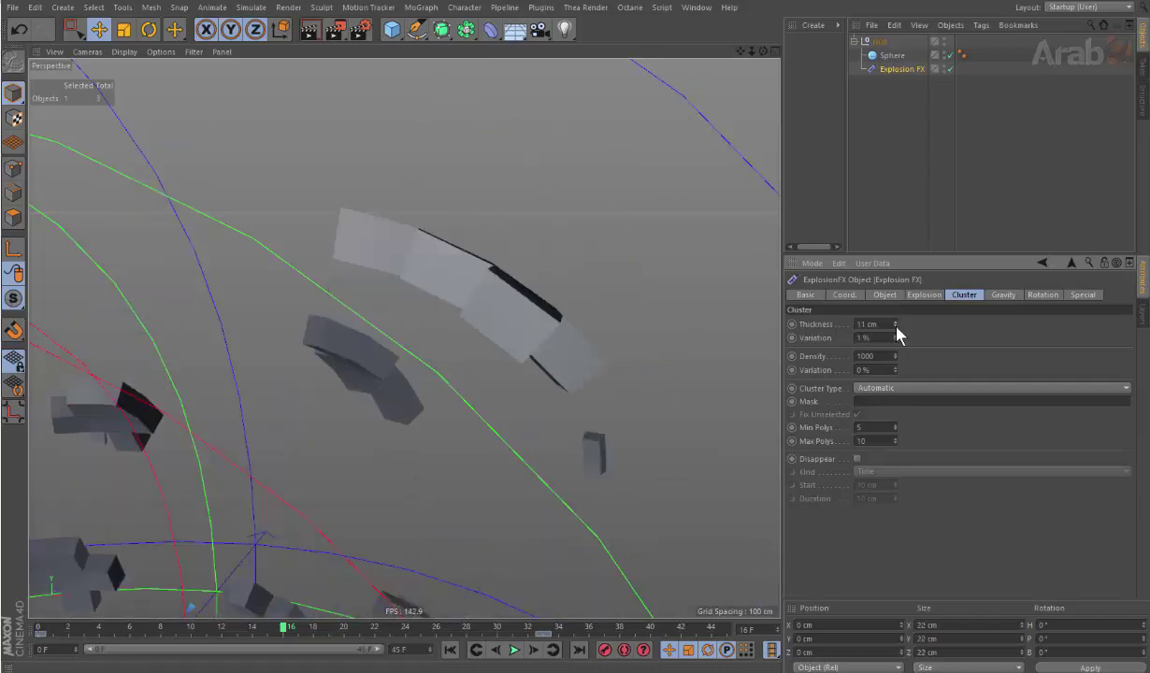
left_click(895, 325)
mouse_move(628, 257)
left_mouse_down("alt")
mouse_move(520, 368)
mouse_move(496, 345)
left_mouse_up("alt")
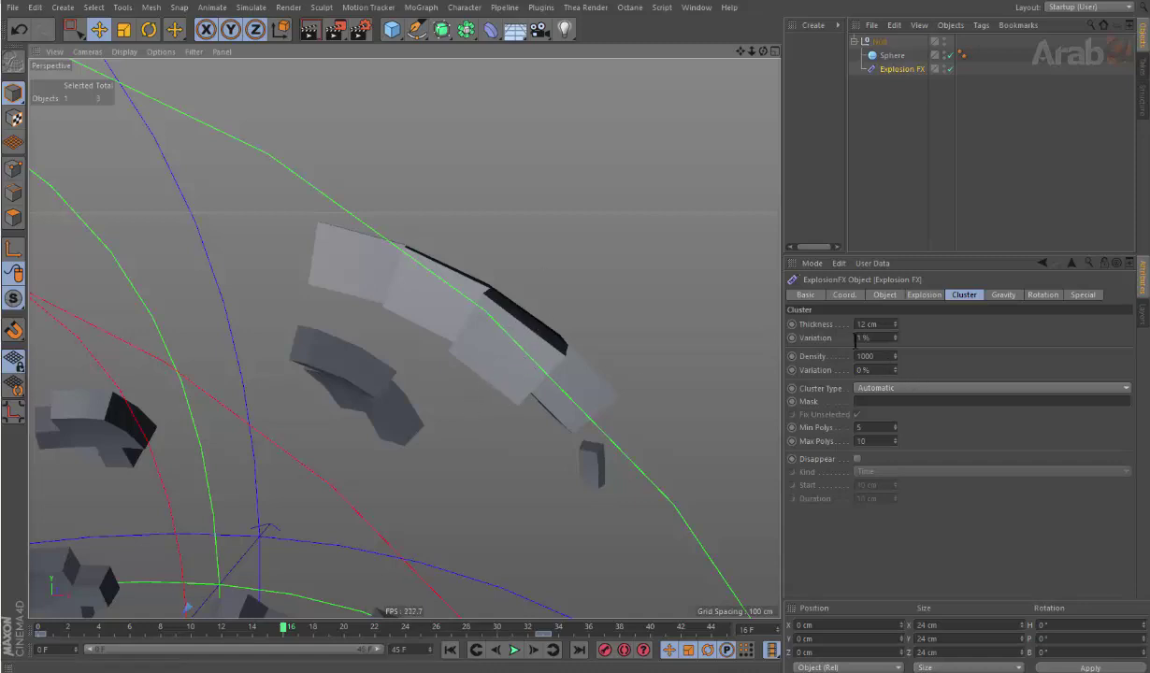
Step: Set thickness Variation to 7%, then drag it up to 100%
left_click(894, 340)
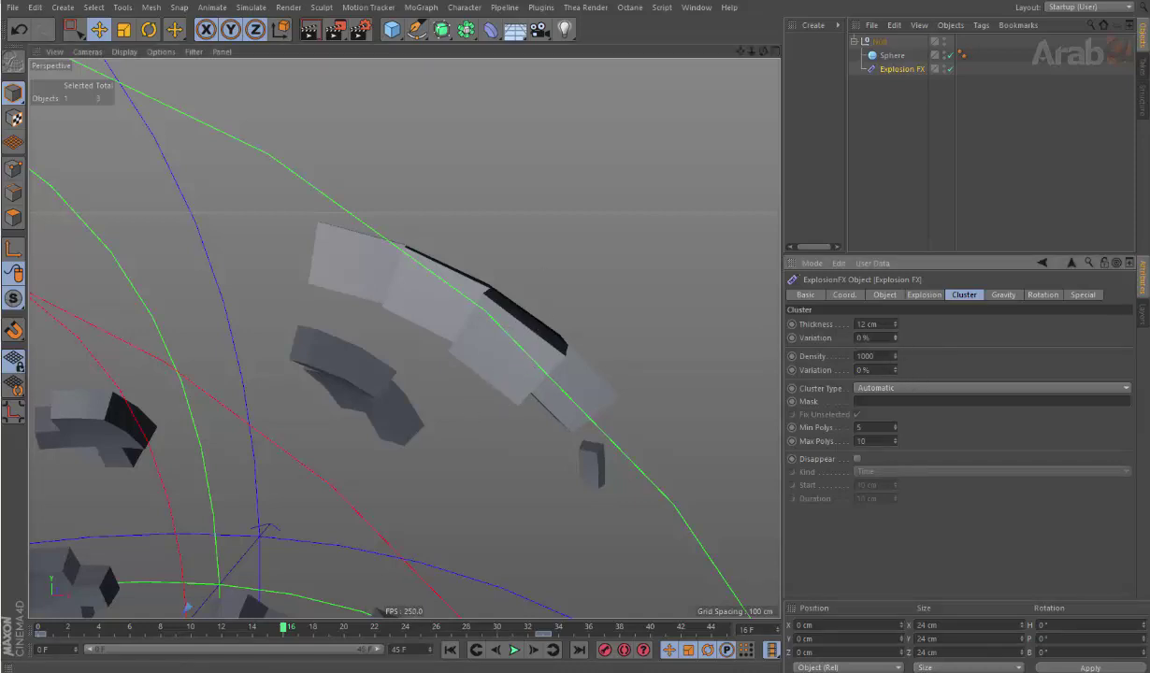
left_click_drag(623, 369, 576, 371, "alt")
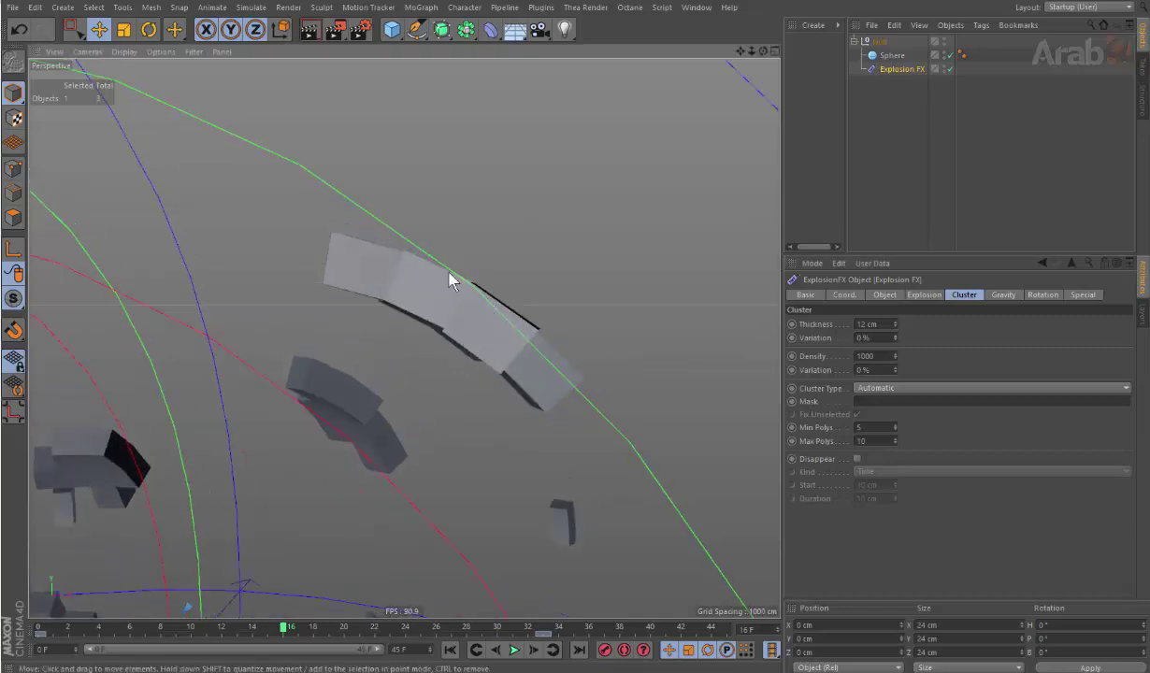
double_click(861, 337)
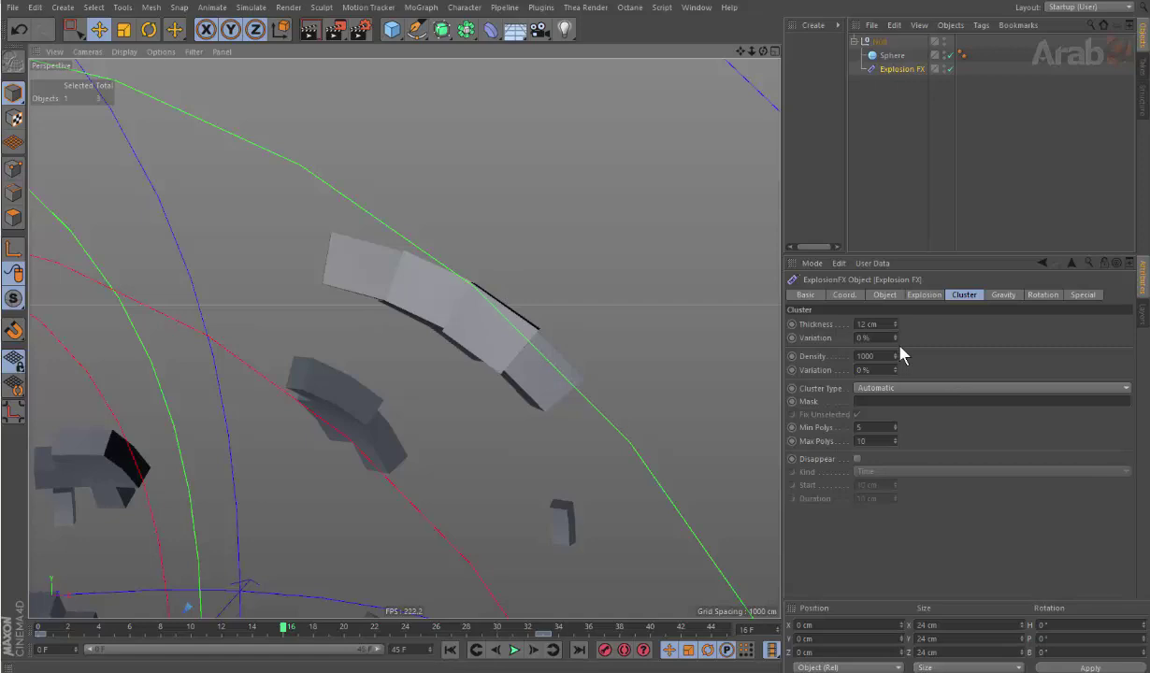
type("7")
key("Return")
left_click_drag(894, 337, 895, 281)
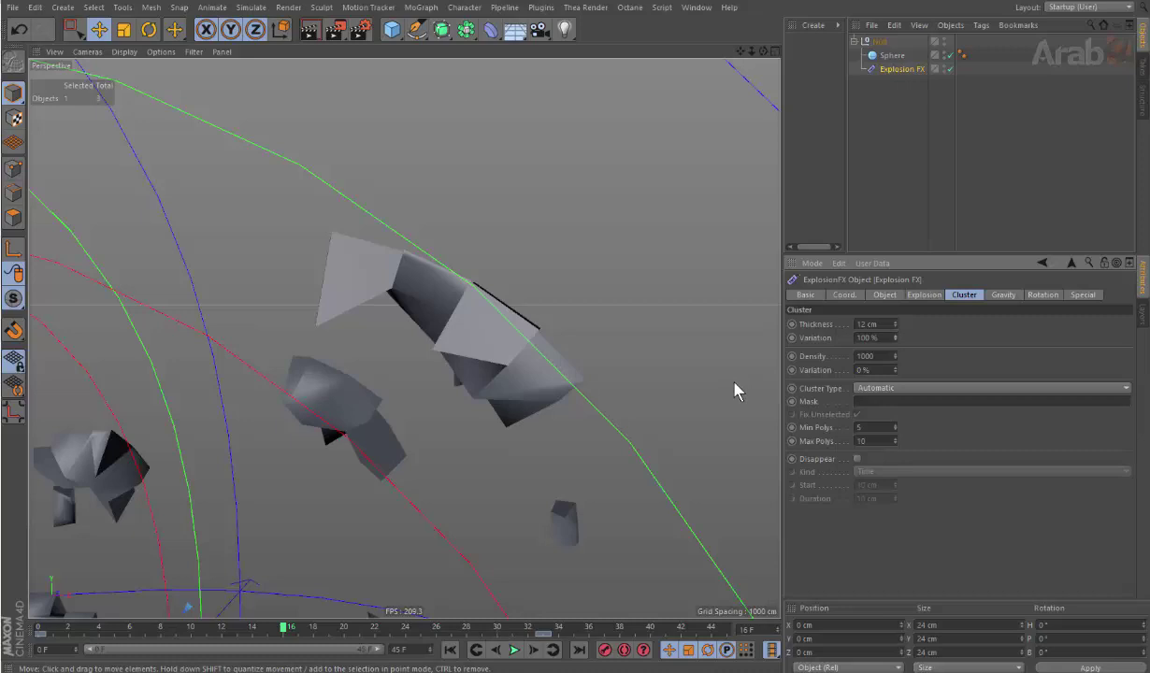
Step: Scroll through the Explosion FX attributes, opening and dismissing the panel's context menu
scroll(413, 359, "down", 5)
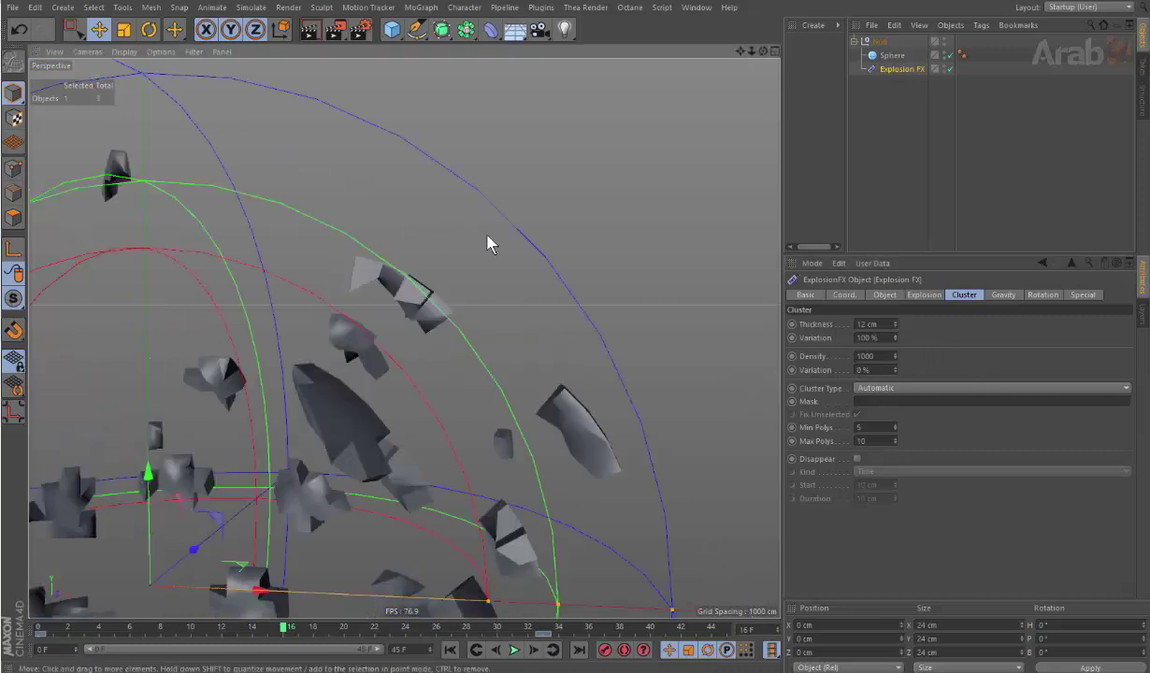
scroll(487, 241, "down", 5)
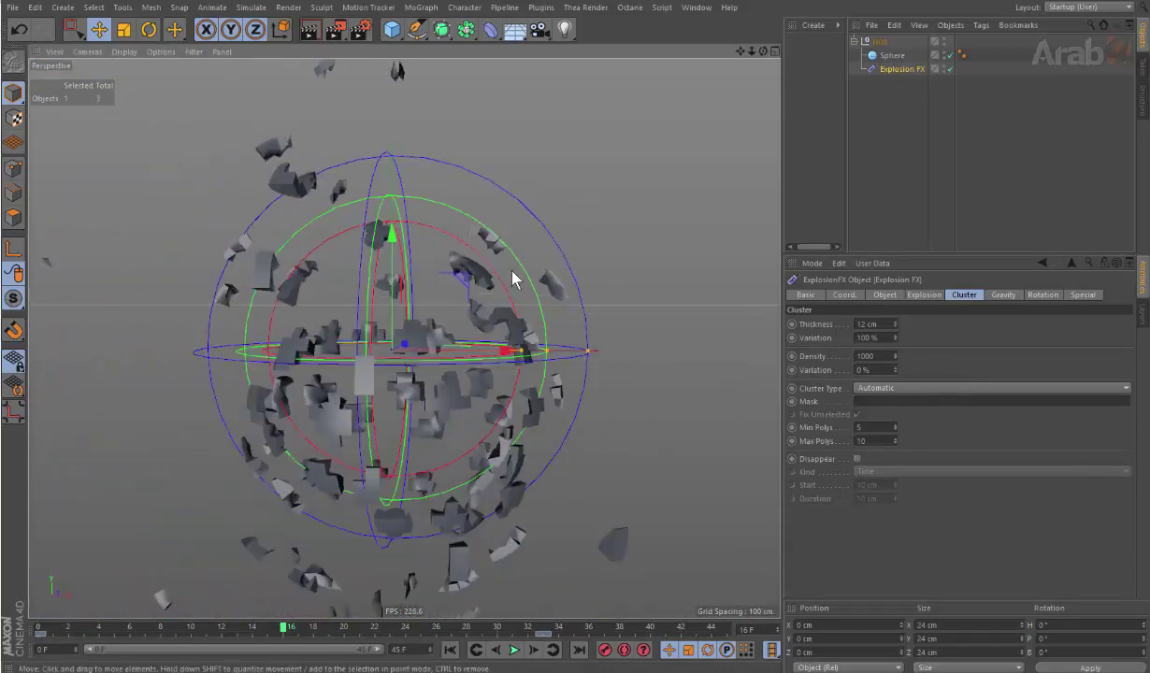
scroll(513, 275, "up", 3)
right_click(891, 343)
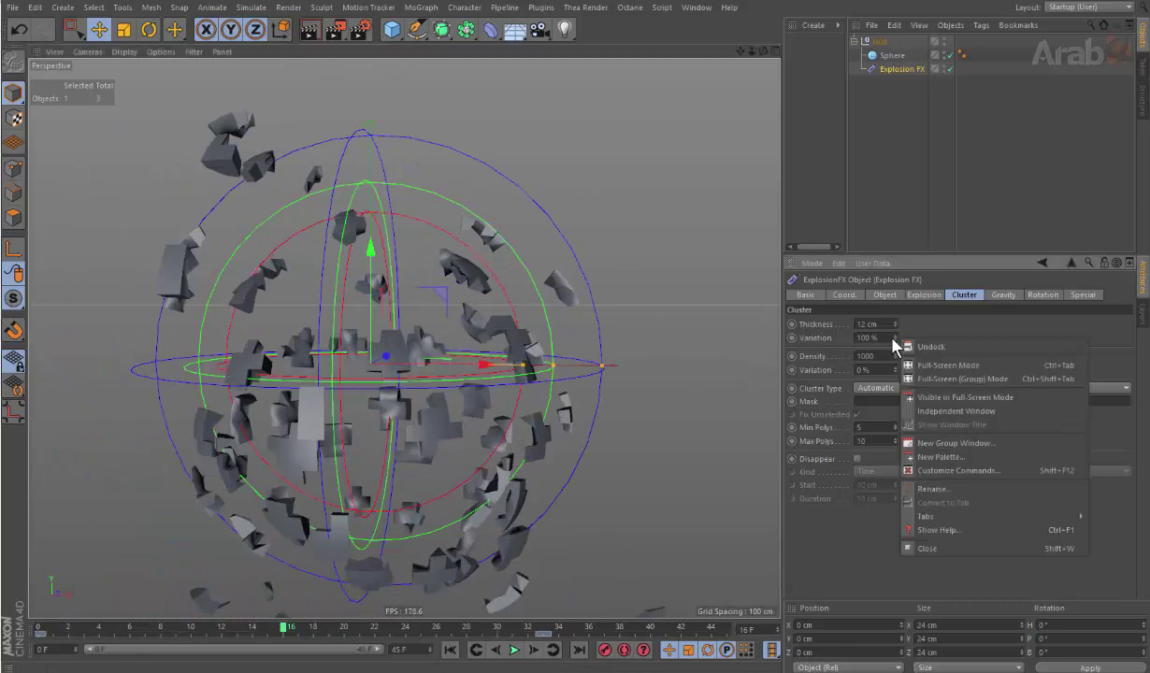
left_click(677, 269)
scroll(539, 322, "up", 5)
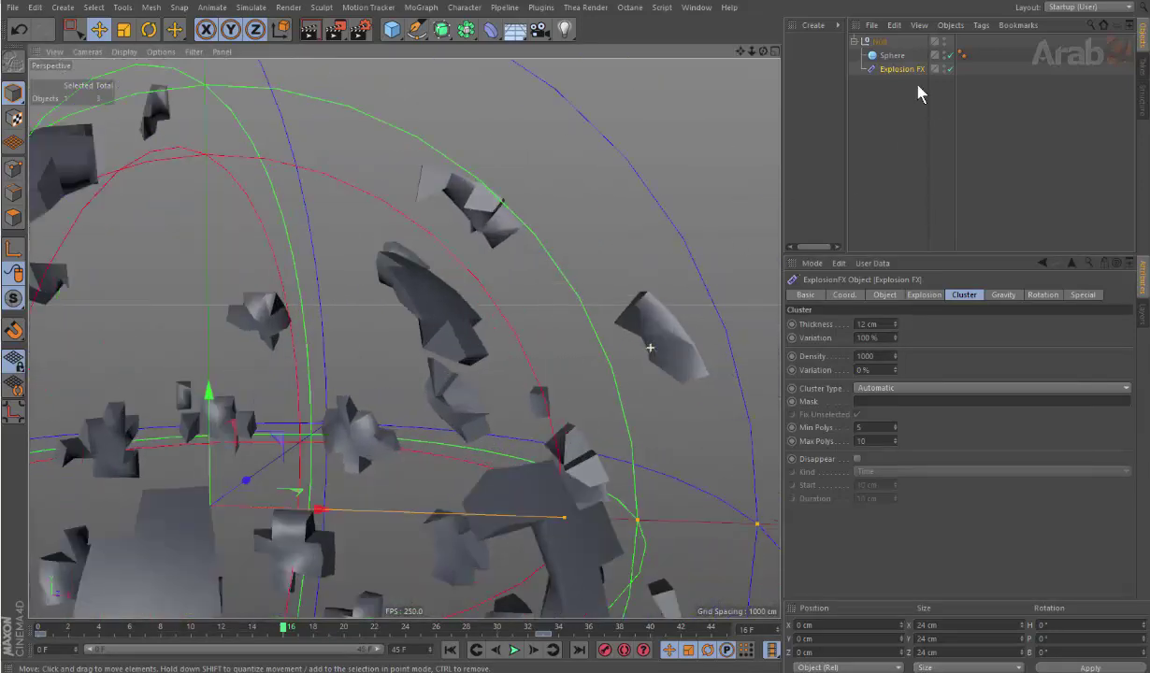
left_click(960, 55)
left_click_drag(903, 336, 903, 392)
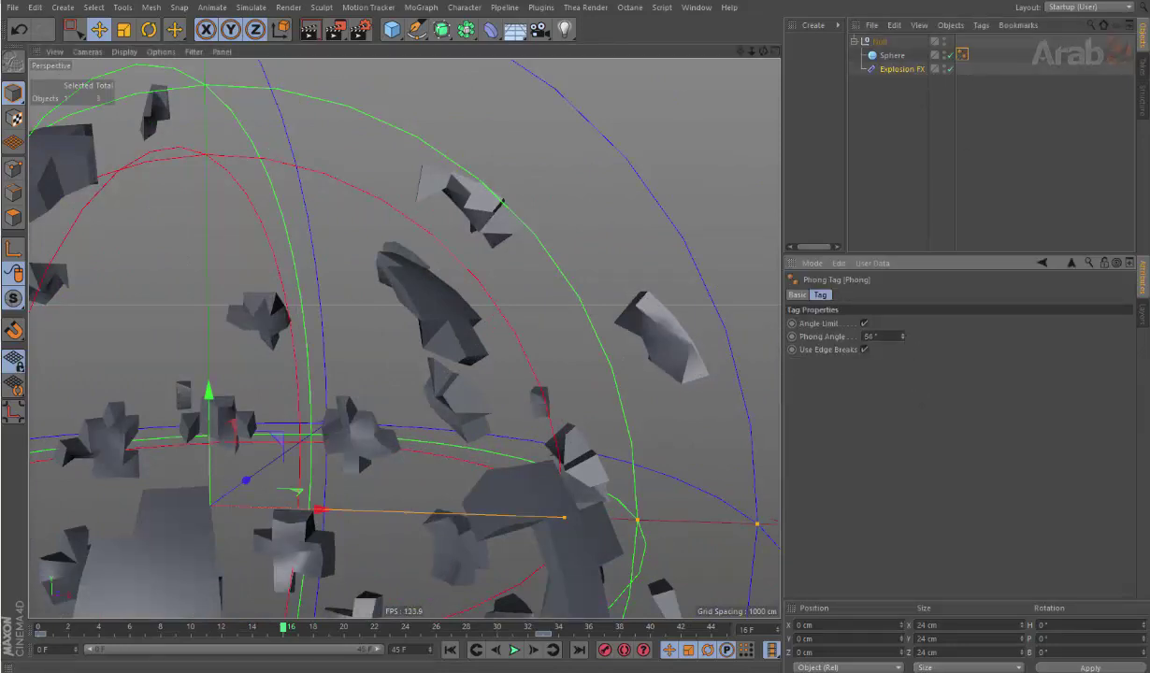
left_click_drag(903, 336, 902, 320)
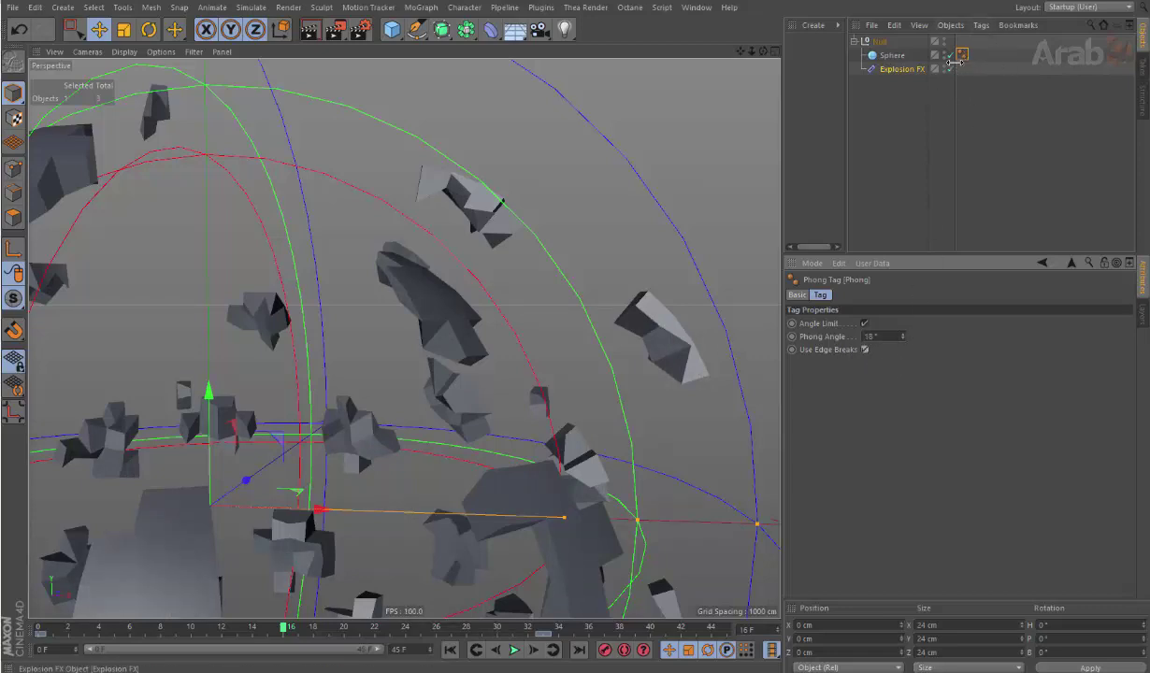
left_click_drag(902, 338, 904, 345)
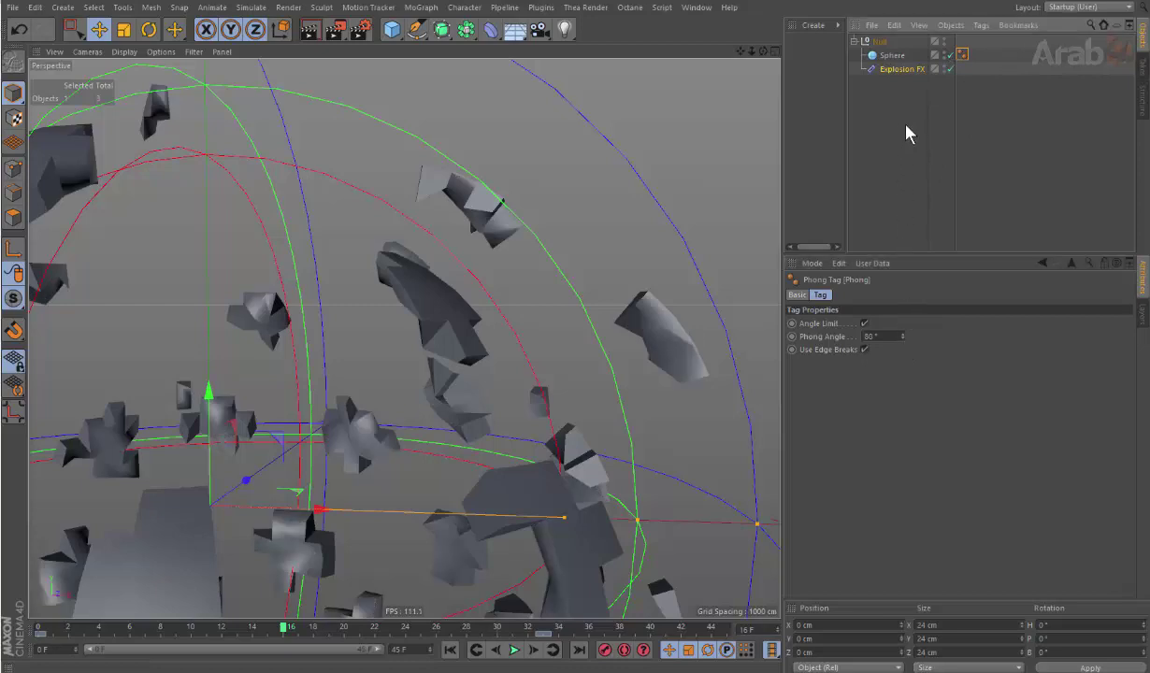
left_click(902, 69)
key("o")
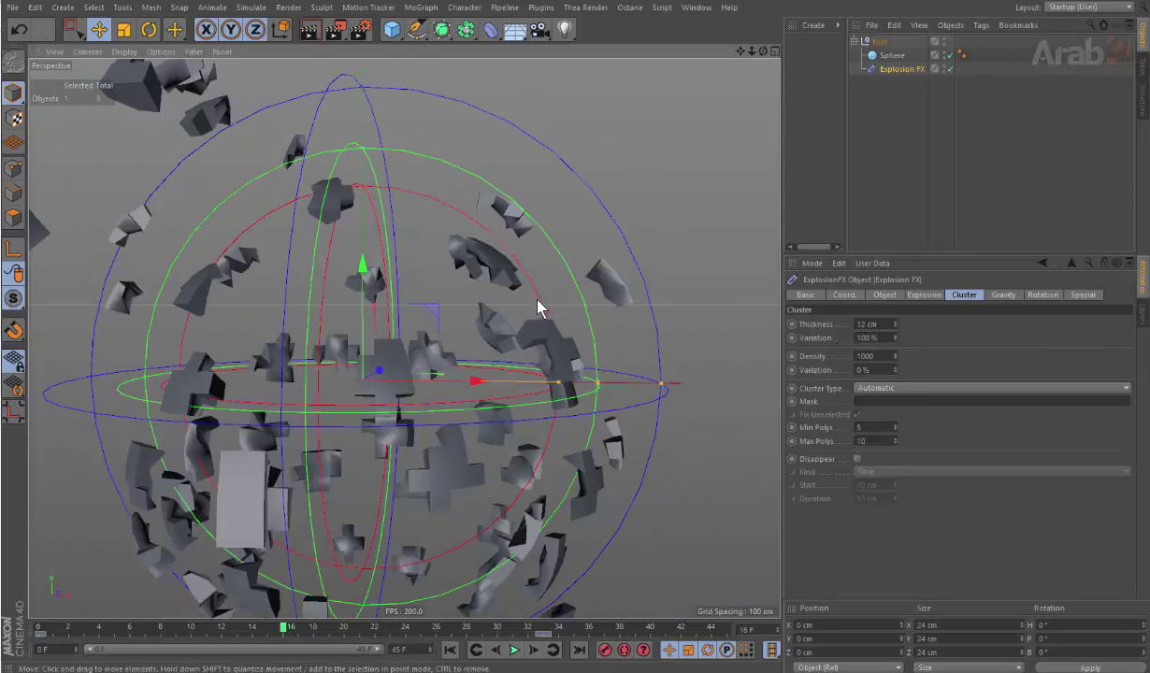
Step: Reset cluster Variation to 0% and Thickness to 10 cm, then play the explosion
left_click_drag(894, 338, 895, 402)
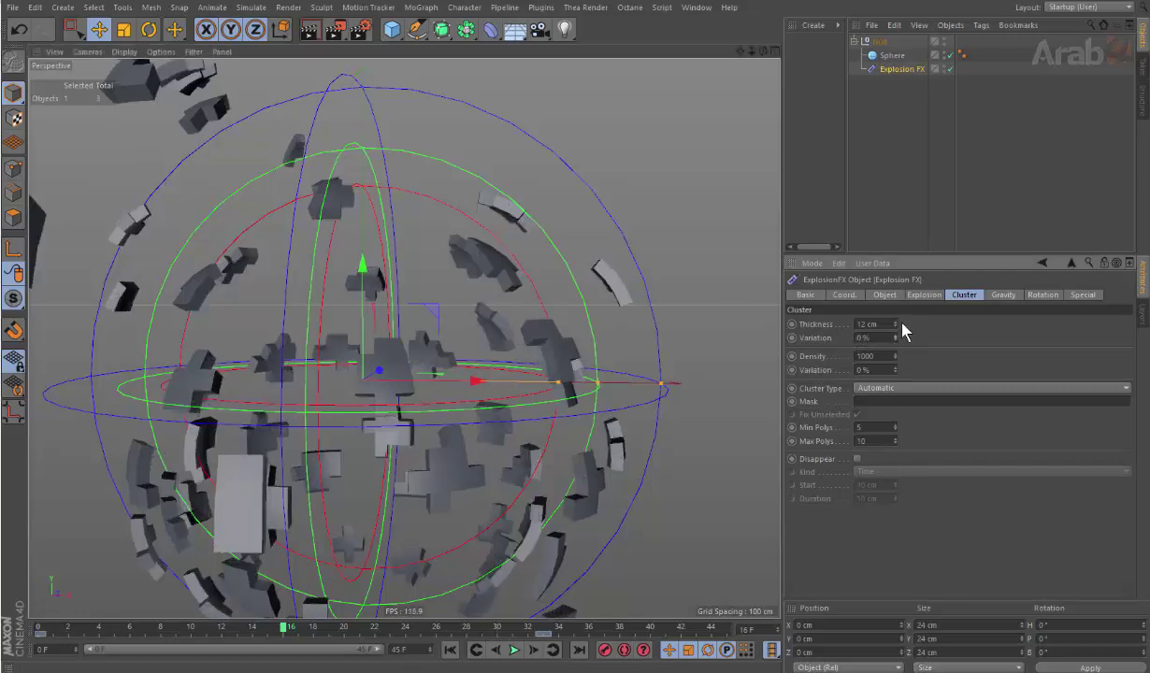
left_click_drag(894, 326, 895, 333)
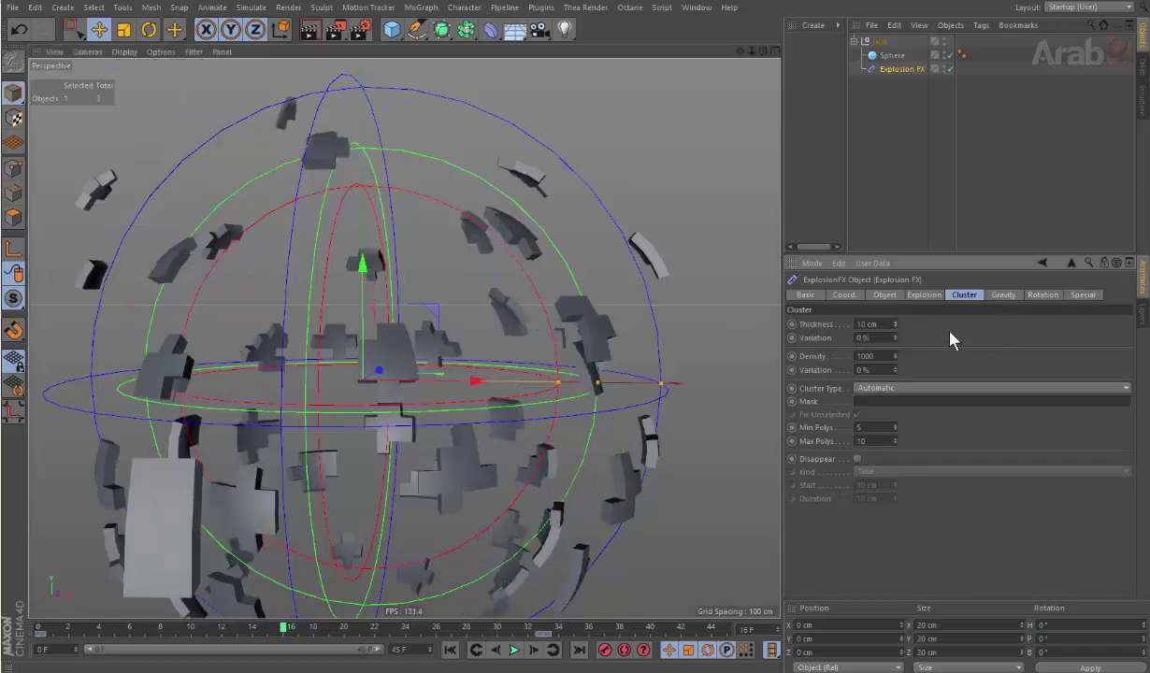
key("F8")
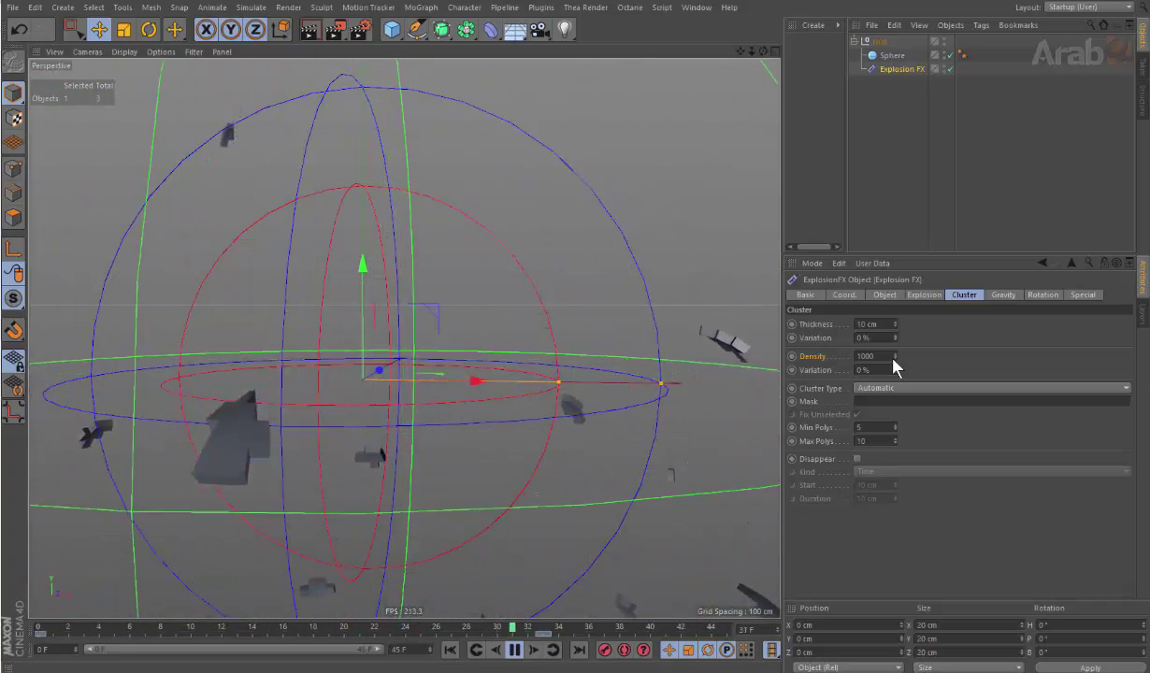
left_click(516, 650)
left_click(267, 627)
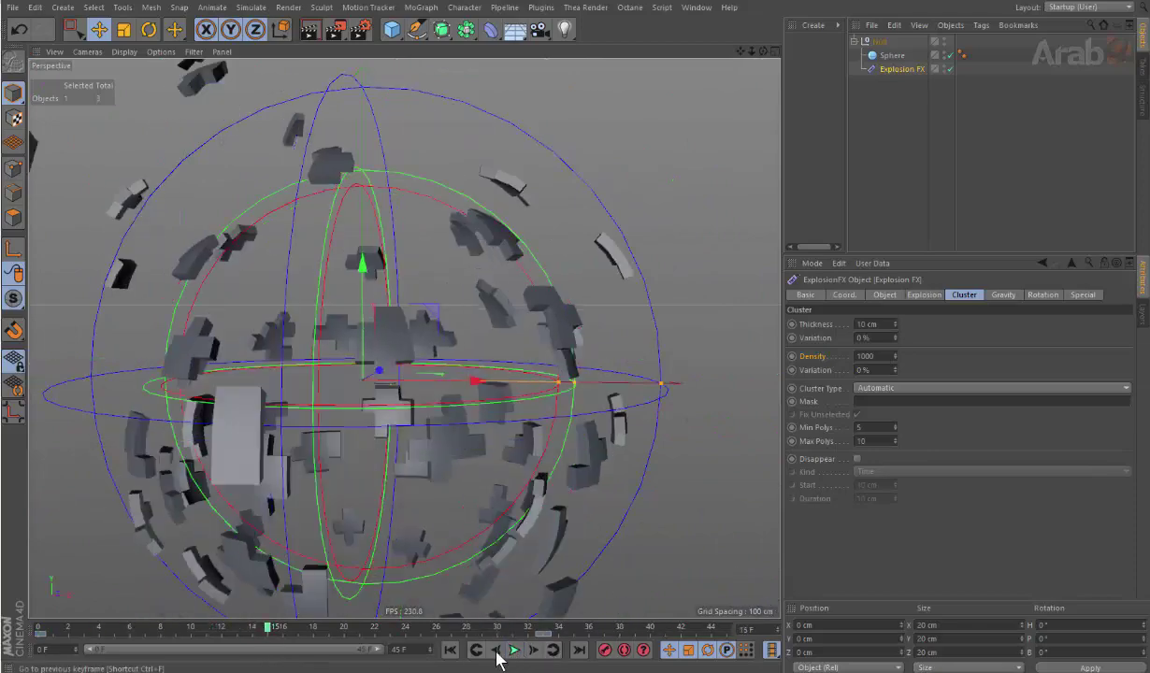
left_click(513, 650)
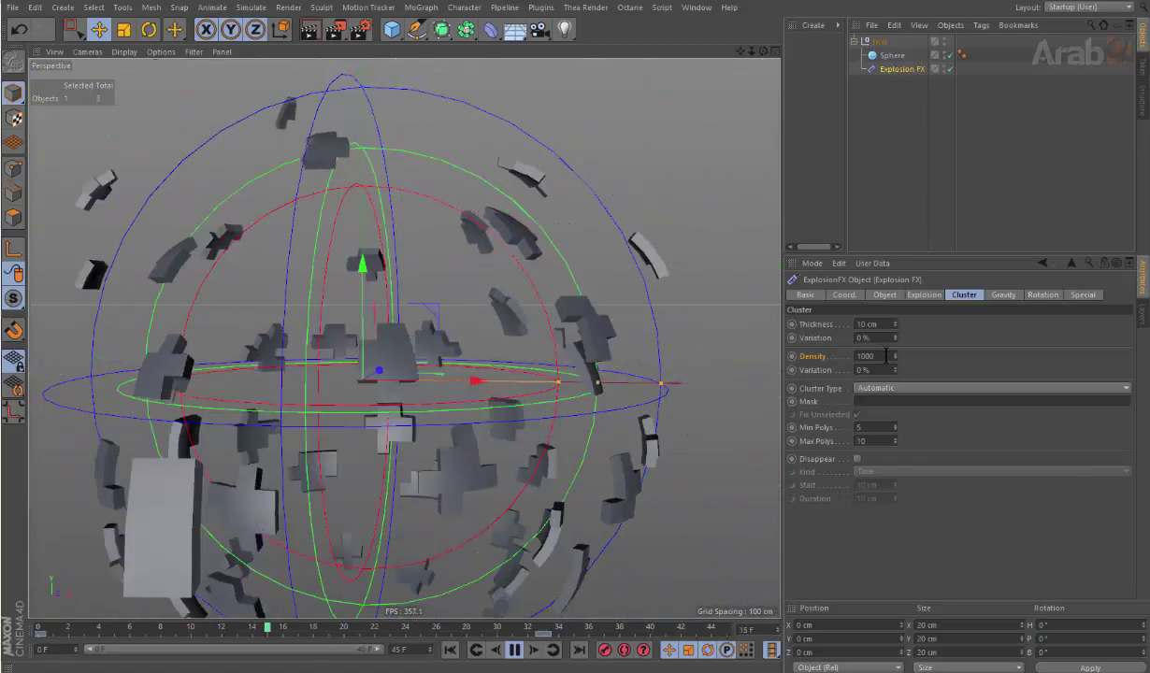
Step: Set the Explosion FX cluster Density to 0
double_click(885, 355)
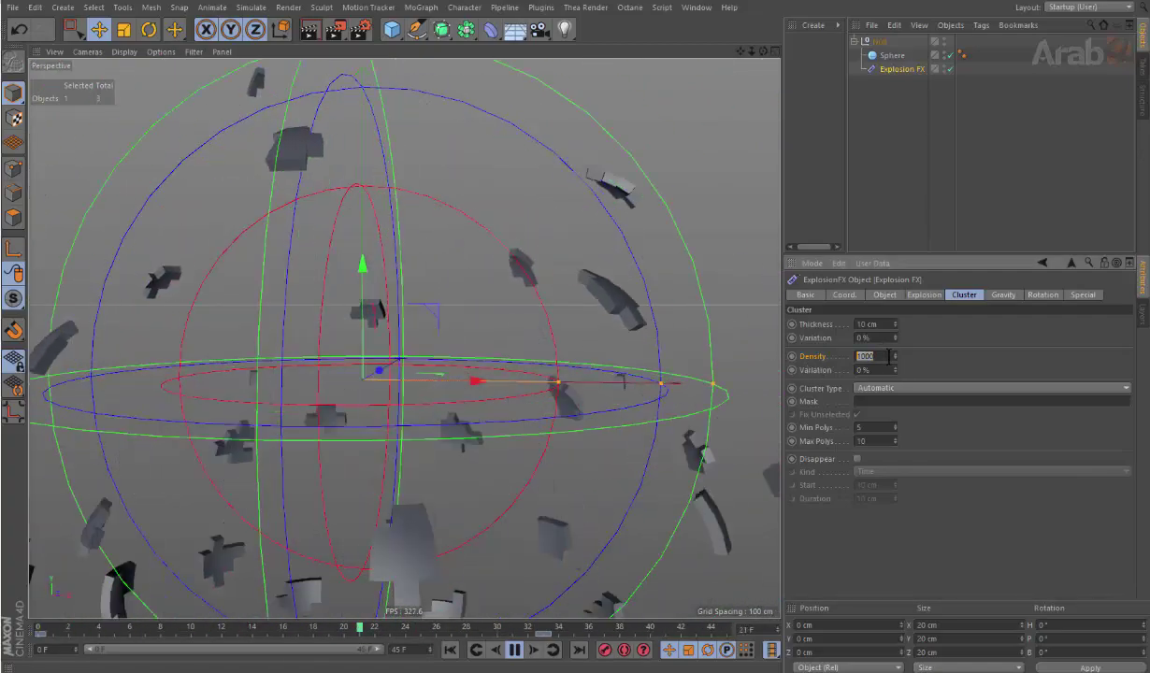
type("0")
key("Return")
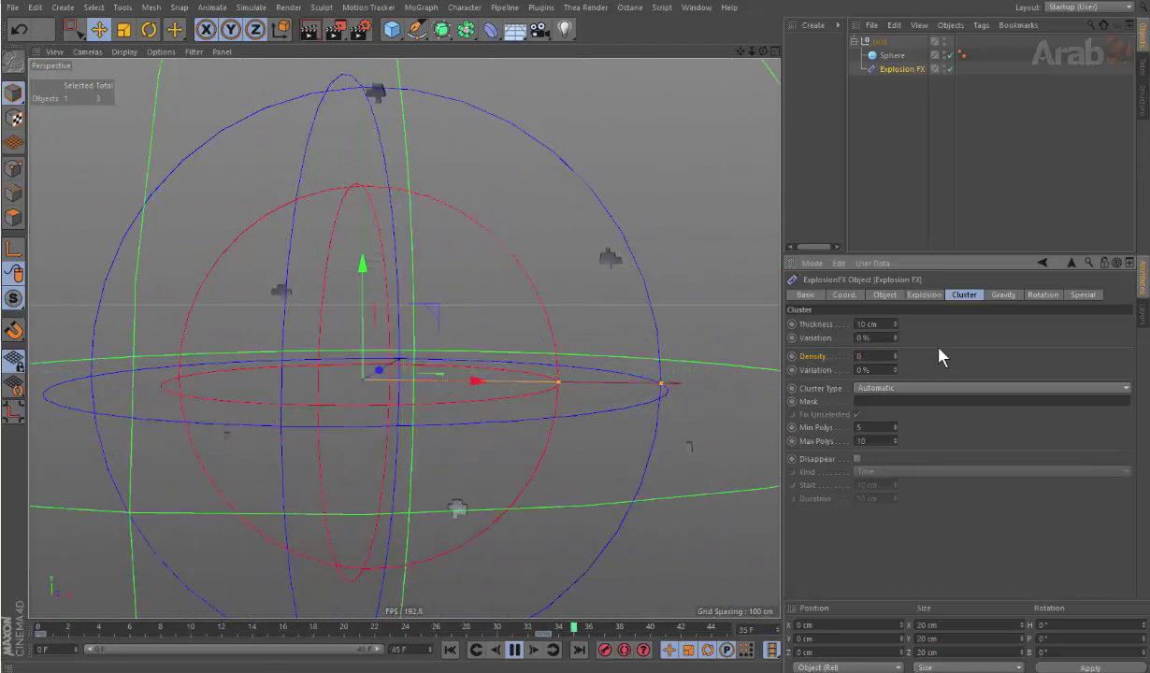
Step: Play and stop the explosion, then scrub to around frame 13 to review it
left_click(514, 650)
scroll(470, 411, "down", 4)
left_click(514, 649)
left_click(514, 649)
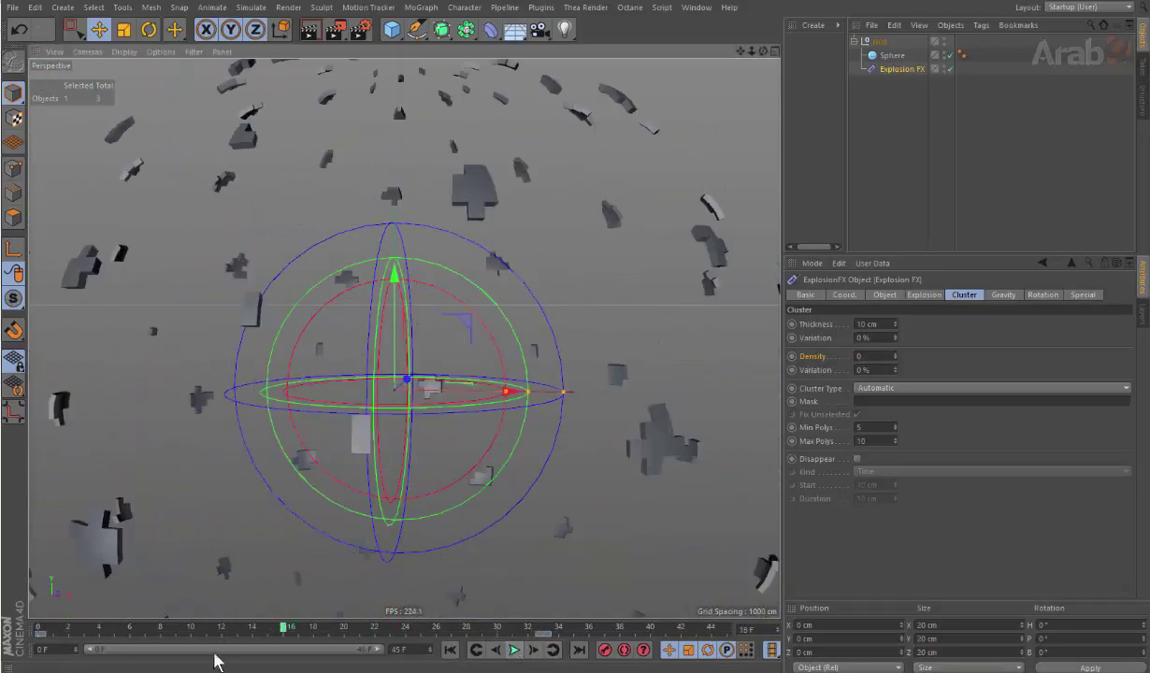
mouse_move(62, 628)
left_mouse_down()
mouse_move(208, 636)
mouse_move(236, 624)
mouse_move(232, 635)
left_mouse_up()
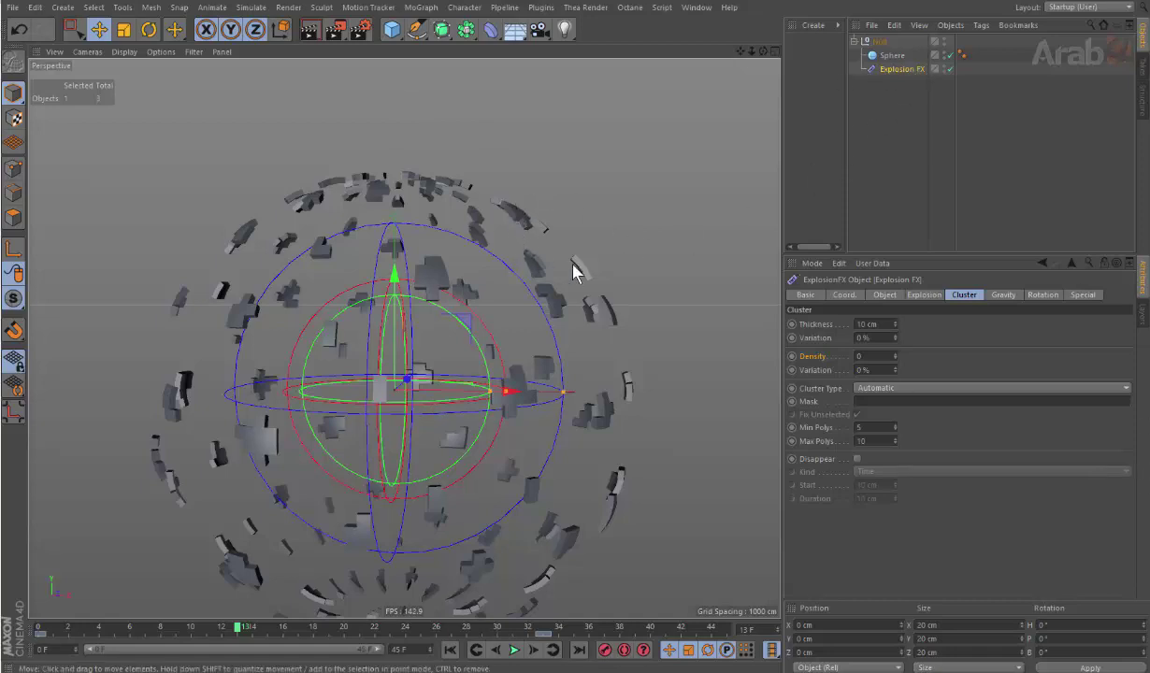
Step: Try several cluster Density values (100, 0, 1402, 2453) while scrubbing the explosion
left_click_drag(573, 271, 493, 252, "alt")
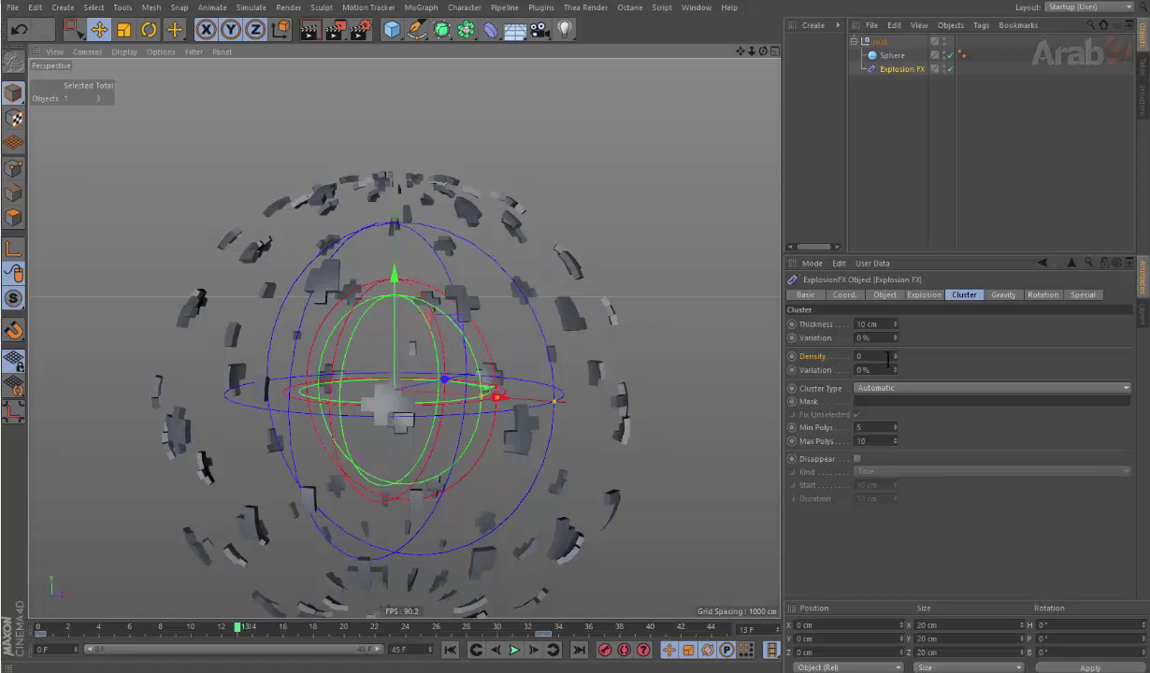
left_click(887, 356)
type("100")
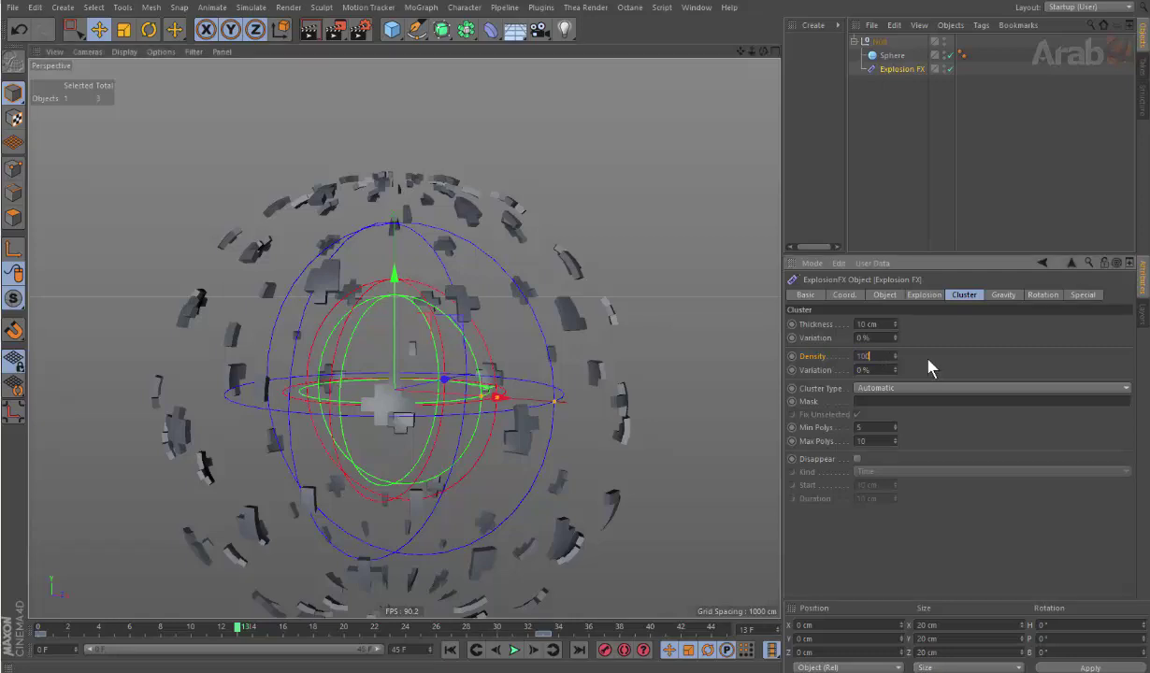
key("Return")
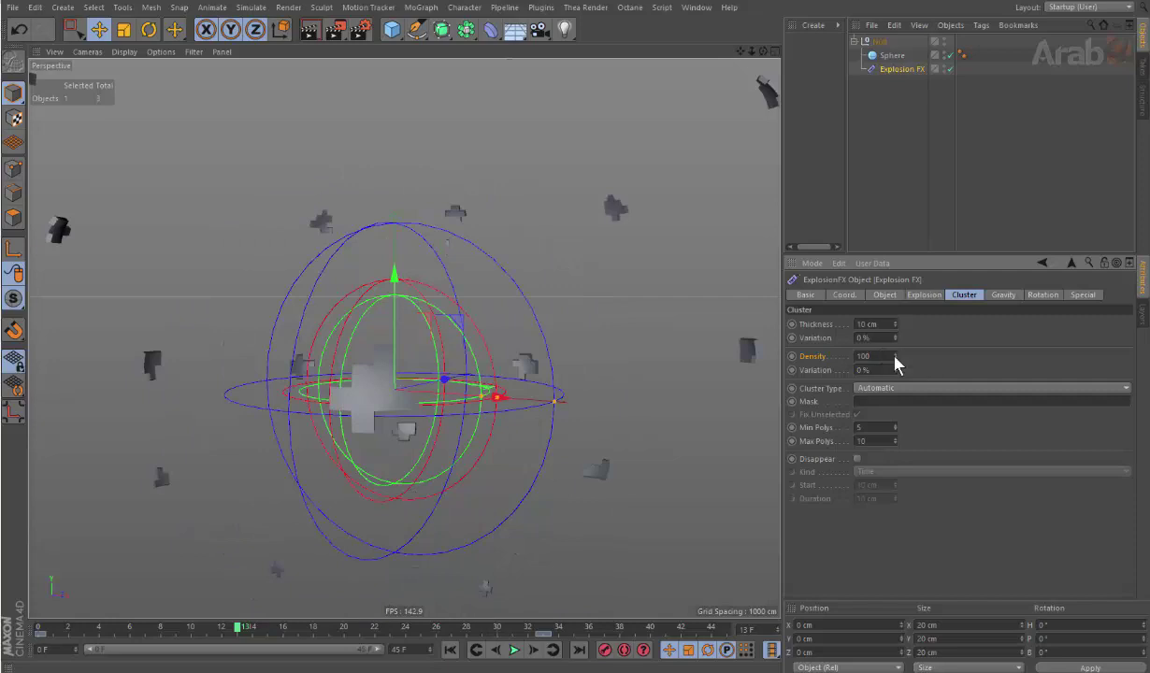
scroll(473, 320, "down", 3)
mouse_move(895, 356)
left_mouse_down()
mouse_move(894, 318)
mouse_move(887, 362)
left_mouse_up()
type("0")
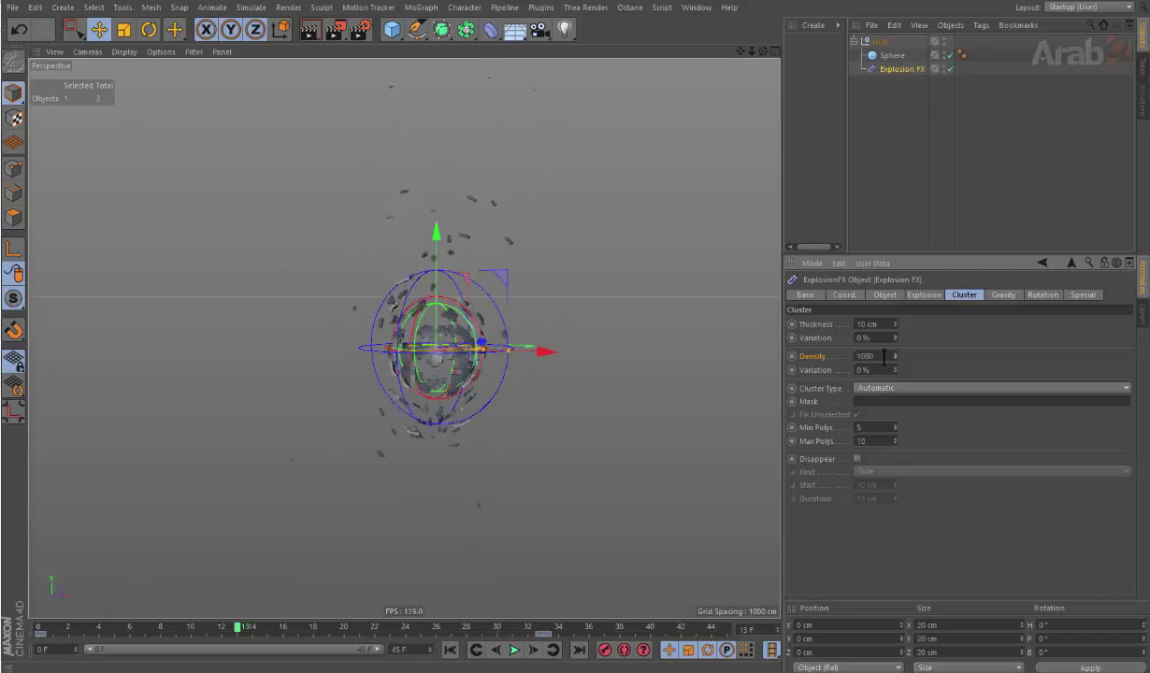
key("Return")
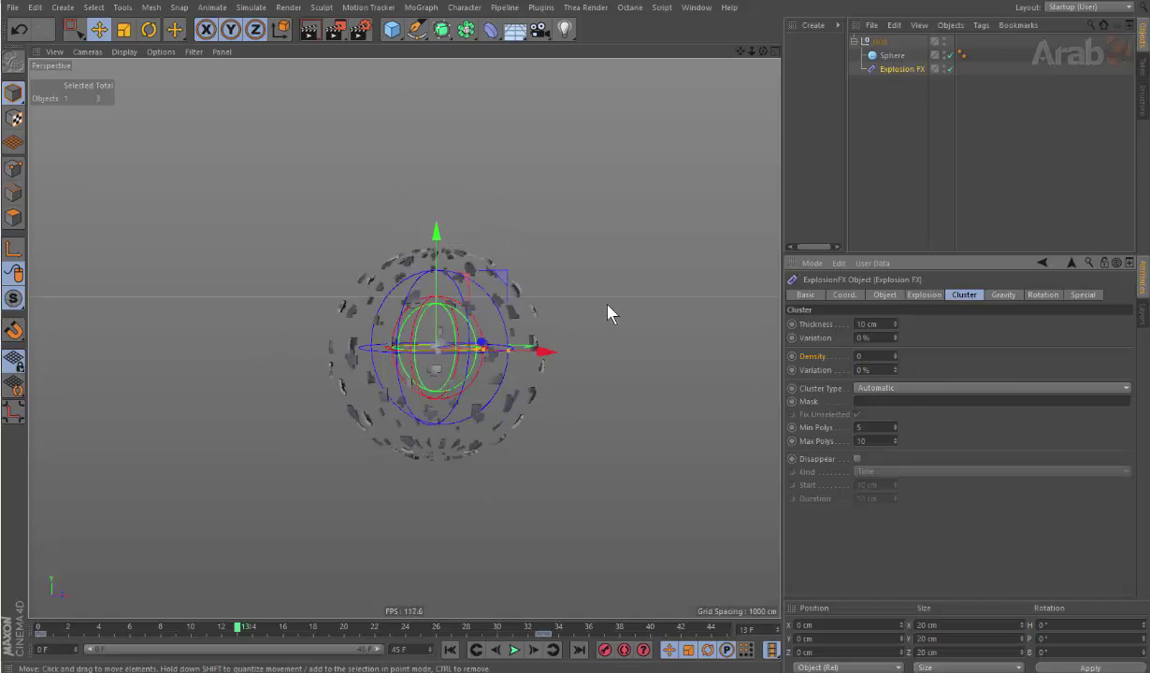
double_click(879, 356)
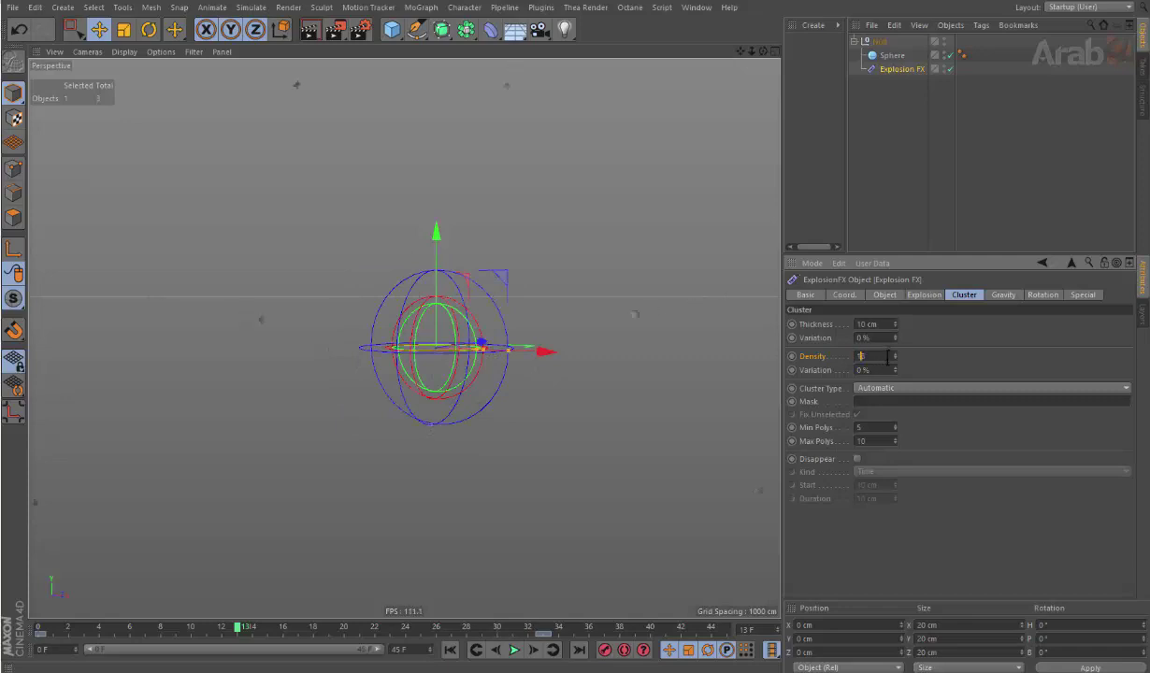
type("9")
mouse_move(233, 627)
left_mouse_down()
mouse_move(58, 634)
mouse_move(247, 636)
mouse_move(222, 635)
left_mouse_up()
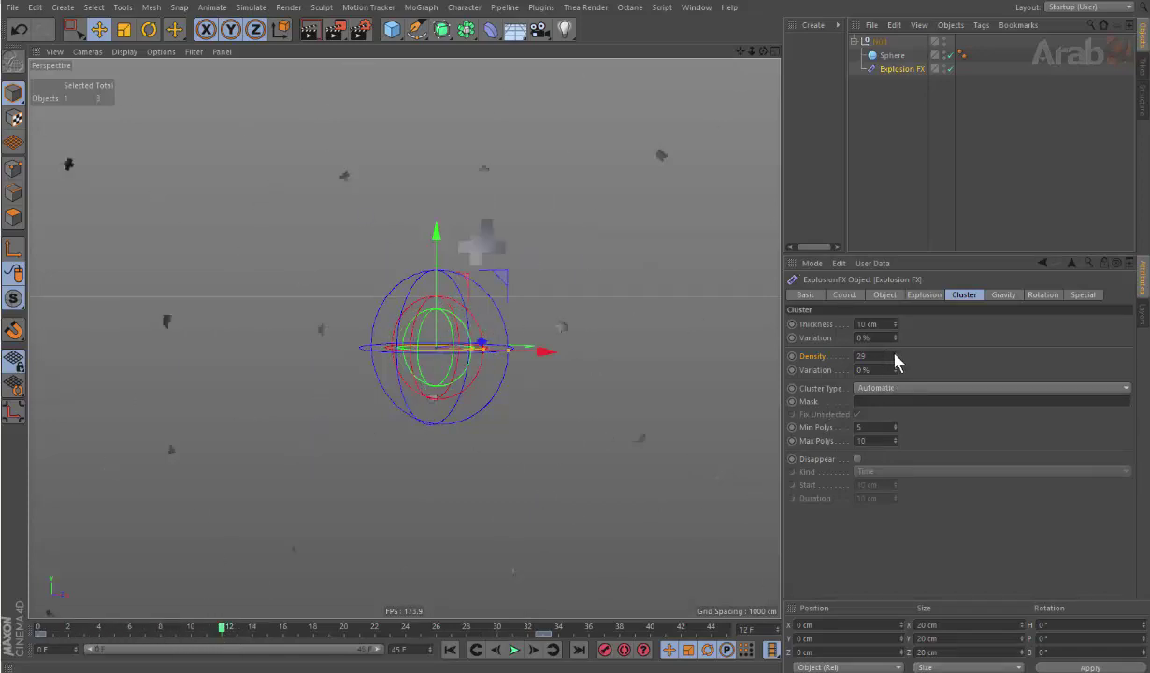
left_click_drag(895, 356, 894, 280)
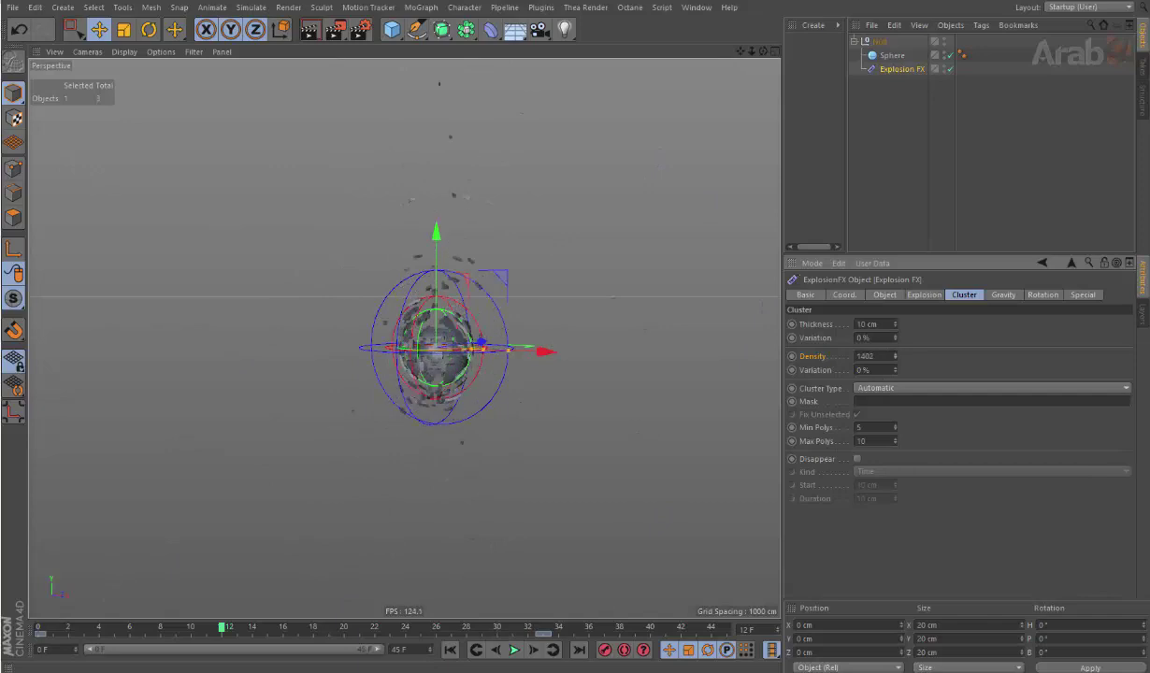
left_click_drag(894, 356, 894, 281)
Step: Reset cluster Density to 0 and play the explosion animation from frame 16 to 28
scroll(444, 377, "up", 3)
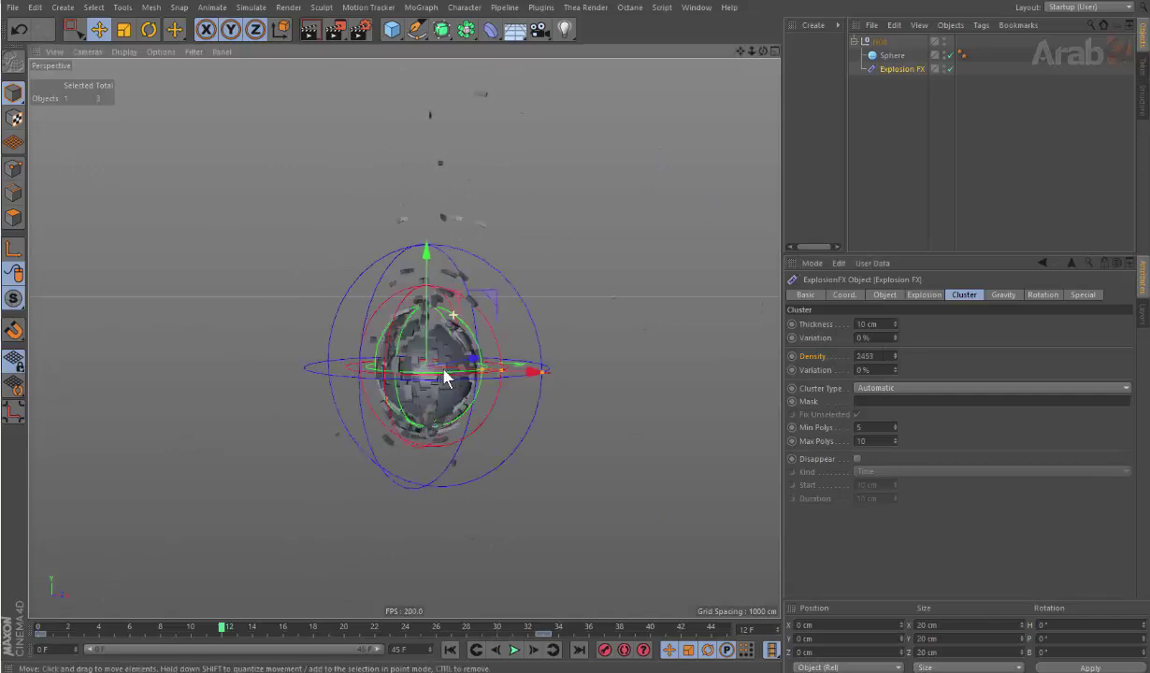
scroll(444, 377, "up", 2)
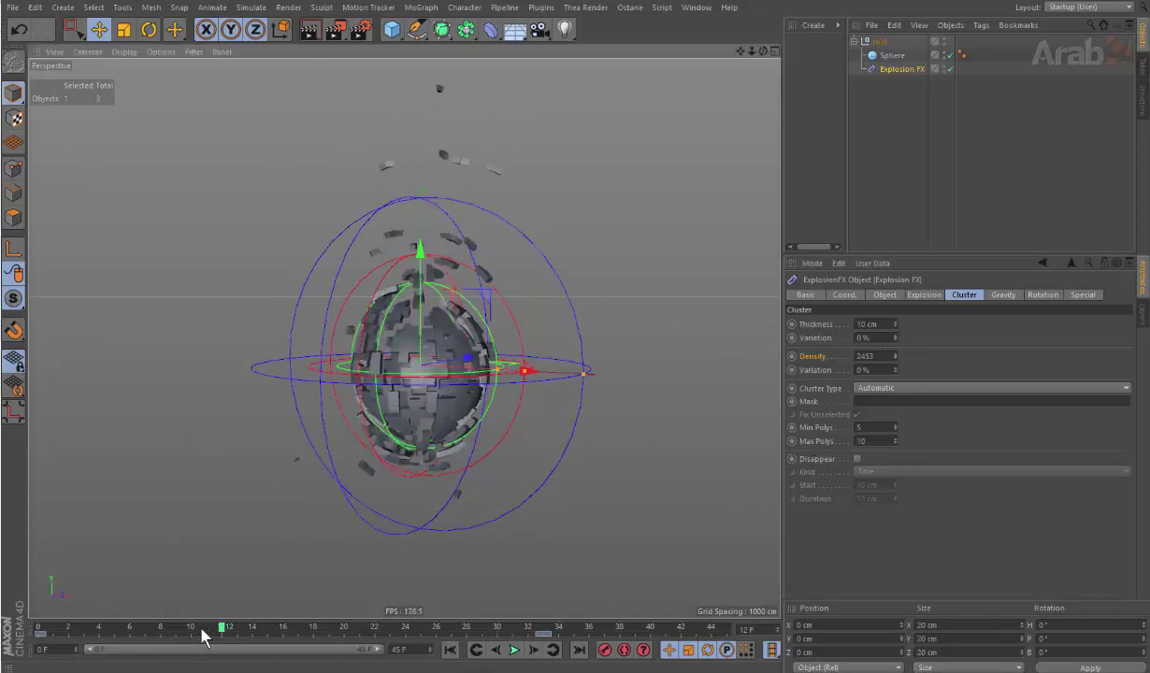
mouse_move(205, 630)
left_mouse_down()
mouse_move(83, 647)
mouse_move(391, 632)
mouse_move(283, 628)
left_mouse_up()
mouse_move(895, 356)
left_mouse_down()
mouse_move(894, 412)
mouse_move(895, 359)
left_mouse_up()
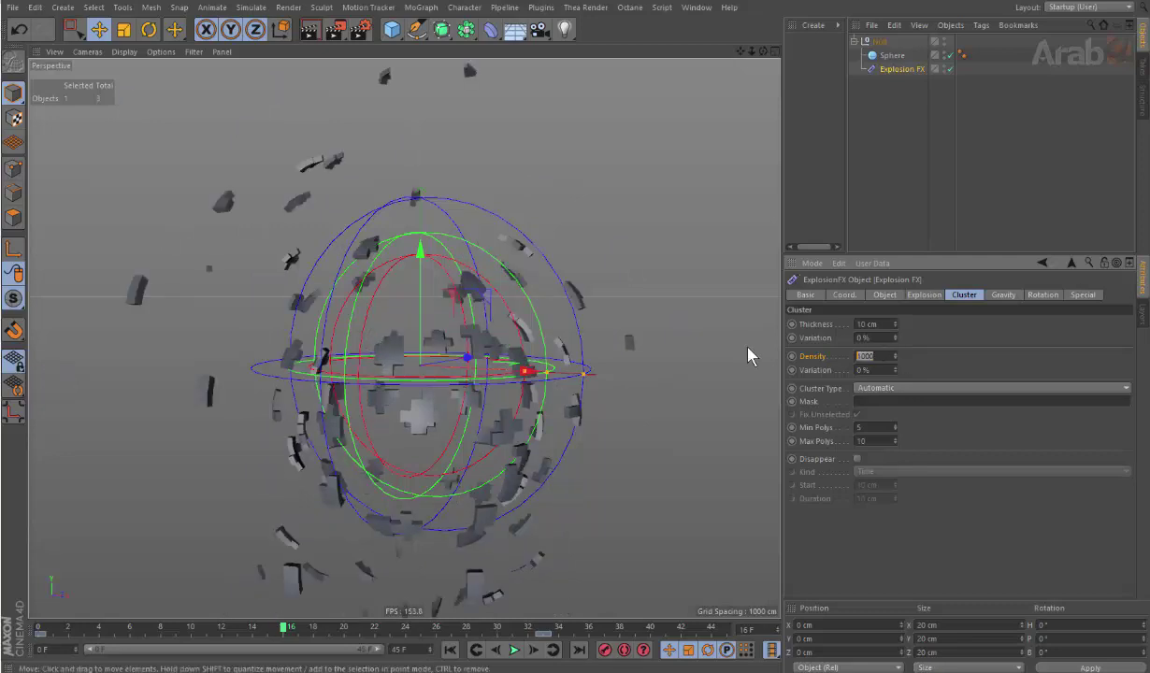
type("0")
key("Return")
scroll(314, 378, "down", 3)
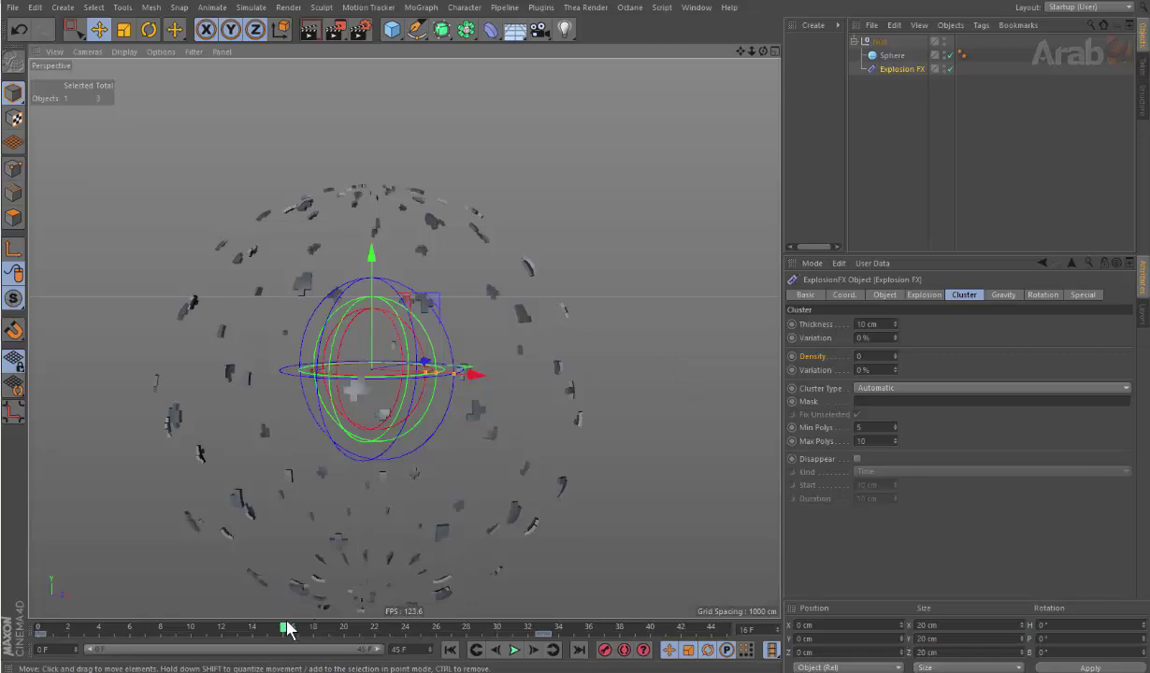
mouse_move(282, 629)
left_mouse_down()
mouse_move(116, 642)
mouse_move(287, 633)
mouse_move(514, 648)
left_mouse_up()
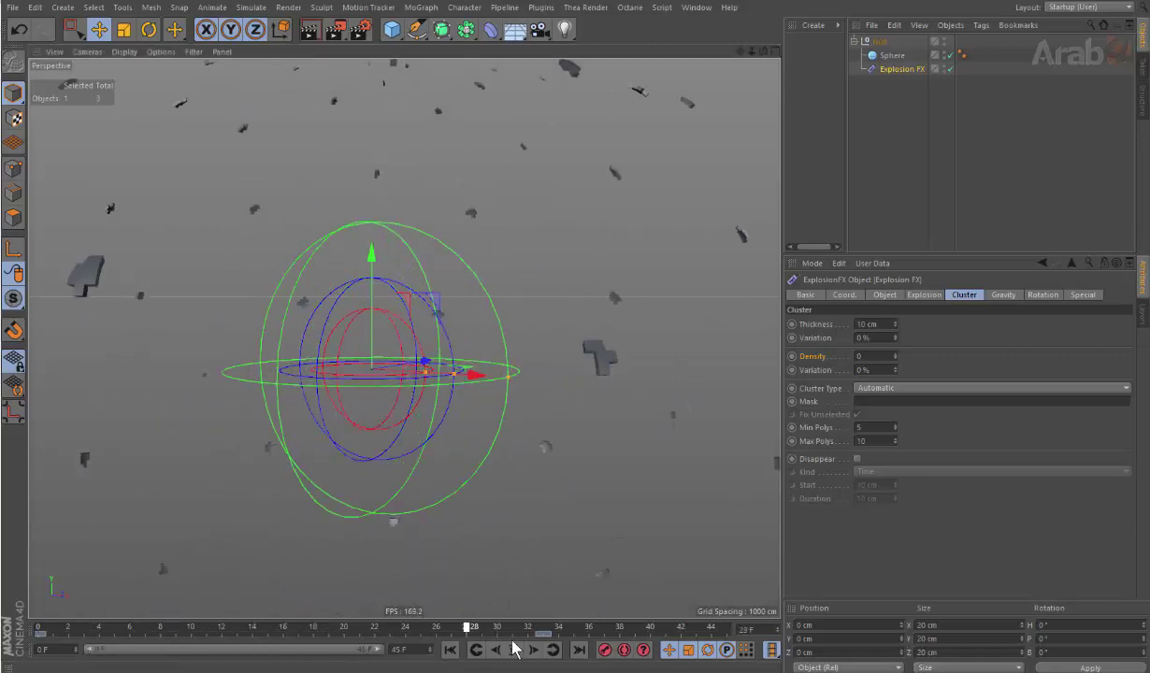
left_click(514, 648)
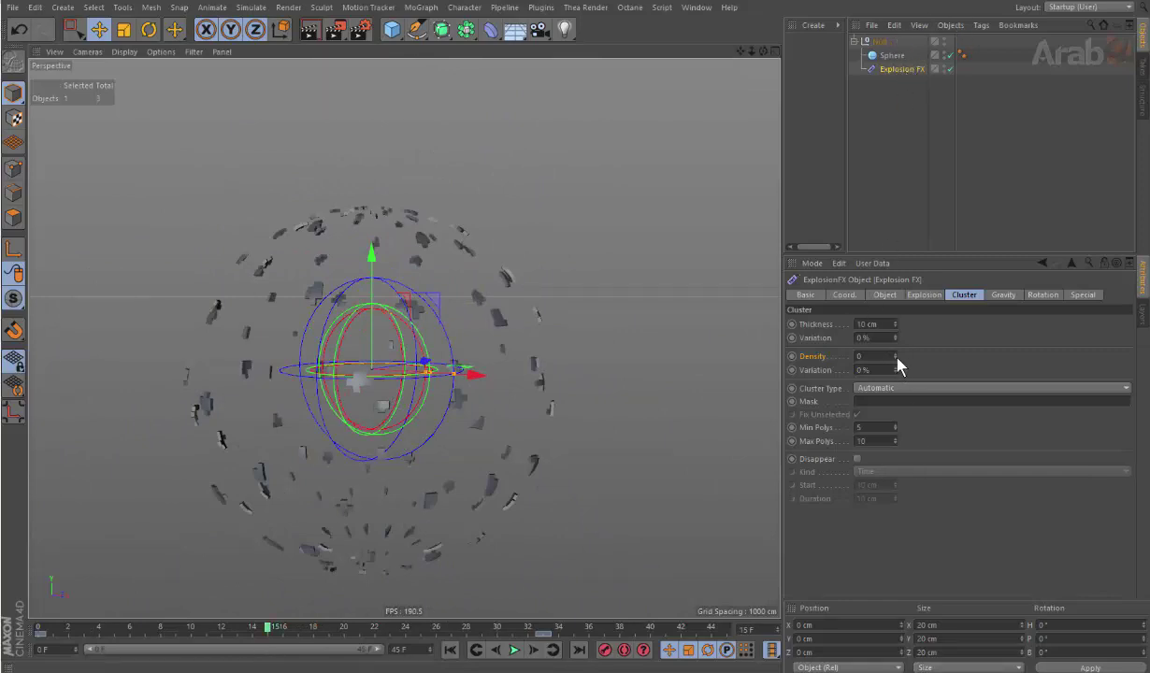
Step: Set cluster Density to 1000 and scrub the explosion to frame 23
left_click(858, 357)
type("100")
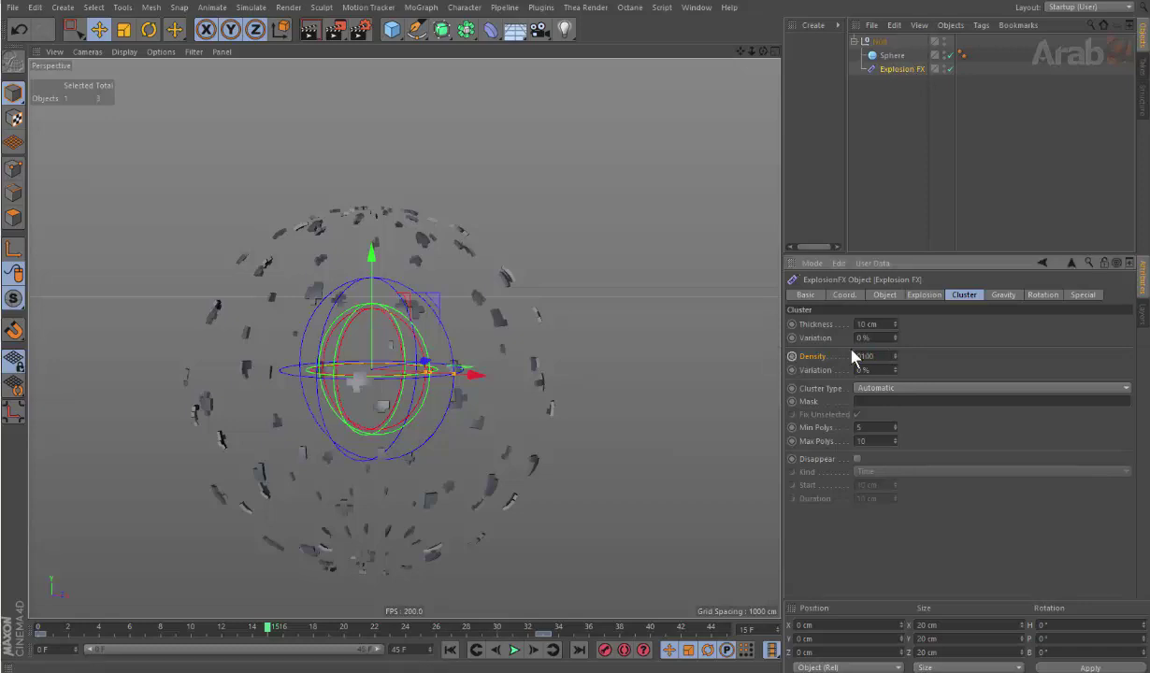
key("Home")
key("Delete")
key("Return")
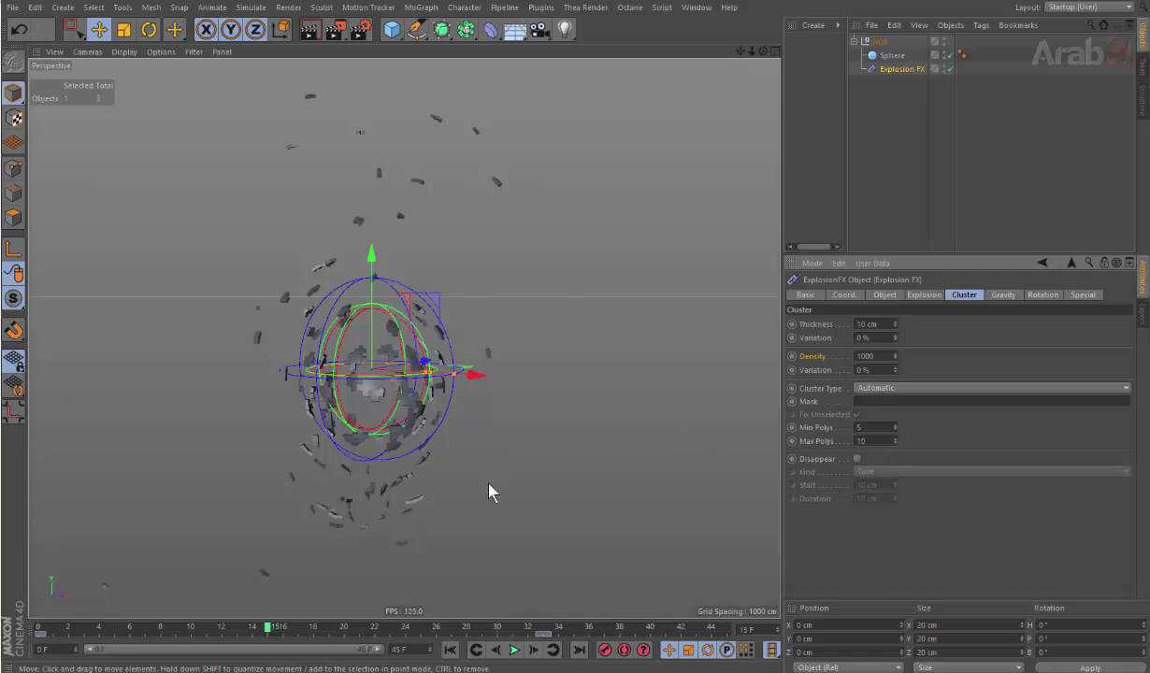
mouse_move(271, 627)
left_mouse_down()
mouse_move(191, 648)
mouse_move(232, 660)
left_mouse_up()
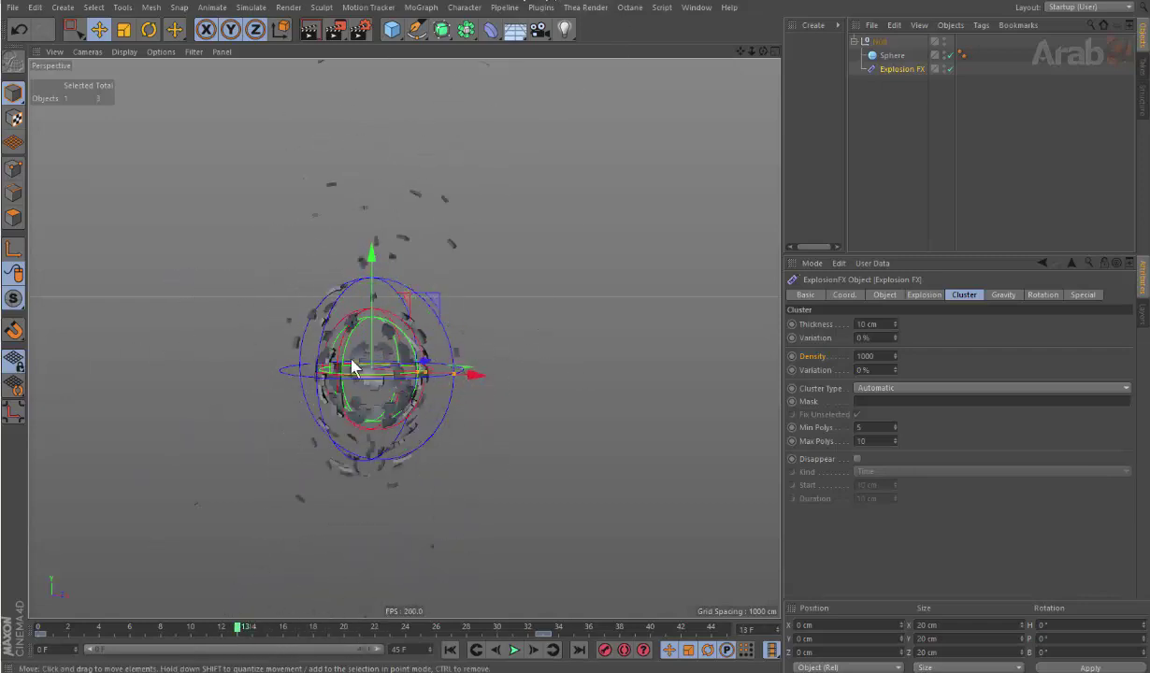
mouse_move(259, 627)
left_mouse_down()
mouse_move(406, 632)
mouse_move(271, 631)
left_mouse_up()
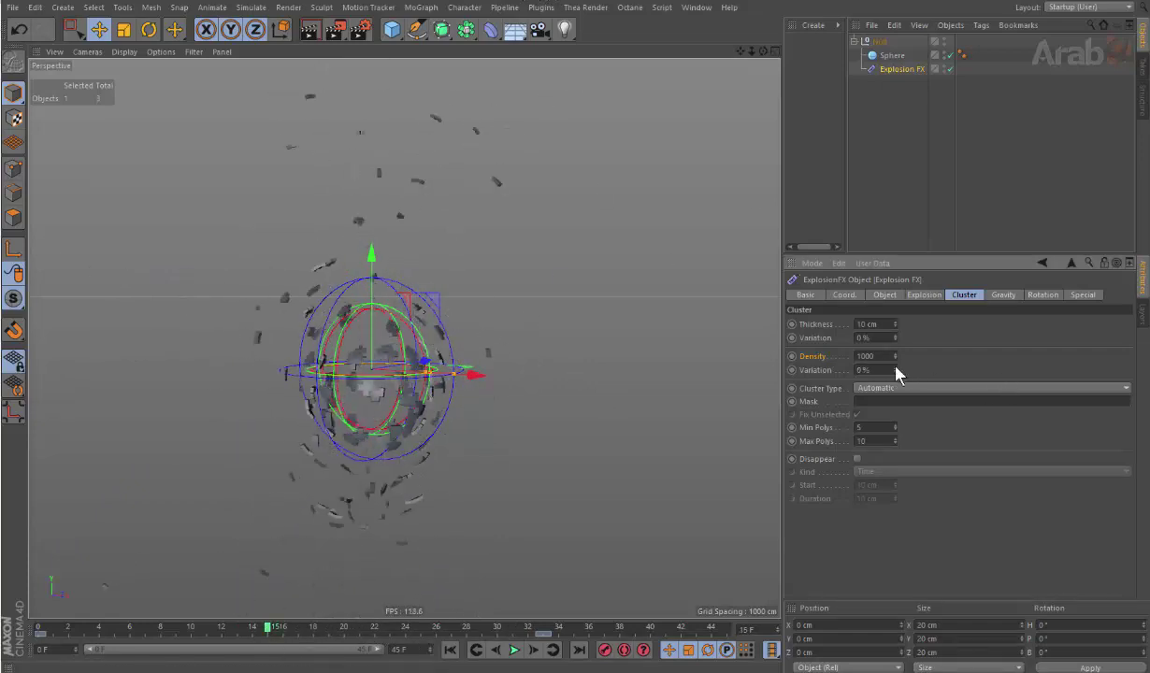
Step: Test Density Variation at 5%, 69% and 45%, then return it to 0% at frame 24
mouse_move(895, 370)
left_mouse_down()
mouse_move(904, 369)
mouse_move(894, 355)
mouse_move(895, 384)
left_mouse_up()
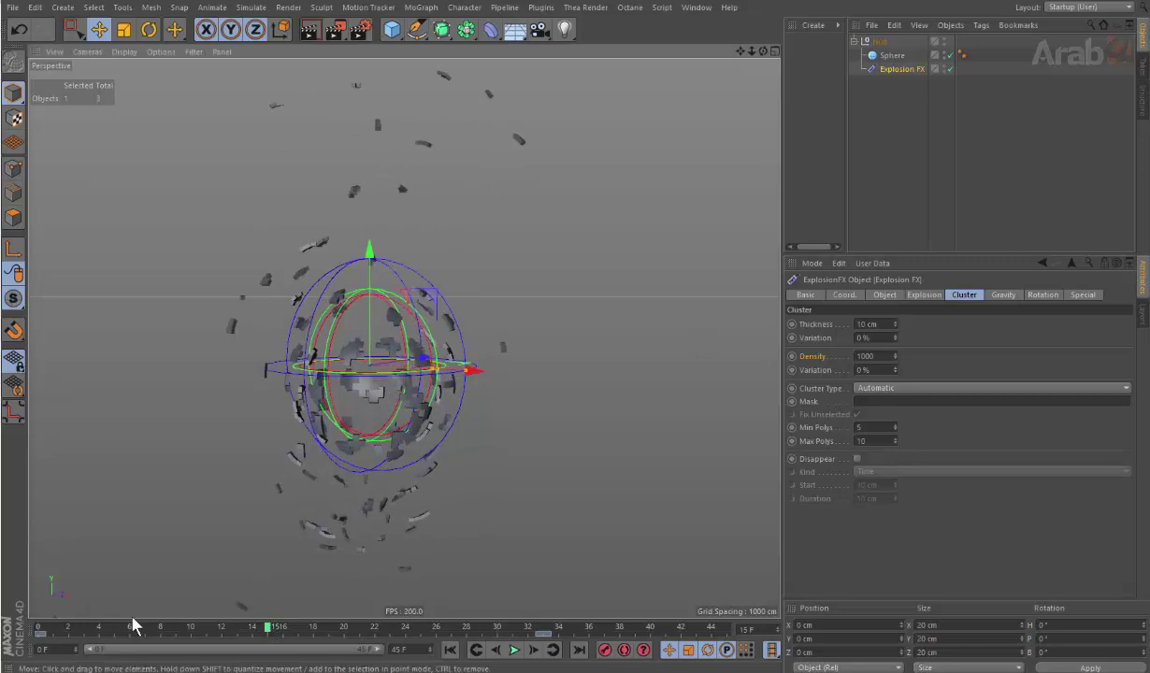
left_click_drag(178, 635, 283, 636)
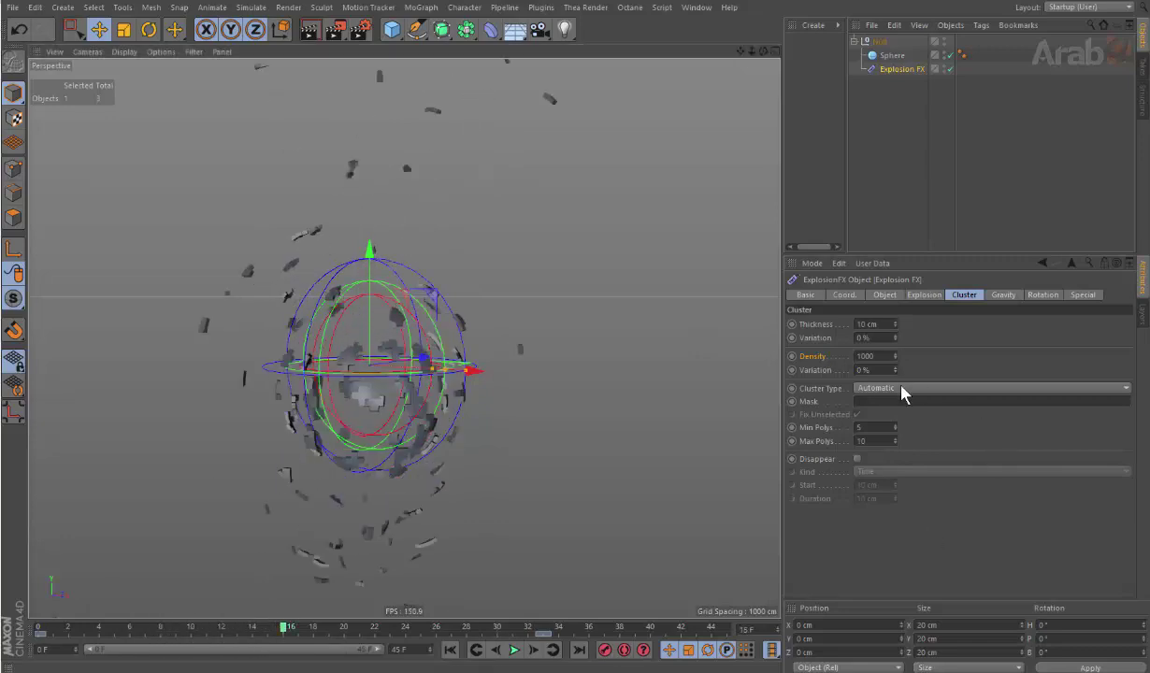
mouse_move(898, 370)
left_mouse_down()
mouse_move(898, 348)
mouse_move(898, 402)
left_mouse_up()
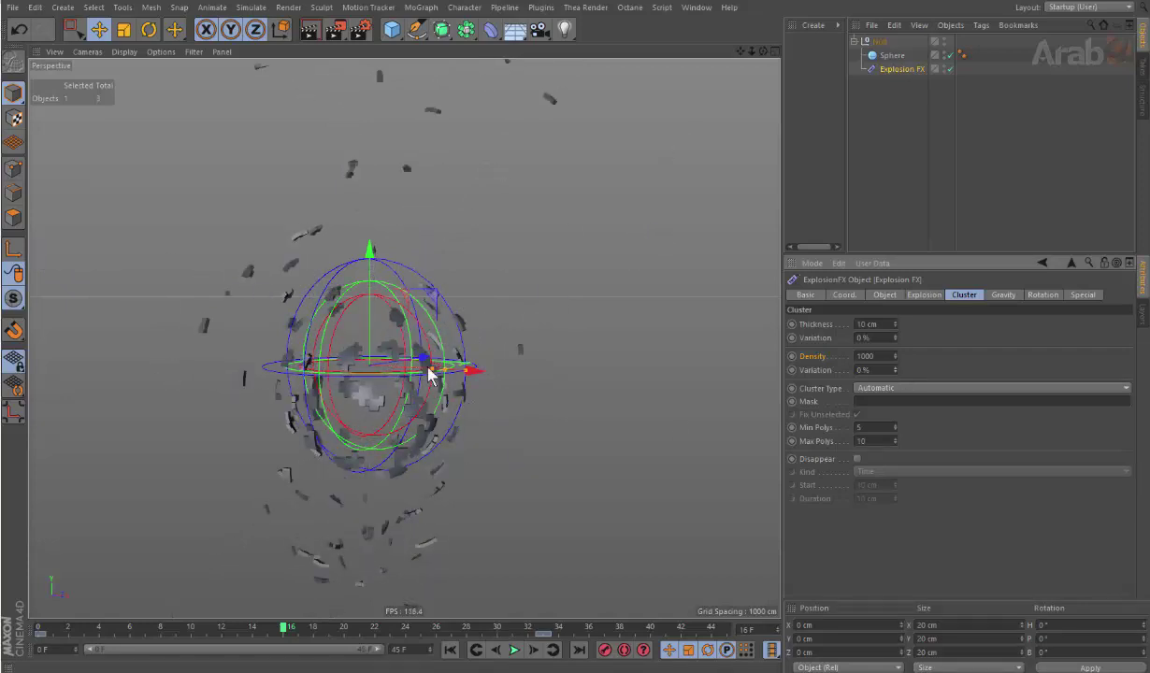
left_click_drag(898, 370, 897, 359)
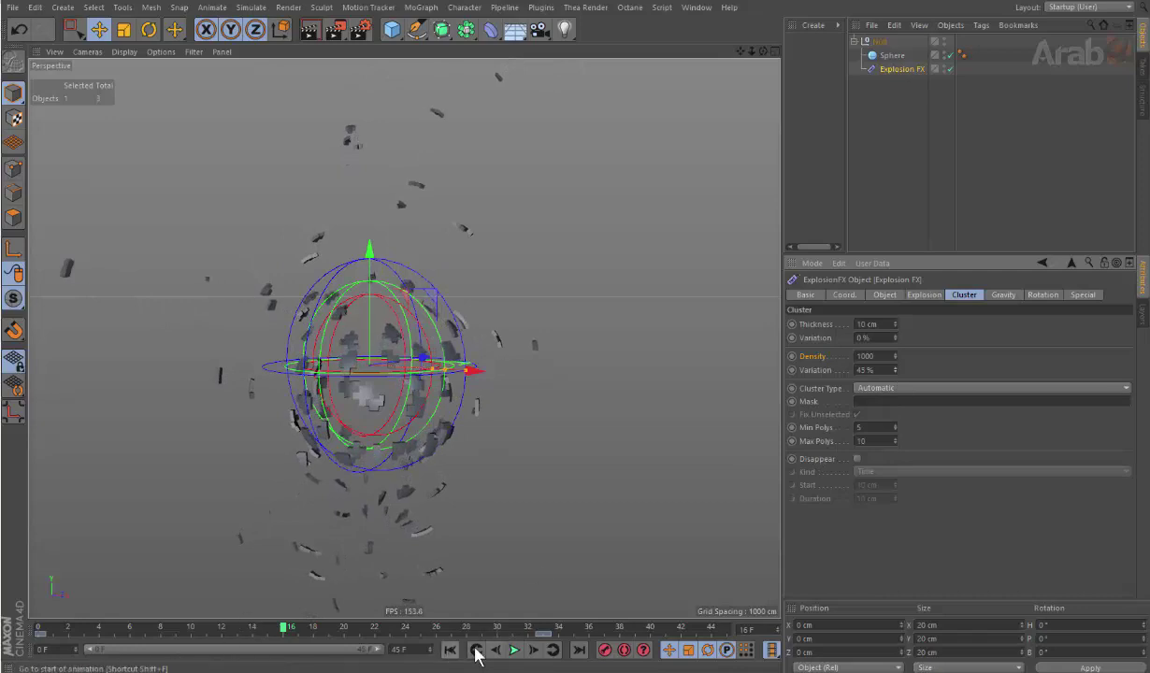
left_click(513, 650)
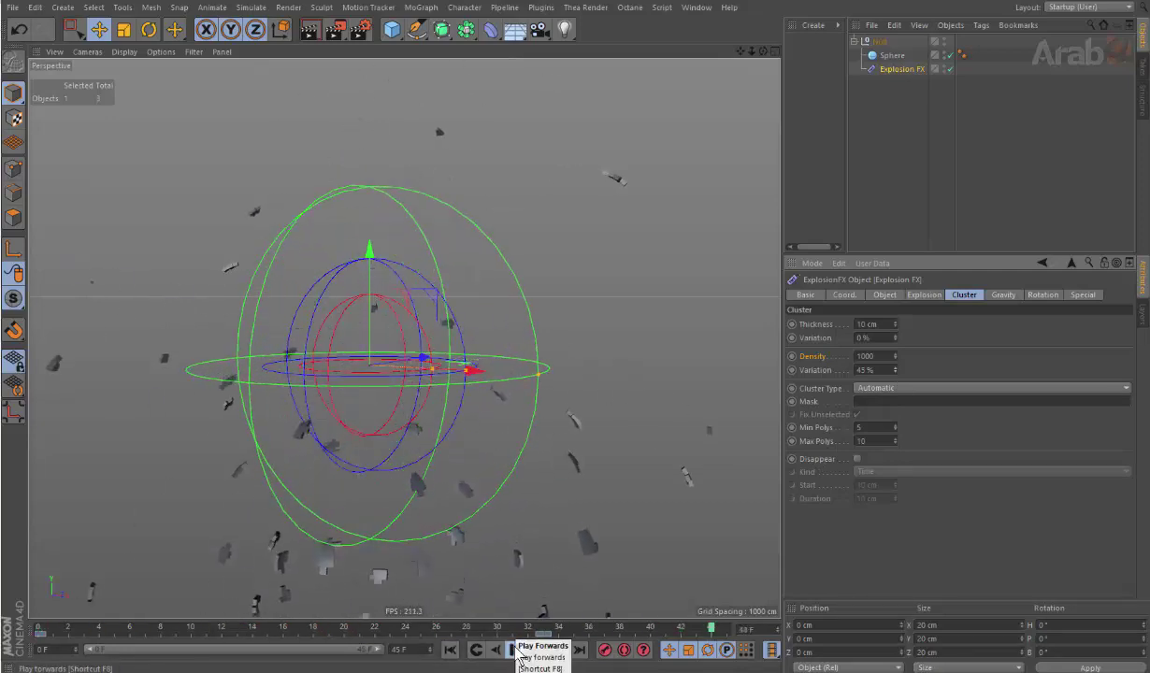
left_click_drag(461, 629, 408, 636)
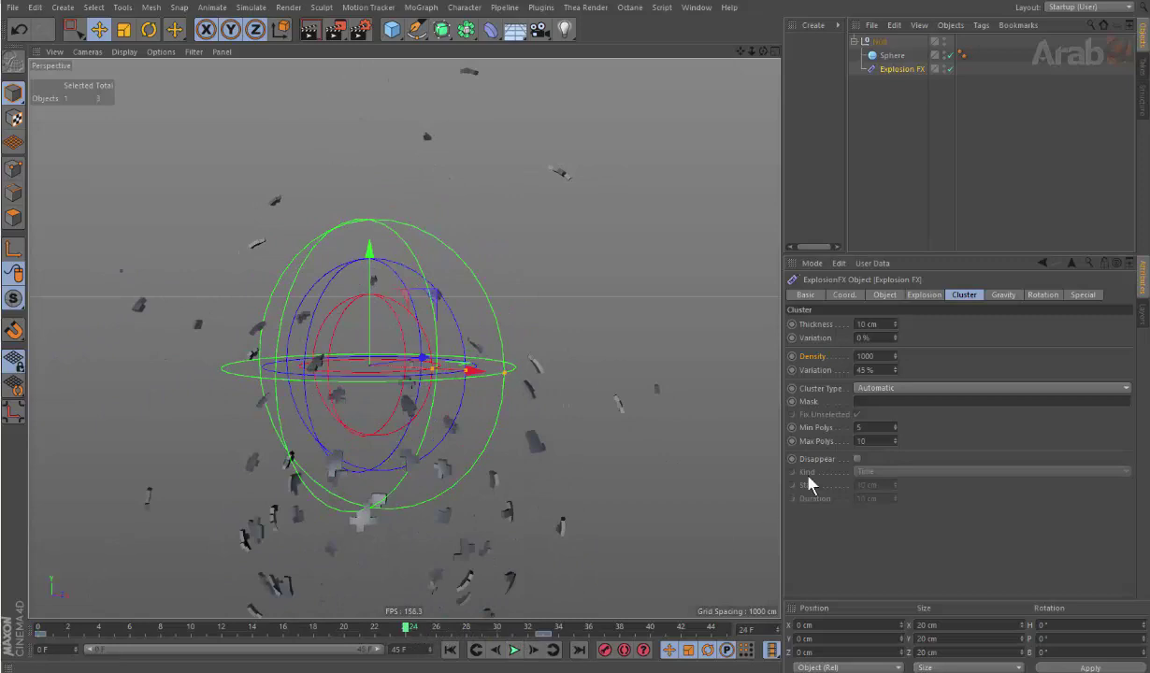
left_click_drag(896, 360, 898, 369)
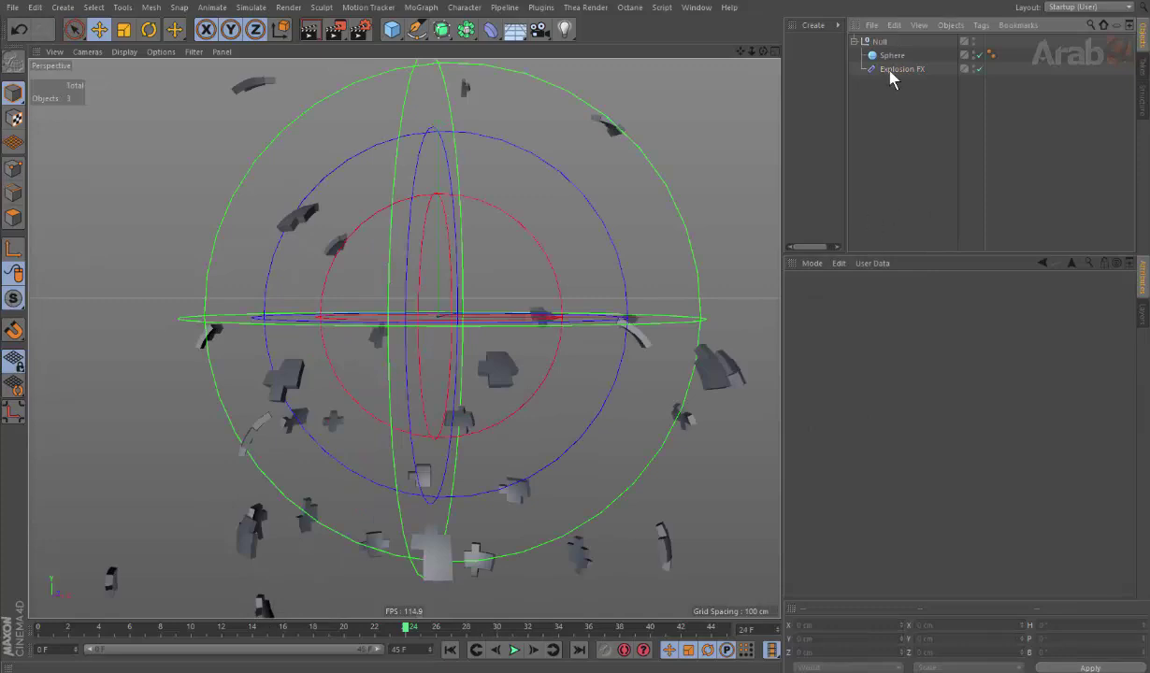
Step: Reselect Explosion FX, rewind to about frame 12, and open the Cluster Type choices
left_click(890, 71)
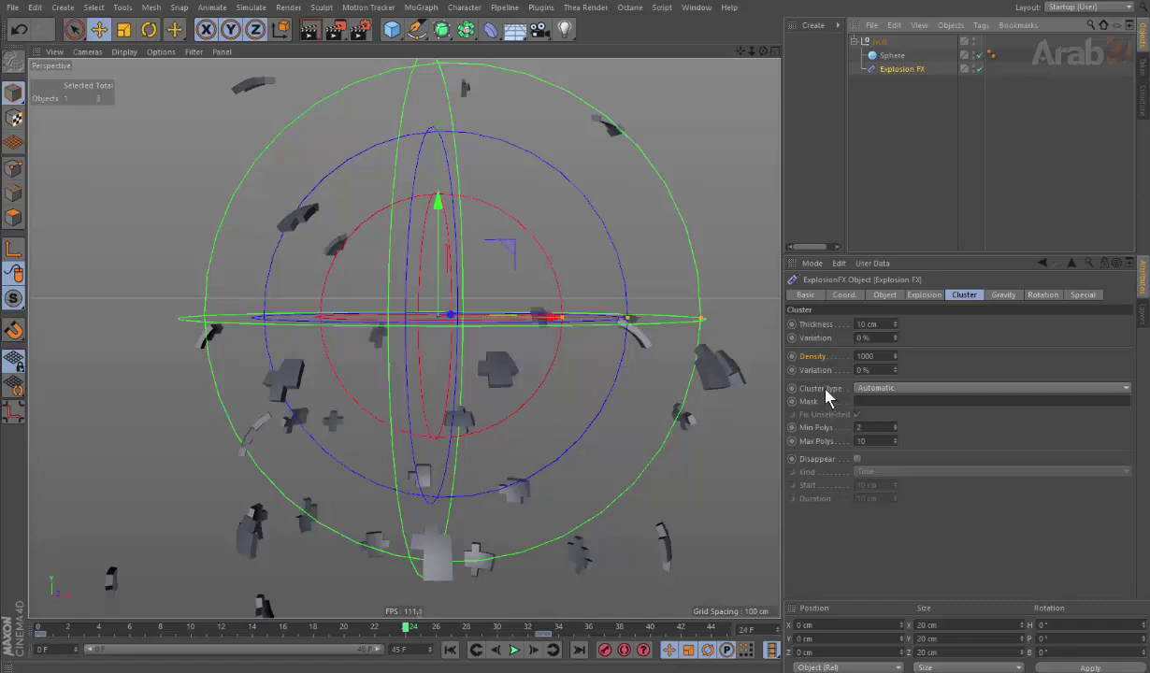
left_click(824, 391)
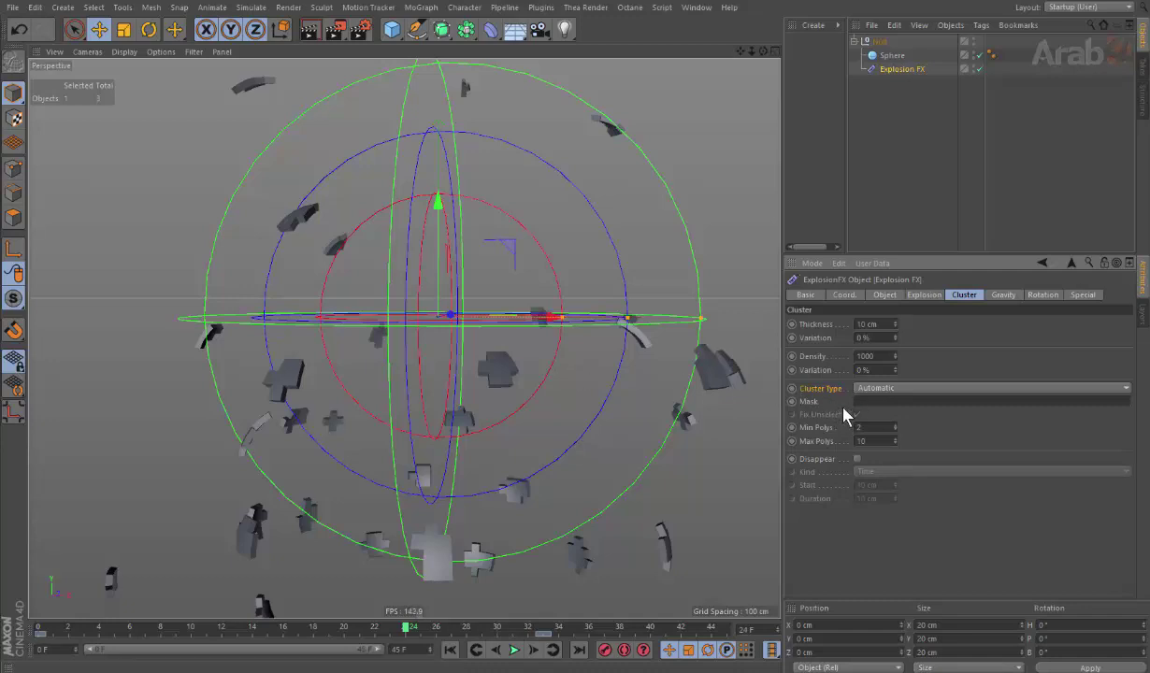
scroll(492, 353, "down", 2)
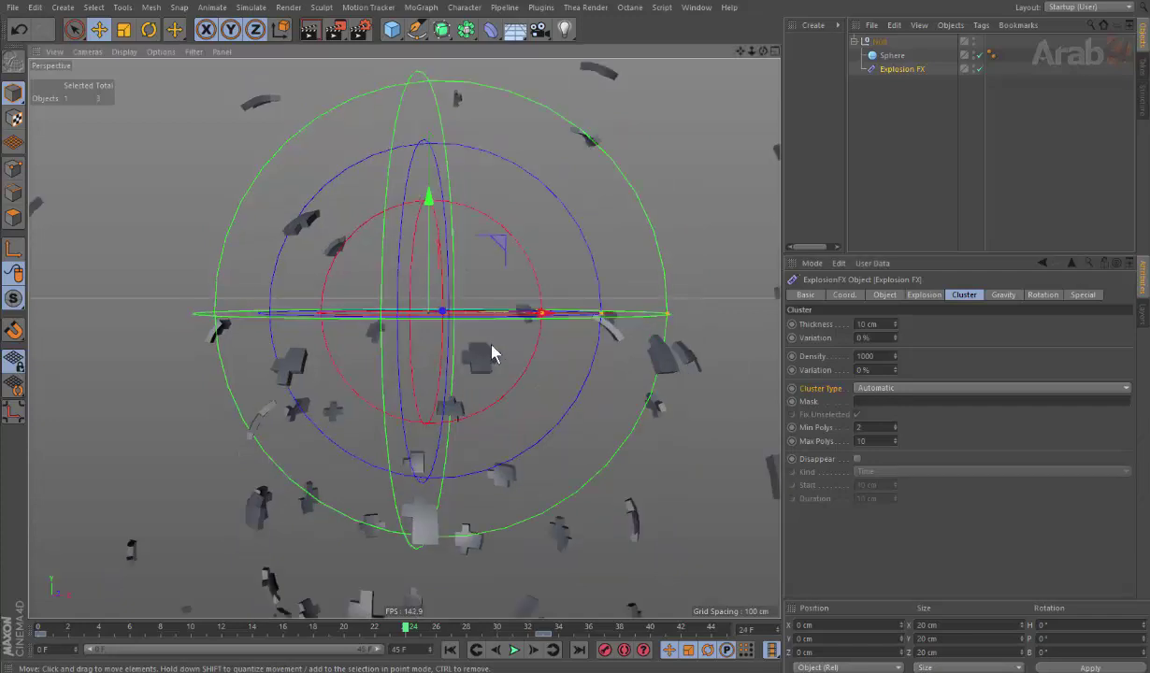
scroll(514, 383, "down", 2)
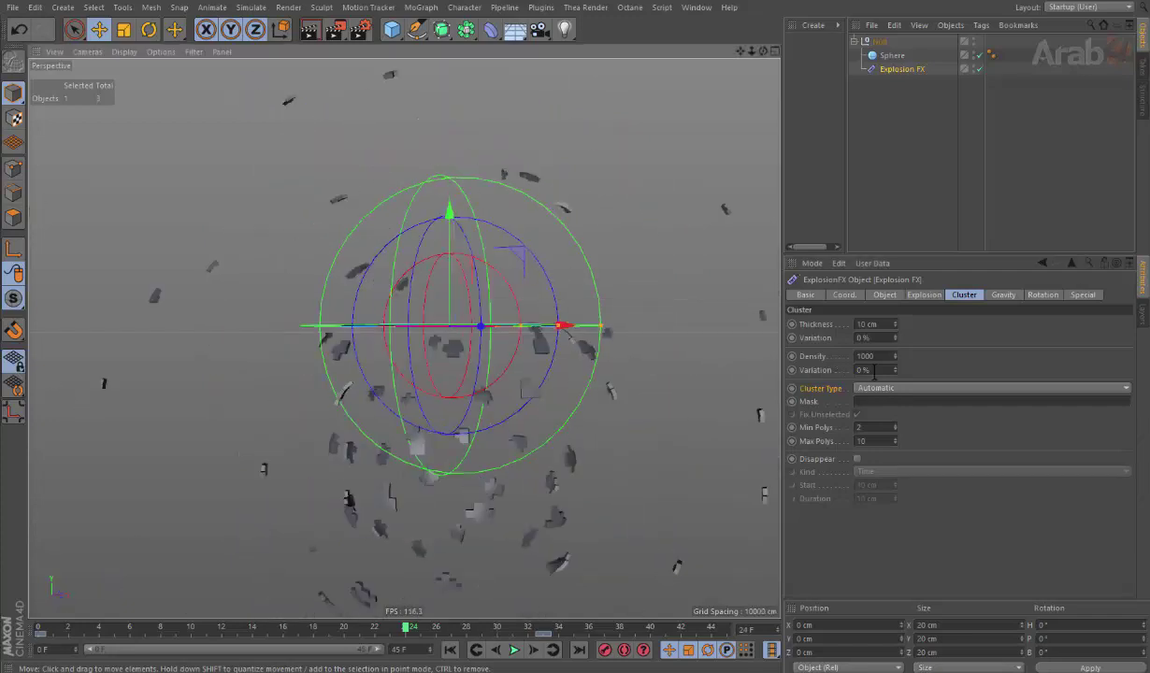
mouse_move(402, 628)
left_mouse_down()
mouse_move(79, 654)
mouse_move(222, 645)
left_mouse_up()
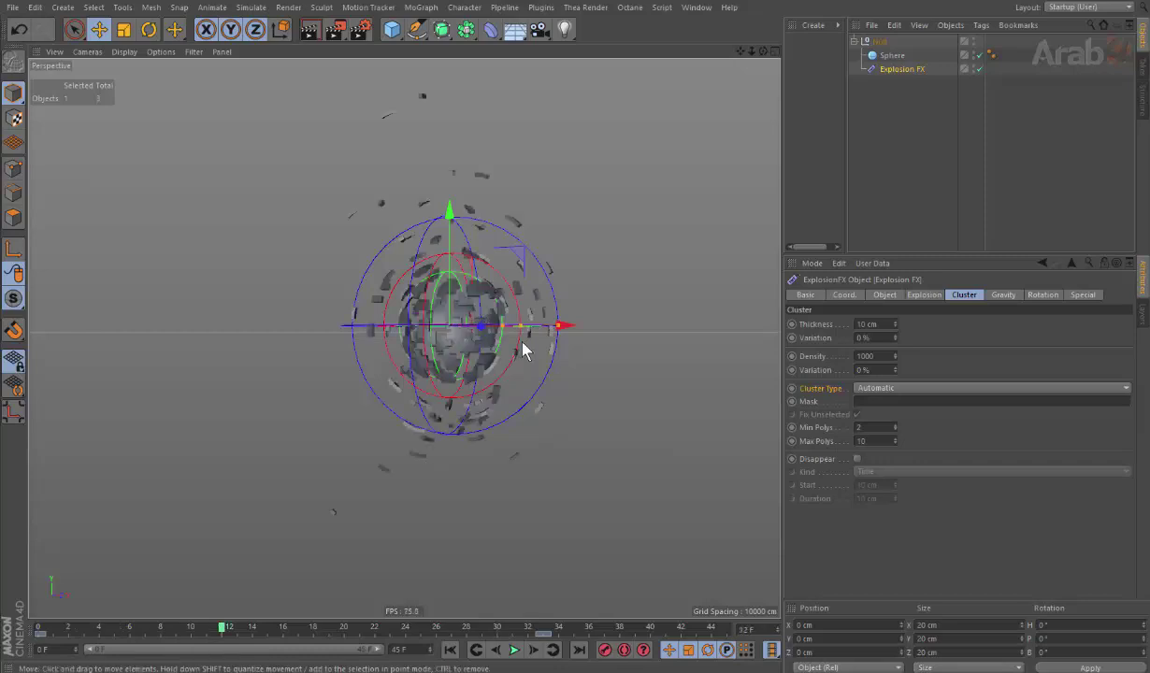
scroll(523, 351, "up", 3)
scroll(448, 432, "up", 2)
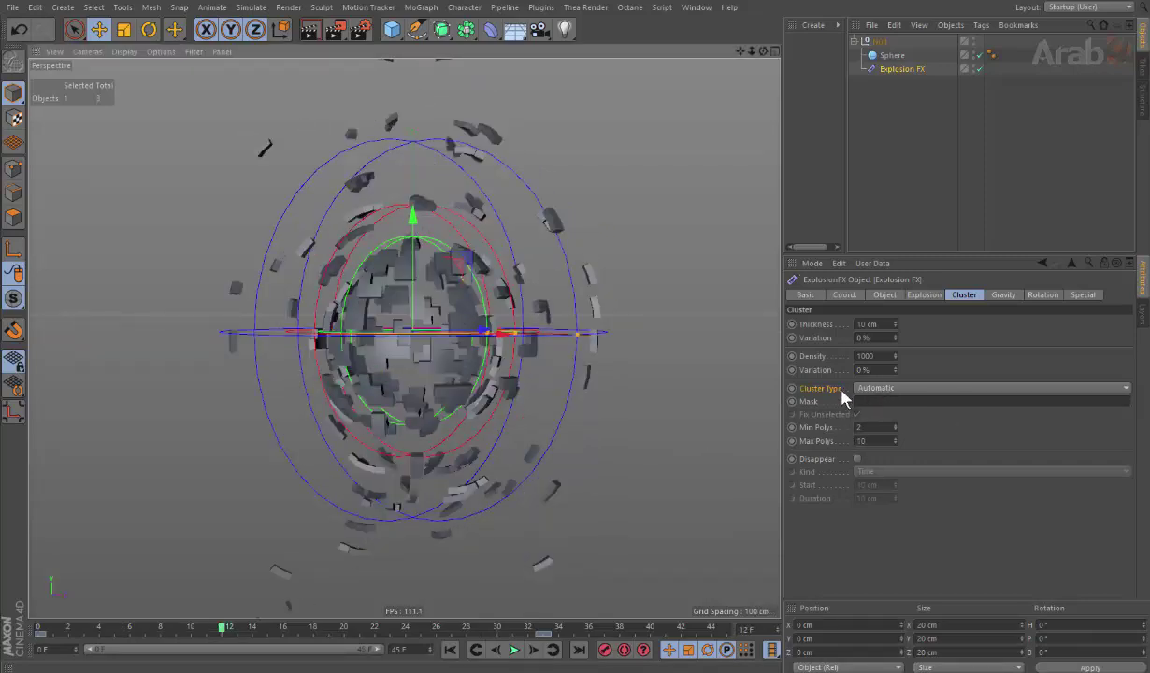
left_click(971, 387)
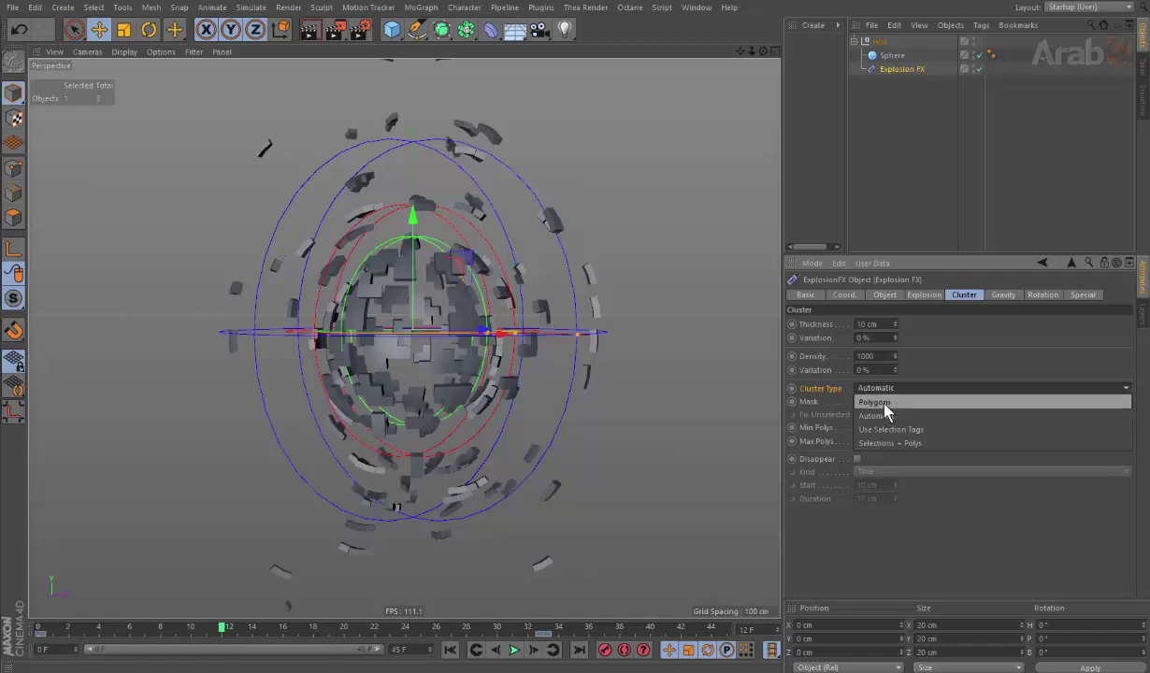
Step: Preview Polygons as the Cluster Type, then switch it back to Automatic
left_click(885, 411)
scroll(492, 331, "down", 3)
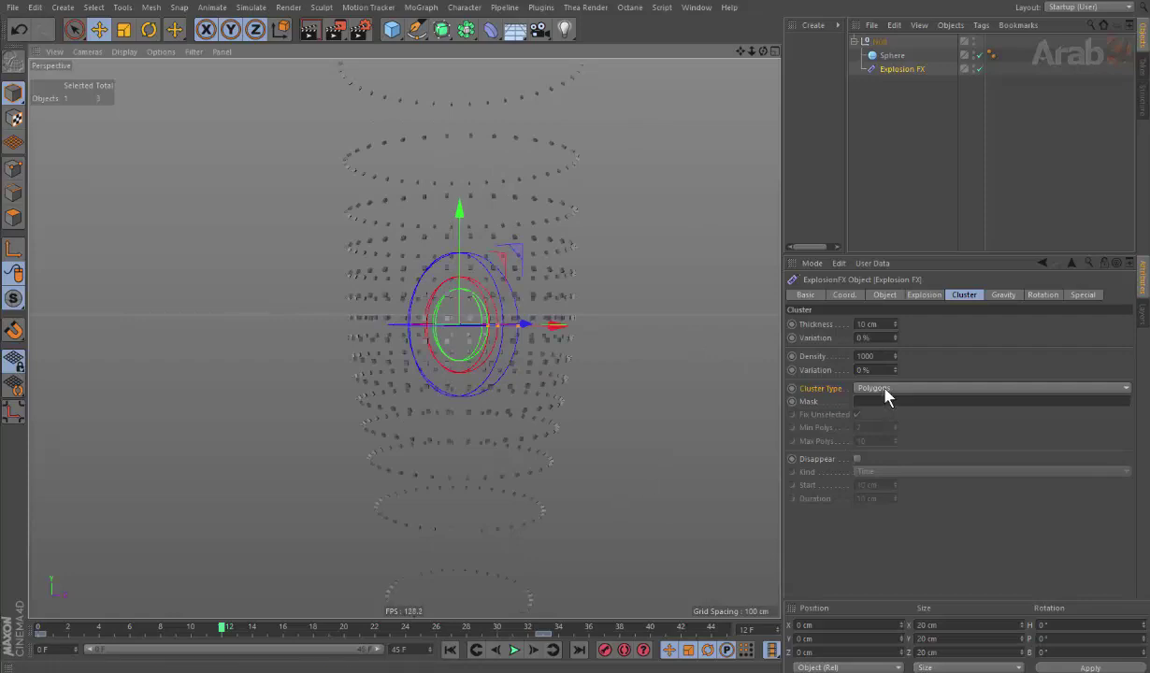
scroll(506, 335, "down", 3)
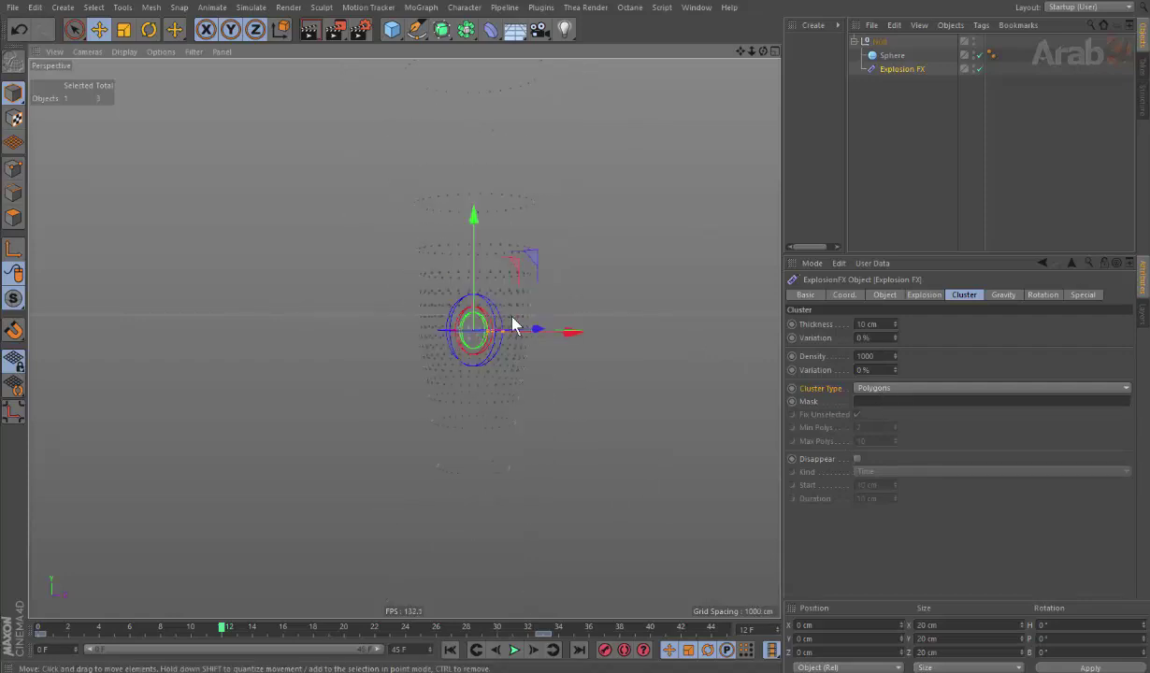
scroll(495, 359, "up", 2)
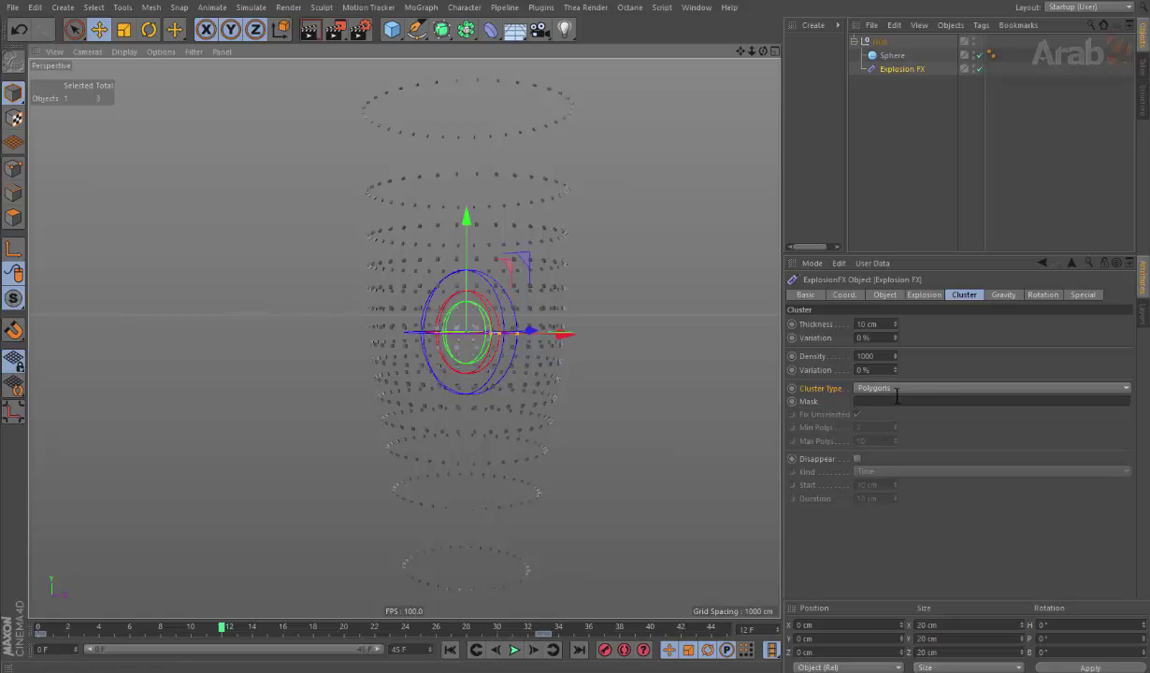
left_click(859, 387)
left_click(860, 400)
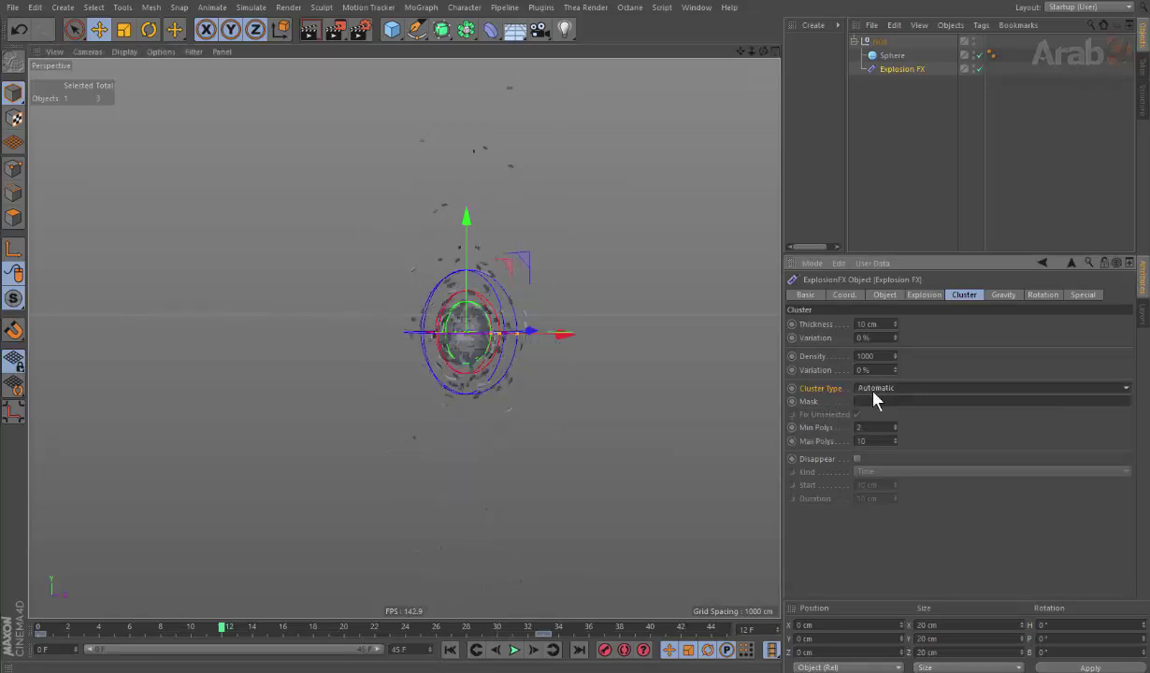
Step: Disable Explosion FX, duplicate Sphere, hide the original, make Sphere.1 editable, re-enable Explosion FX
left_click(978, 69)
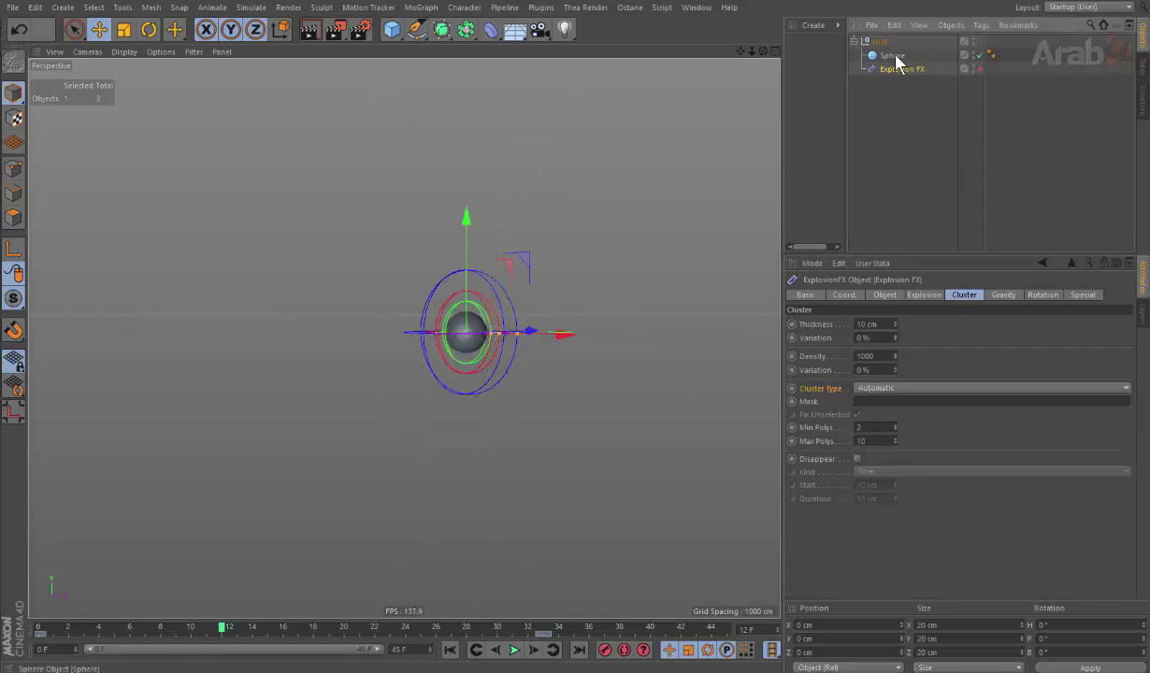
left_click(891, 56)
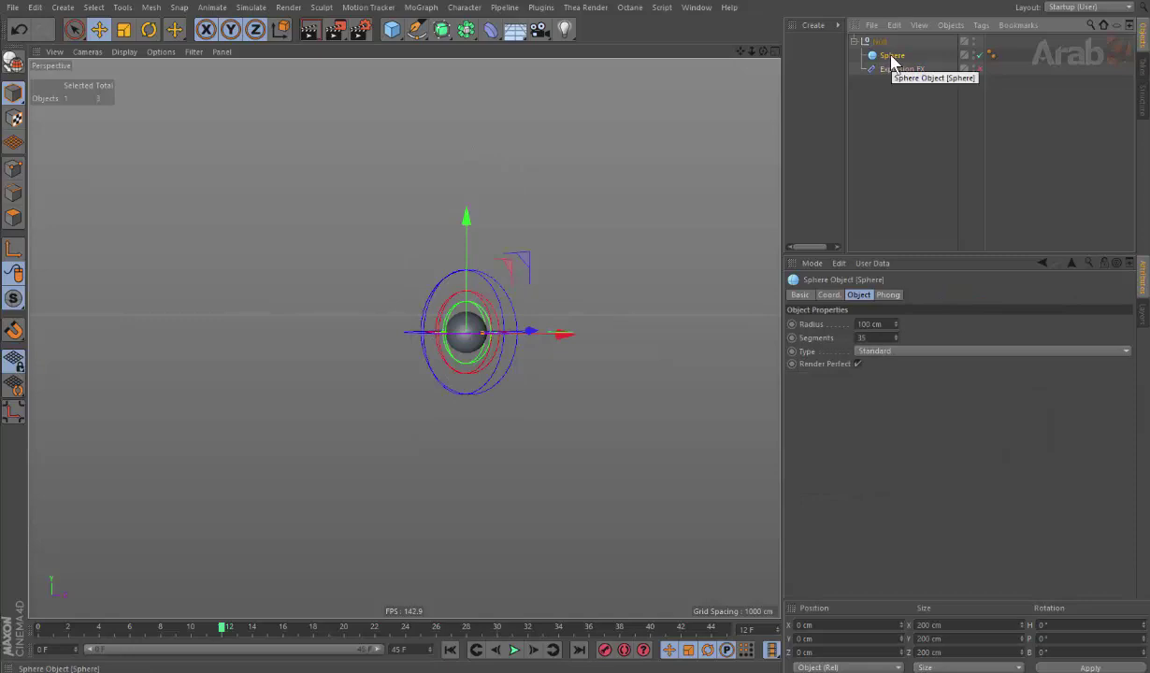
scroll(472, 332, "up", 5)
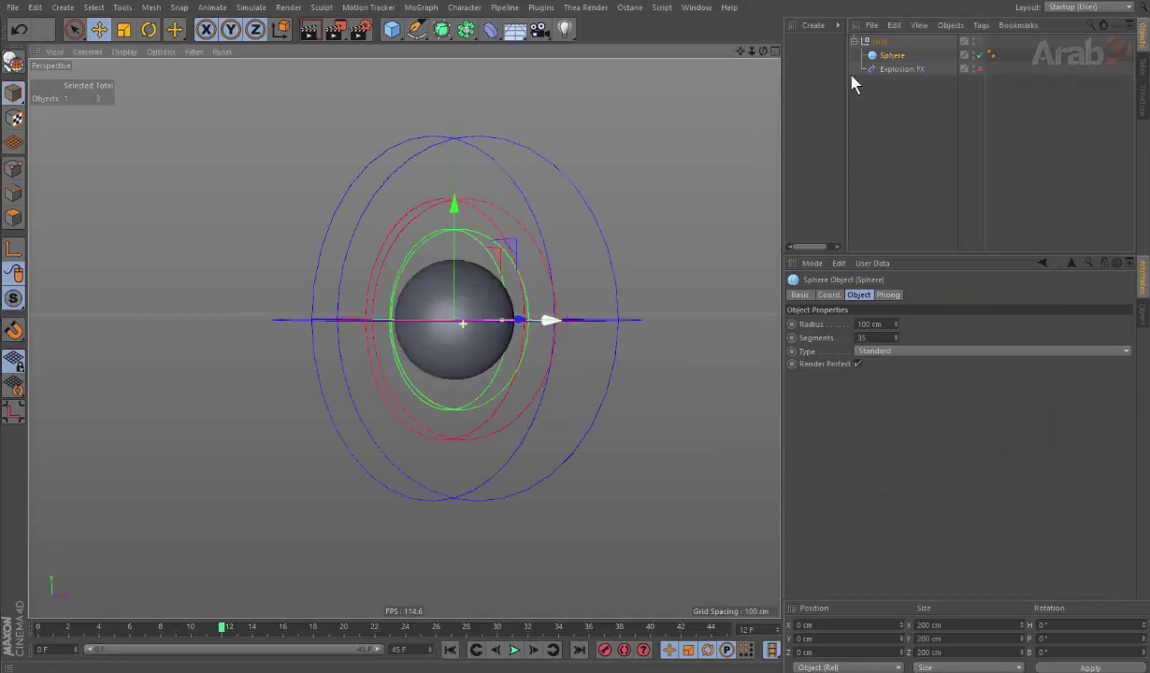
key("ctrl+c")
key("ctrl+v")
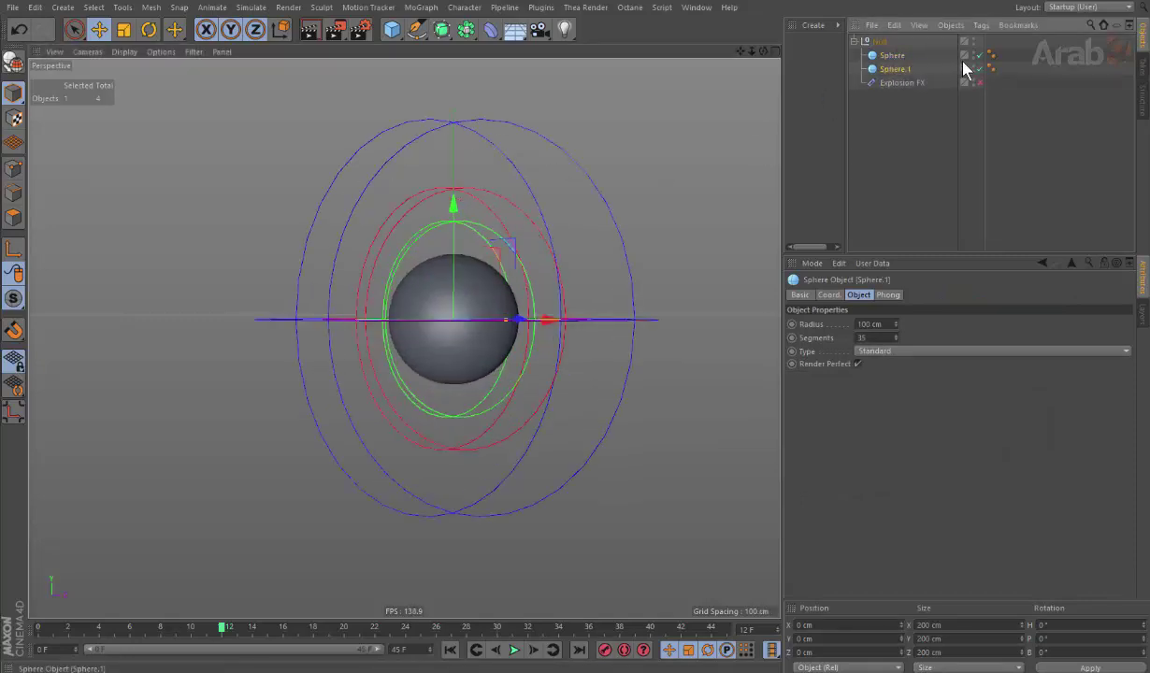
left_click(973, 53)
key("c")
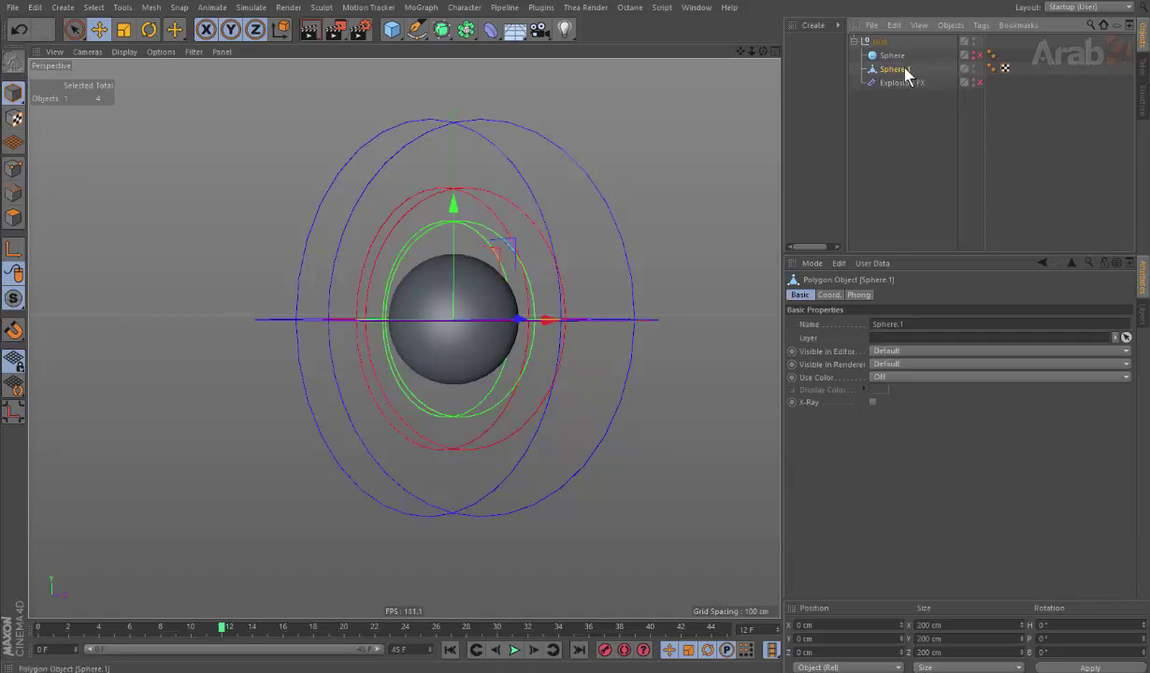
left_click(978, 82)
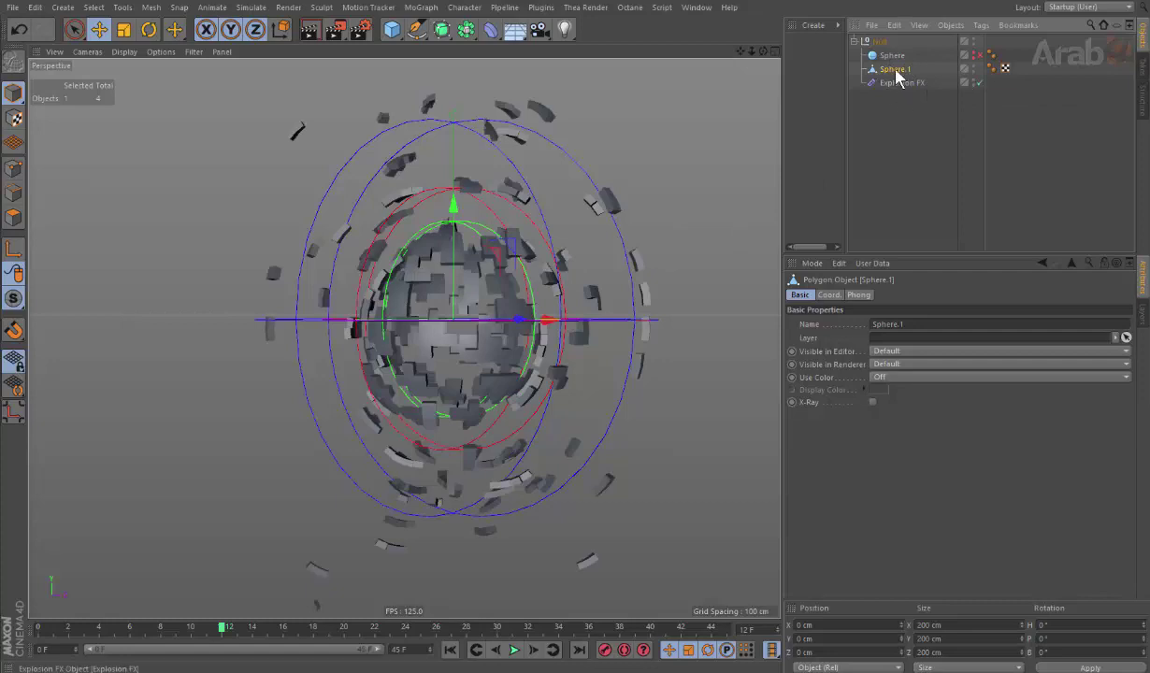
Step: Switch the explosion off again and use Live Selection in Polygons mode with radius 3
key("ctrl+z")
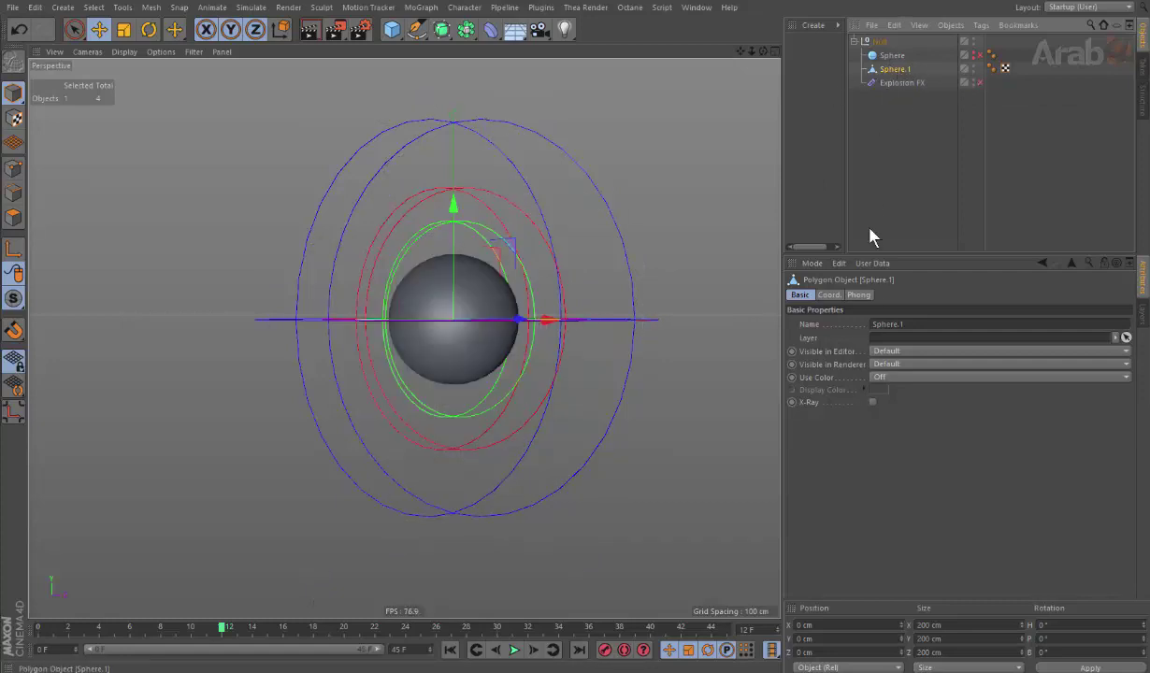
left_click(22, 219)
left_click(74, 29)
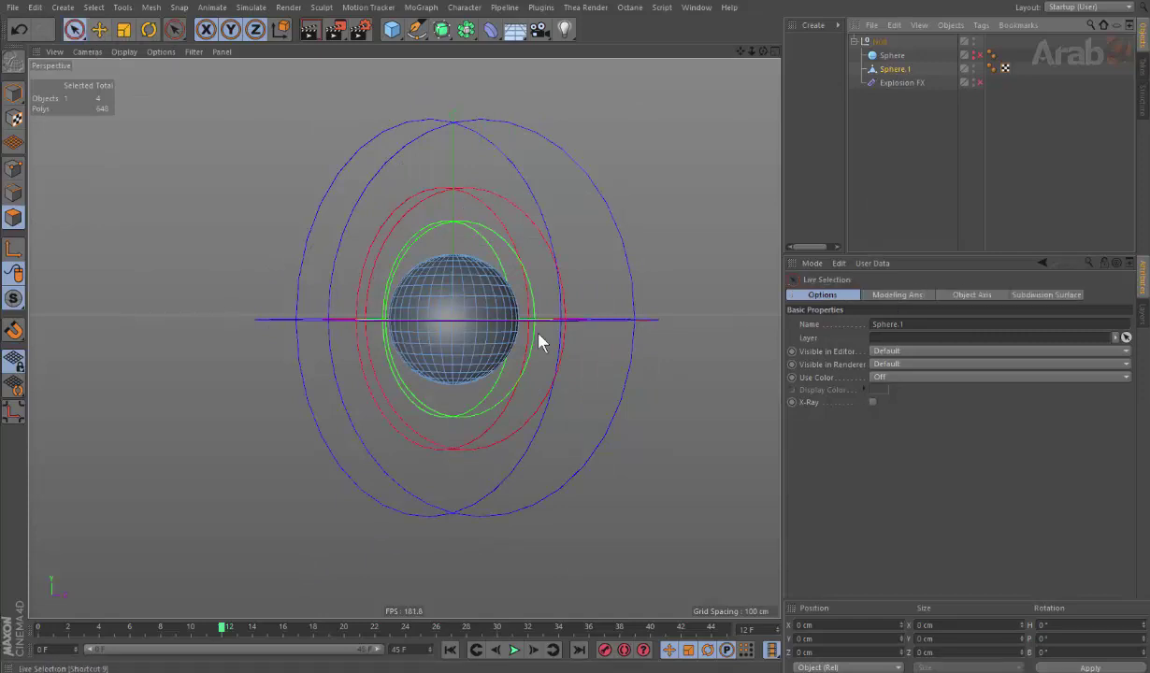
mouse_move(539, 341)
left_mouse_down("alt")
mouse_move(482, 341)
mouse_move(534, 305)
mouse_move(560, 309)
mouse_move(426, 359)
left_mouse_up("alt")
double_click(937, 323)
type("3")
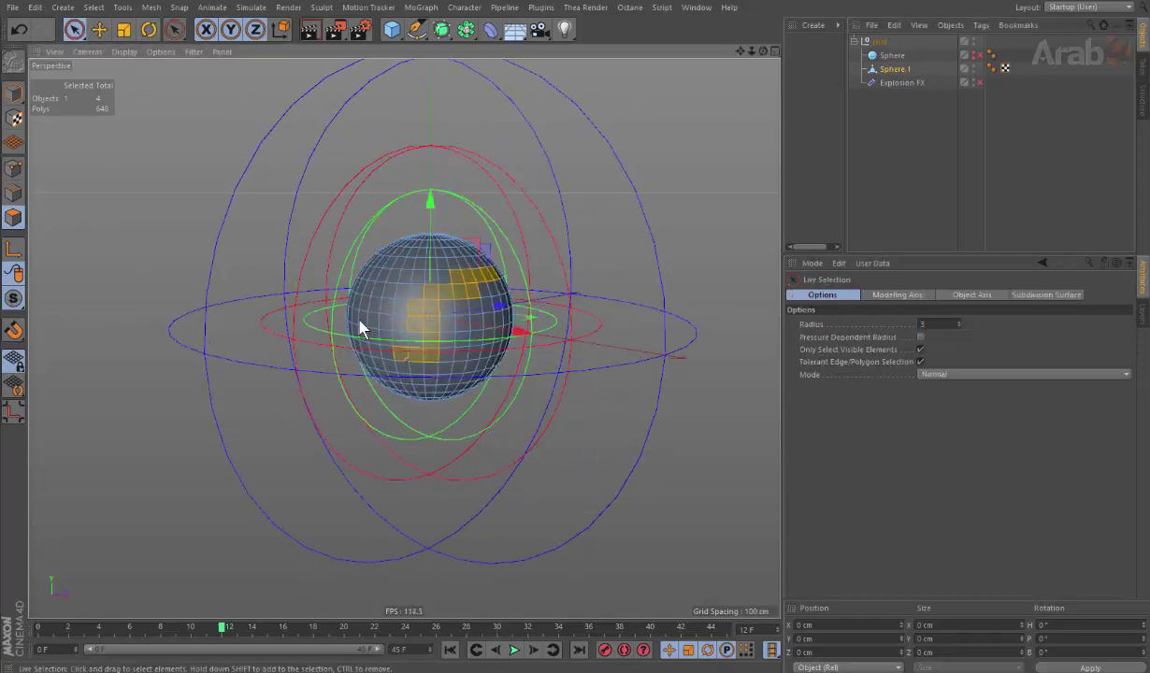
Step: Paint scattered polygon patches on Sphere.1 while orbiting around it
left_click_drag(359, 327, 351, 308)
mouse_move(605, 410)
left_mouse_down("alt")
mouse_move(343, 350)
mouse_move(413, 388)
mouse_move(479, 311)
mouse_move(488, 339)
left_mouse_up("alt")
mouse_move(410, 379)
left_mouse_down("alt")
mouse_move(584, 409)
mouse_move(610, 403)
left_mouse_up("alt")
left_click(884, 70)
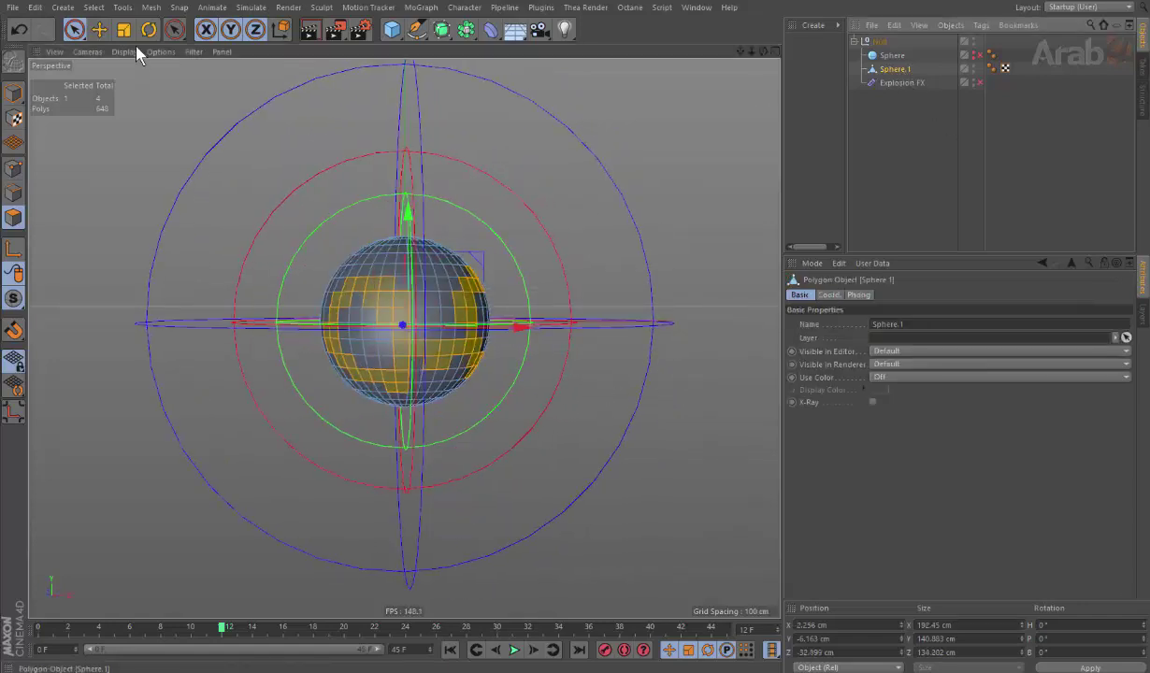
left_click(94, 7)
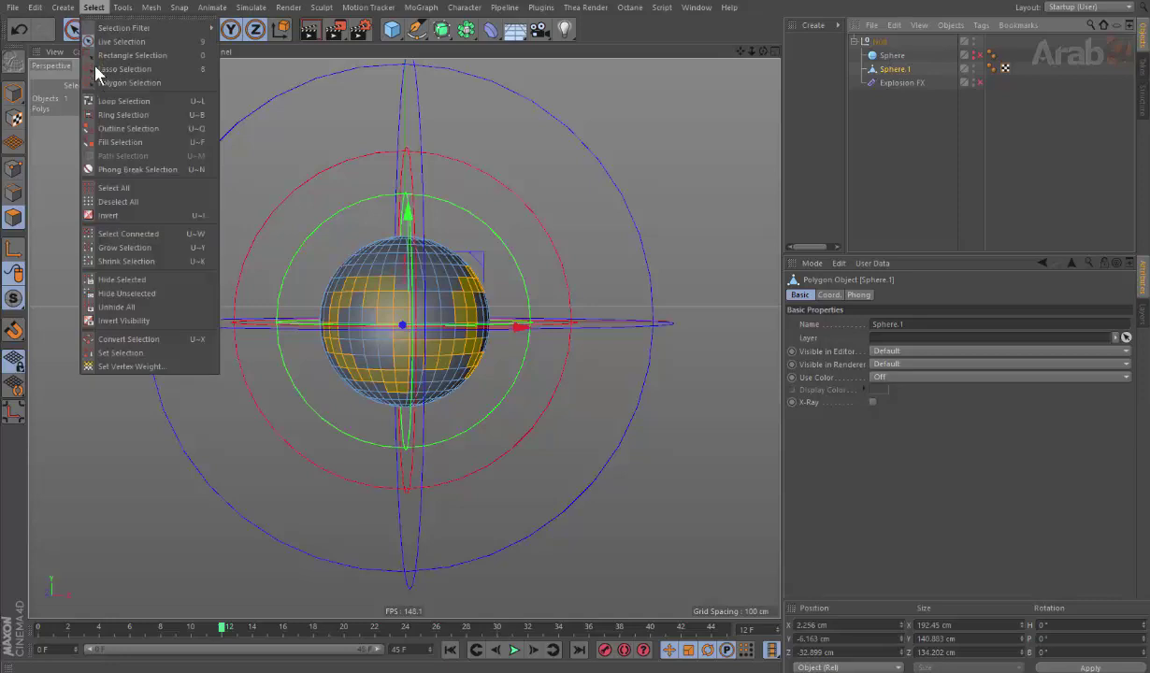
Step: Use Set Selection to create the Polygon Selection tag, deselect it, and re-enable Explosion FX
left_click(126, 353)
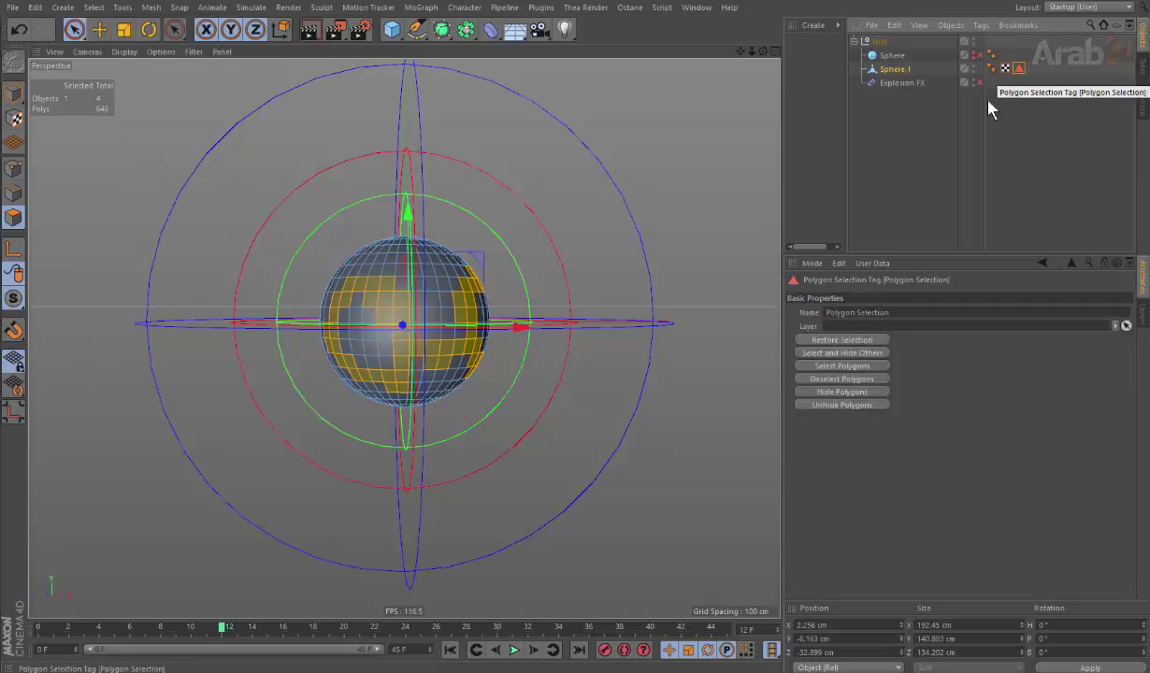
left_click(1014, 78)
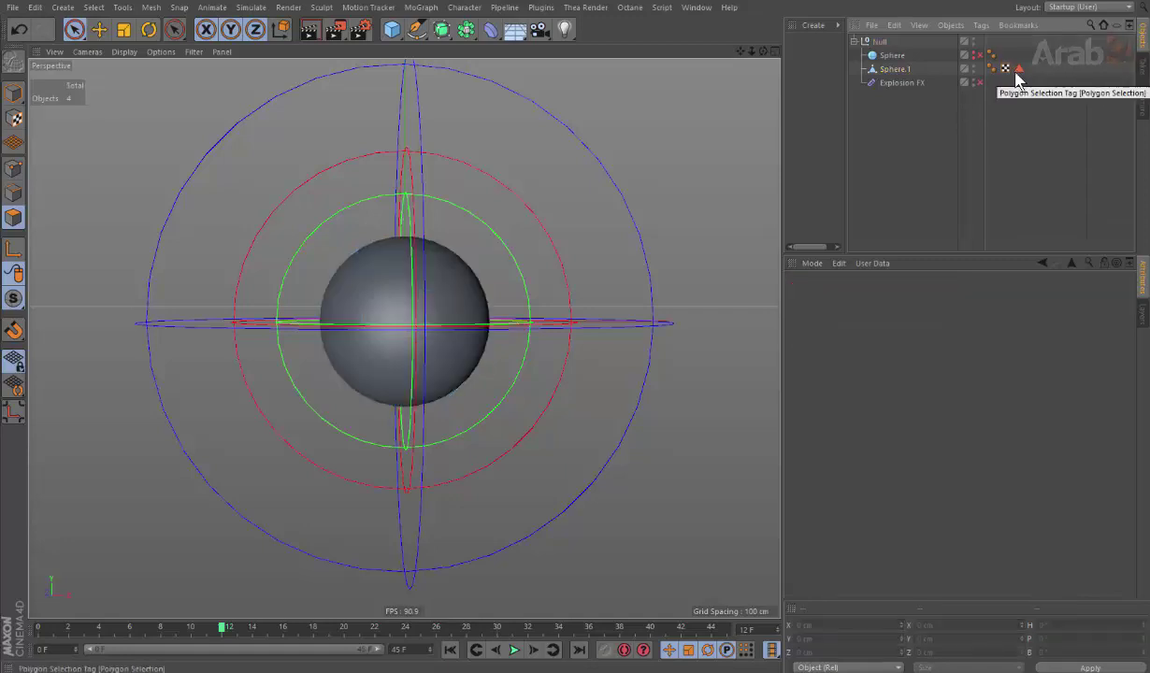
left_click(979, 82)
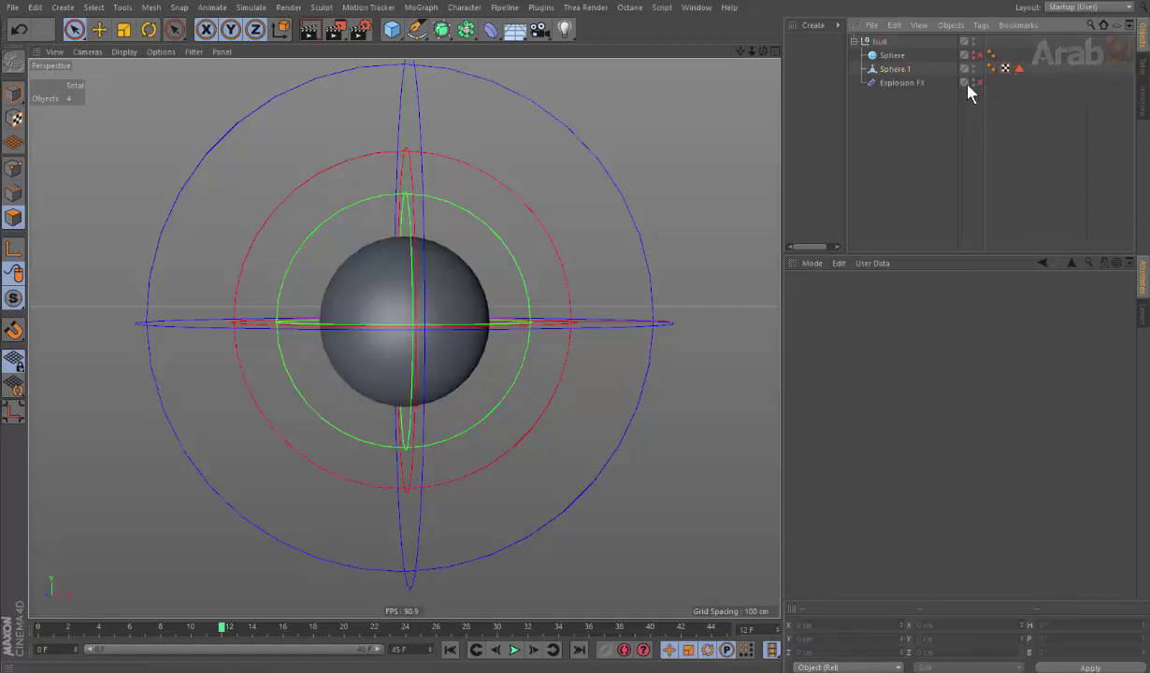
Step: Set Cluster Type to Polygons and use the Polygon Selection tag as the Mask
left_click(898, 86)
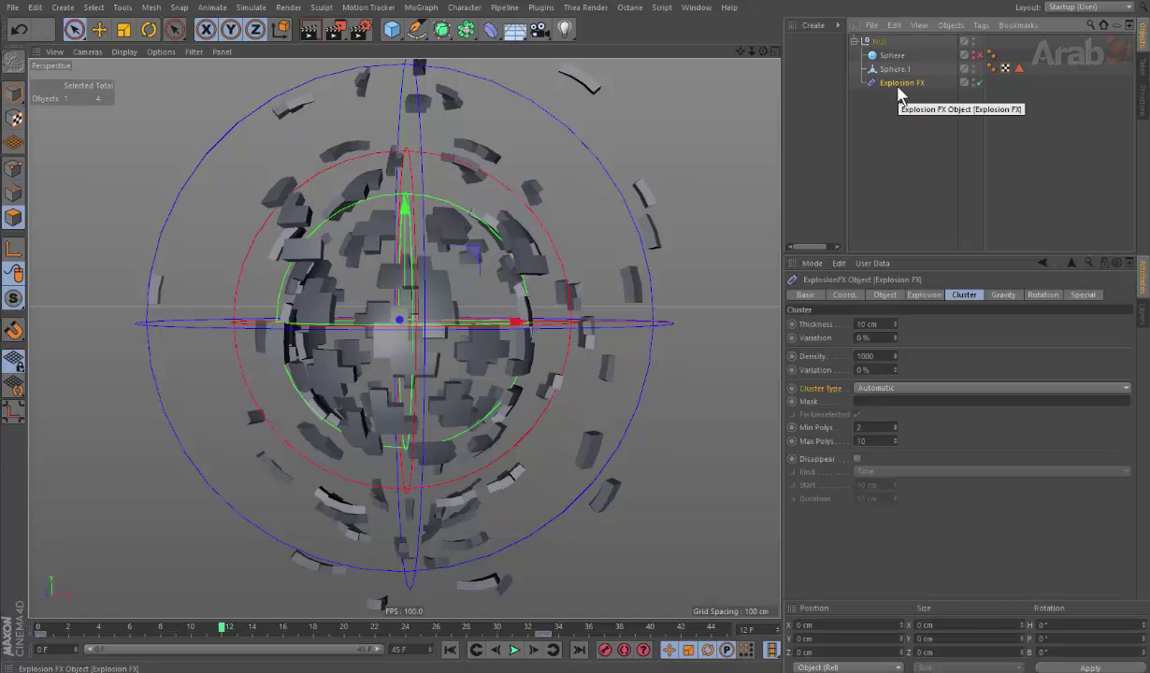
left_click(921, 386)
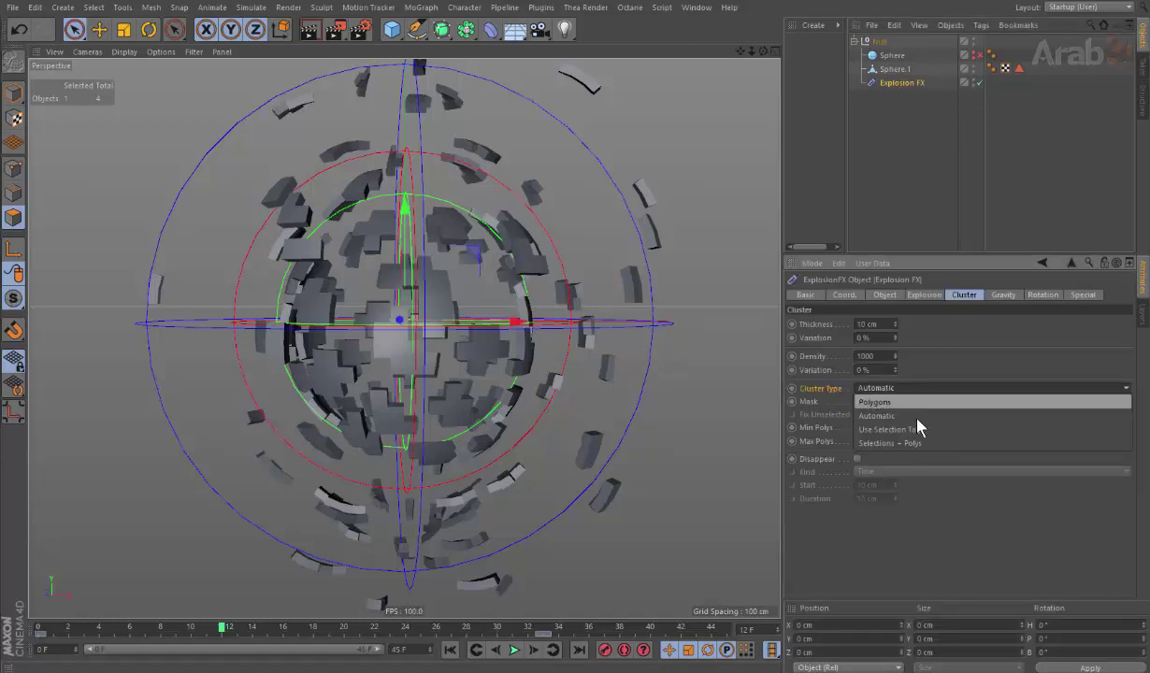
left_click(914, 402)
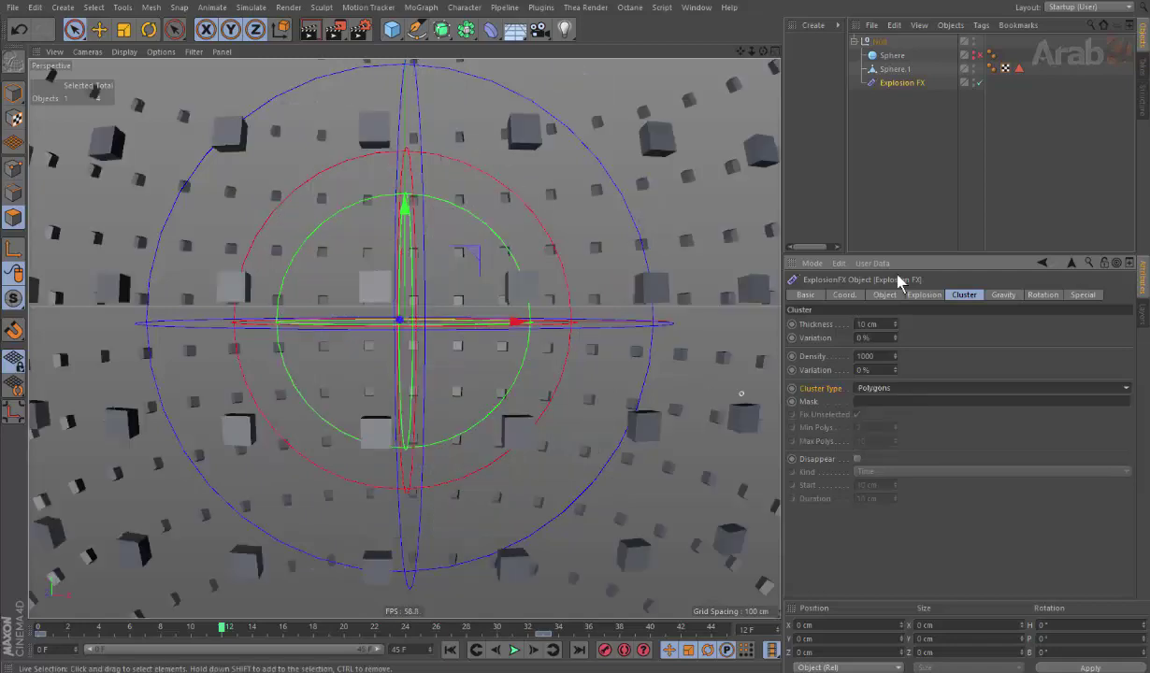
left_click_drag(1018, 69, 880, 403)
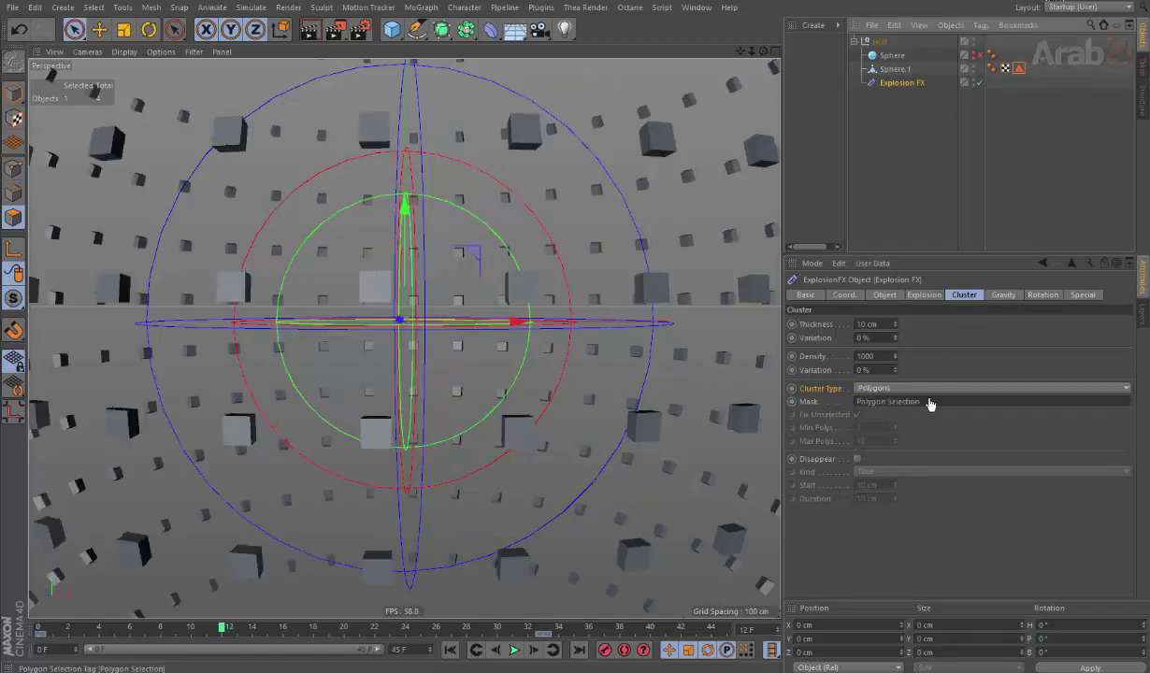
scroll(429, 265, "down", 4)
scroll(440, 277, "up", 1)
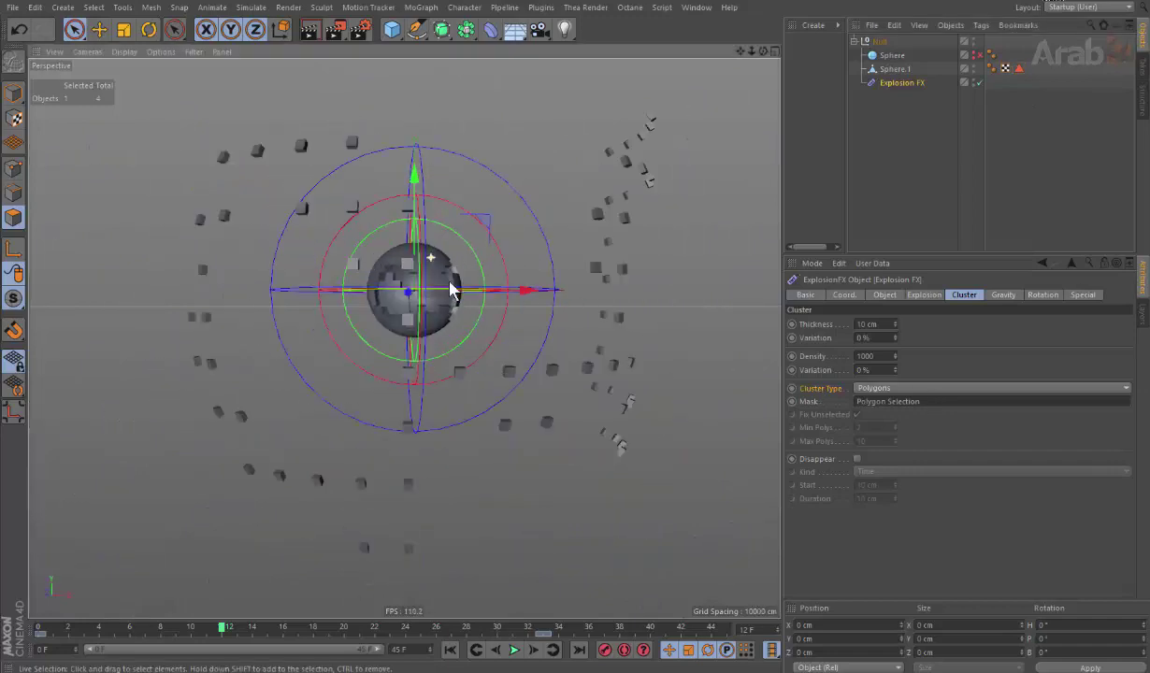
mouse_move(450, 289)
left_mouse_down("alt")
mouse_move(540, 289)
mouse_move(436, 275)
mouse_move(347, 282)
mouse_move(433, 290)
mouse_move(448, 275)
mouse_move(425, 264)
left_mouse_up("alt")
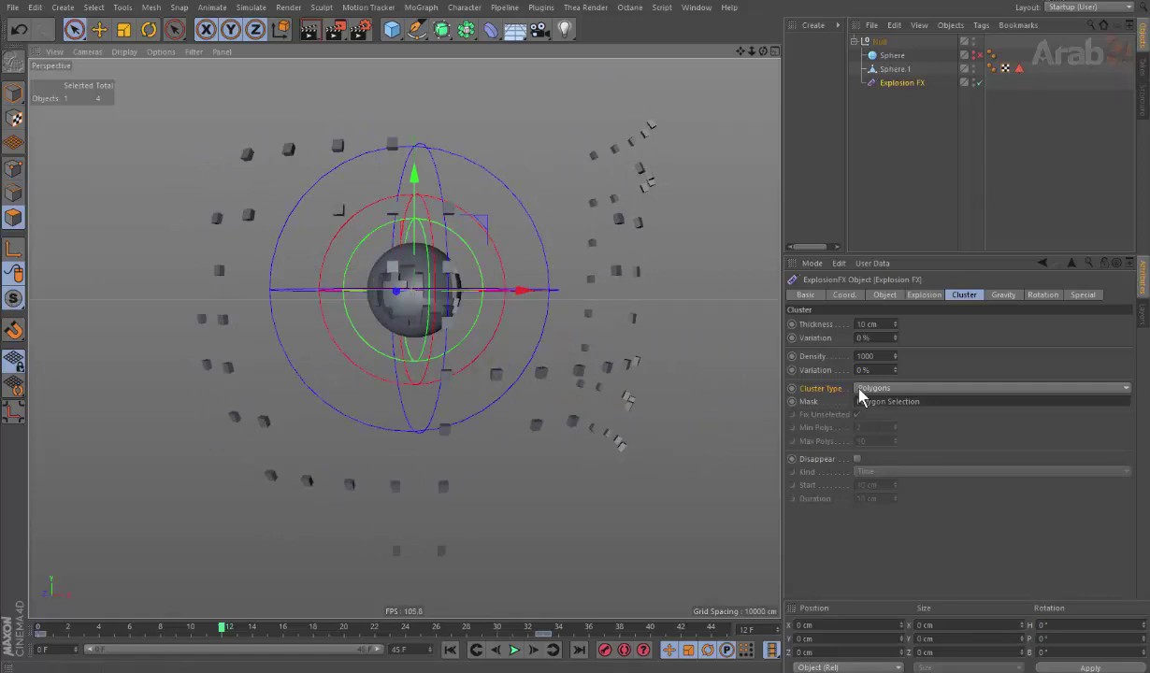
Step: Scrub the blast, tweak Density Variation and Thickness, then reset Thickness to 10 cm
left_click(167, 626)
left_click_drag(182, 635, 358, 641)
left_click_drag(241, 647, 197, 646)
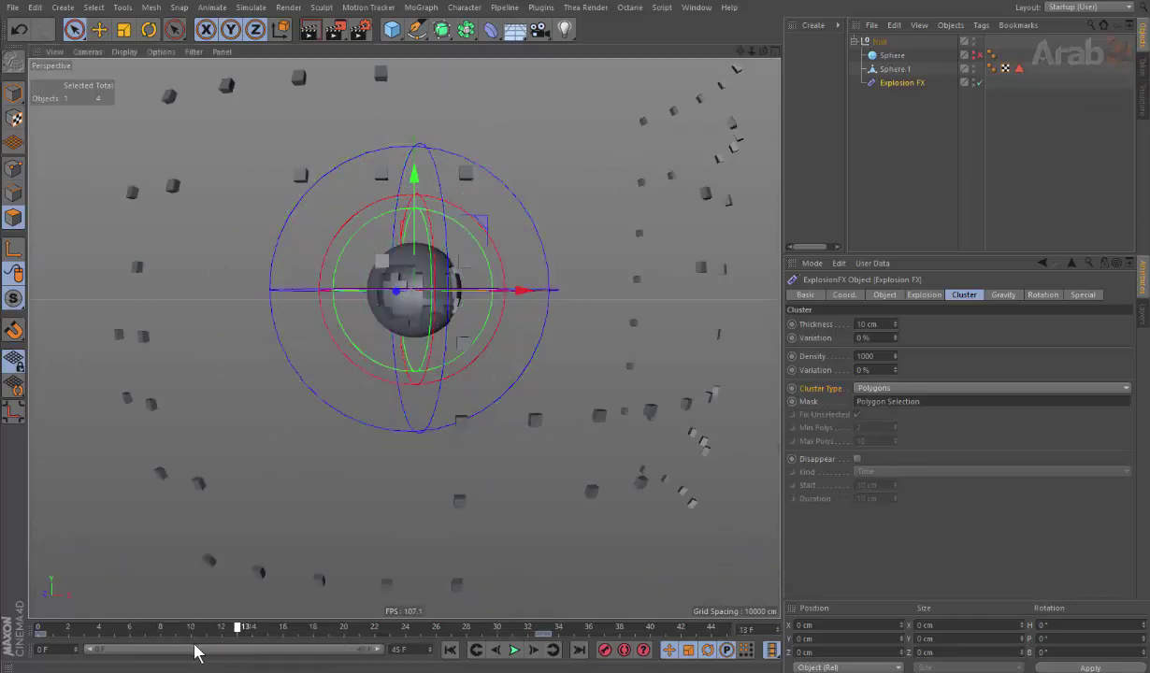
left_click_drag(826, 380, 894, 280)
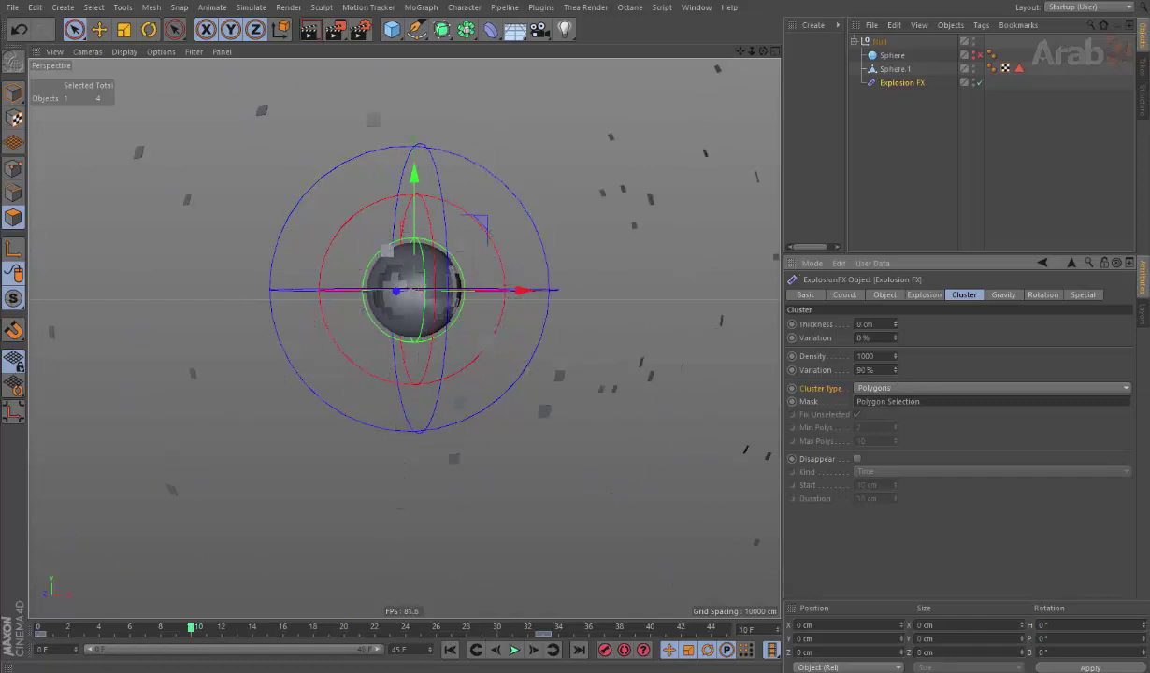
mouse_move(894, 324)
left_mouse_down()
mouse_move(894, 299)
mouse_move(895, 348)
mouse_move(888, 337)
left_mouse_up()
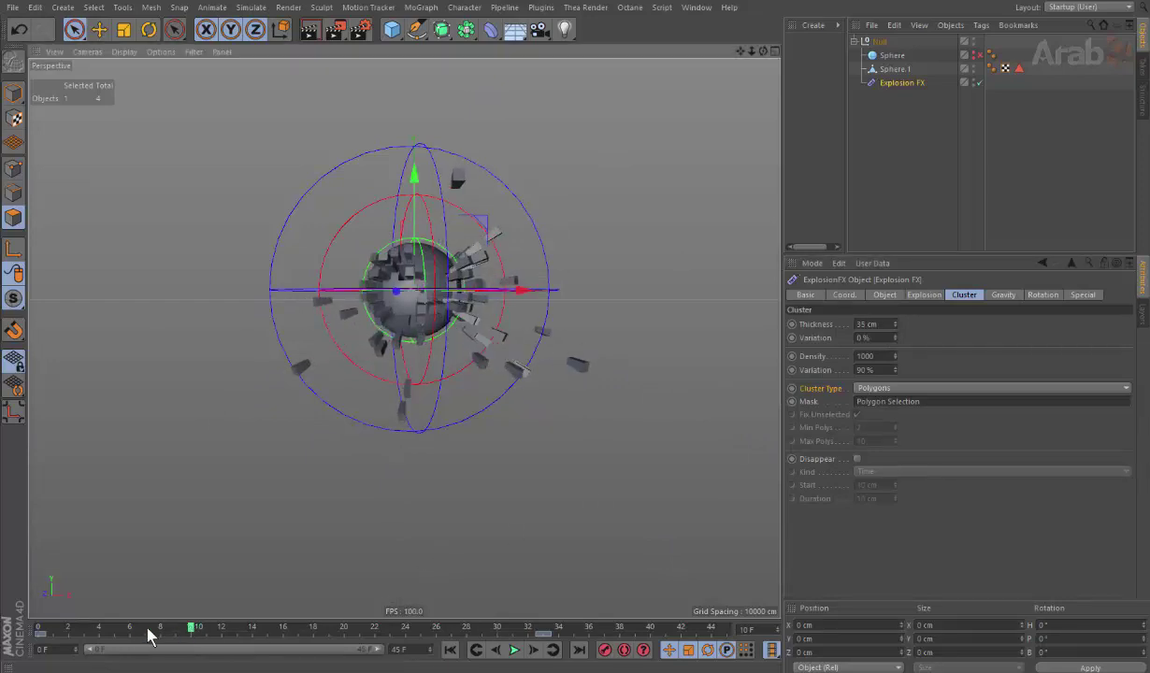
mouse_move(128, 626)
left_mouse_down()
mouse_move(425, 634)
mouse_move(154, 660)
mouse_move(234, 644)
left_mouse_up()
scroll(402, 274, "up", 2)
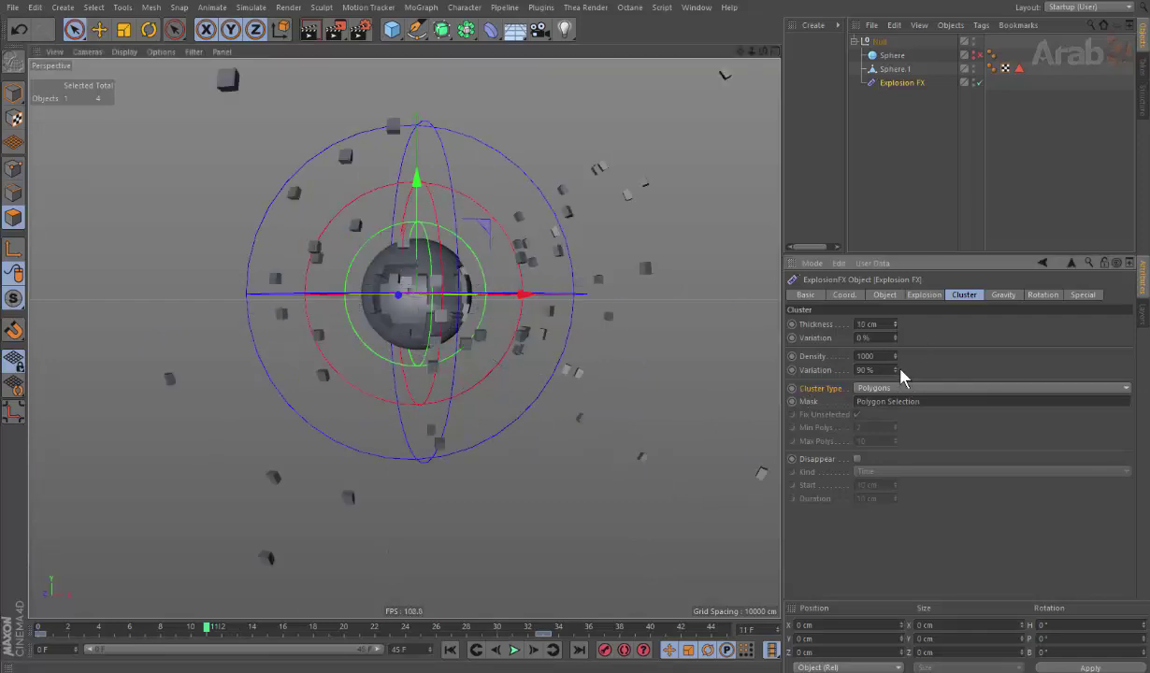
right_click(863, 353)
left_click(895, 396)
Step: Switch Cluster Type to Use Selection Tags and set Density Variation to 0%
left_click(972, 388)
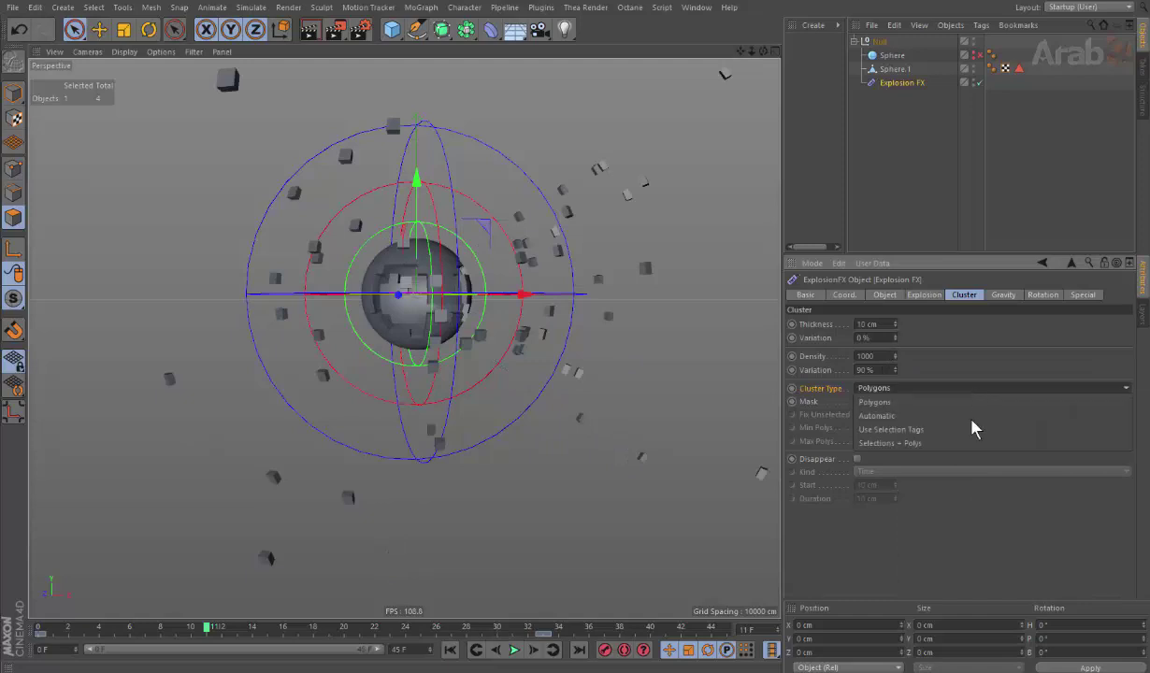
left_click(923, 430)
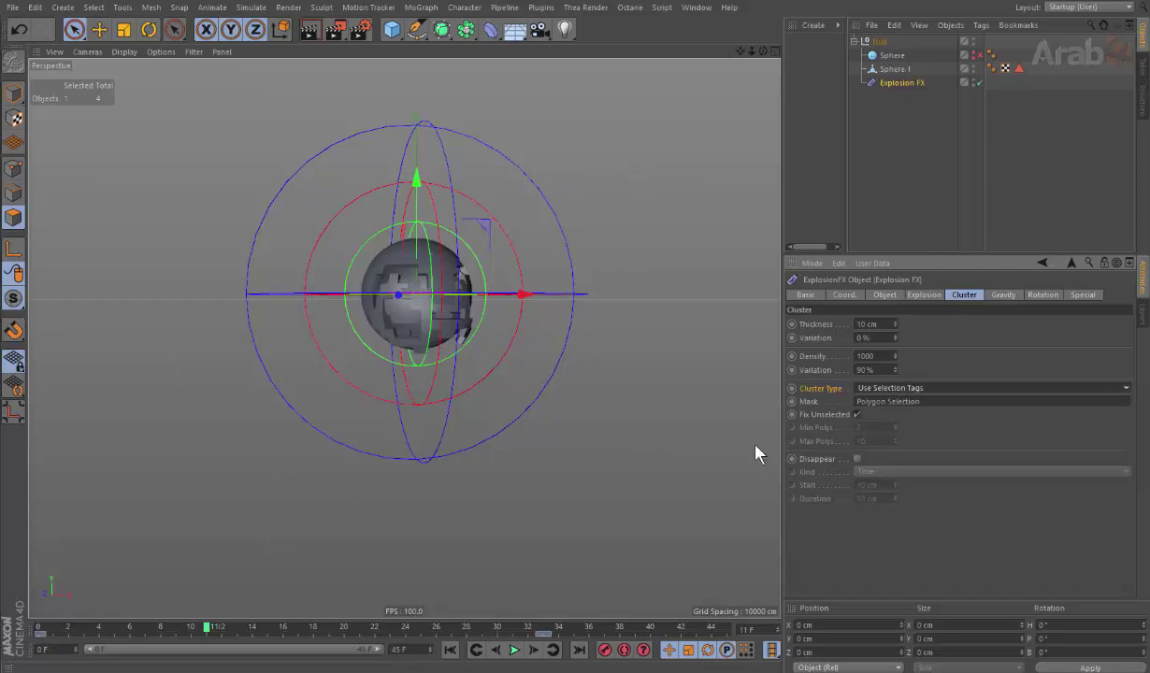
left_click(115, 627)
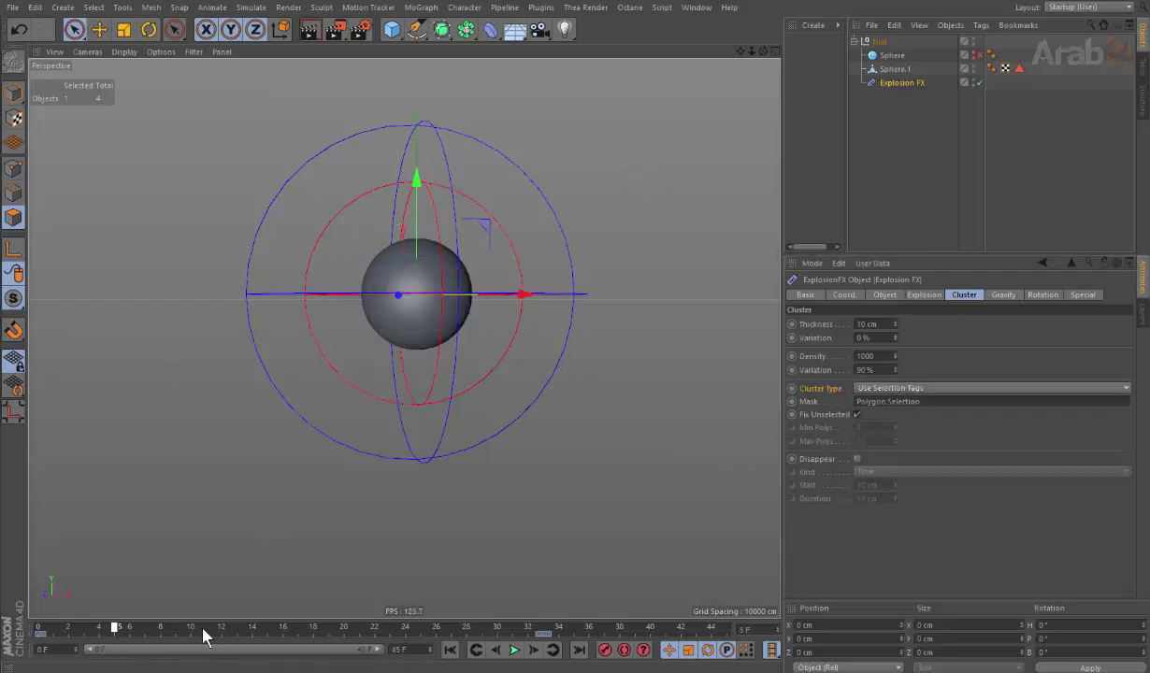
left_click_drag(203, 631, 222, 631)
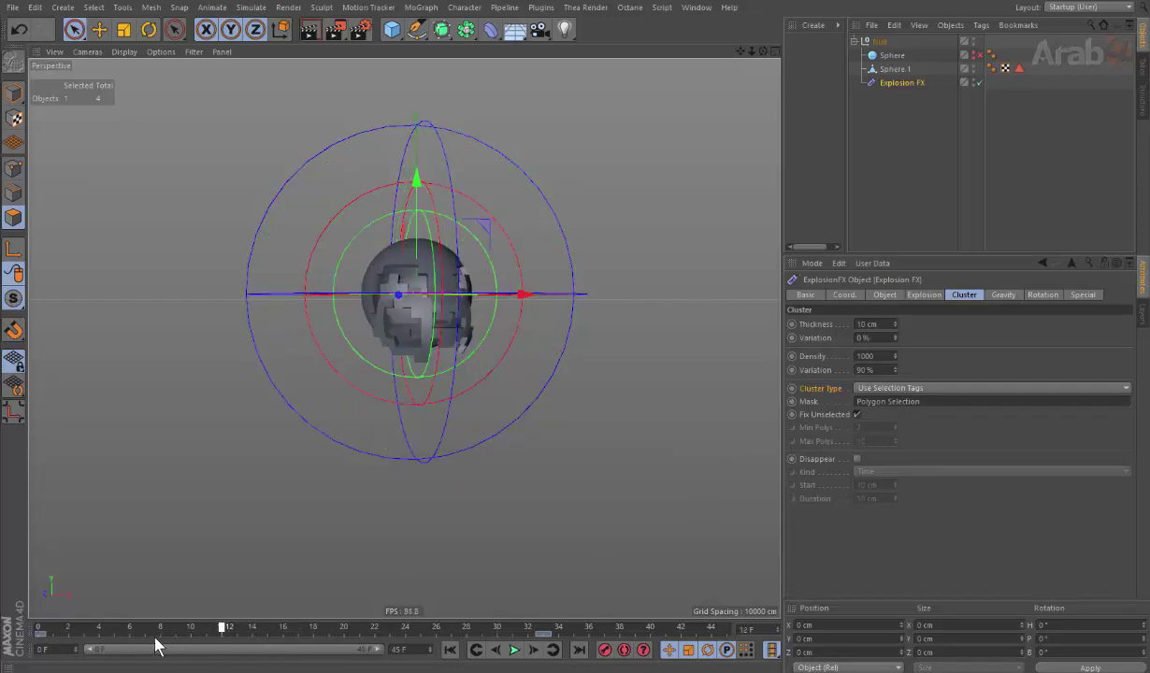
mouse_move(156, 644)
left_mouse_down()
mouse_move(275, 641)
mouse_move(211, 634)
mouse_move(418, 637)
mouse_move(175, 647)
mouse_move(262, 645)
mouse_move(283, 661)
left_mouse_up()
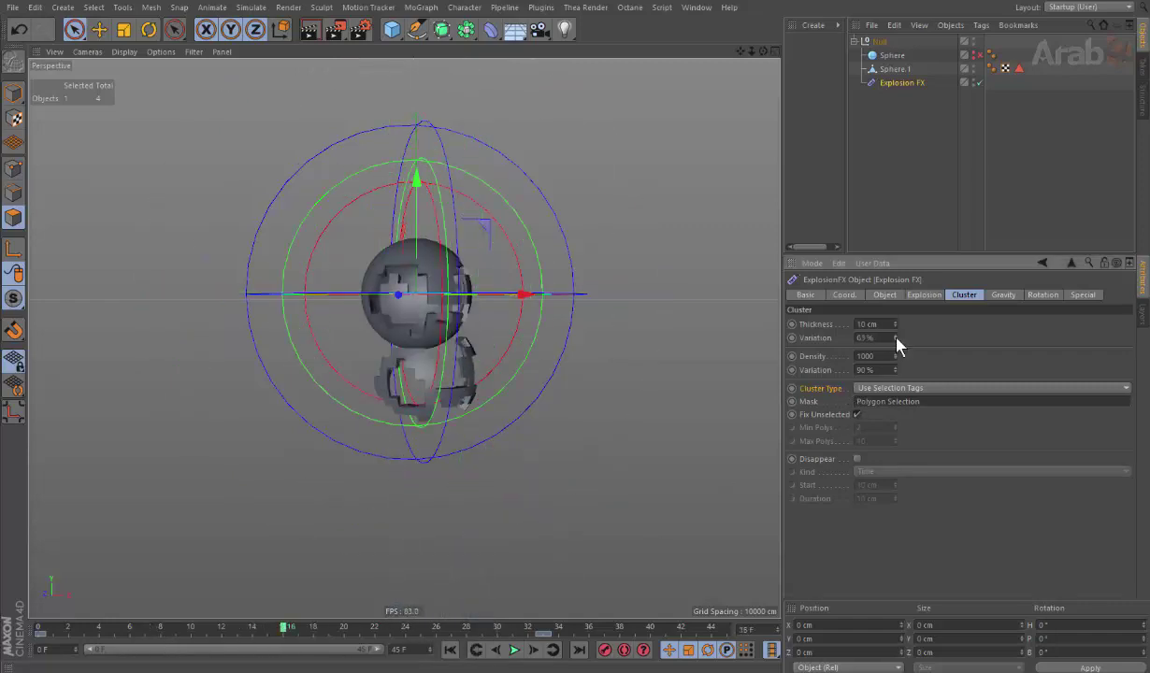
left_click_drag(895, 369, 895, 355)
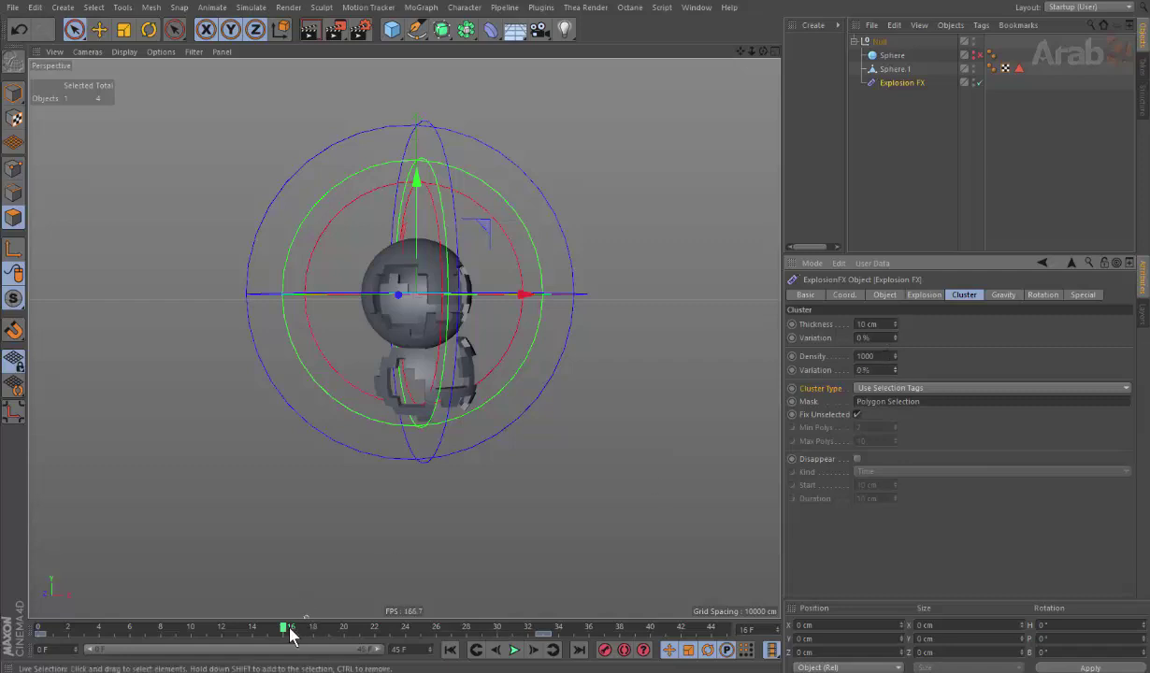
Step: Scrub to watch fragments fall, then change Cluster Type to Selections + Polys
left_click(128, 626)
left_click(206, 626)
left_click_drag(348, 626, 411, 625)
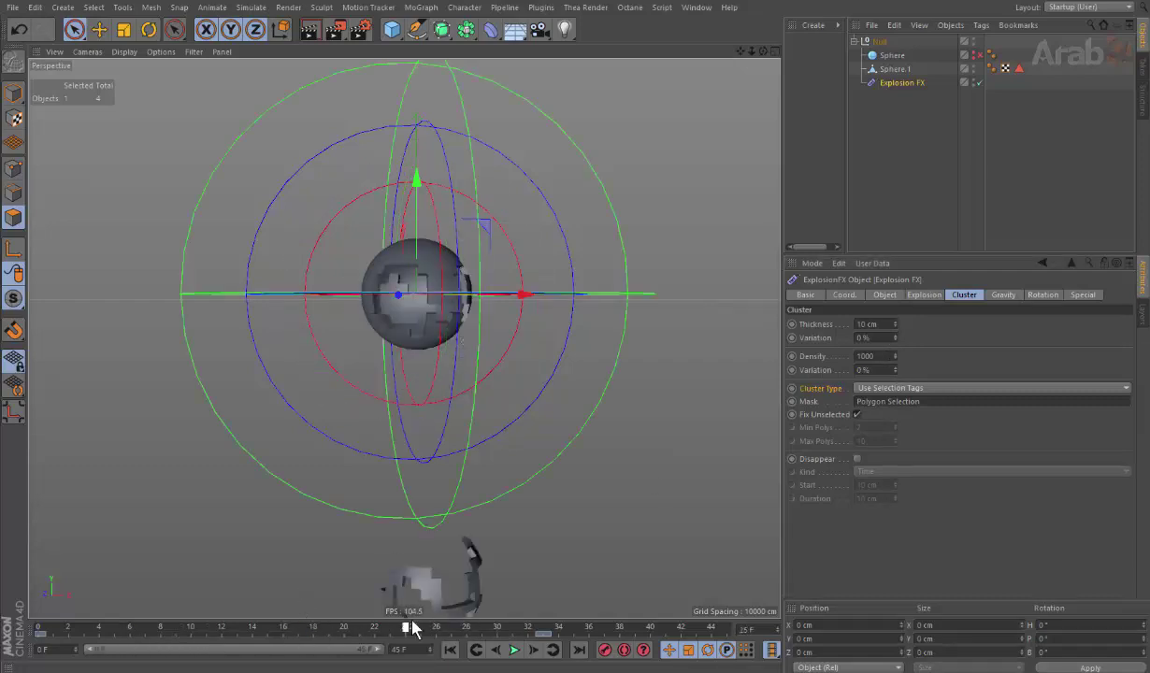
mouse_move(313, 626)
left_mouse_down()
mouse_move(330, 626)
mouse_move(297, 643)
mouse_move(266, 635)
left_mouse_up()
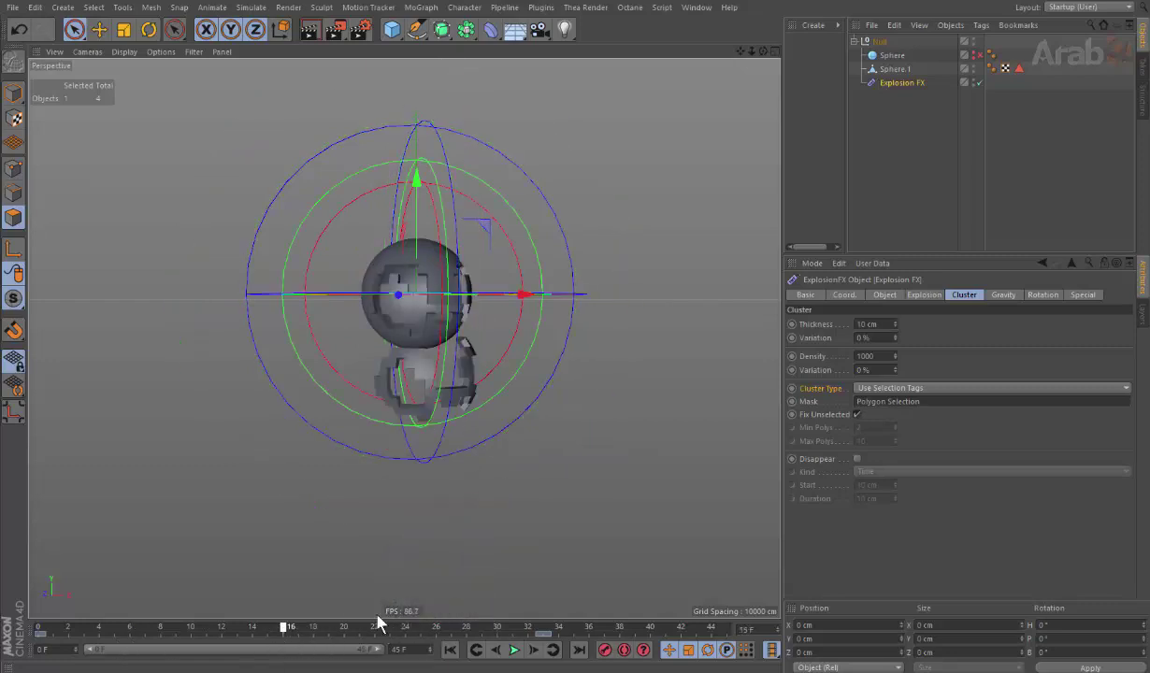
left_click(888, 388)
left_click(911, 432)
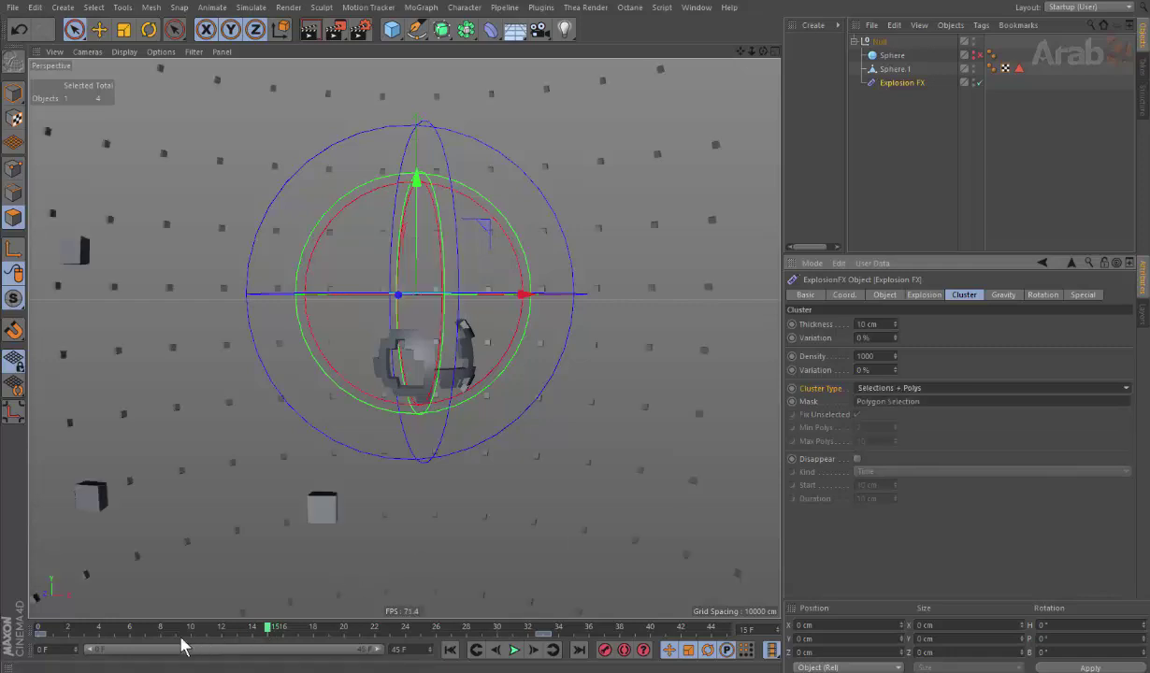
Step: Replay the blast and review the Gravity and Explosion tab settings
mouse_move(180, 642)
left_mouse_down()
mouse_move(155, 642)
mouse_move(398, 642)
mouse_move(217, 647)
left_mouse_up()
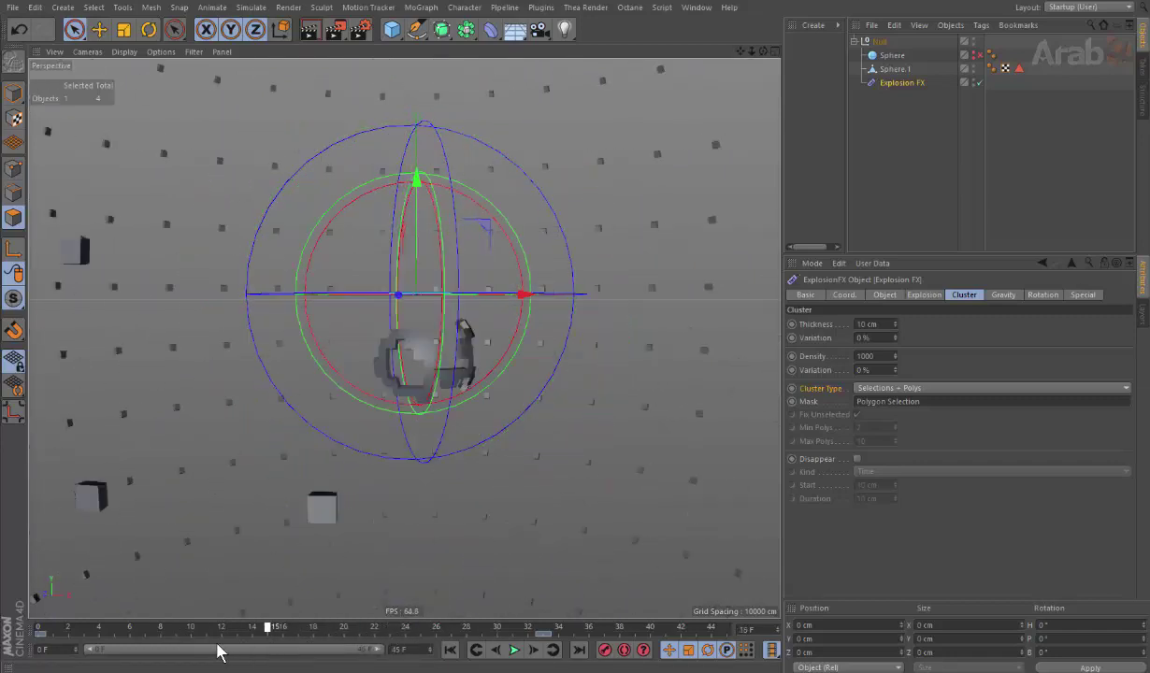
left_click(1003, 296)
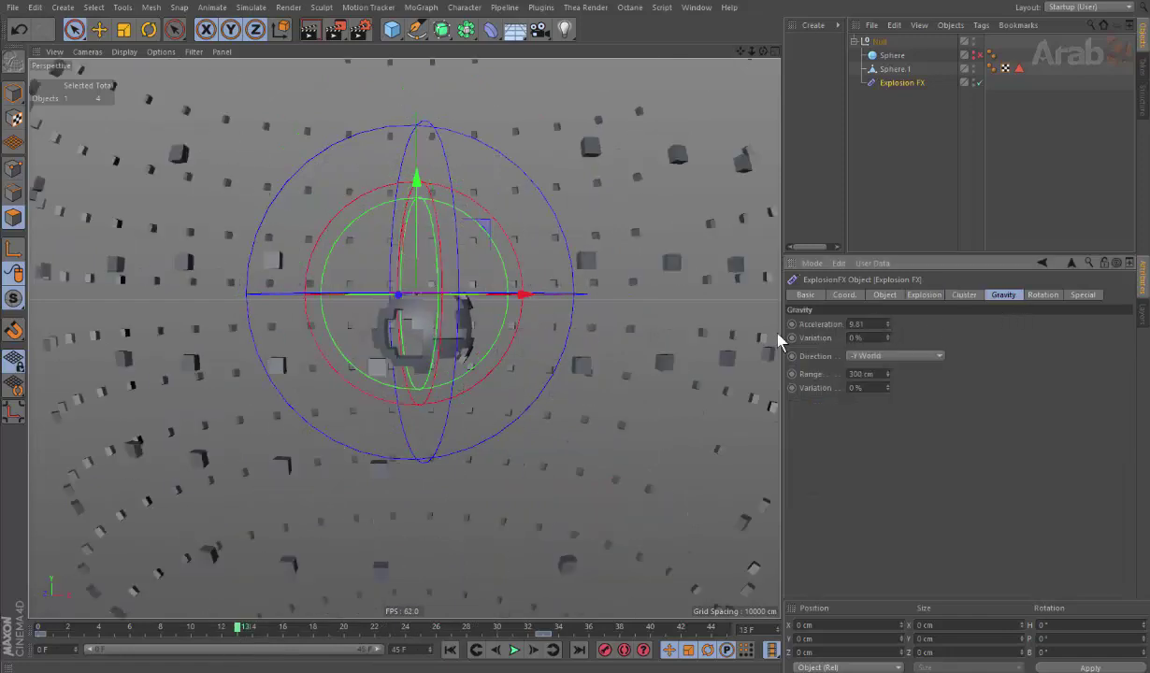
left_click(924, 295)
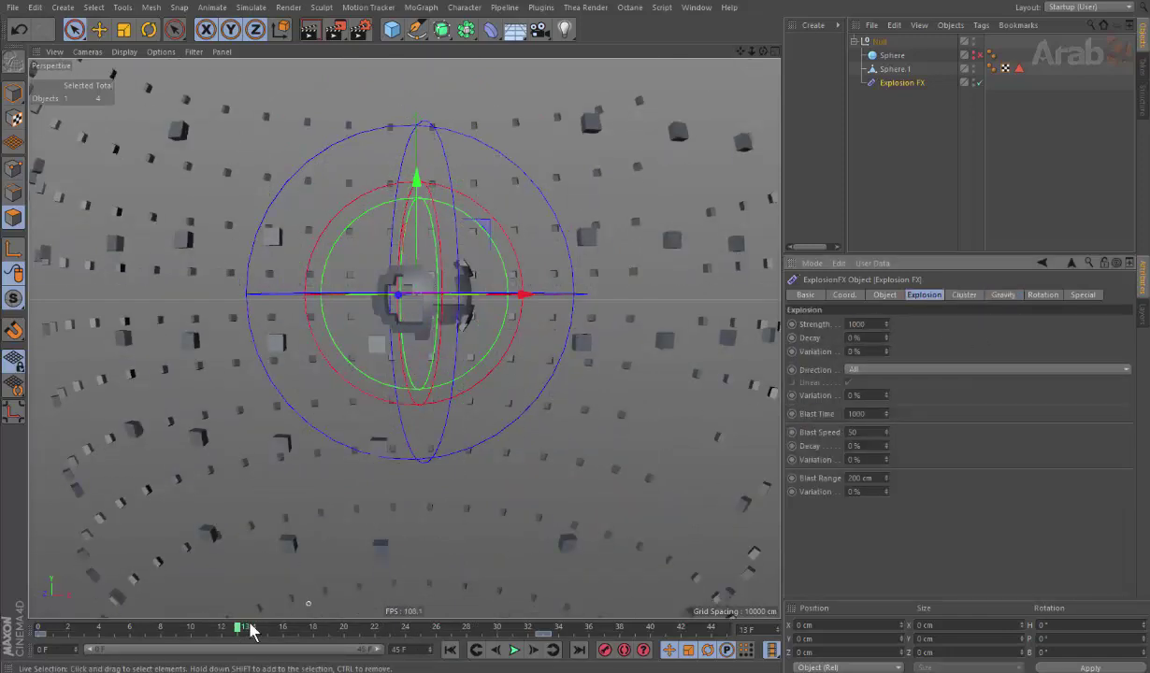
mouse_move(197, 635)
left_mouse_down()
mouse_move(377, 634)
mouse_move(187, 641)
mouse_move(293, 648)
mouse_move(253, 641)
left_mouse_up()
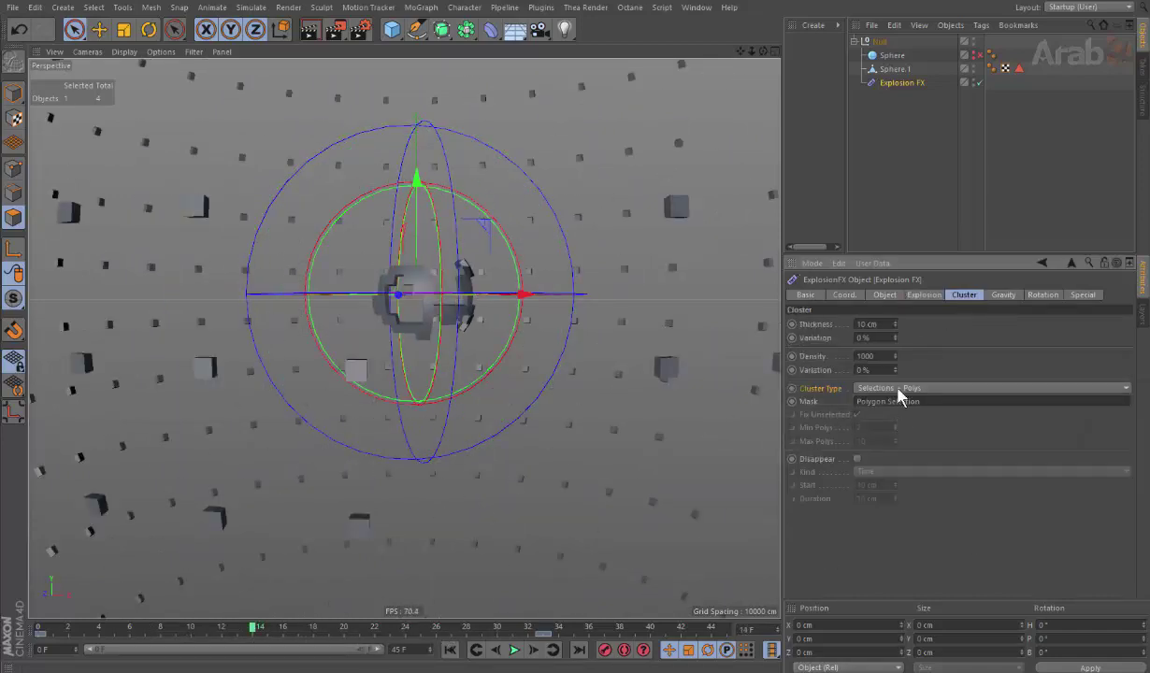
Step: Try Use Selection Tags, return to Polygons, and raise Density Variation to 100%
left_click(903, 389)
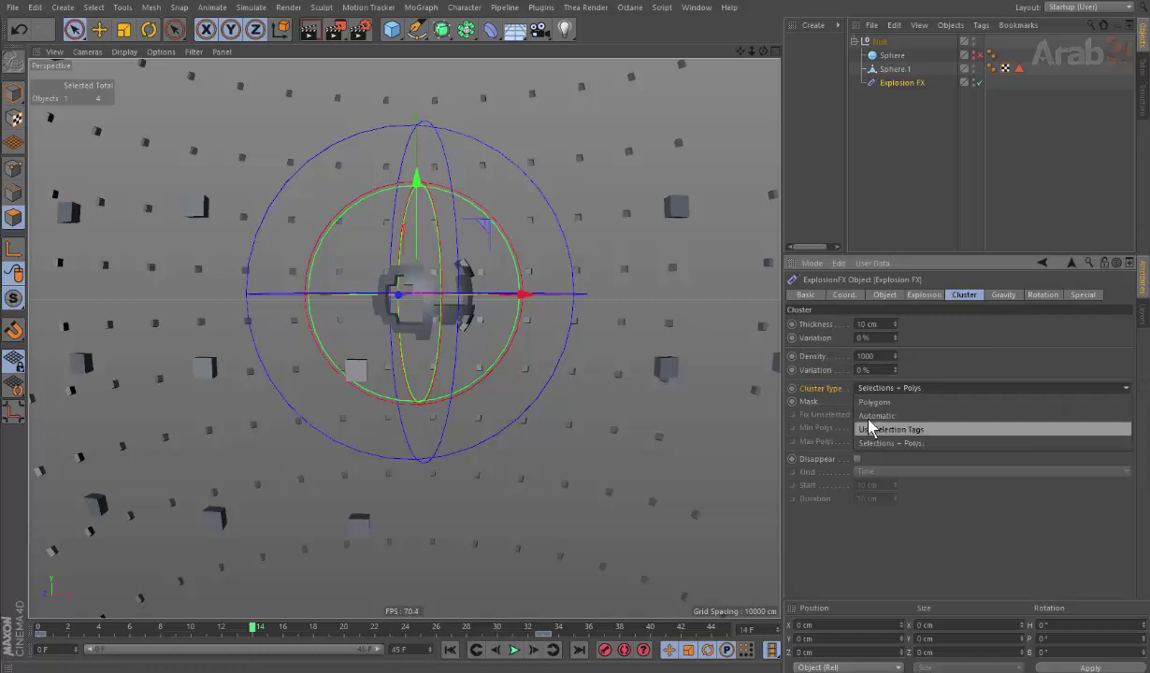
left_click(912, 432)
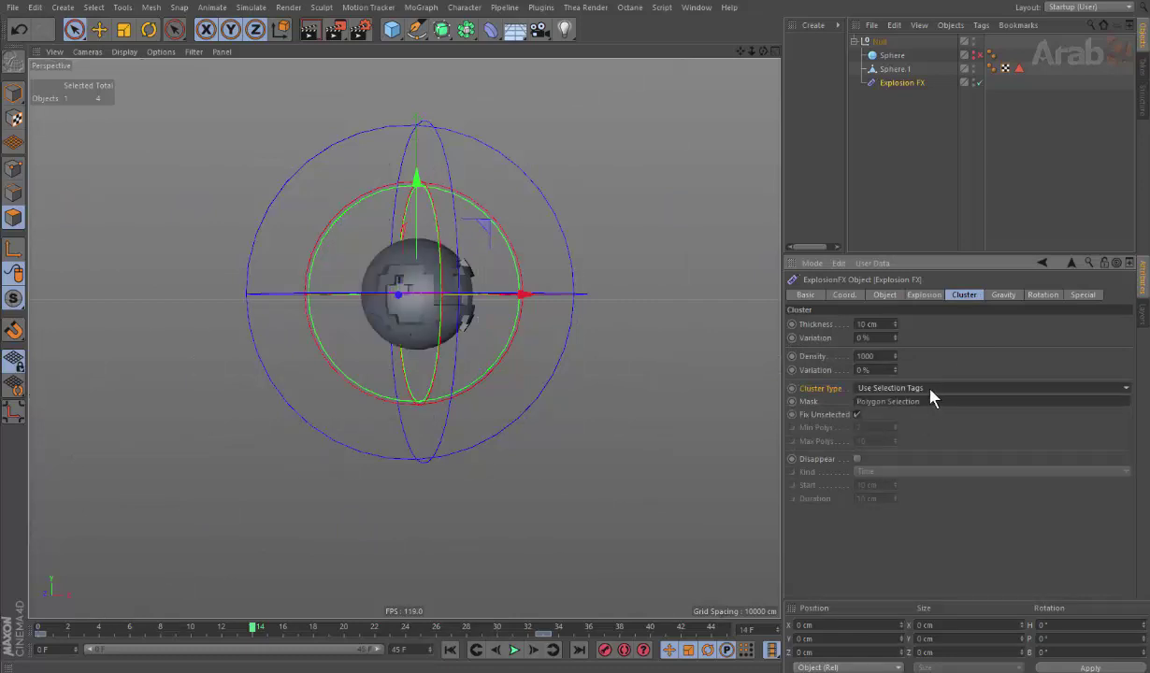
left_click(931, 389)
left_click(898, 402)
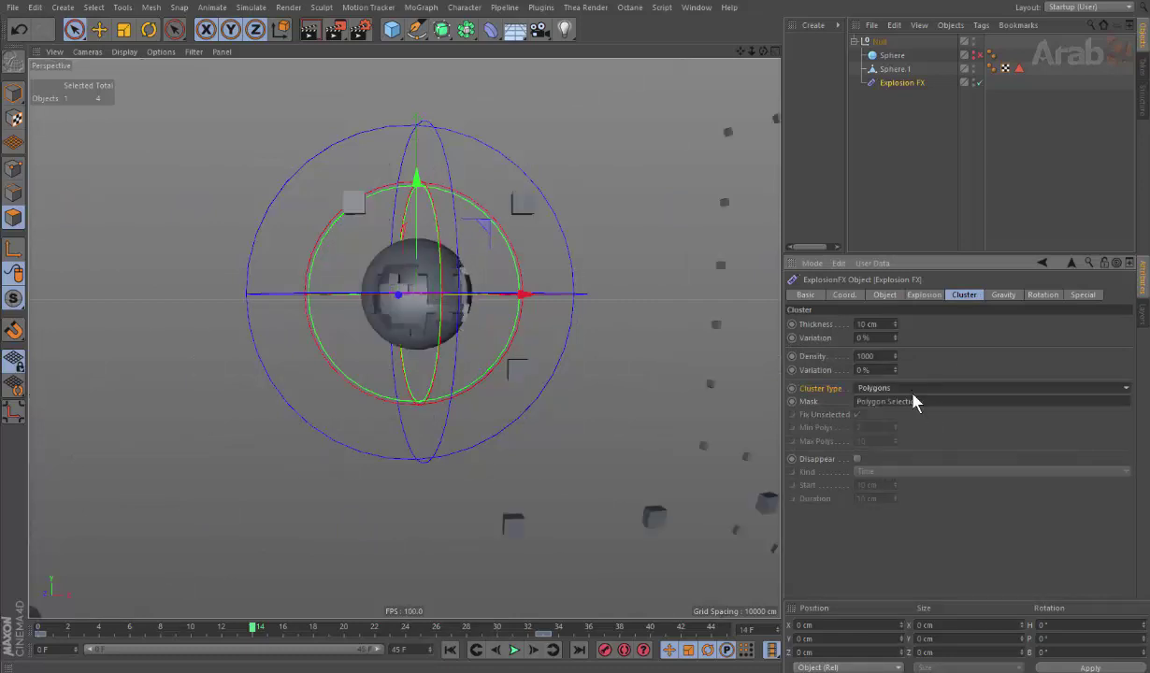
mouse_move(69, 633)
left_mouse_down()
mouse_move(242, 634)
mouse_move(208, 634)
left_mouse_up()
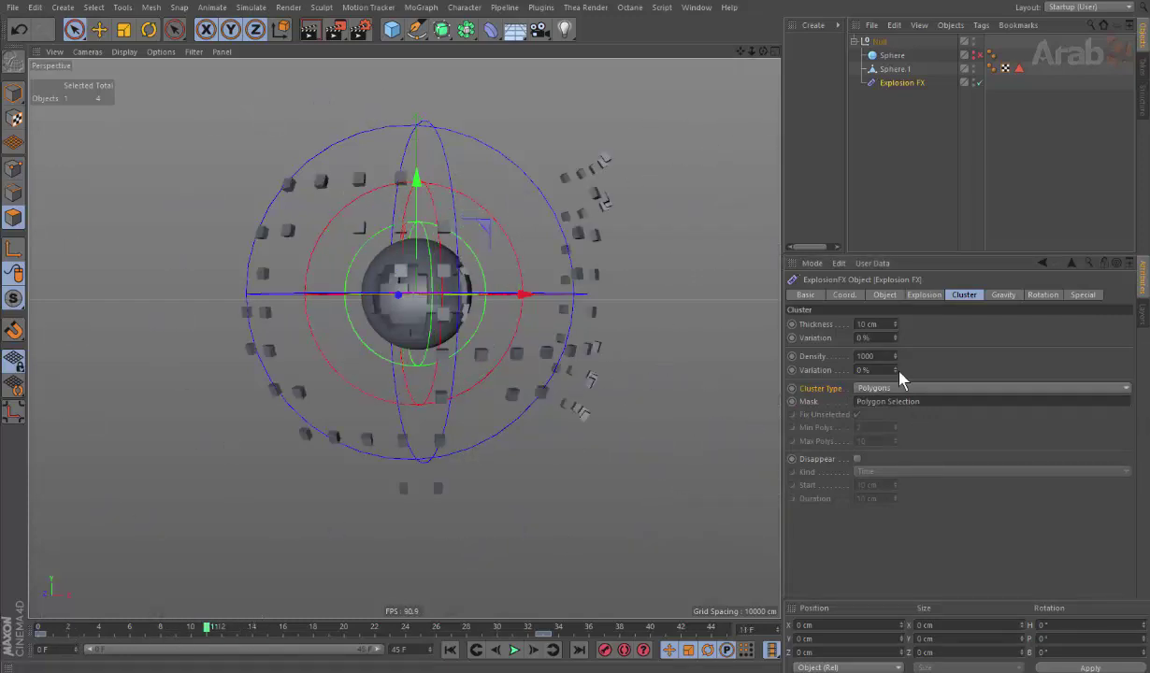
left_click_drag(894, 370, 925, 370)
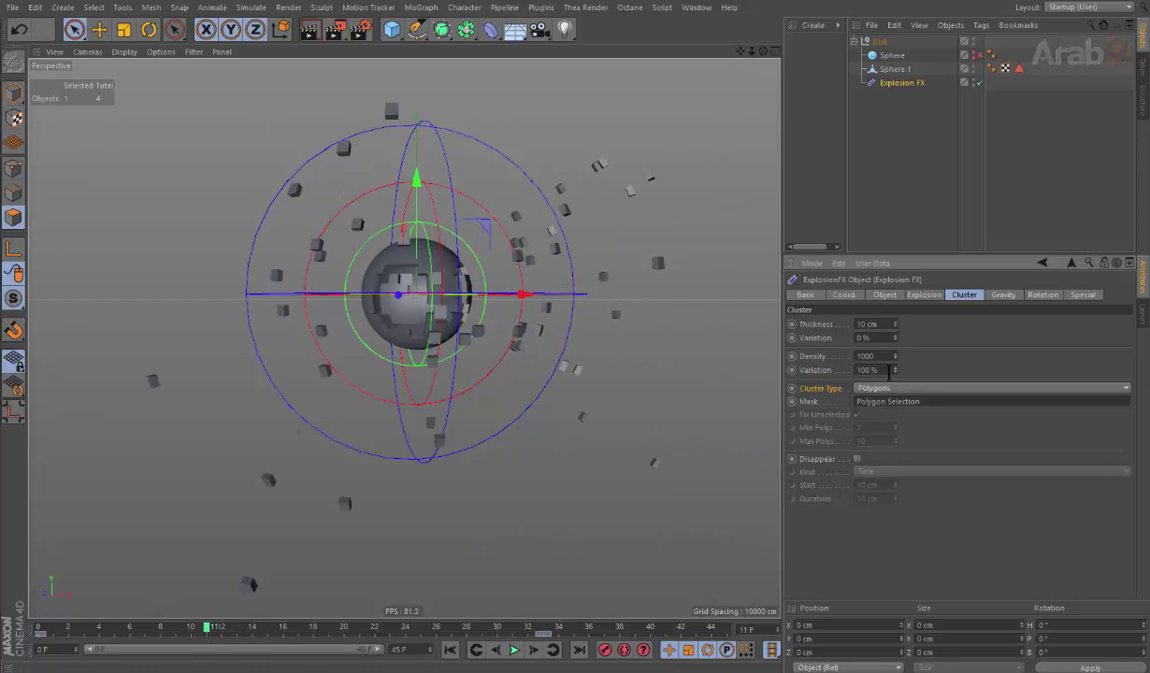
Step: Compare Selections + Polys and Polygons clustering while scrubbing the explosion through frame 25
left_click(935, 387)
left_click(872, 426)
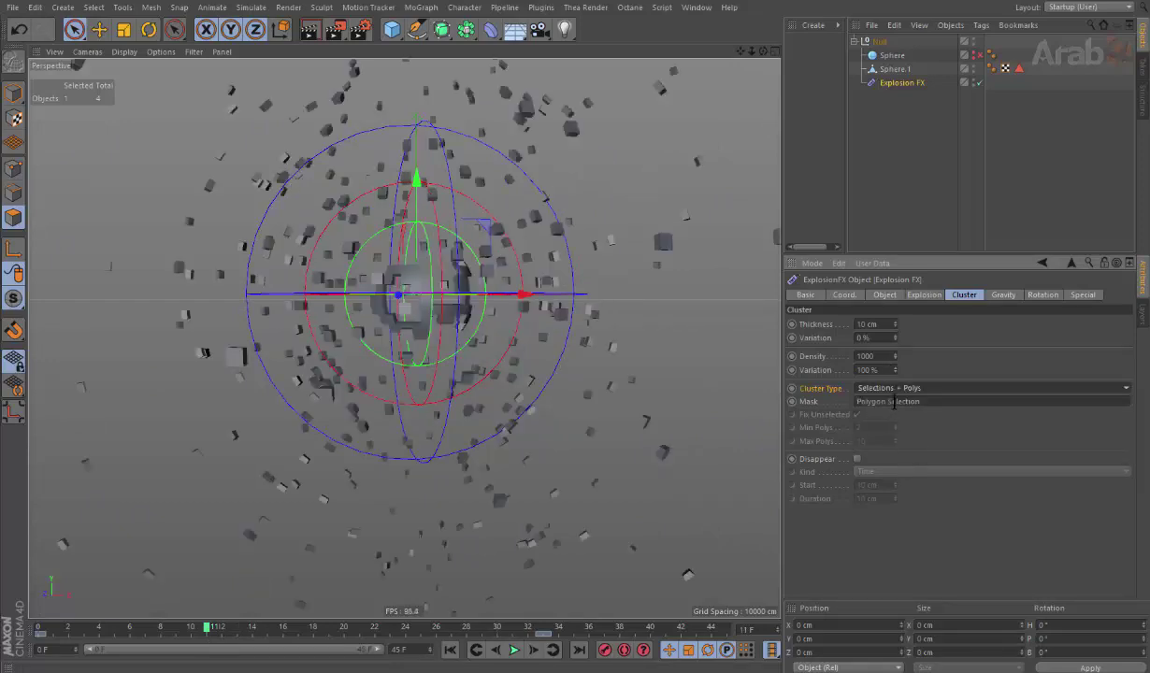
left_click(861, 387)
left_click(874, 401)
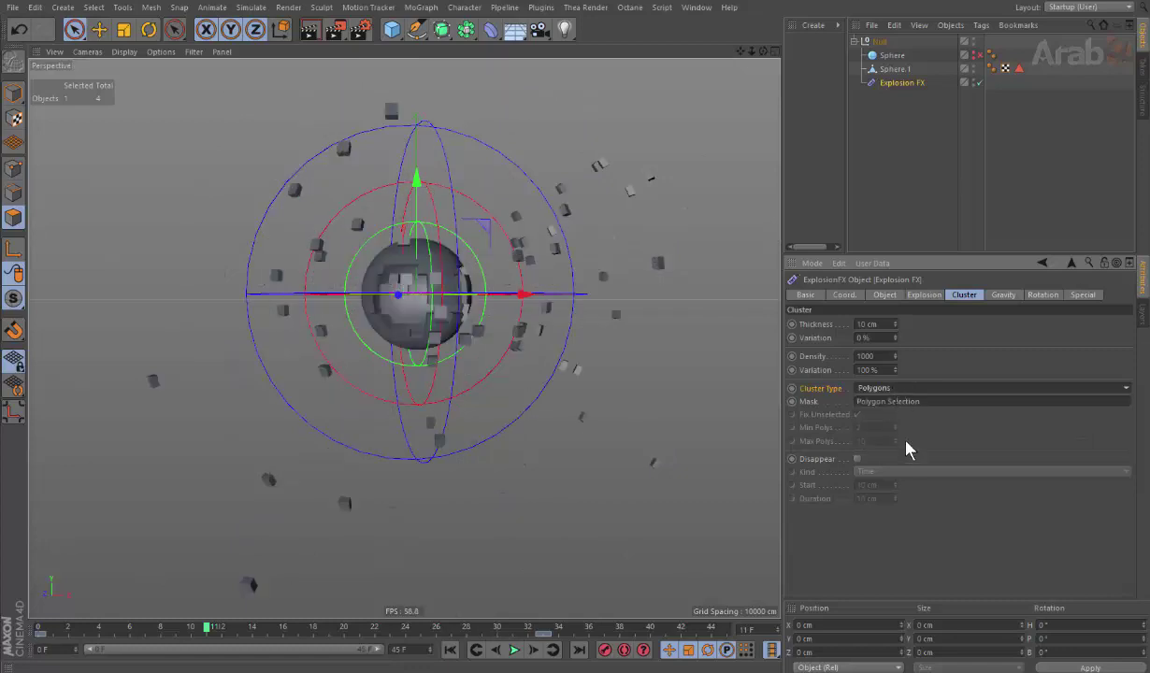
left_click(868, 387)
left_click(907, 443)
mouse_move(169, 638)
left_mouse_down()
mouse_move(26, 636)
mouse_move(420, 631)
left_mouse_up()
mouse_move(529, 646)
left_mouse_down()
mouse_move(108, 646)
mouse_move(287, 652)
mouse_move(130, 647)
left_mouse_up()
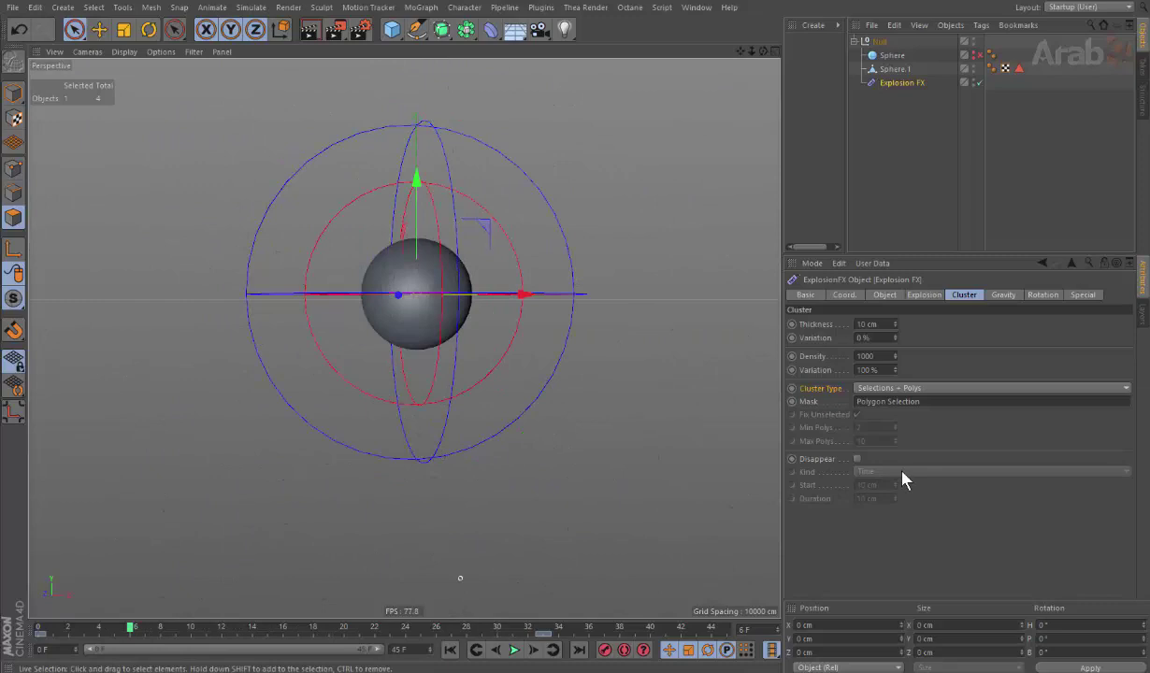
Step: Settle on Polygons cluster type and enable Disappear at frame 12
left_click(892, 387)
left_click(897, 405)
left_click(920, 388)
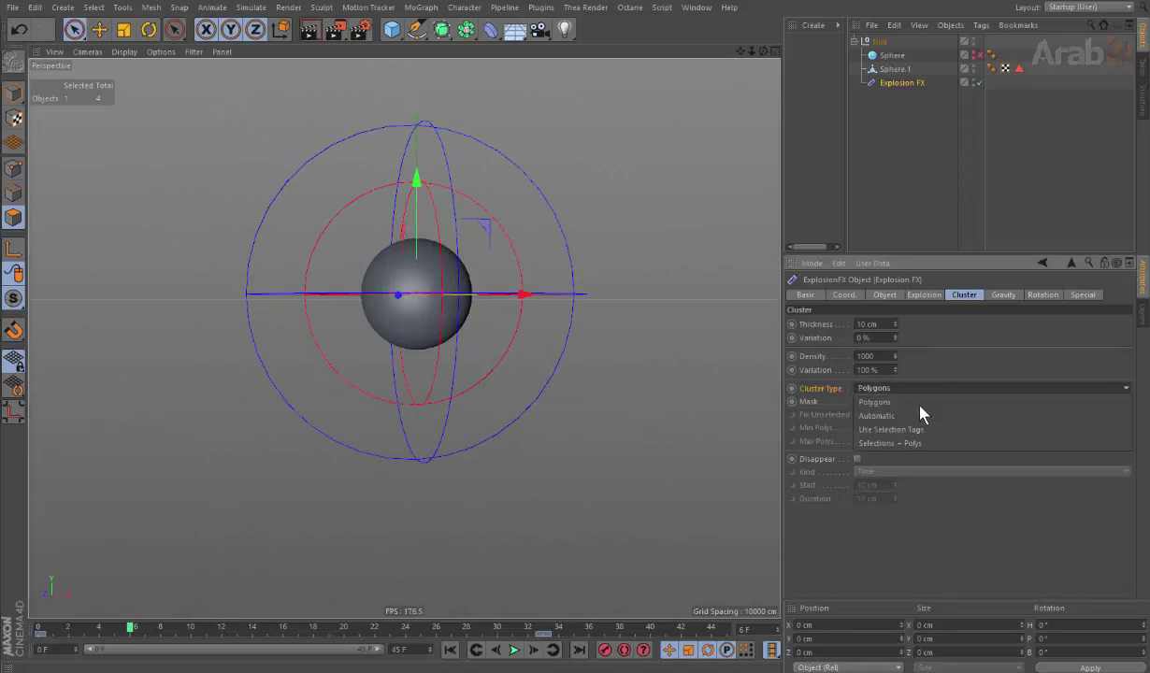
left_click(876, 460)
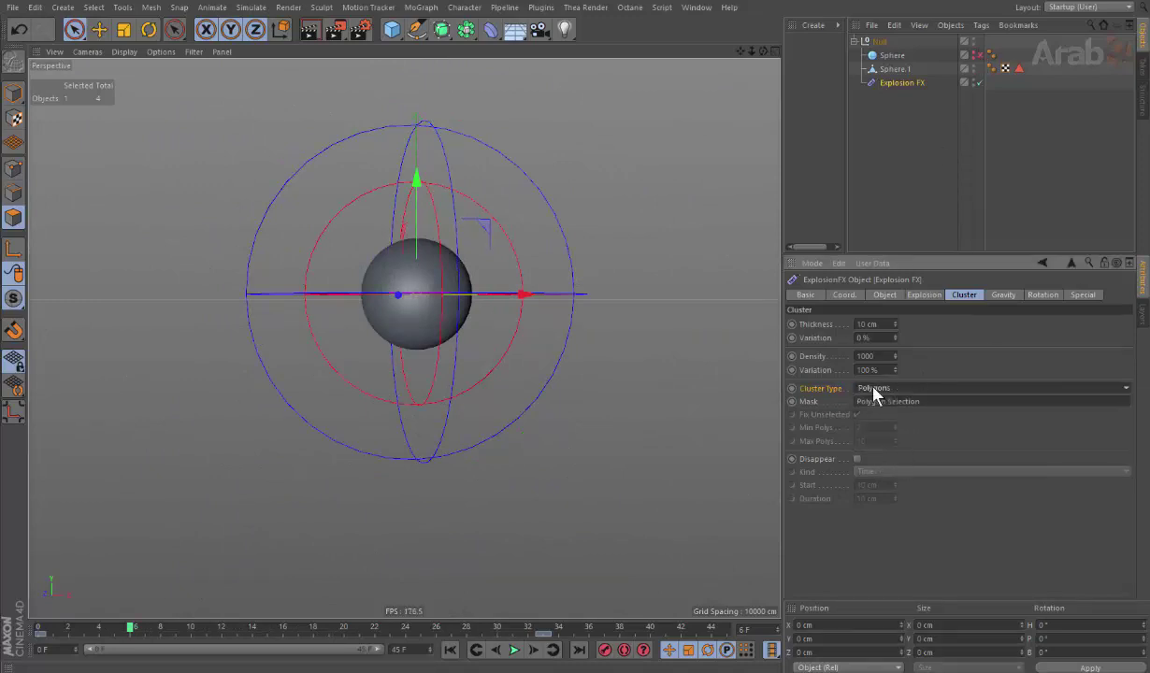
left_click(224, 633)
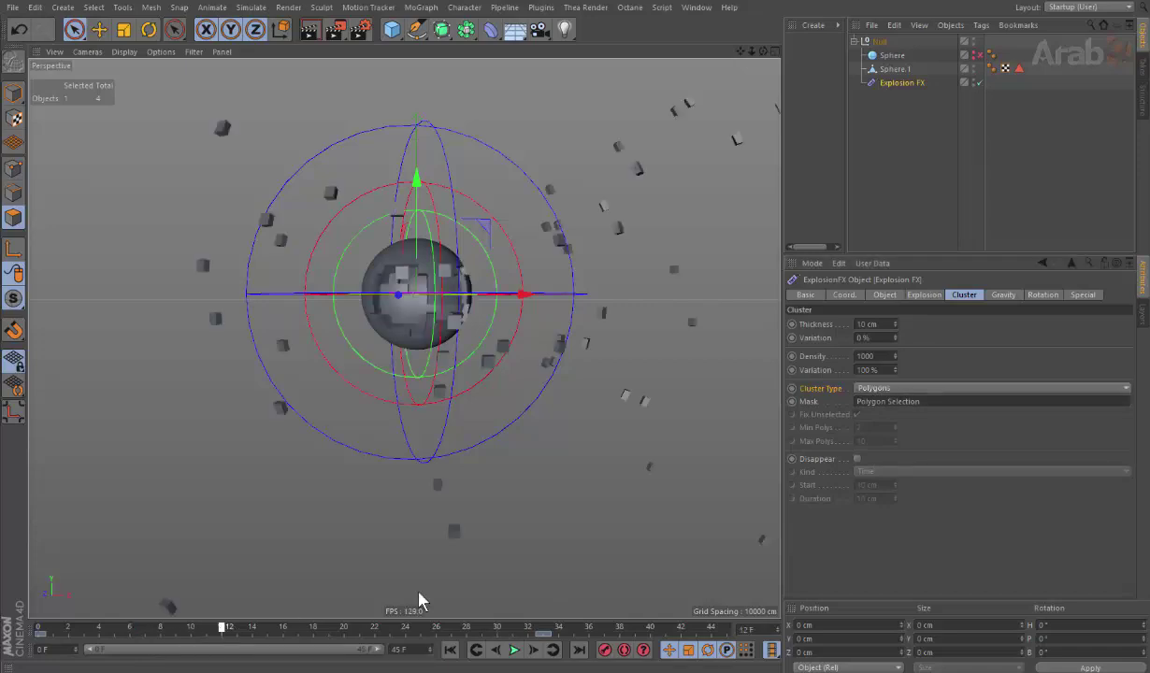
left_click(857, 458)
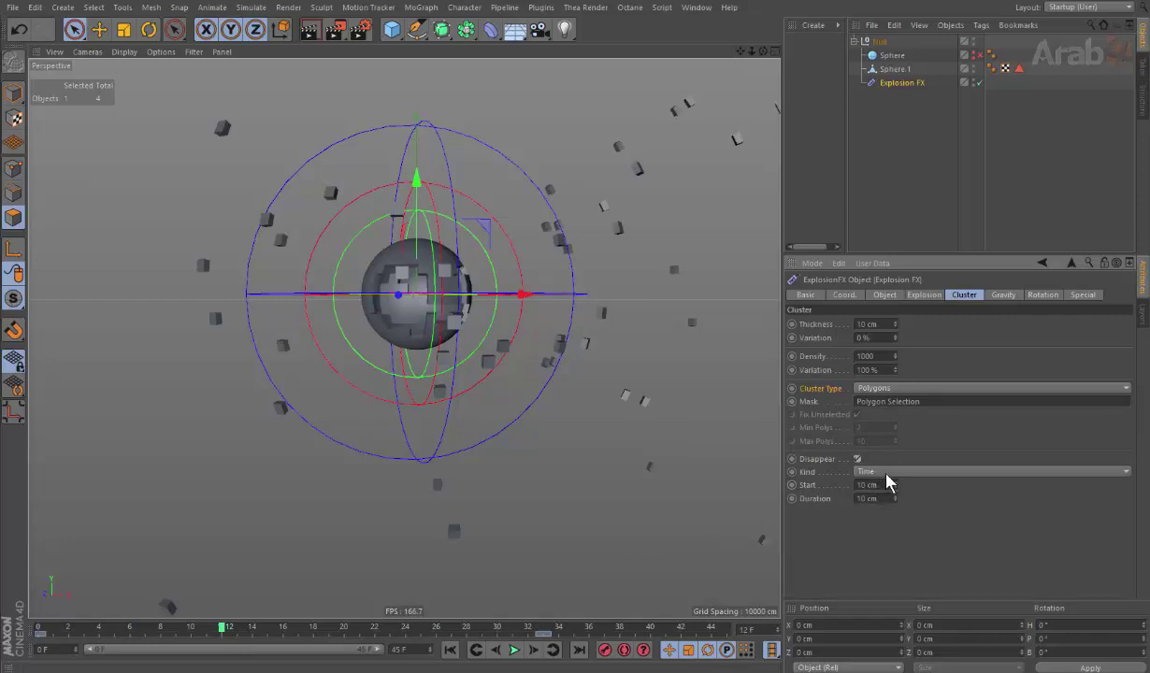
Step: Enter 86 in the Disappear settings, replay to frame 11, and set Cluster Type to Automatic
type("86")
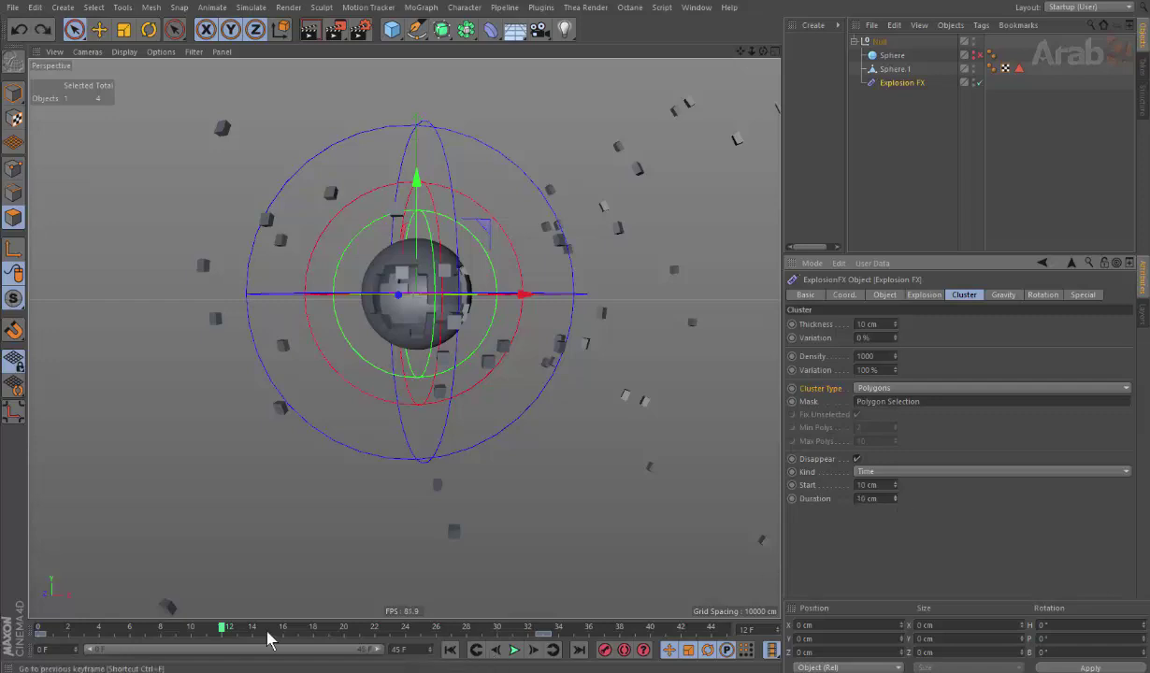
mouse_move(268, 639)
left_mouse_down()
mouse_move(113, 643)
mouse_move(213, 639)
left_mouse_up()
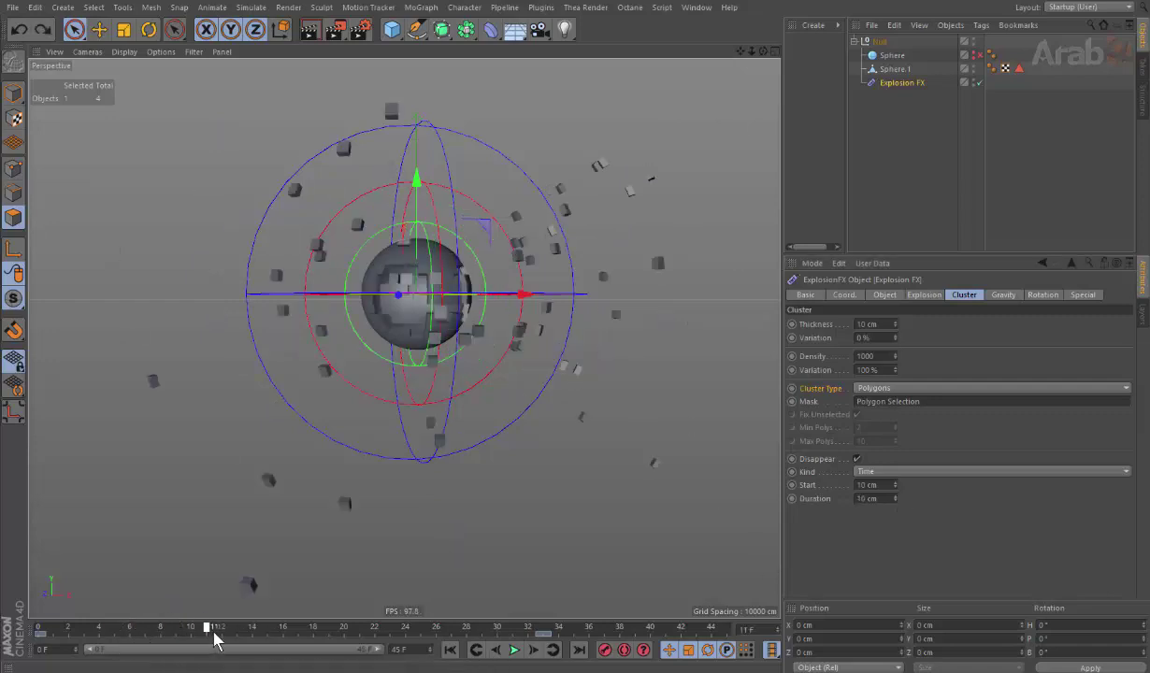
left_click(892, 387)
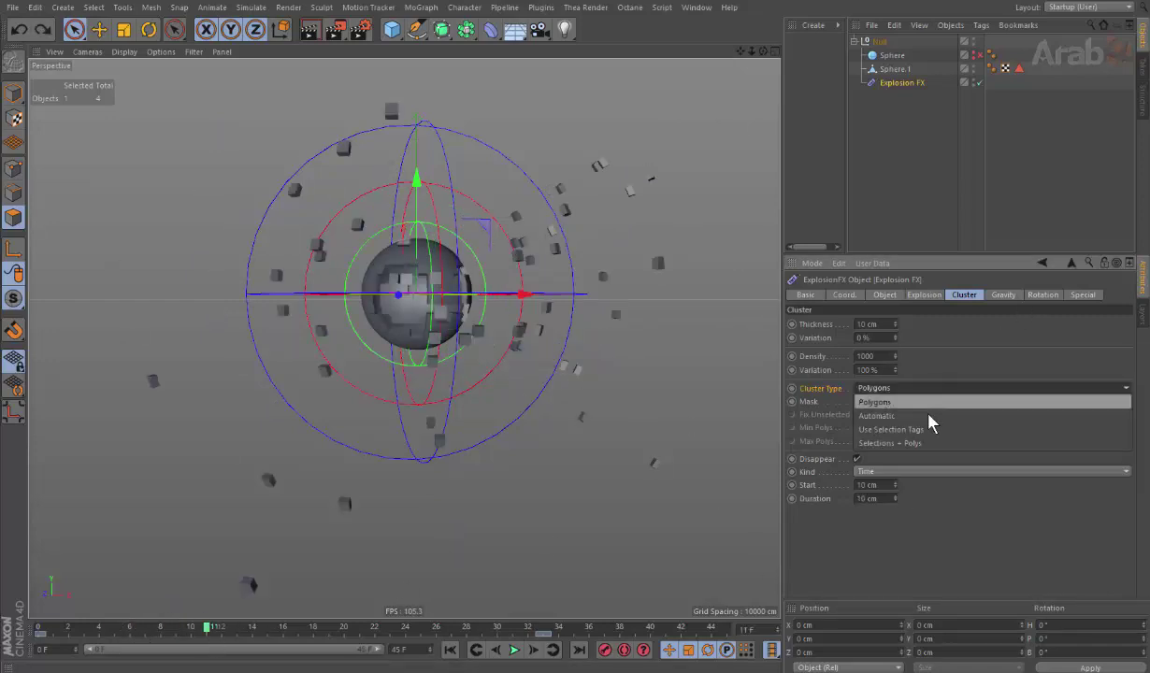
left_click(928, 416)
Step: Clear the Polygon Selection mask so the whole sphere shatters, previewing to frame 12
left_click(892, 400)
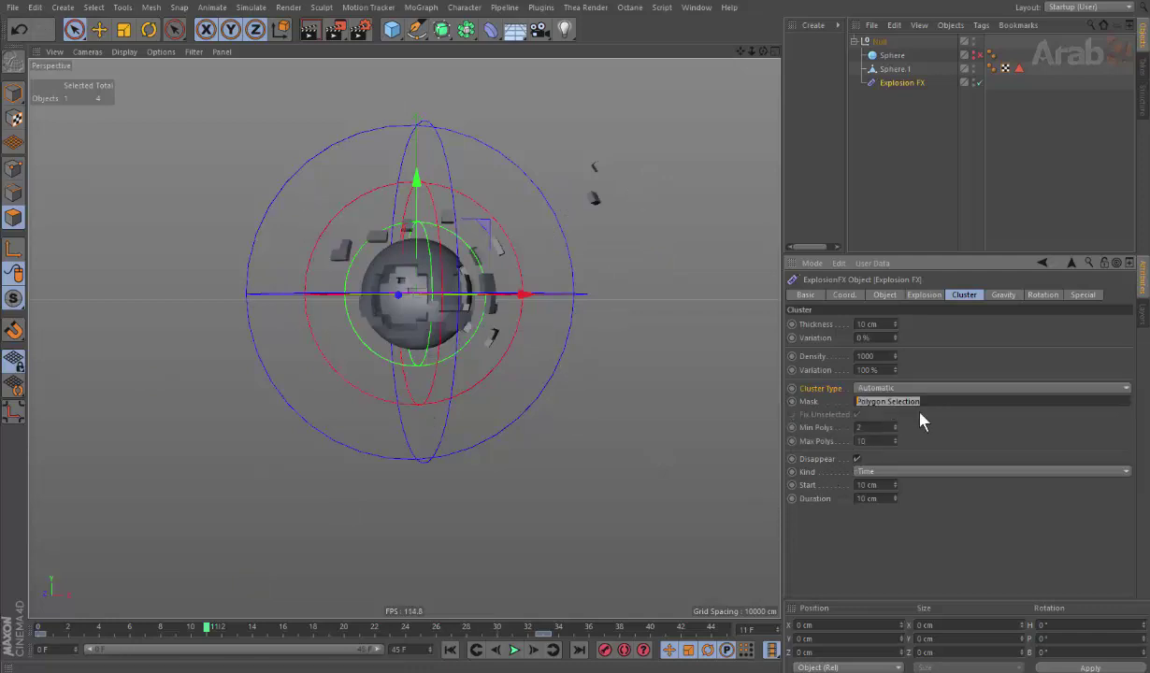
key("BackSpace")
key("Return")
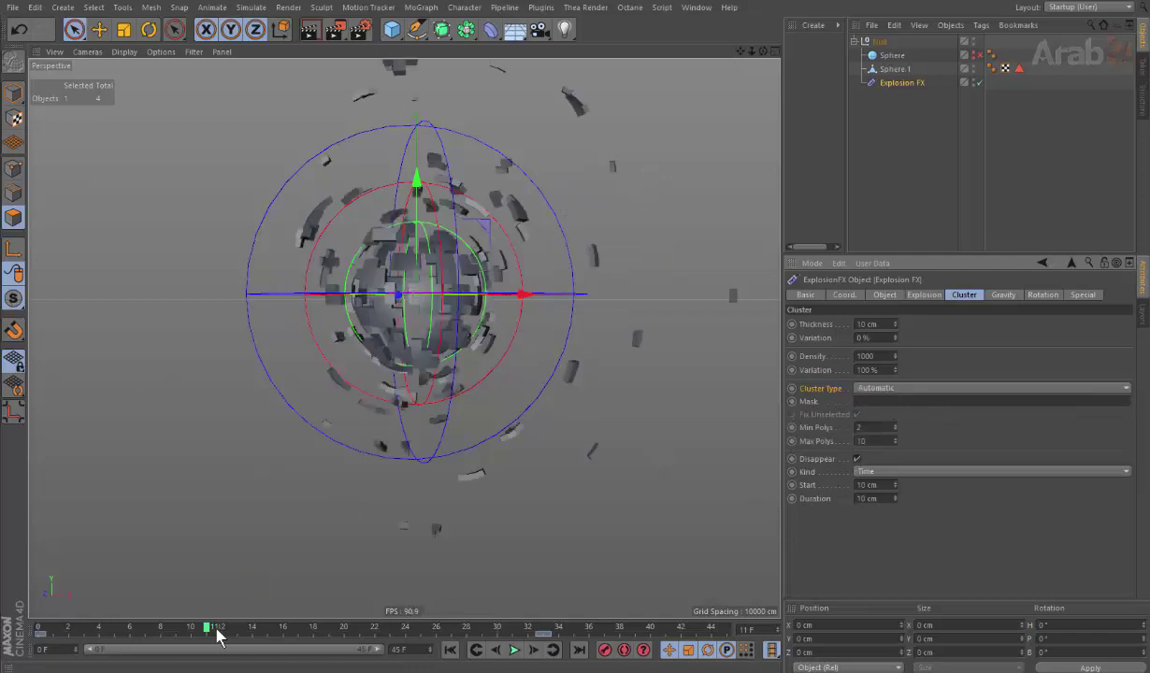
left_click_drag(215, 631, 236, 632)
Step: Make fragments disappear by Distance, with Start about 82 cm and Duration about 226 cm
left_click(894, 495)
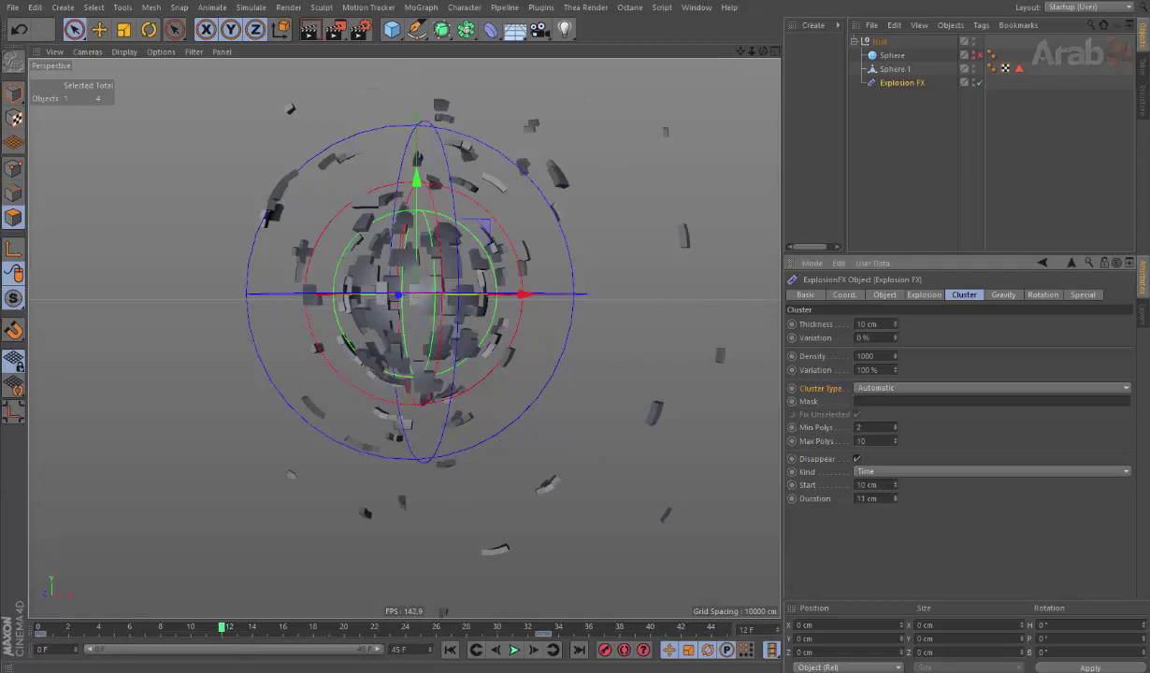
left_click(921, 472)
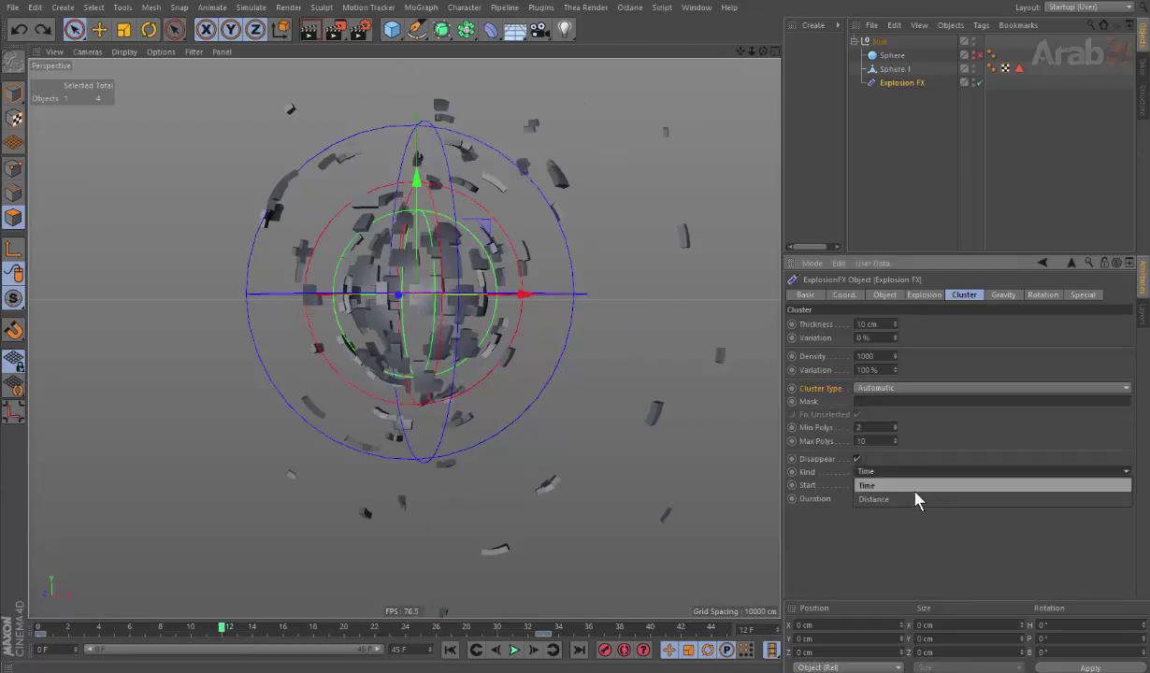
left_click(916, 498)
left_click_drag(894, 485, 895, 420)
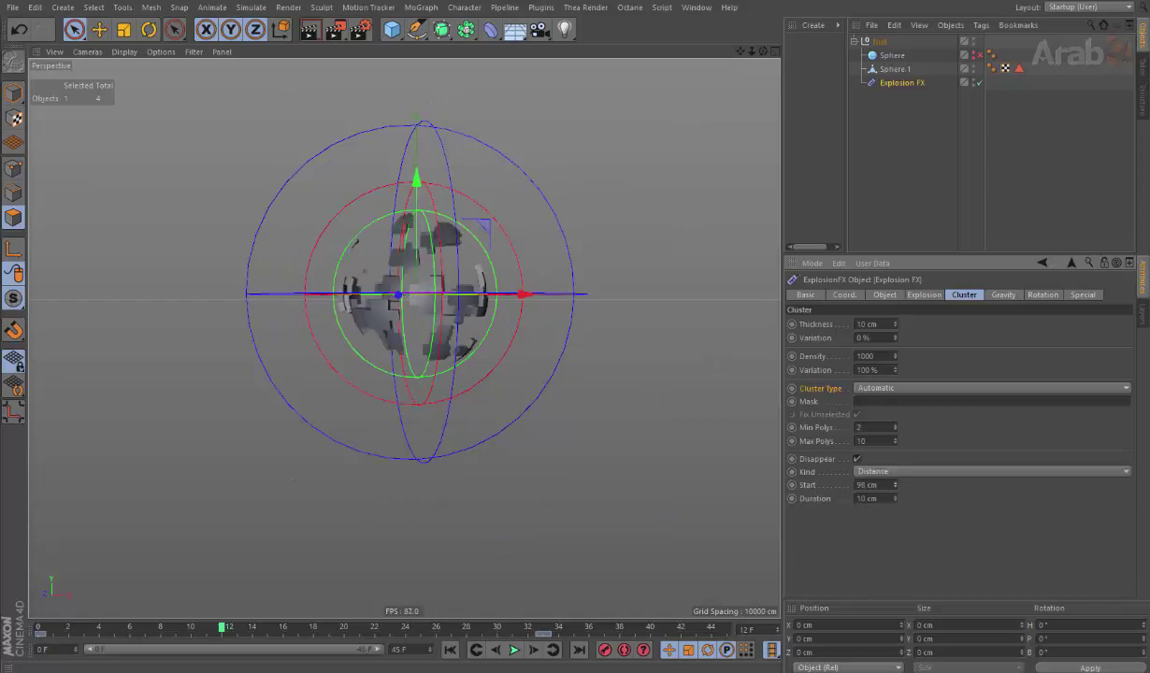
mouse_move(76, 629)
left_mouse_down()
mouse_move(302, 633)
mouse_move(163, 650)
mouse_move(264, 642)
mouse_move(213, 642)
mouse_move(261, 652)
mouse_move(210, 643)
mouse_move(222, 645)
left_mouse_up()
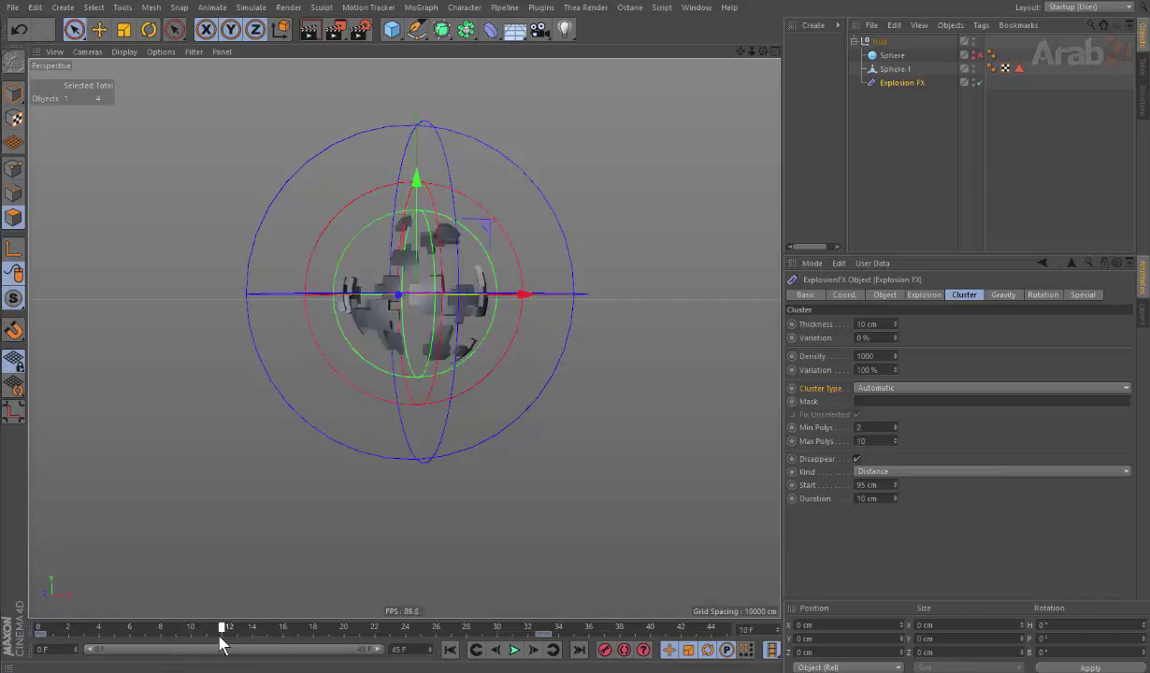
mouse_move(894, 486)
left_mouse_down()
mouse_move(888, 498)
mouse_move(895, 439)
left_mouse_up()
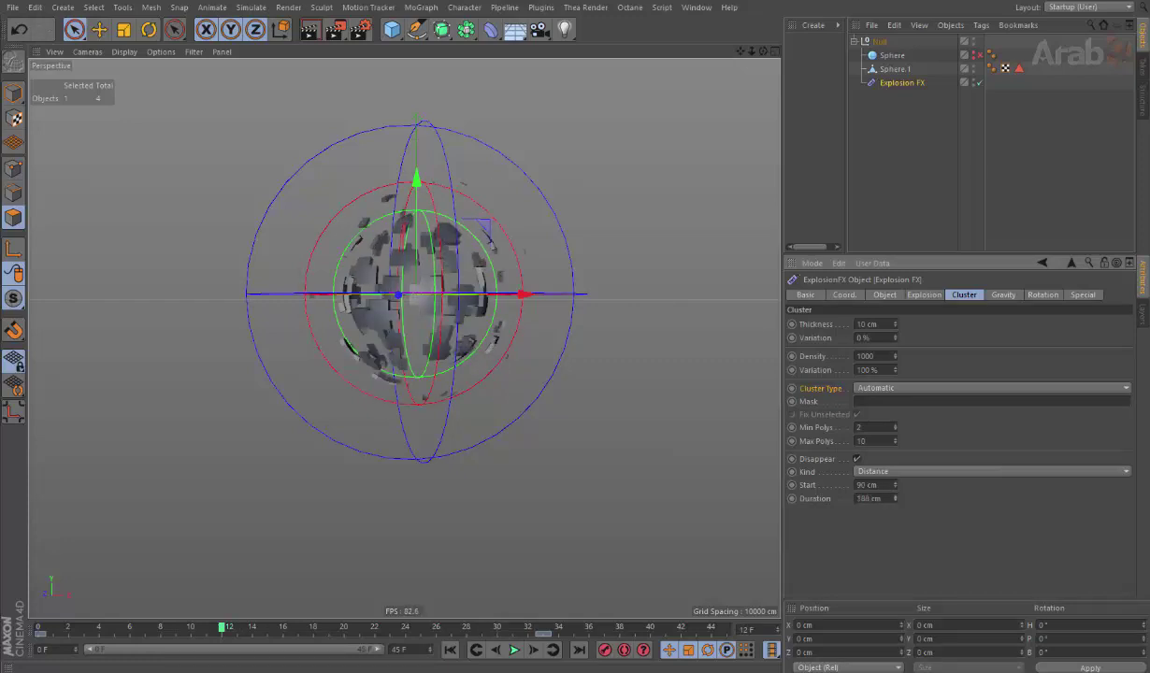
mouse_move(894, 498)
left_mouse_down()
mouse_move(895, 481)
mouse_move(886, 516)
left_mouse_up()
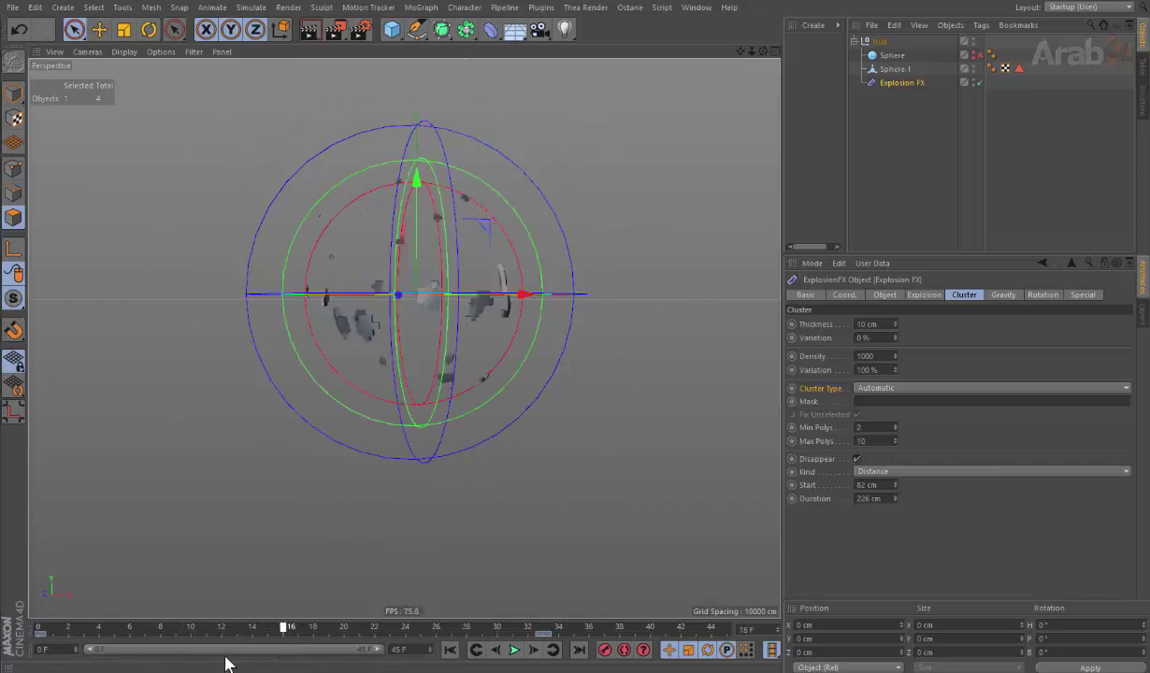
Step: Switch fragment disappearing to Time with a small Start of 2, previewing around frame 10
left_click(888, 472)
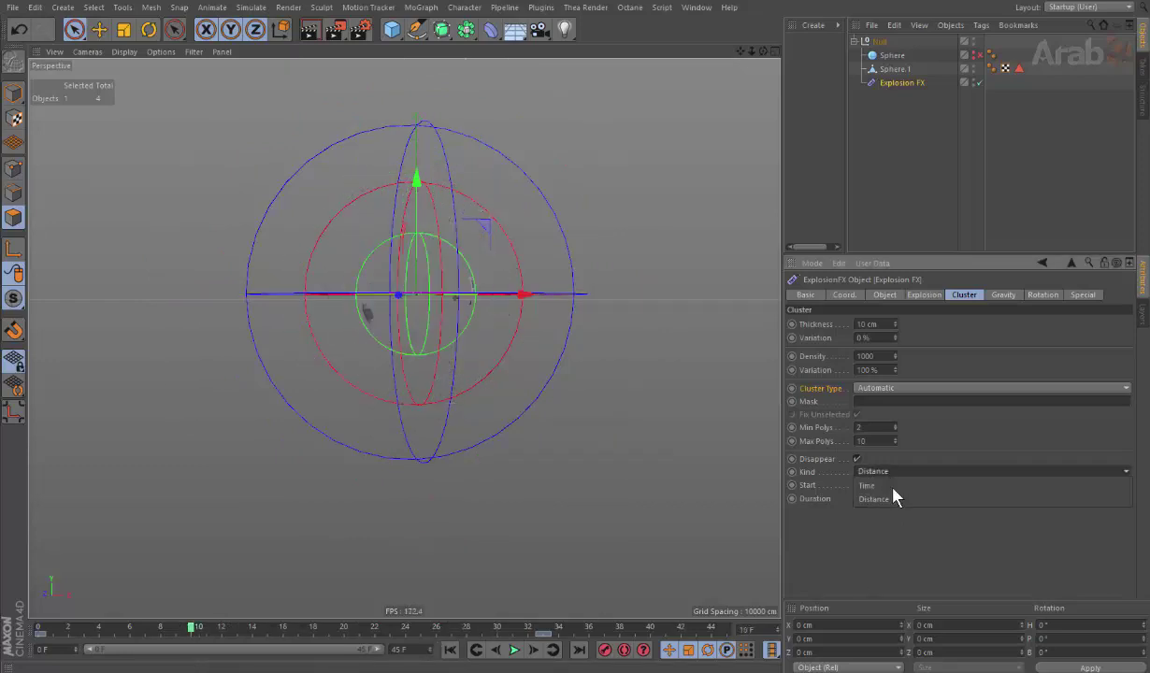
left_click(892, 487)
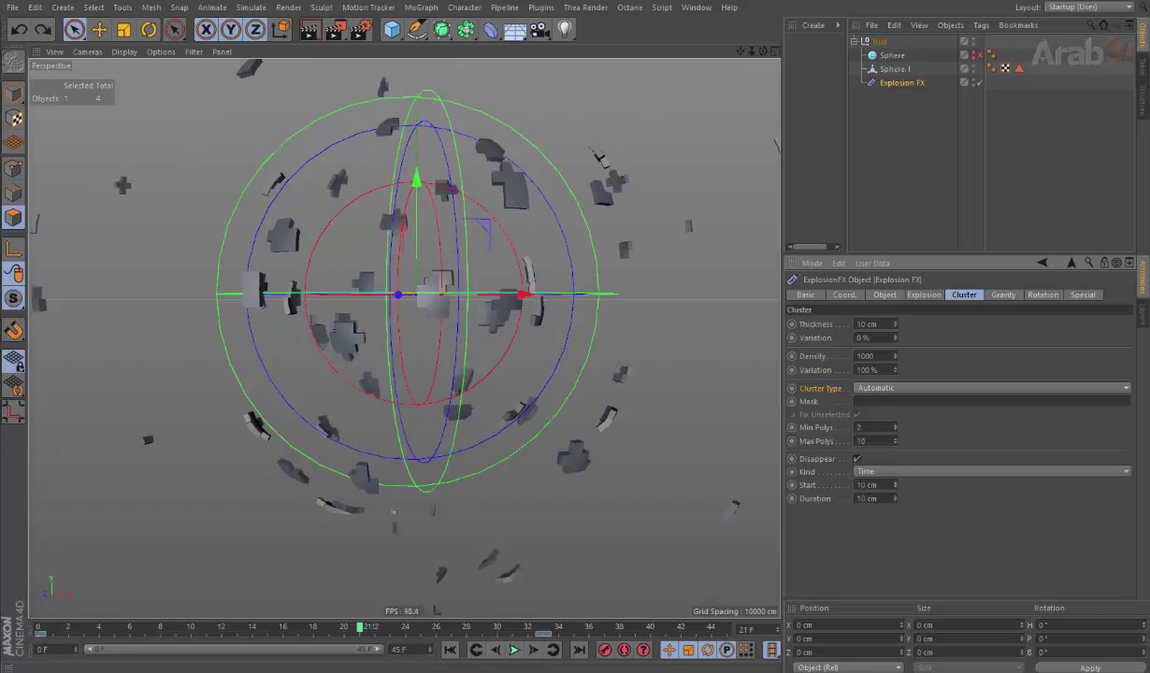
type("2")
key("Return")
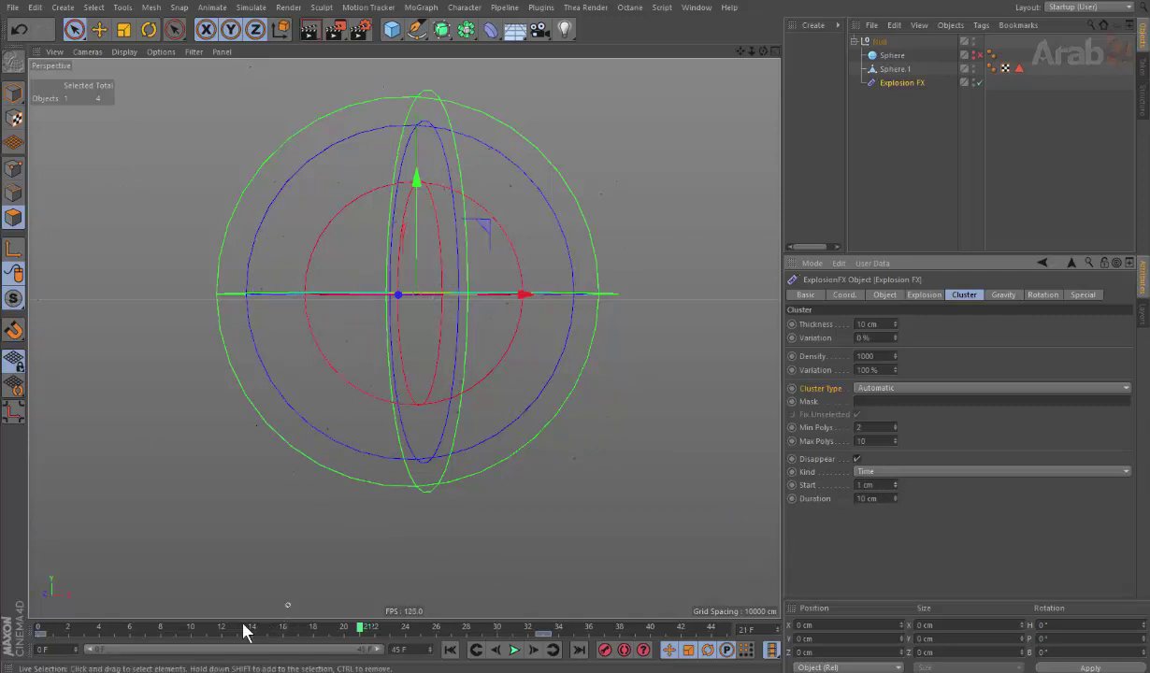
left_click_drag(112, 630, 393, 647)
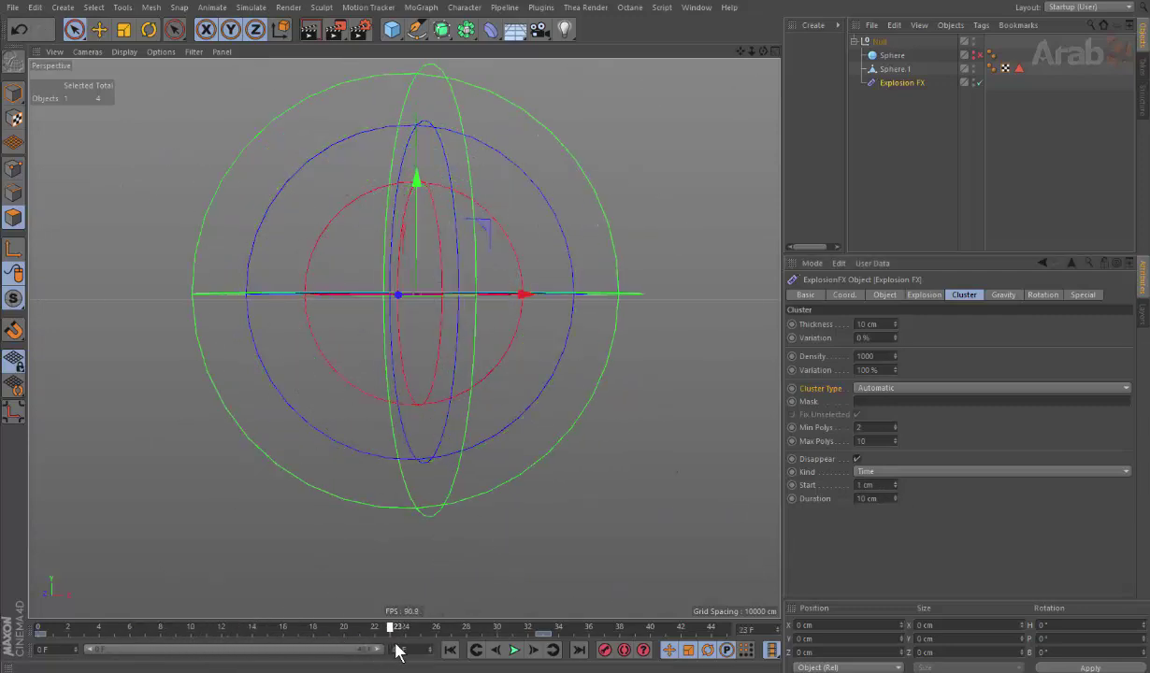
mouse_move(894, 484)
left_mouse_down()
mouse_move(894, 449)
mouse_move(894, 505)
left_mouse_up()
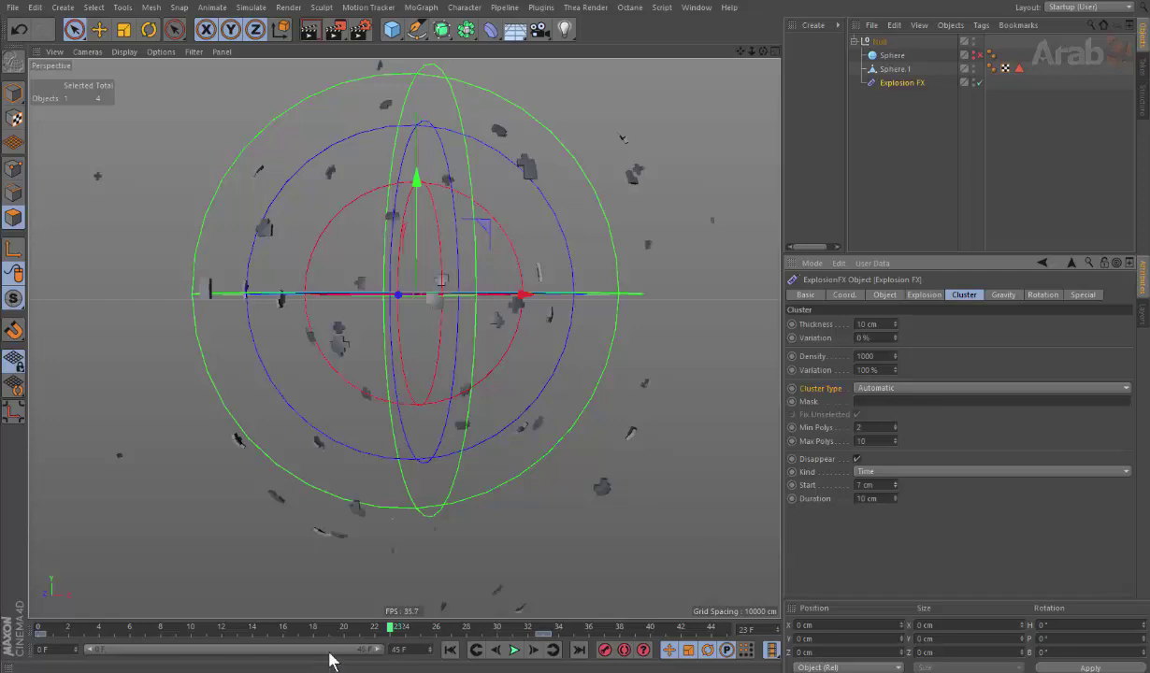
Step: Check frames 23-24, then return disappearing to Distance with Start and Duration at 10 cm
mouse_move(367, 632)
left_mouse_down()
mouse_move(246, 645)
mouse_move(416, 650)
mouse_move(306, 652)
mouse_move(385, 647)
left_mouse_up()
scroll(869, 486, "up", 3)
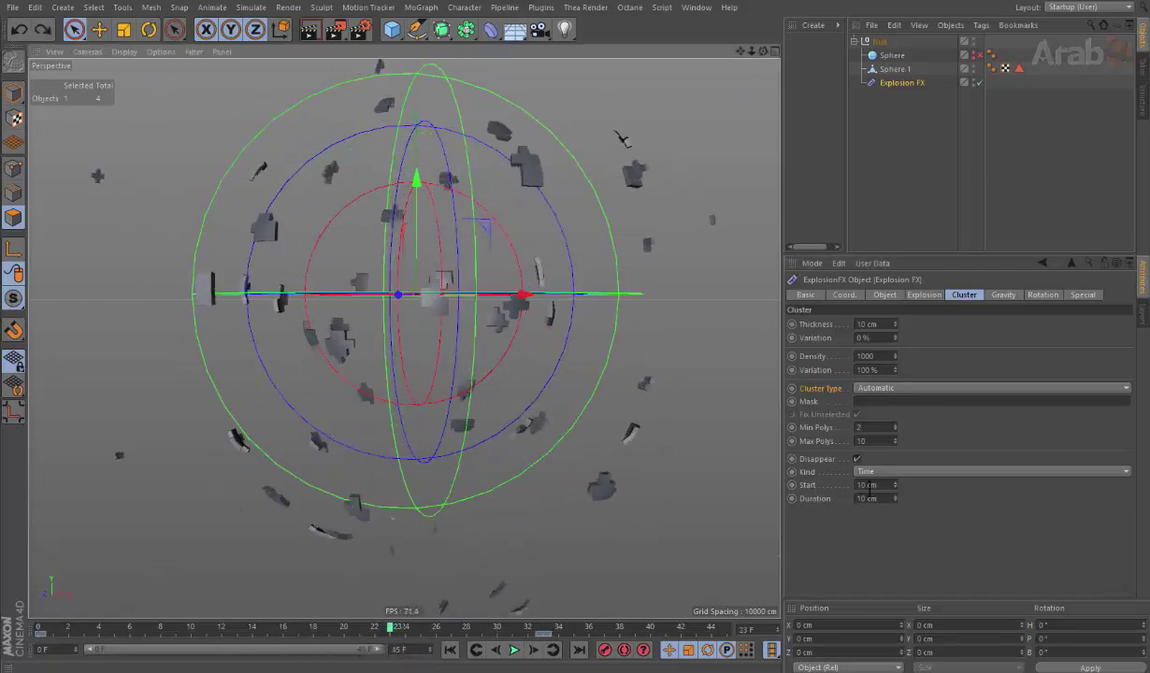
left_click(1047, 471)
left_click(967, 505)
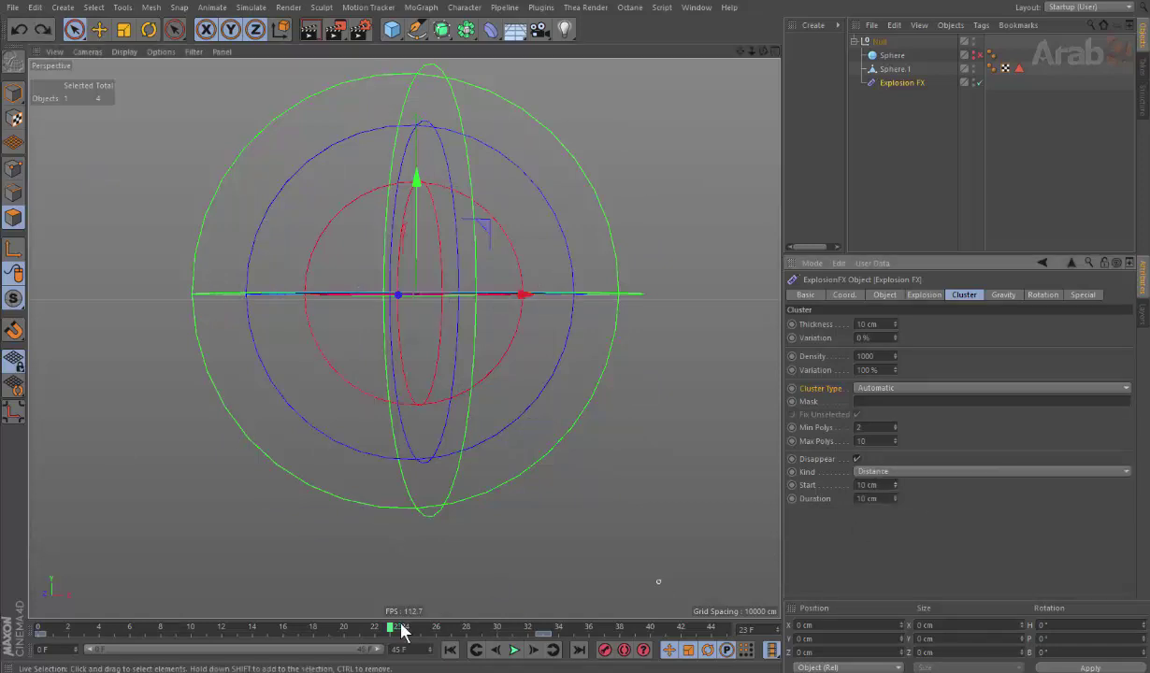
Step: Try disappear Start about 150 cm and Duration 110 cm at frame 12, then undo both changes
left_click(222, 627)
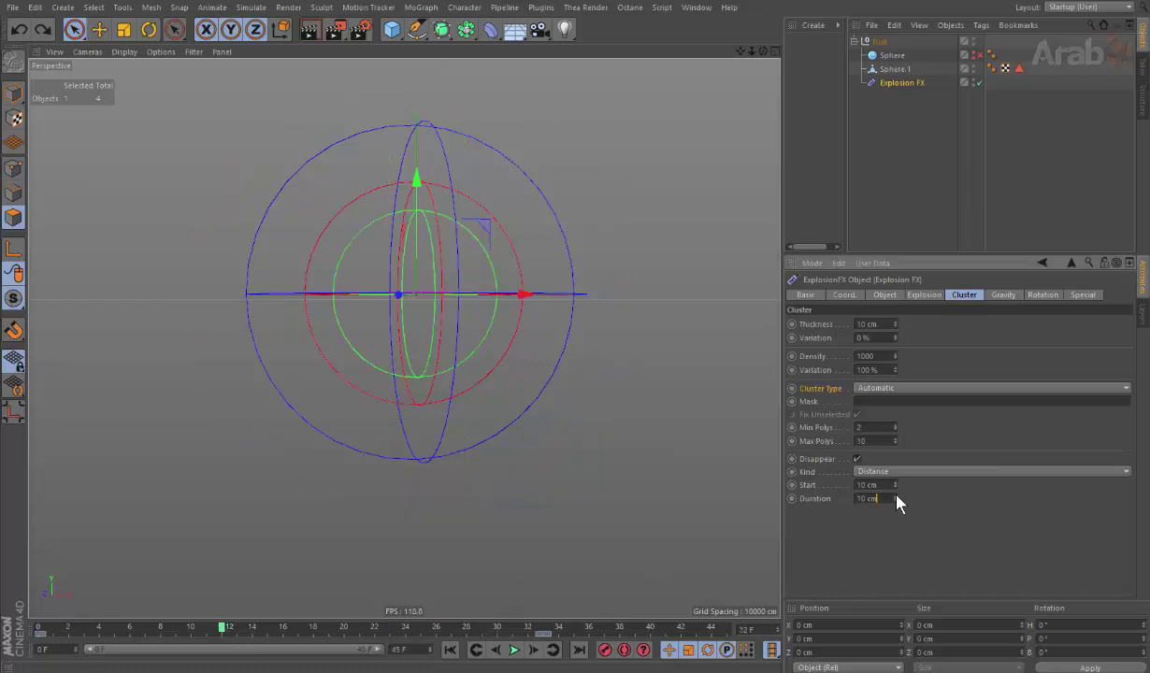
left_click_drag(894, 484, 894, 431)
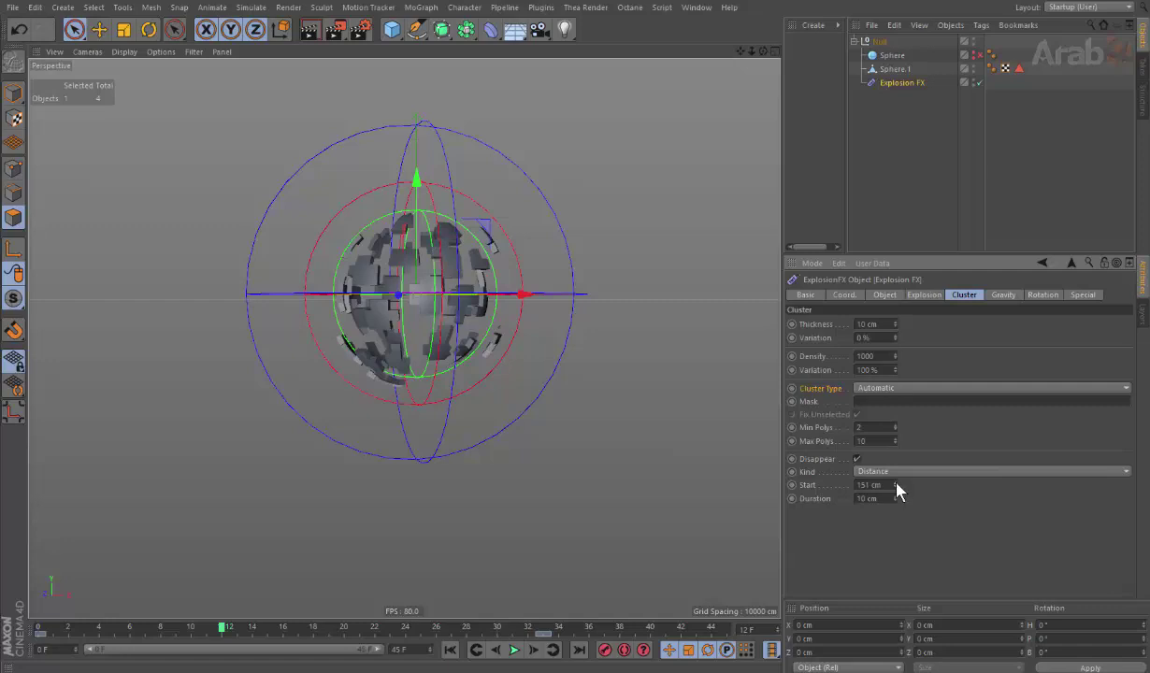
type("0")
key("Return")
type("125")
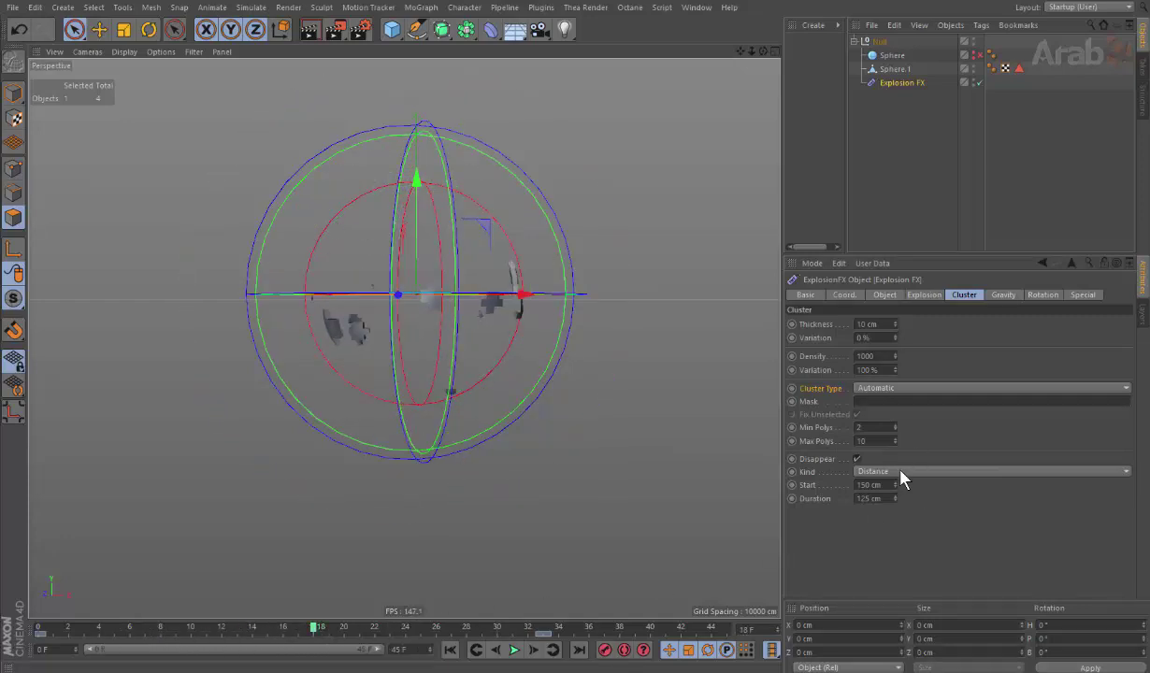
key("ctrl+z")
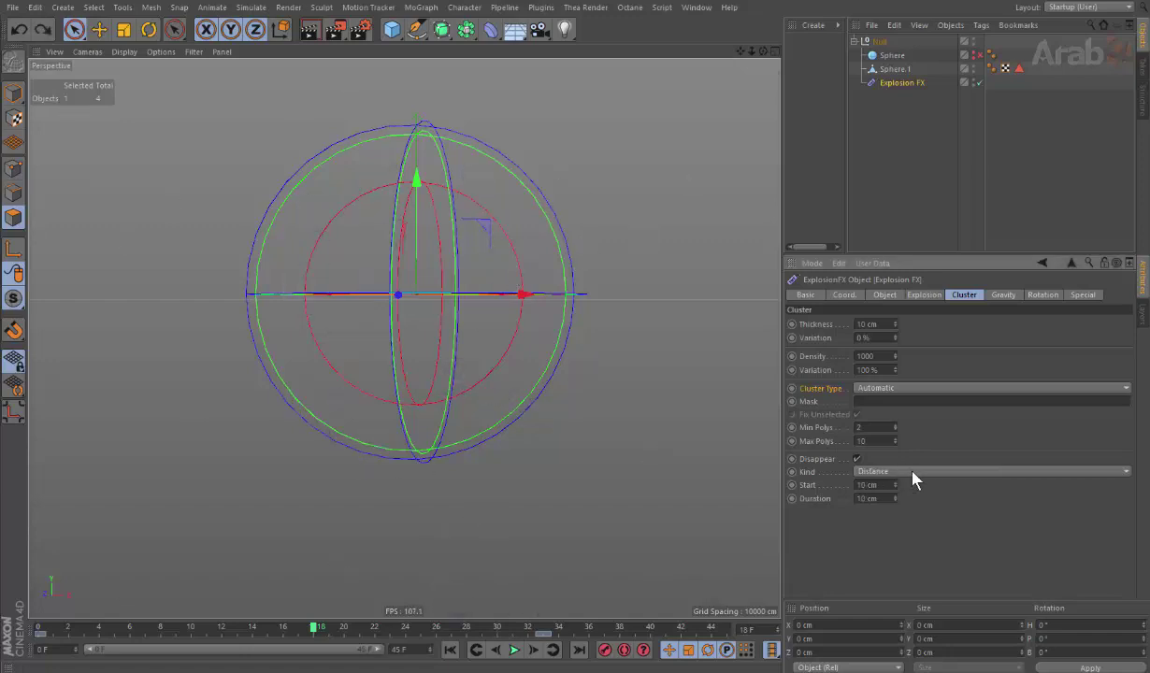
key("ctrl+z")
key("ctrl+z")
key("ctrl+z")
key("ctrl+z")
key("ctrl+z")
key("ctrl+z")
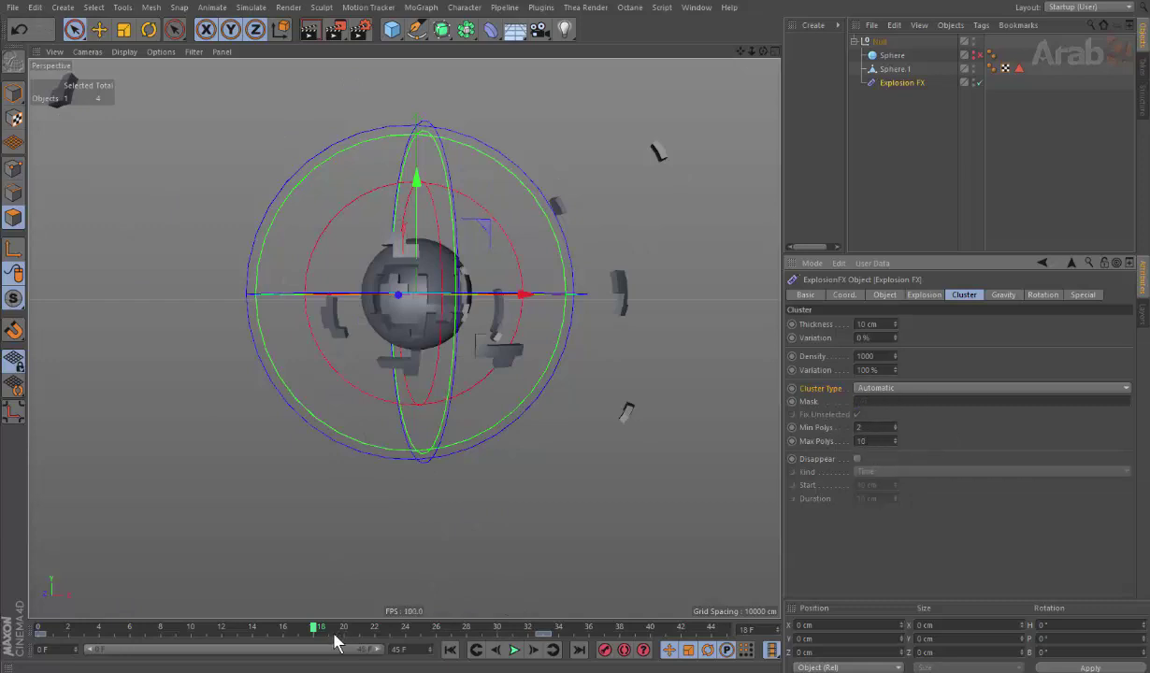
Step: At frame 16, review the cluster types and keep Automatic
left_click(104, 626)
left_click(285, 627)
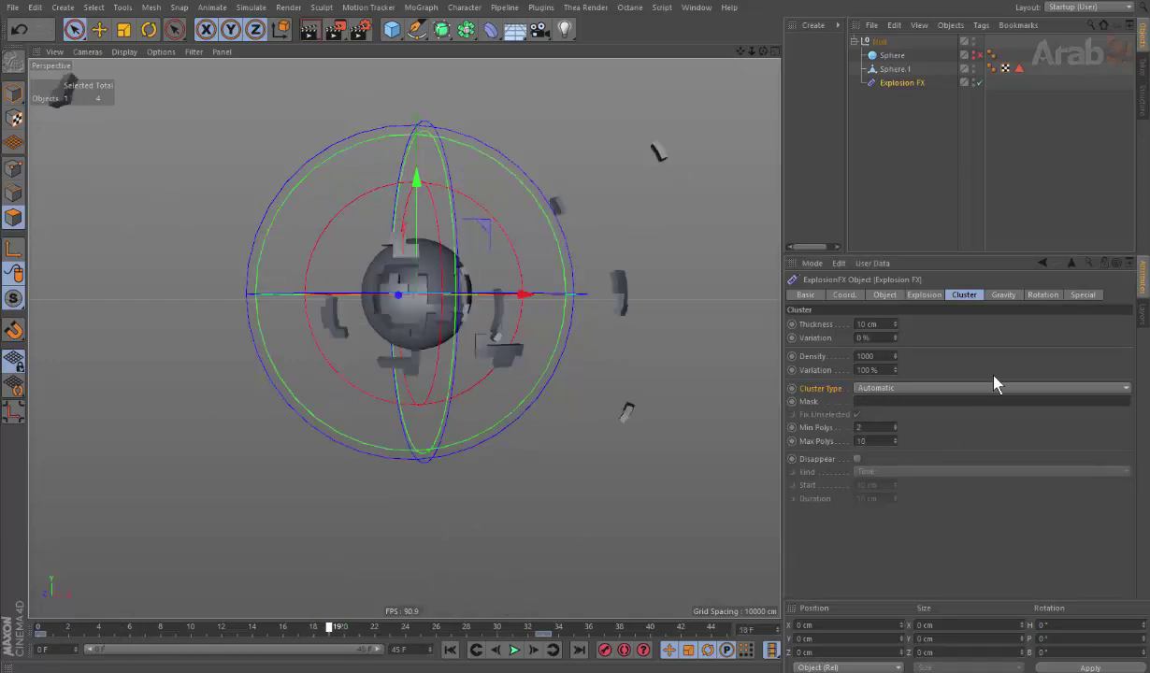
left_click(913, 388)
left_click(906, 415)
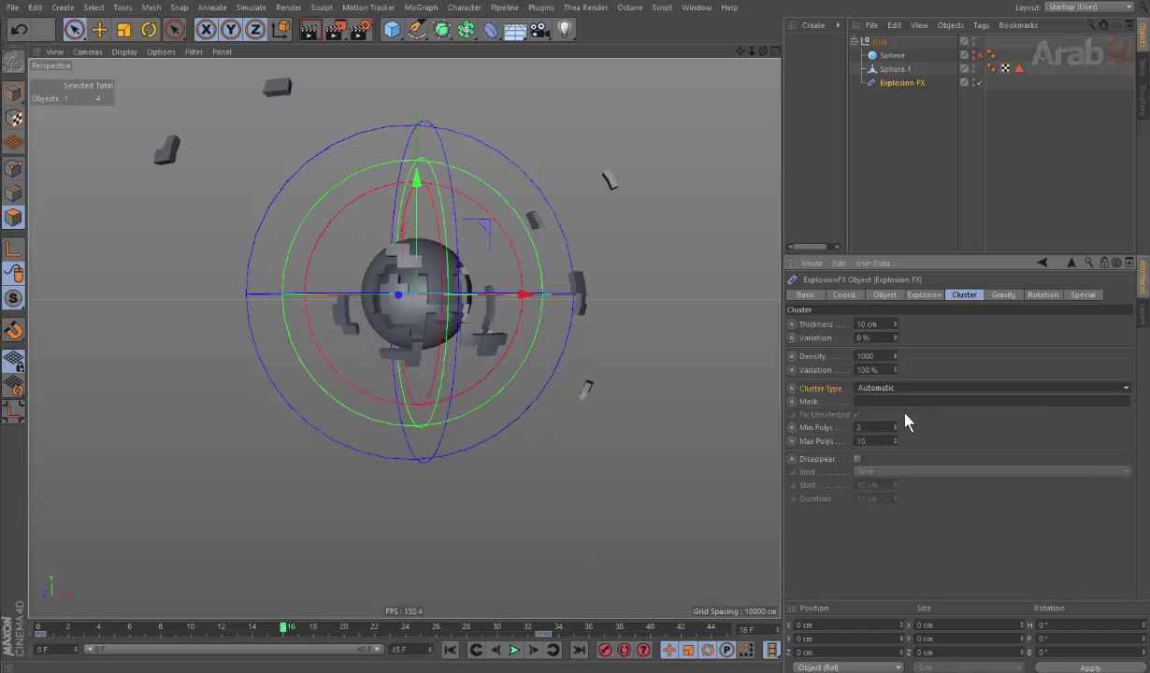
Step: Delete the extra Sphere.1 object and reselect the Explosion FX deformer
left_click(1020, 70)
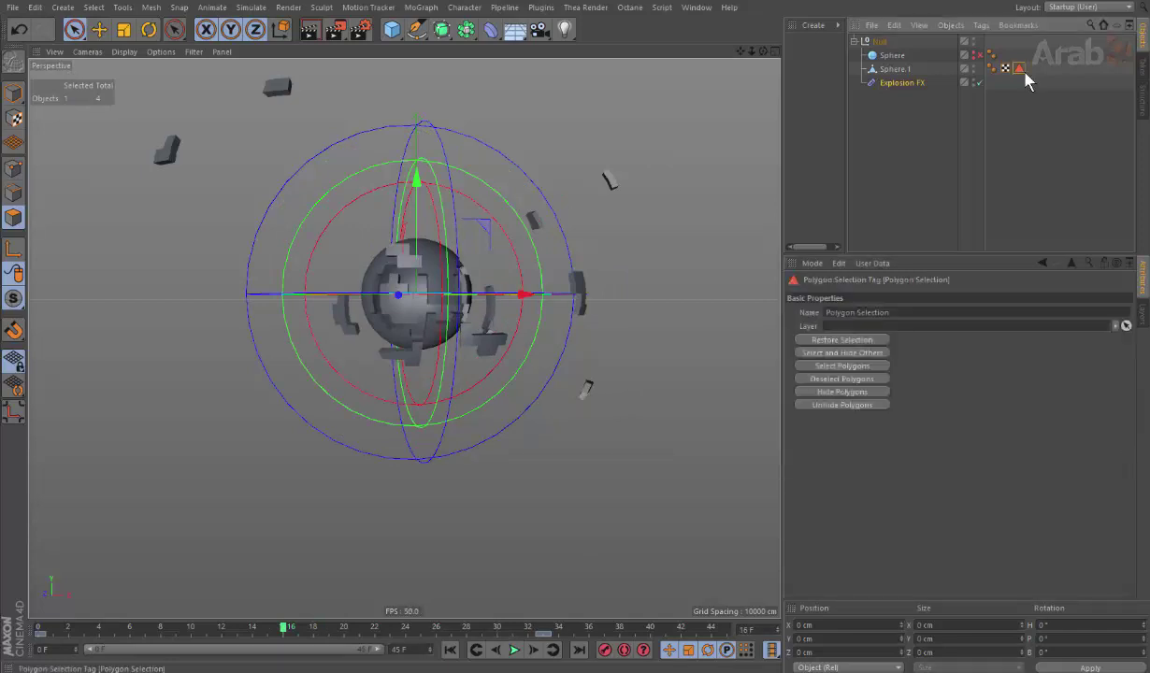
left_click(905, 71)
key("Delete")
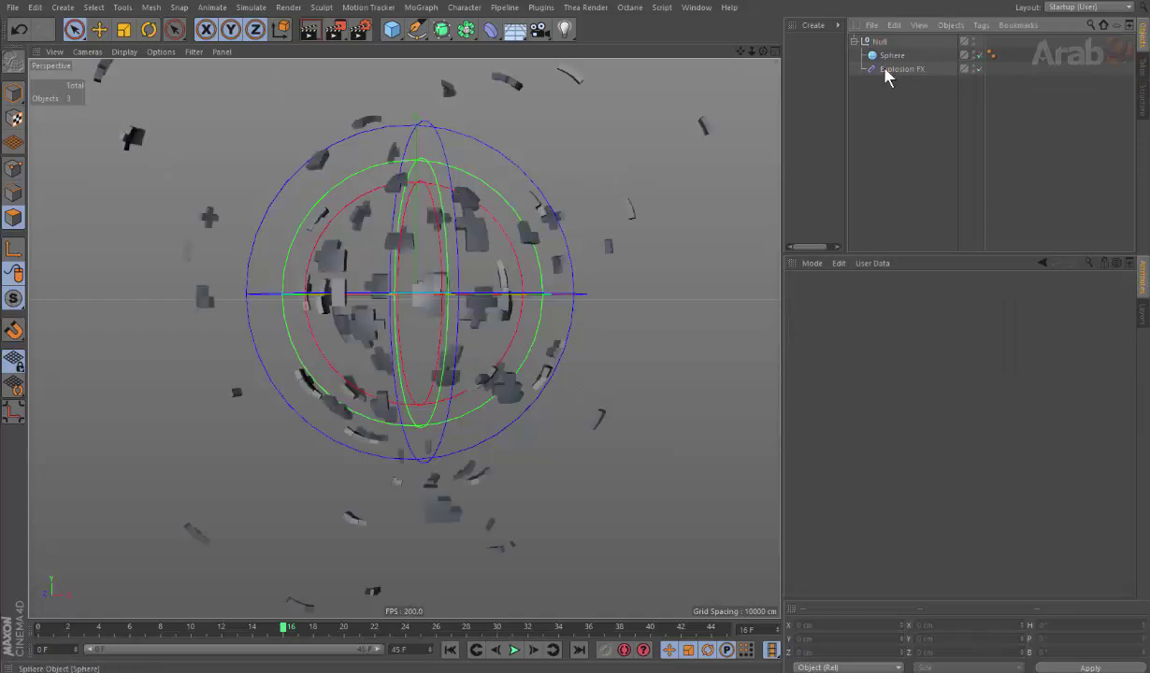
left_click(900, 69)
Step: Rewind to about frame 11, zoom out over the whole explosion, and show Explosion FX settings again
mouse_move(331, 628)
left_mouse_down()
mouse_move(207, 649)
mouse_move(308, 628)
left_mouse_up()
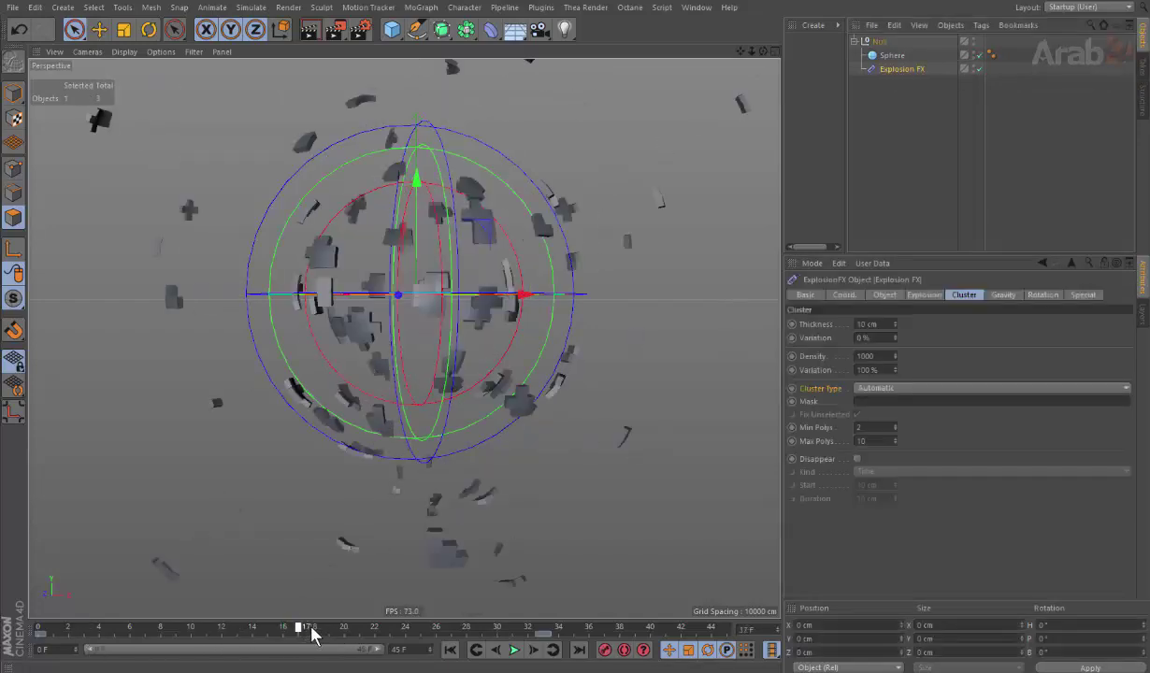
left_click(99, 29)
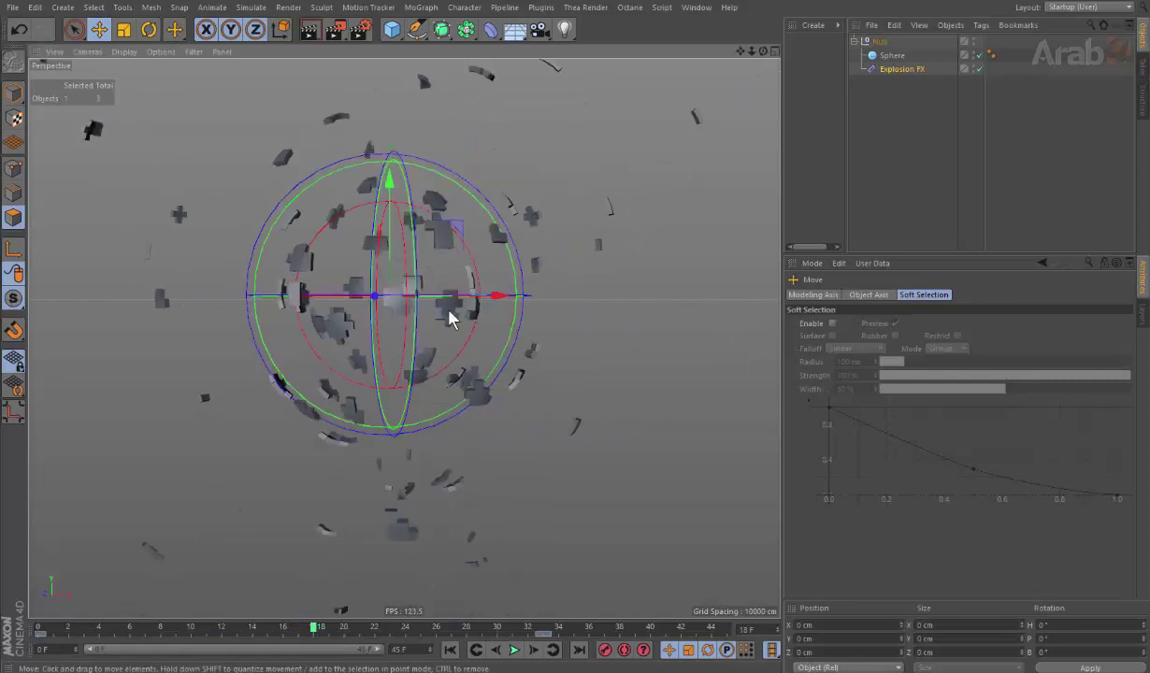
left_click_drag(346, 315, 398, 338, "alt")
scroll(398, 338, "down", 3)
left_click(902, 71)
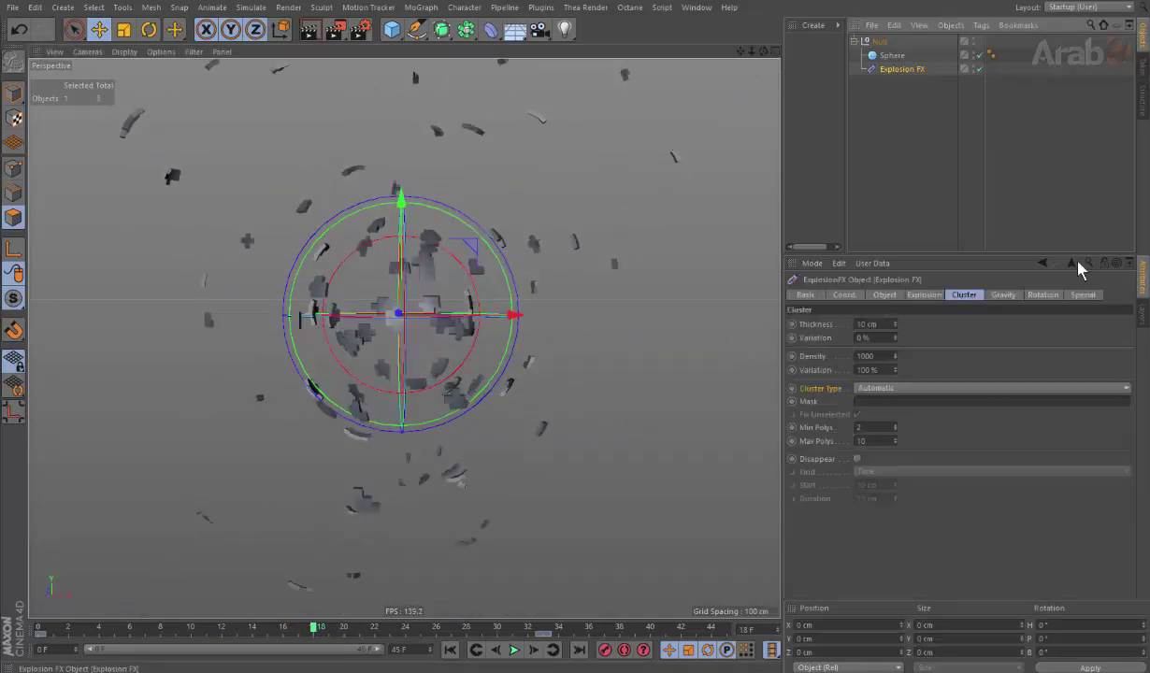
left_click(928, 297)
left_click(956, 298)
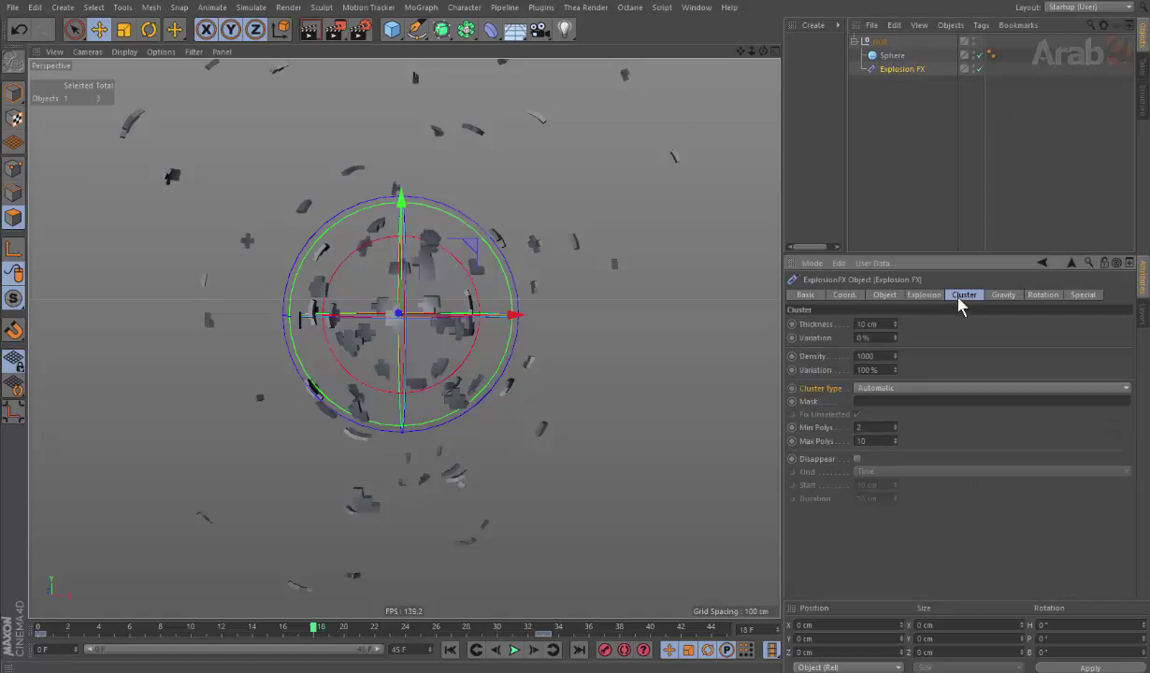
Step: Test gravity Acceleration values from 0 up to 22.7, ending at 0.1, and play the explosion
left_click(1001, 295)
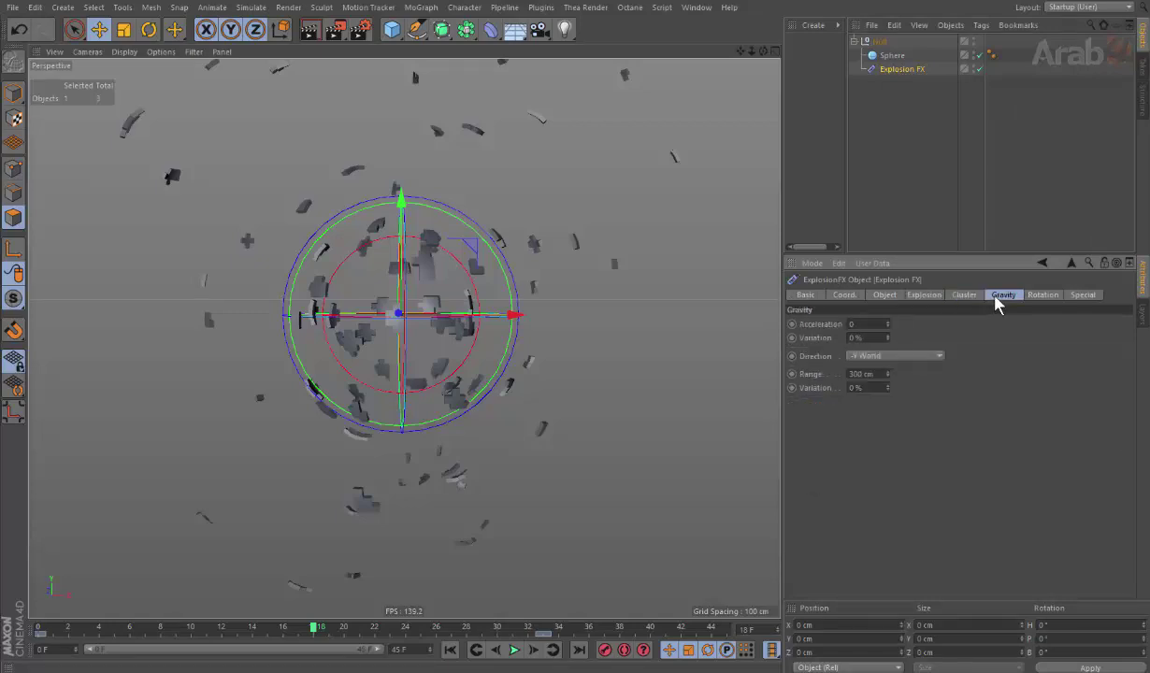
left_click(891, 331)
type("9.81")
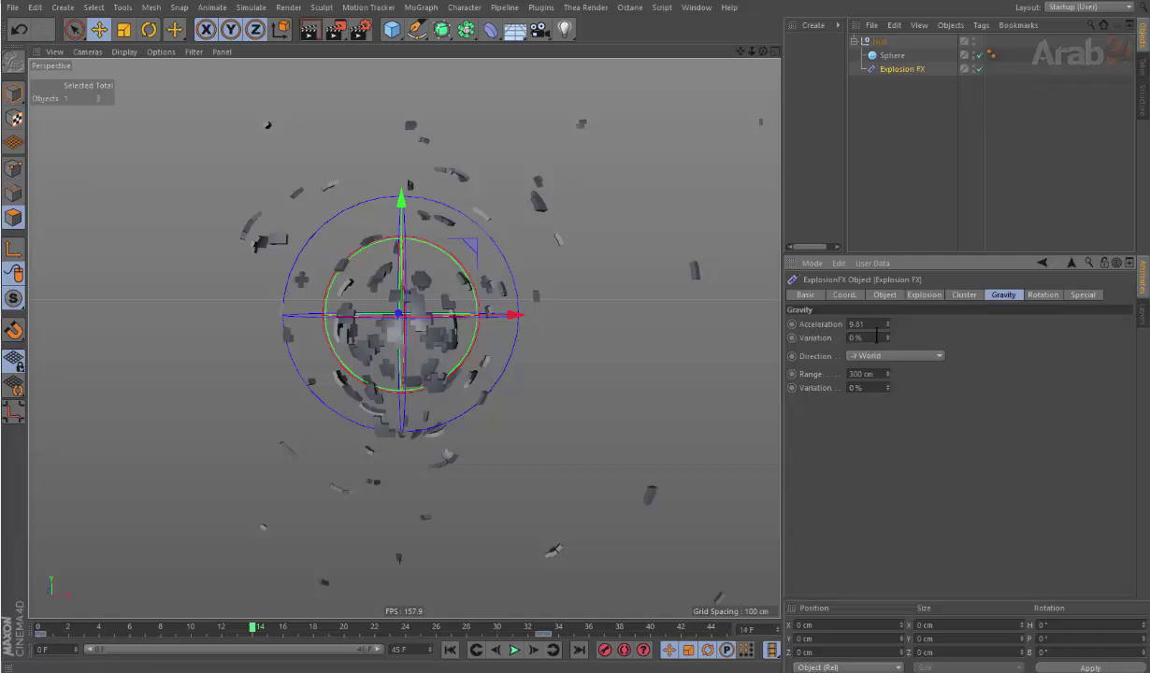
left_click_drag(887, 327, 886, 374)
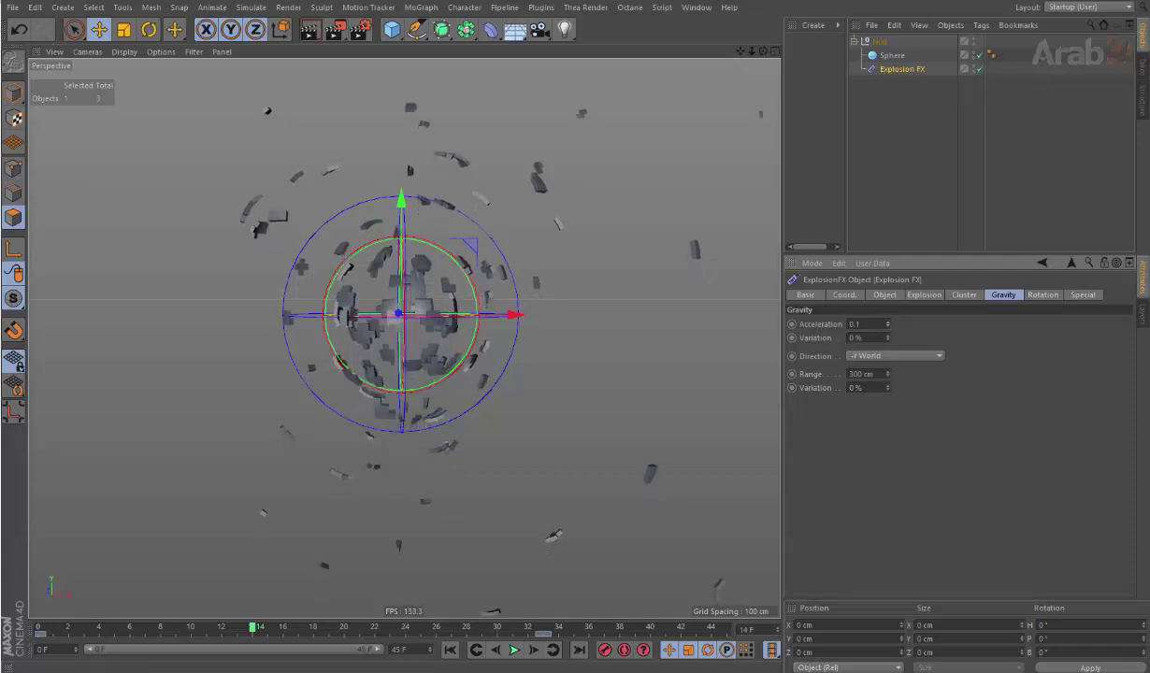
left_click_drag(886, 323, 887, 280)
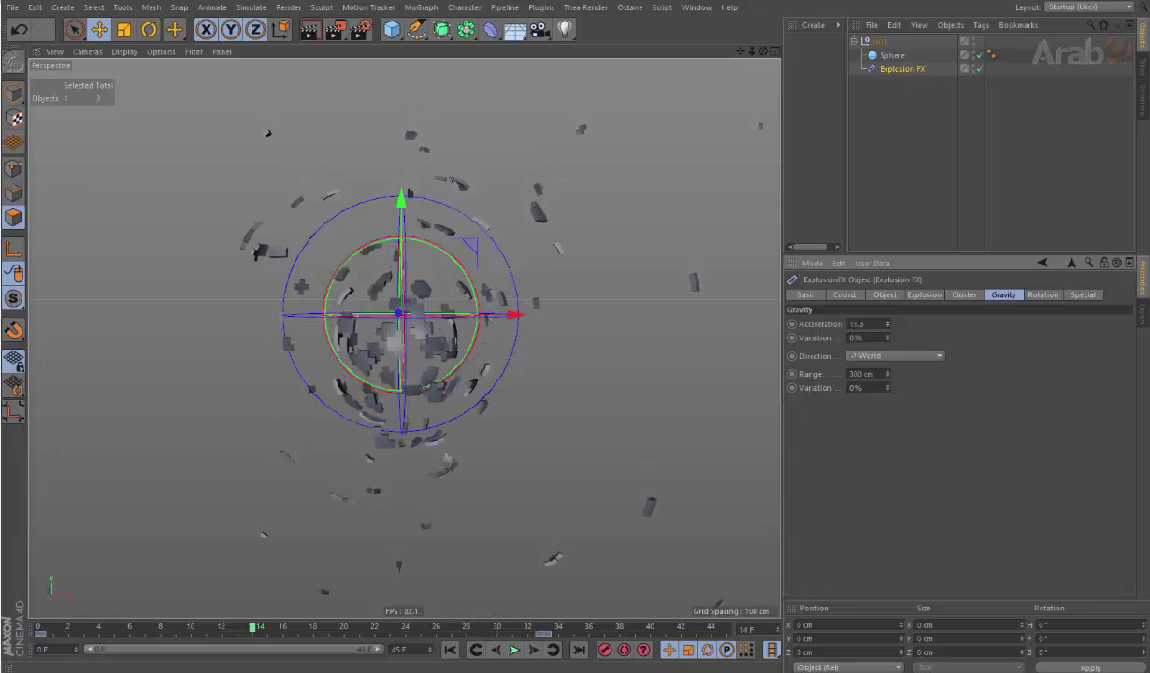
left_click_drag(887, 323, 887, 280)
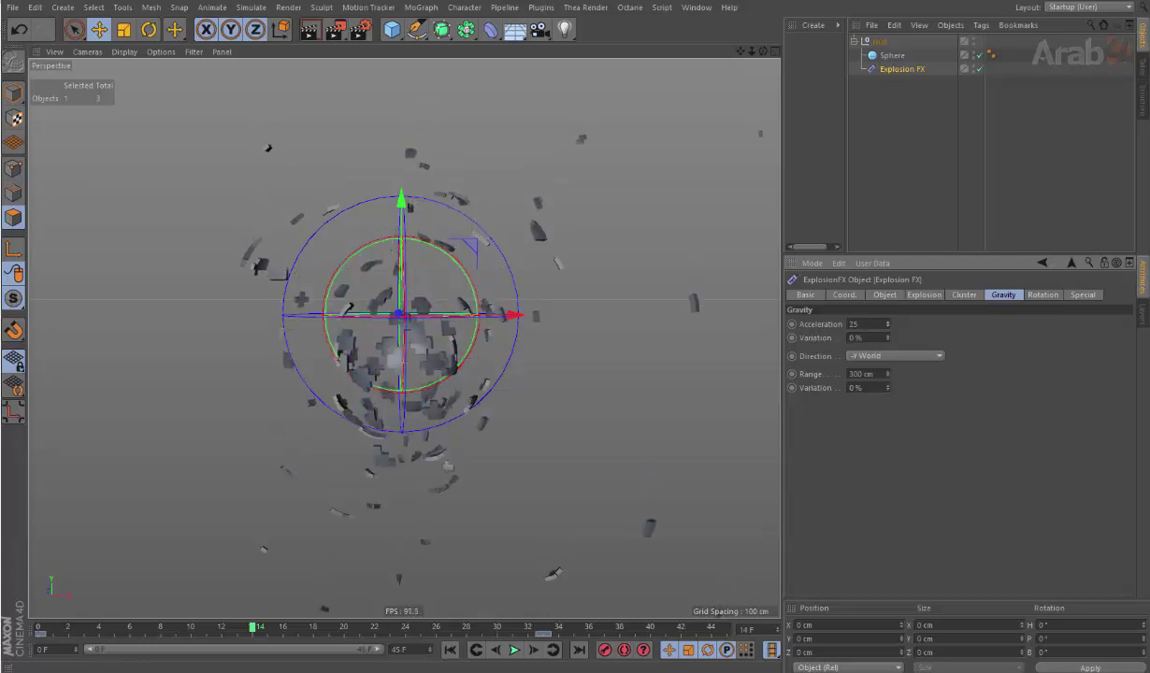
left_click_drag(887, 324, 887, 309)
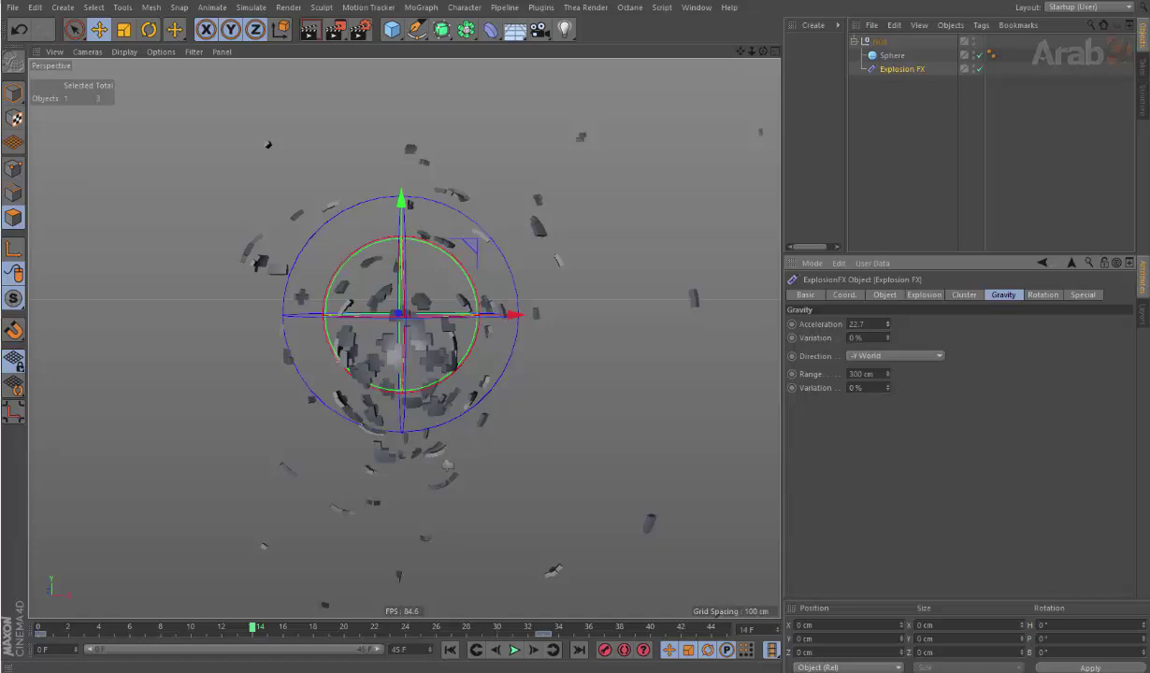
left_click_drag(887, 323, 887, 374)
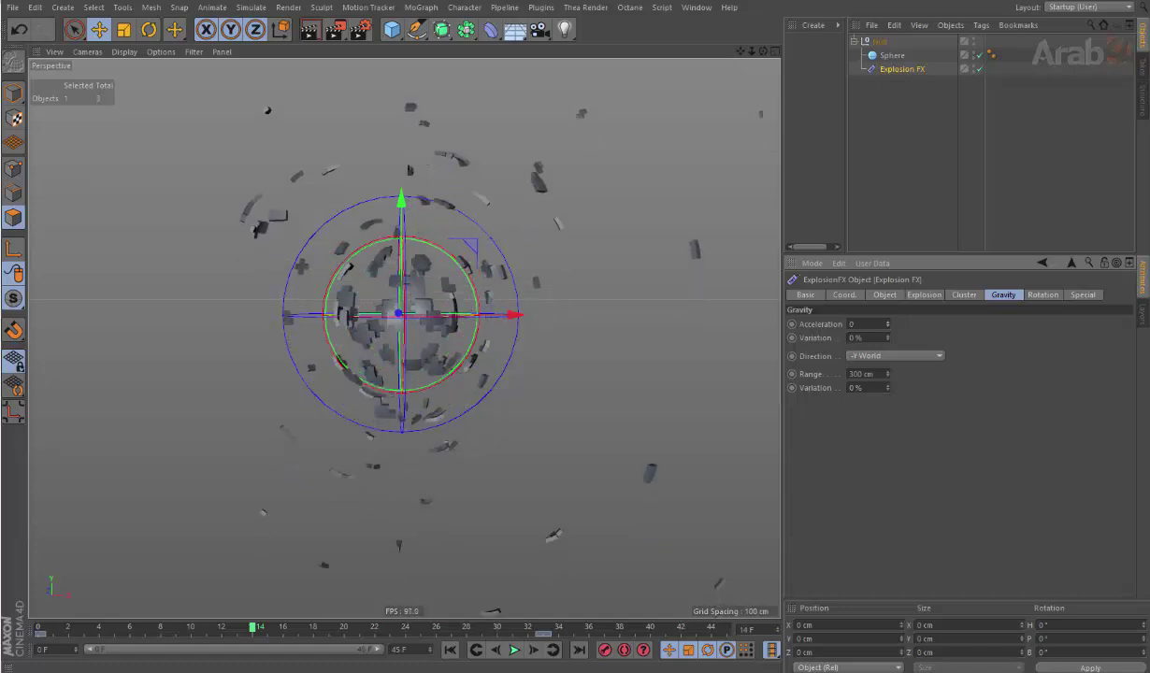
left_click_drag(876, 323, 877, 319)
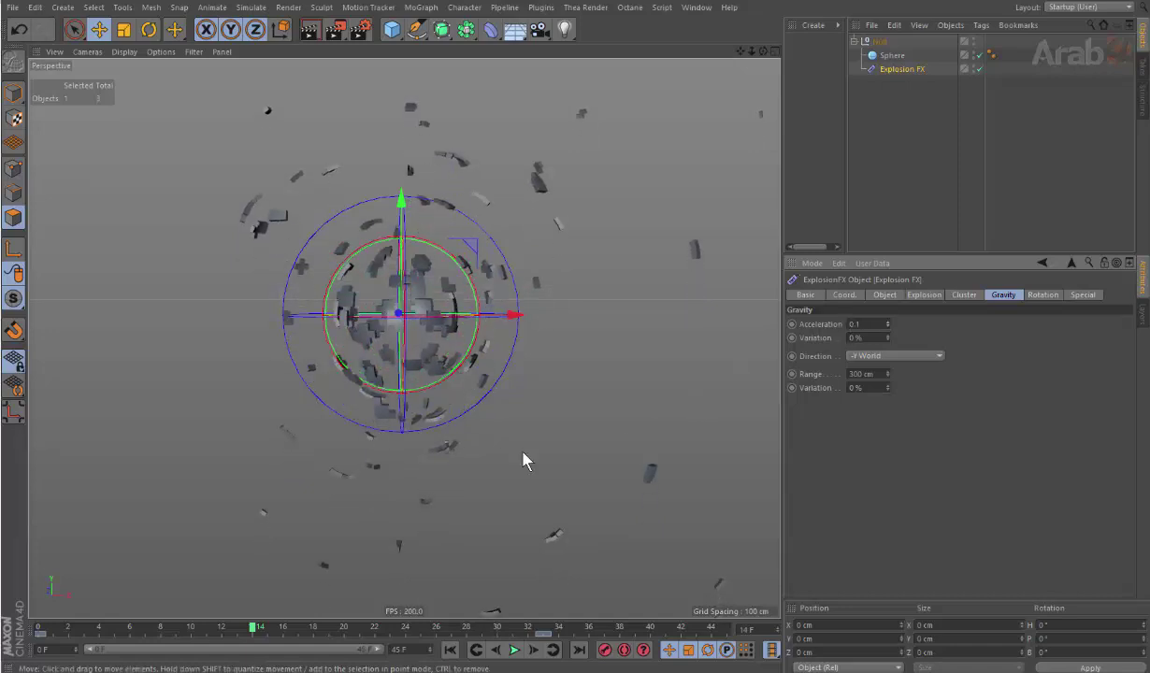
left_click(513, 652)
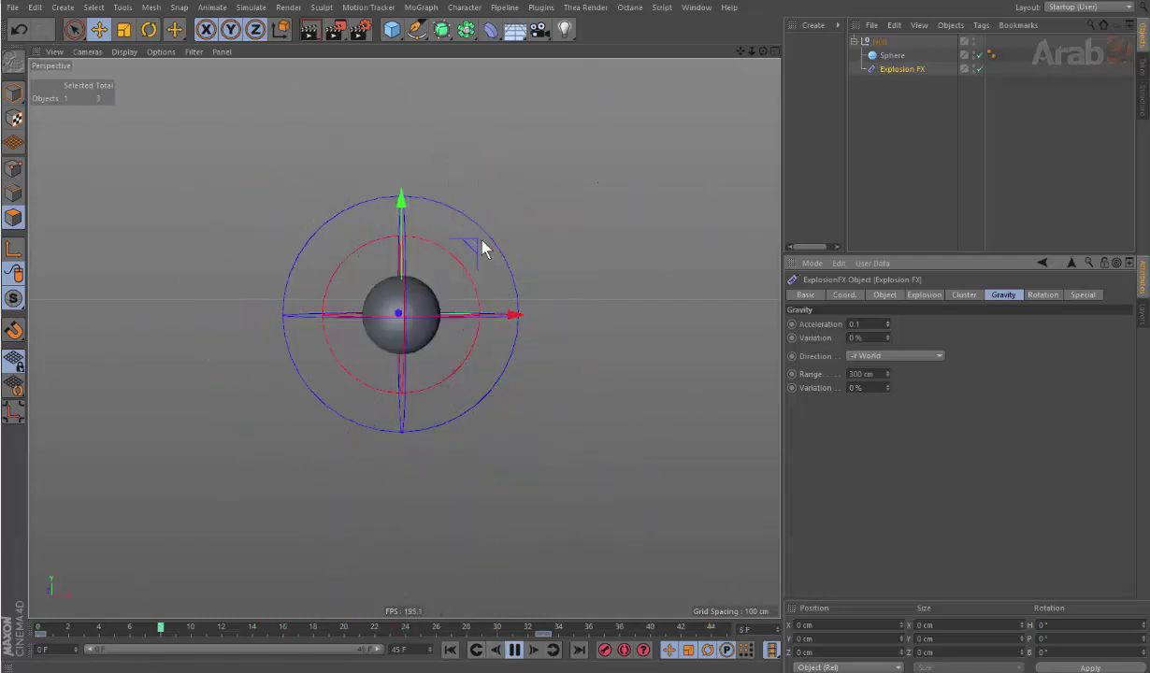
Step: Restore gravity Acceleration to 9.81 after trying 100, and keep Variation at 0%
right_click(889, 326)
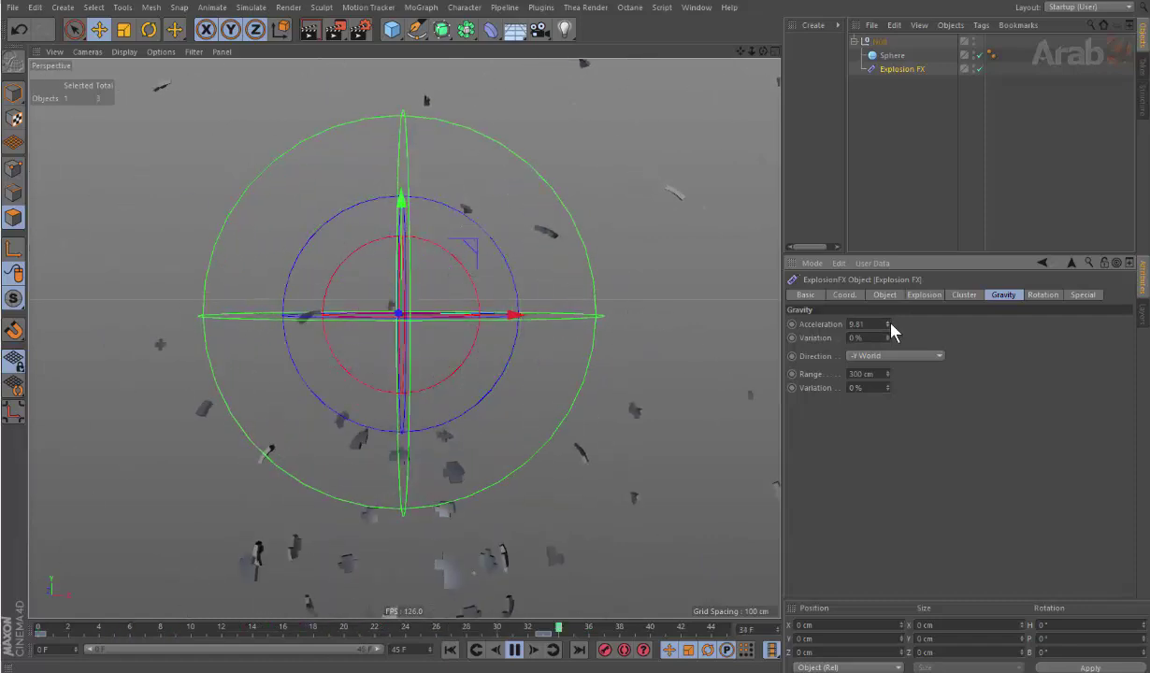
left_click(865, 325)
type("100")
key("Return")
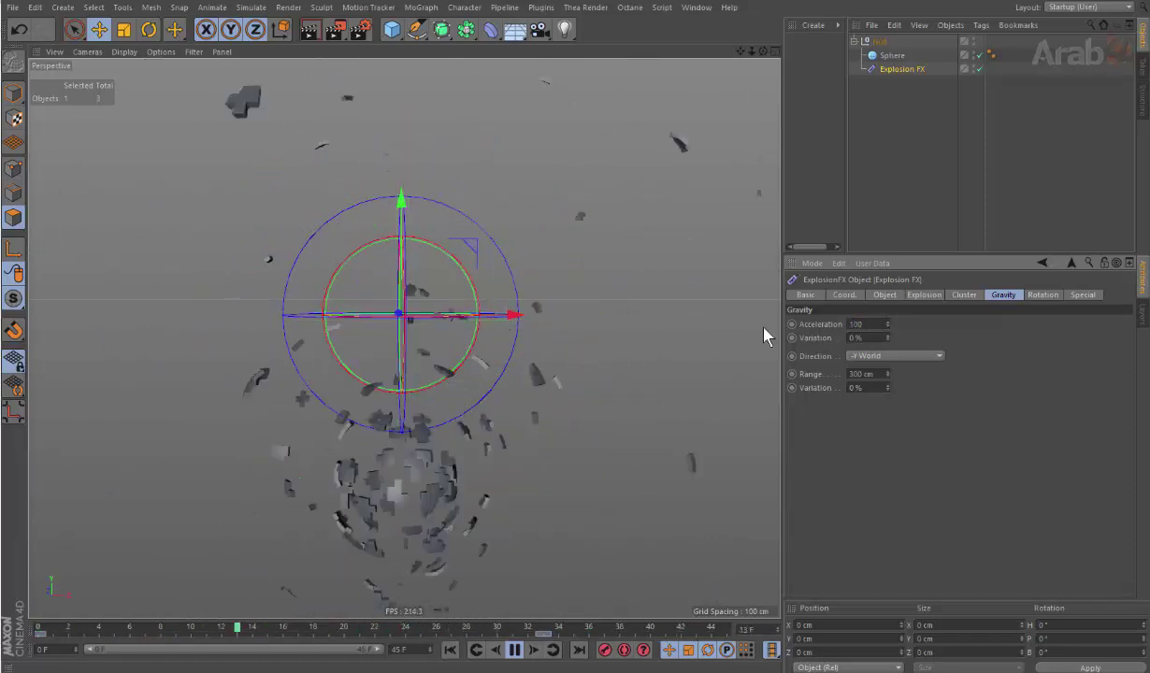
key("ctrl+z")
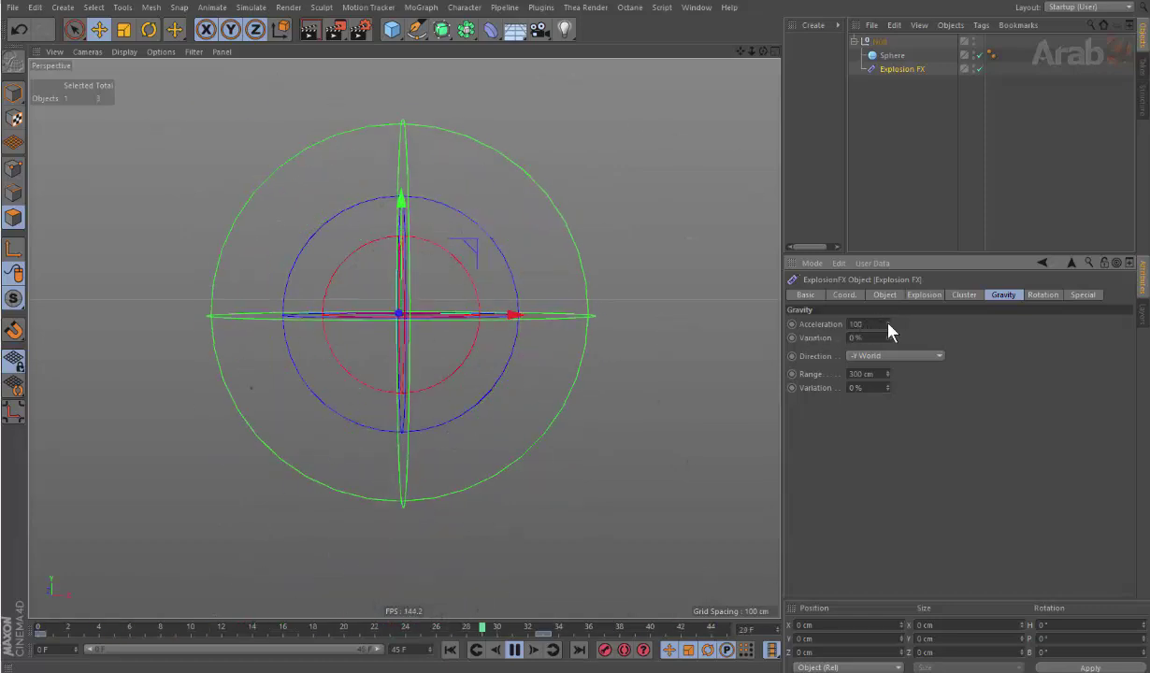
type("9.81")
mouse_move(887, 337)
left_mouse_down()
mouse_move(887, 317)
mouse_move(889, 334)
left_mouse_up()
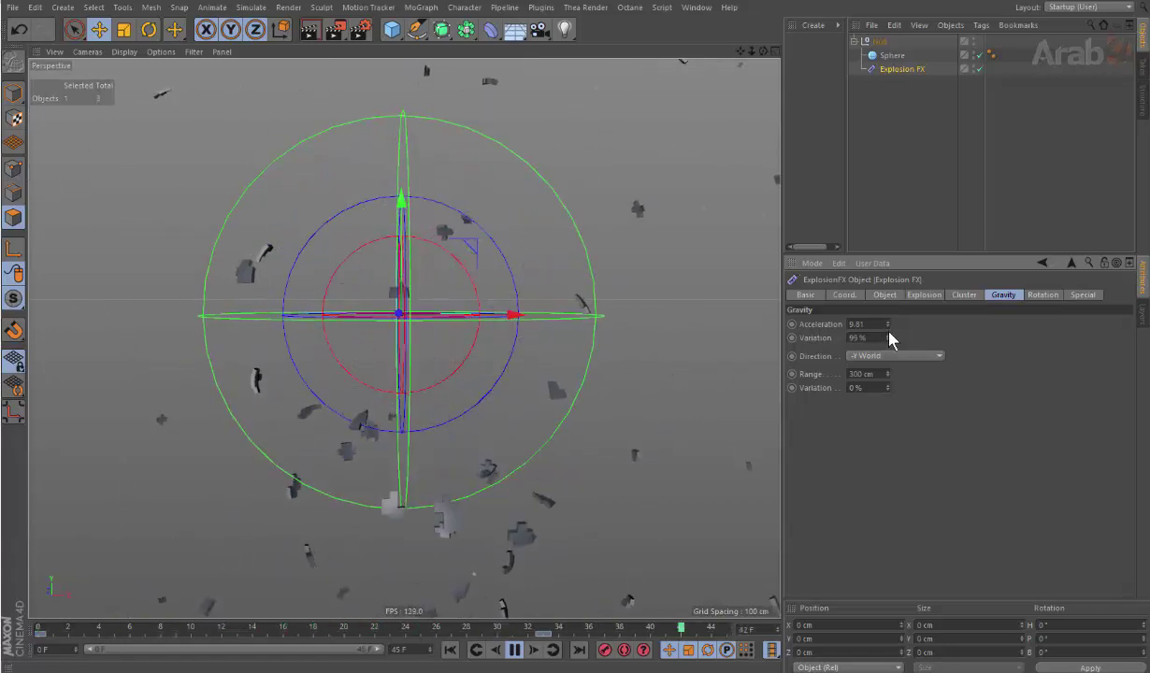
left_click_drag(888, 337, 888, 336)
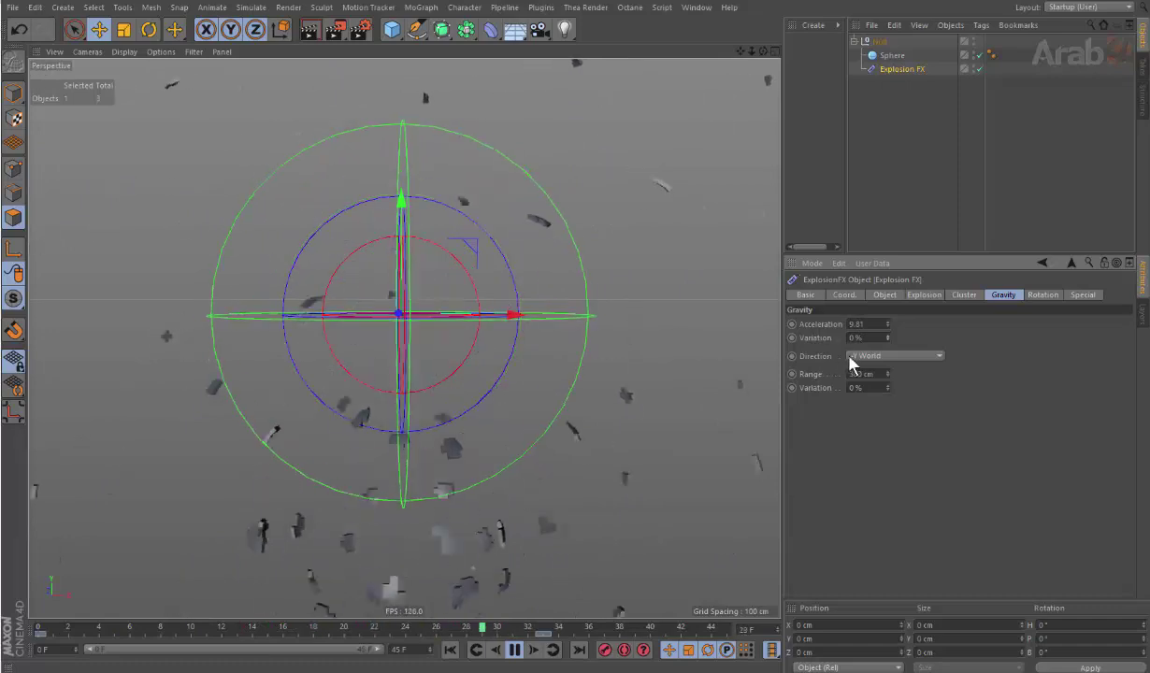
Step: Try gravity directions None, -Y World, Y World and -X World
left_click(895, 356)
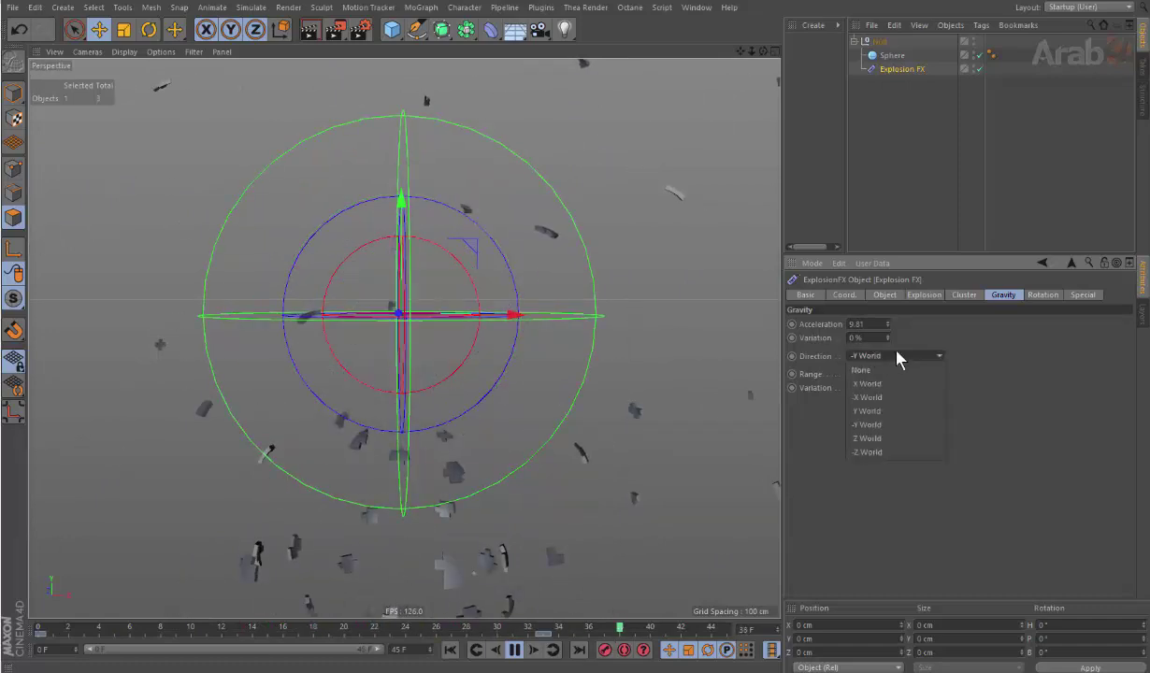
left_click(886, 371)
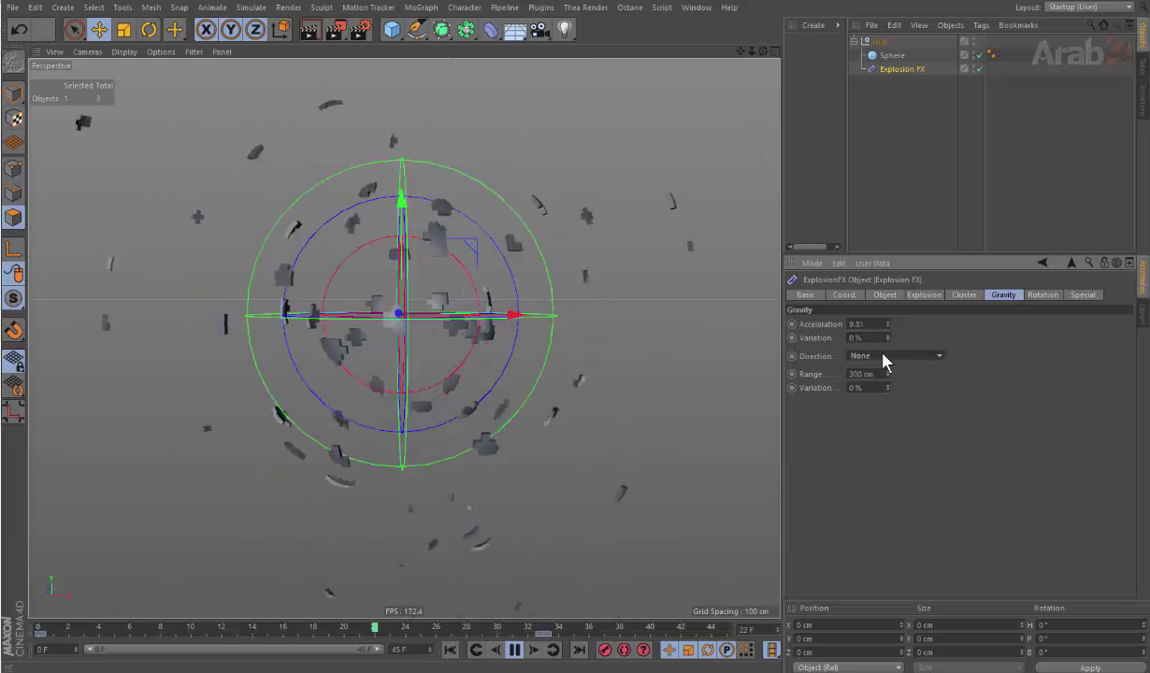
left_click(882, 355)
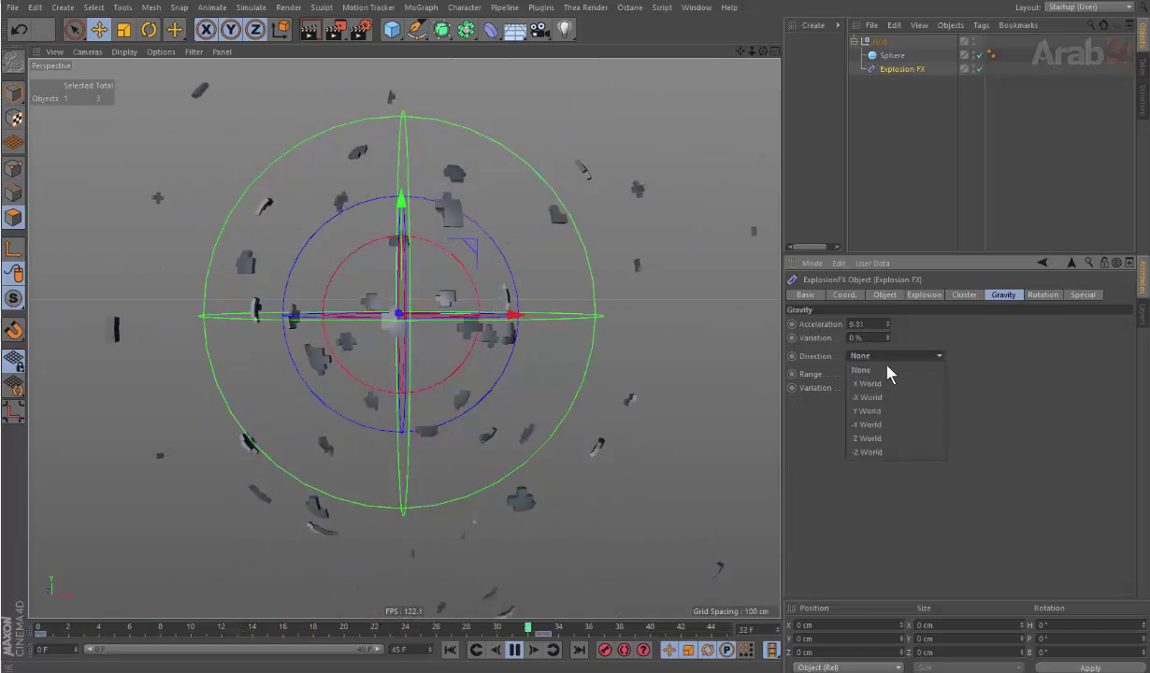
left_click(895, 426)
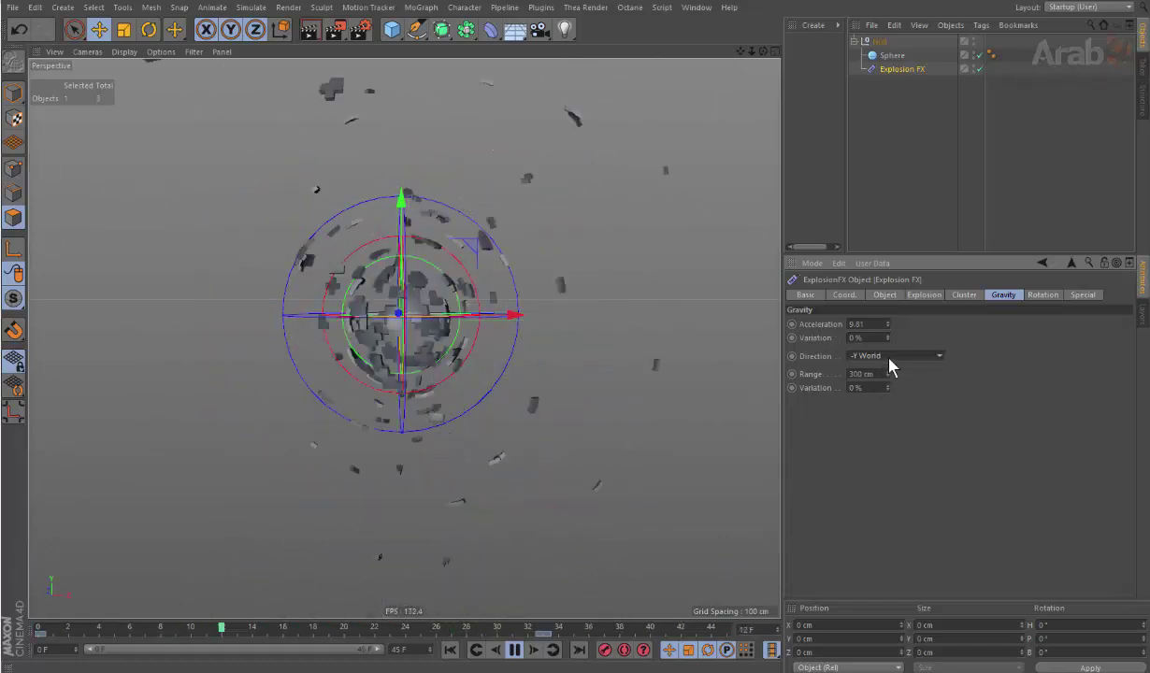
left_click(888, 359)
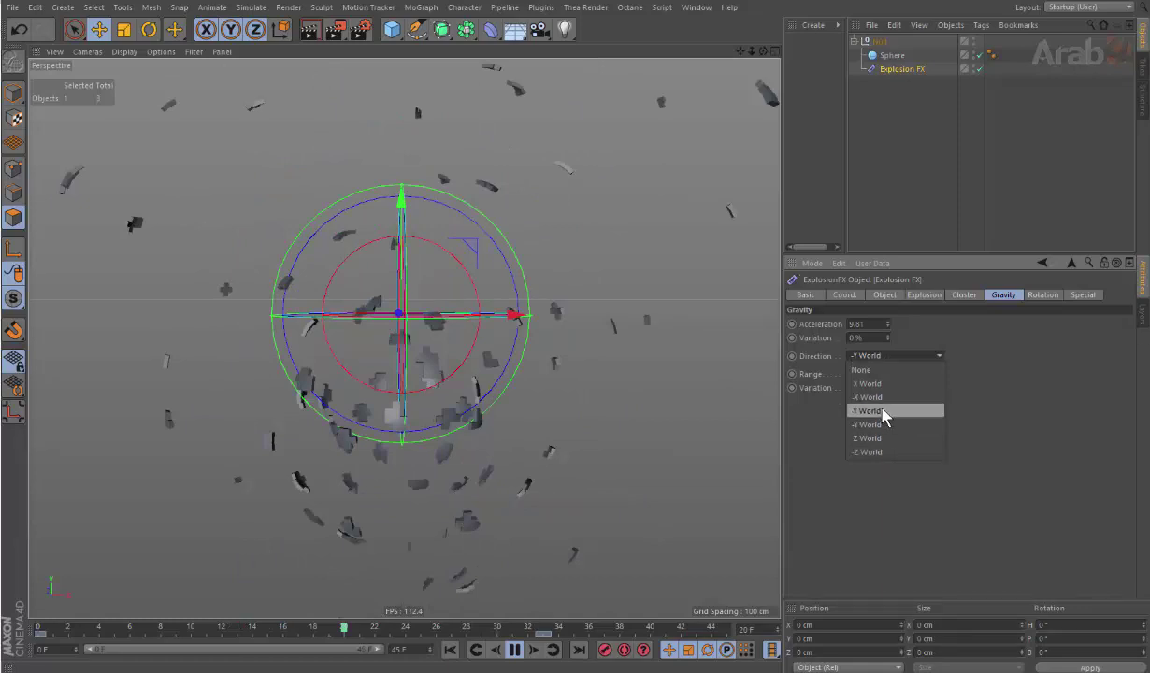
left_click(884, 412)
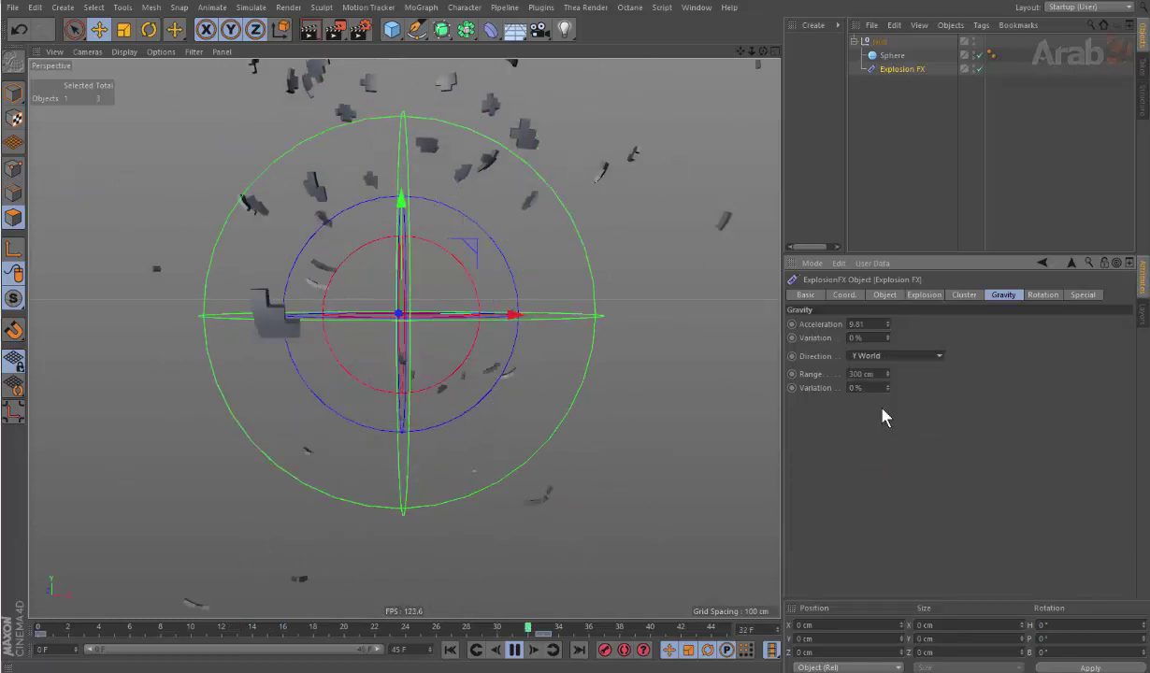
left_click(885, 355)
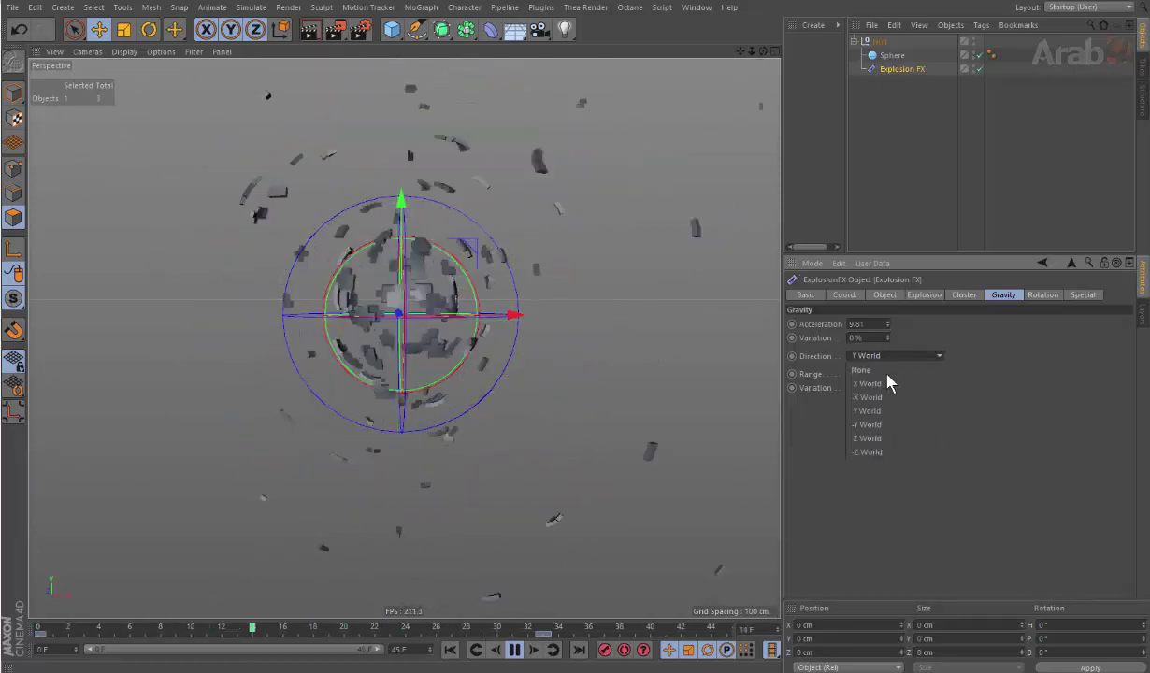
left_click(886, 401)
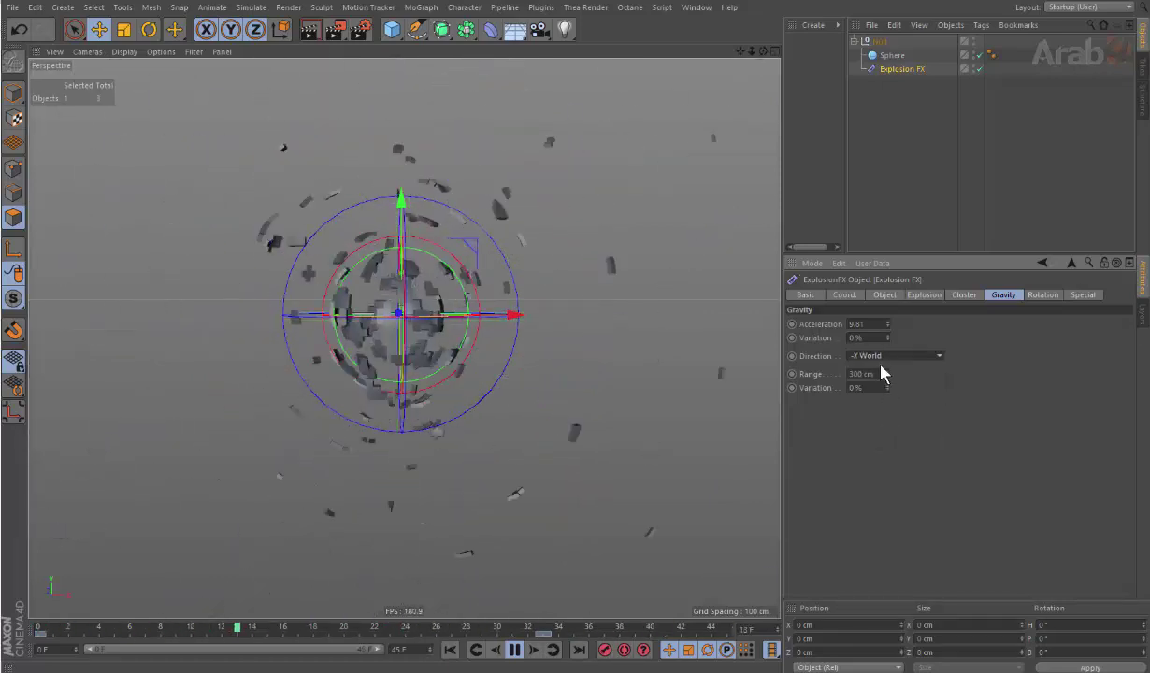
Step: Try X World and Z World, settle on -Y World, and widen gravity Range to 303 cm
left_click(885, 356)
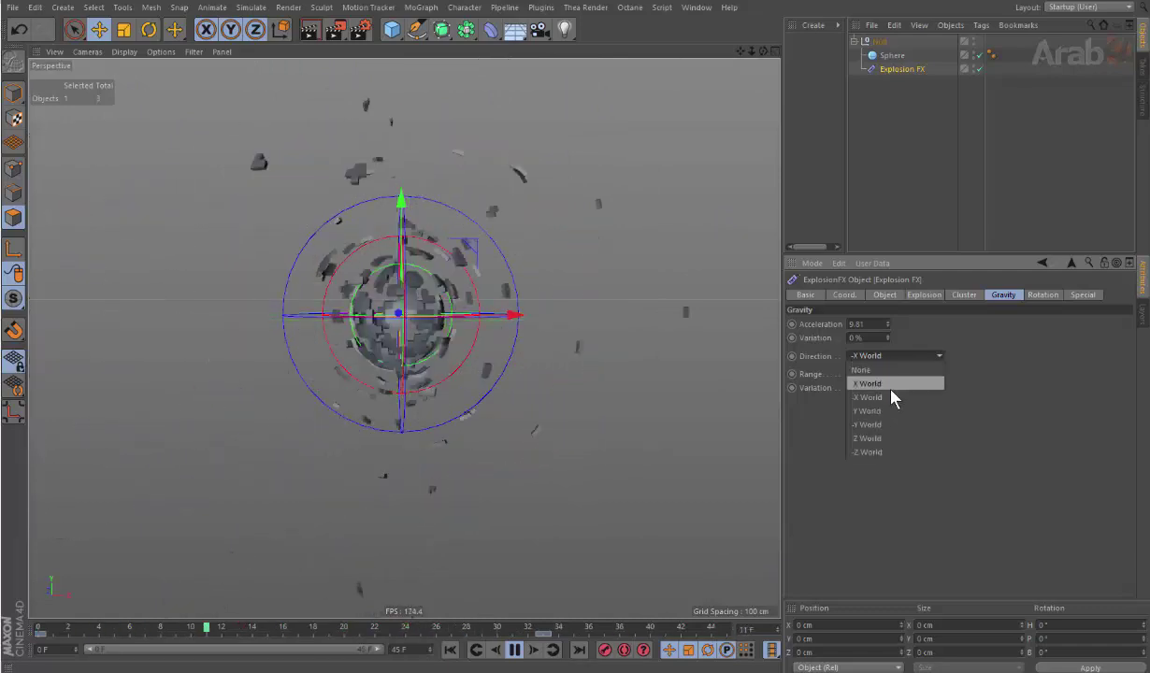
left_click(891, 386)
left_click(885, 358)
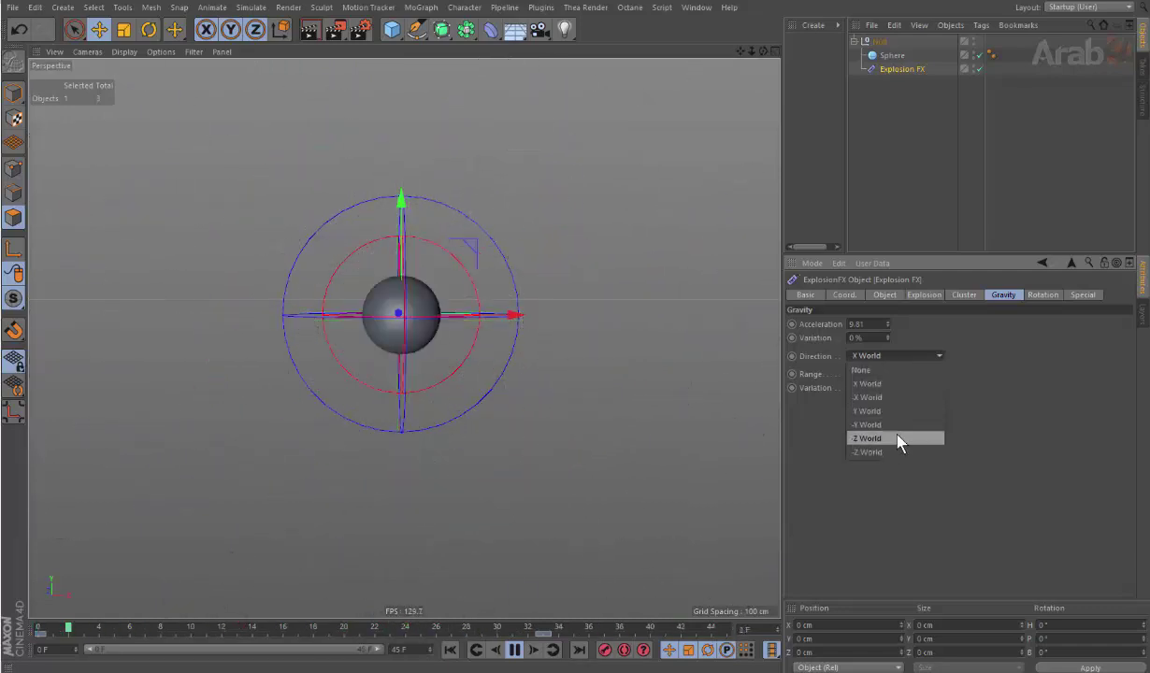
left_click(898, 441)
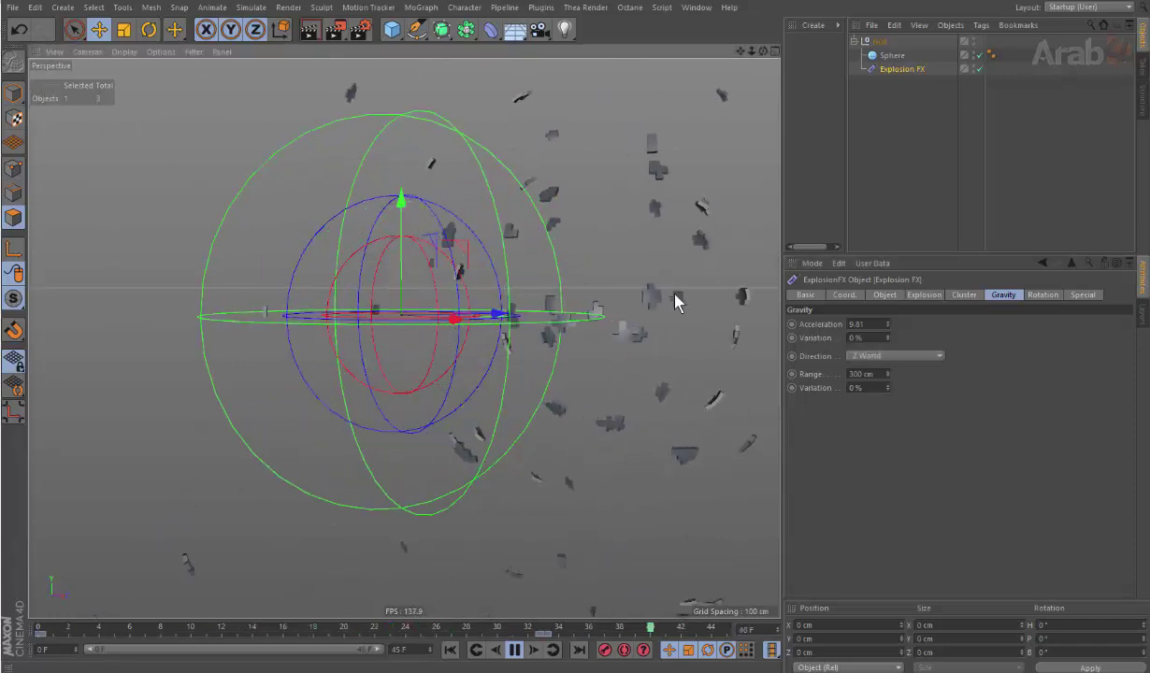
left_click(879, 356)
left_click(882, 426)
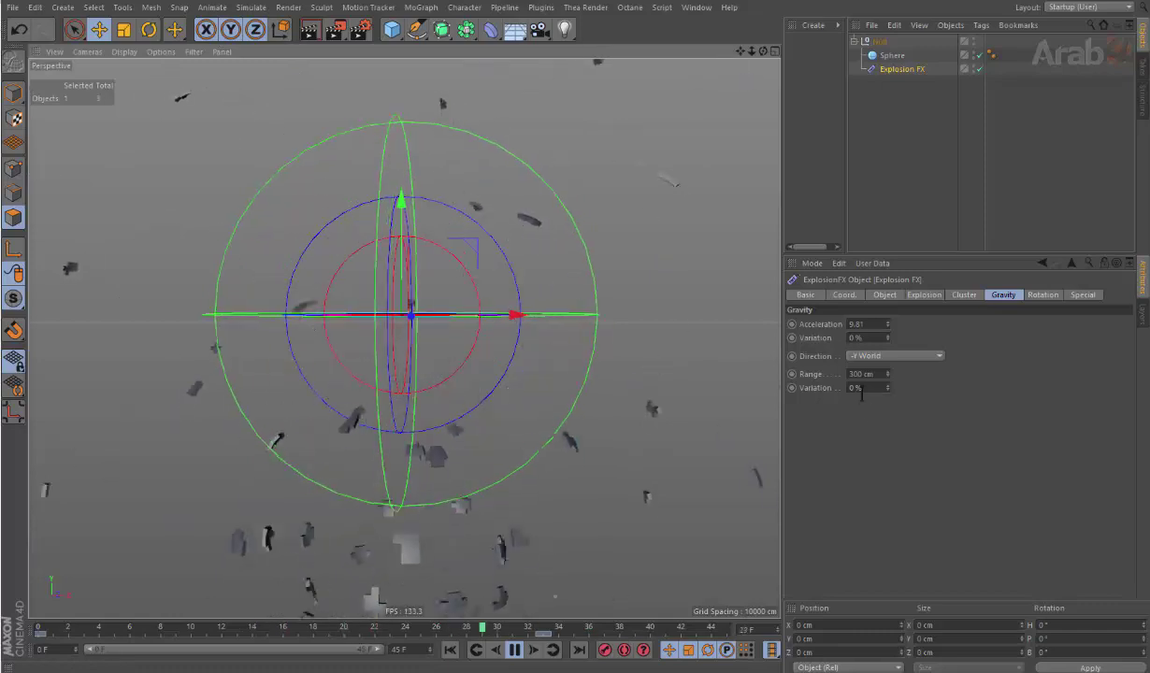
mouse_move(887, 374)
left_mouse_down()
mouse_move(887, 359)
mouse_move(887, 388)
left_mouse_up()
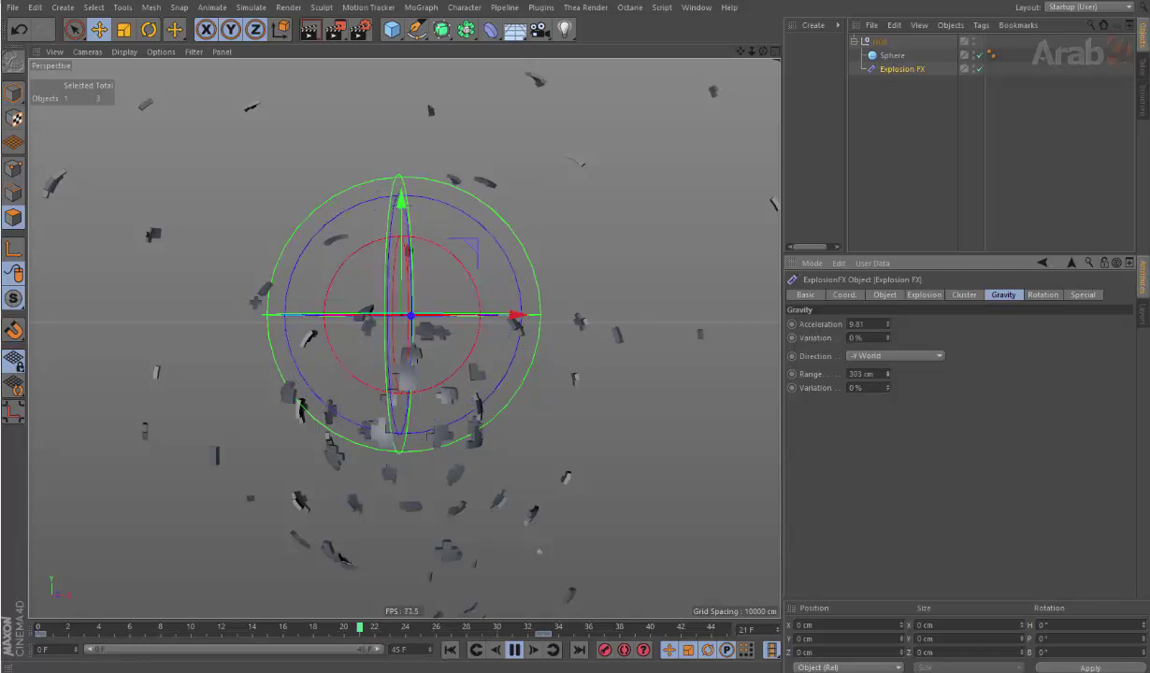
Step: Pause playback at frame 17 and bring gravity Range back down to 300 cm
mouse_move(886, 374)
left_mouse_down()
mouse_move(887, 355)
mouse_move(889, 375)
left_mouse_up()
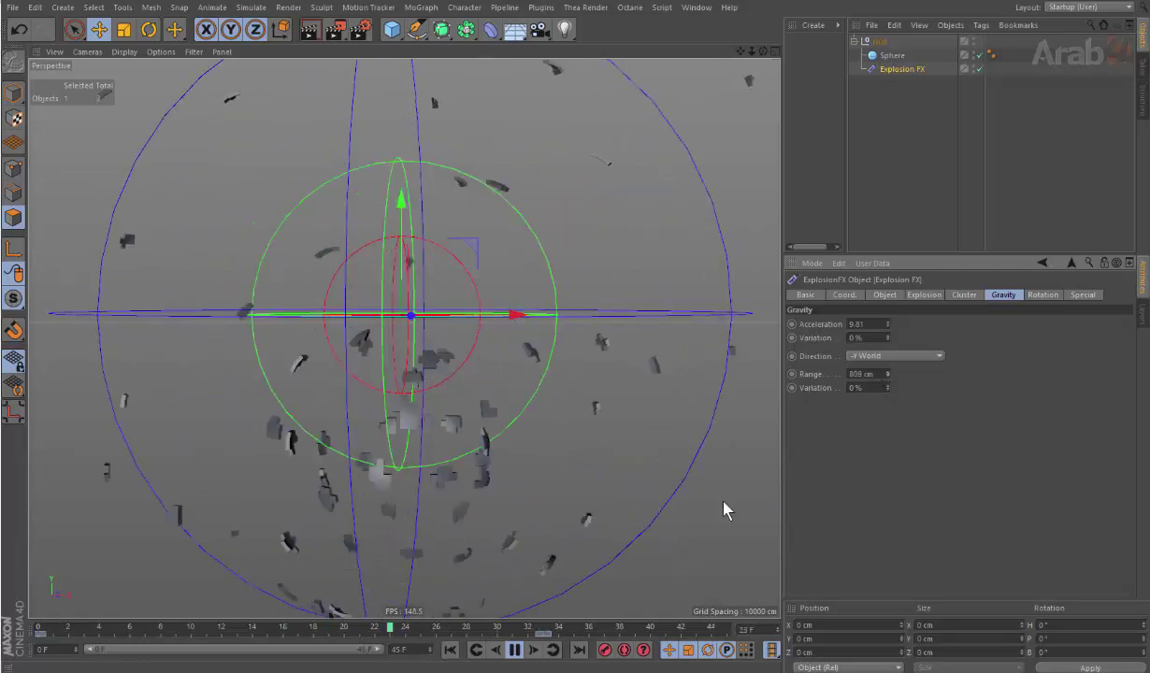
left_click(520, 649)
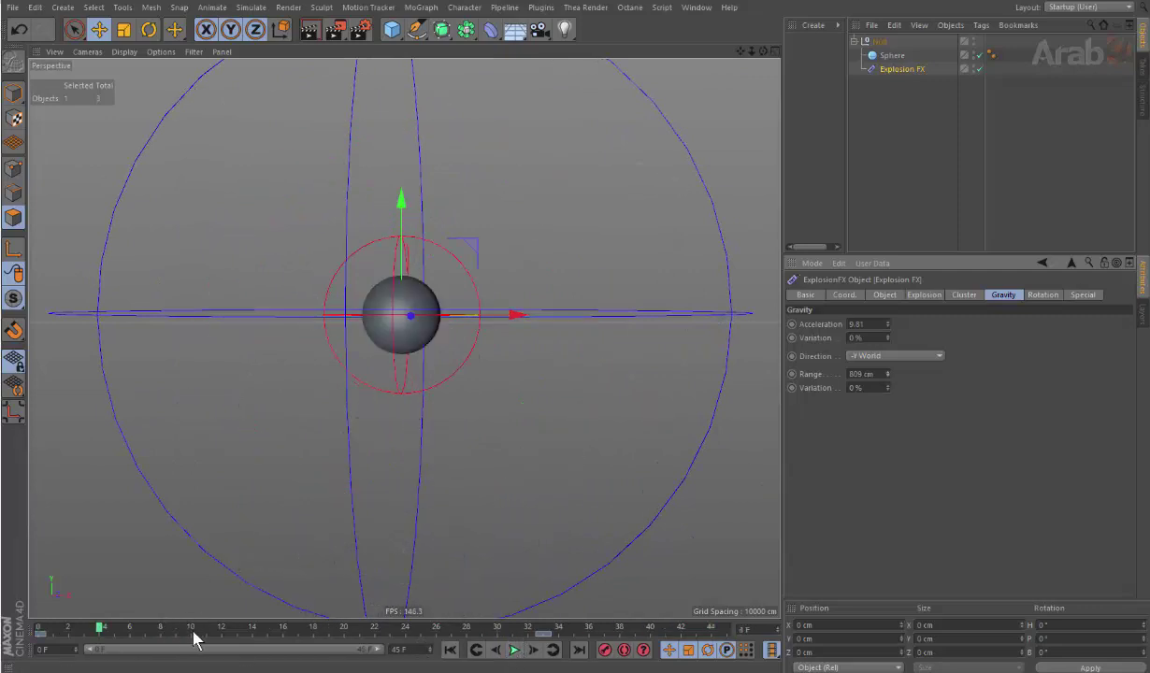
left_click_drag(195, 634, 300, 634)
left_click(809, 374)
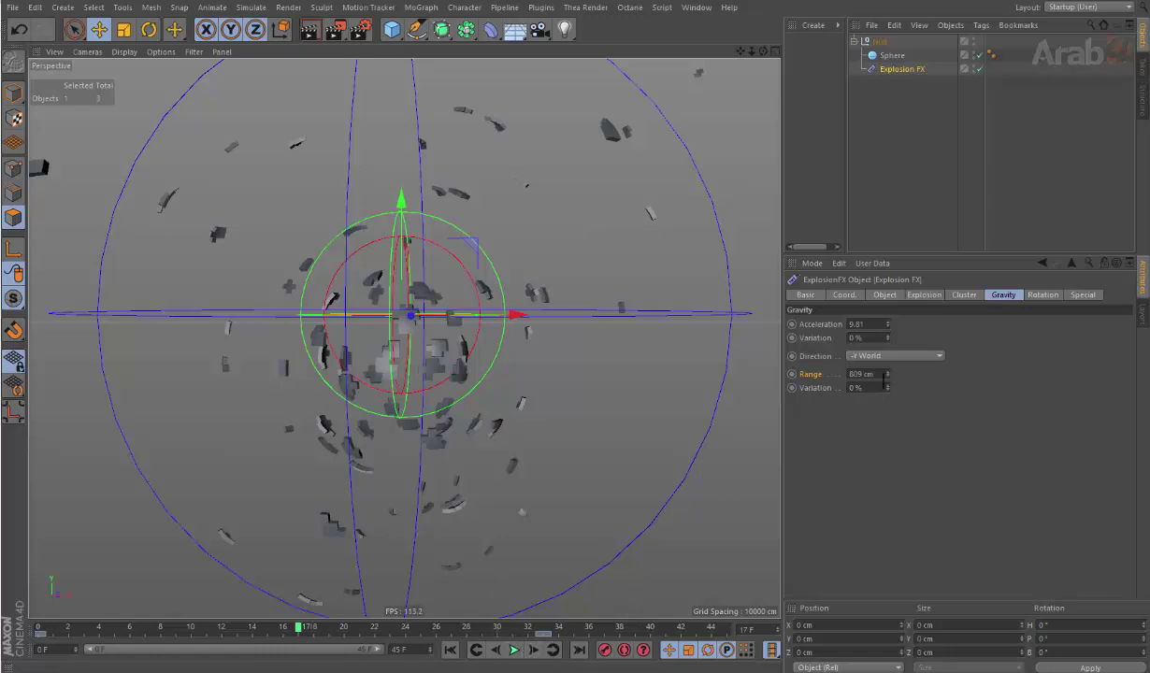
left_click_drag(884, 383, 889, 370)
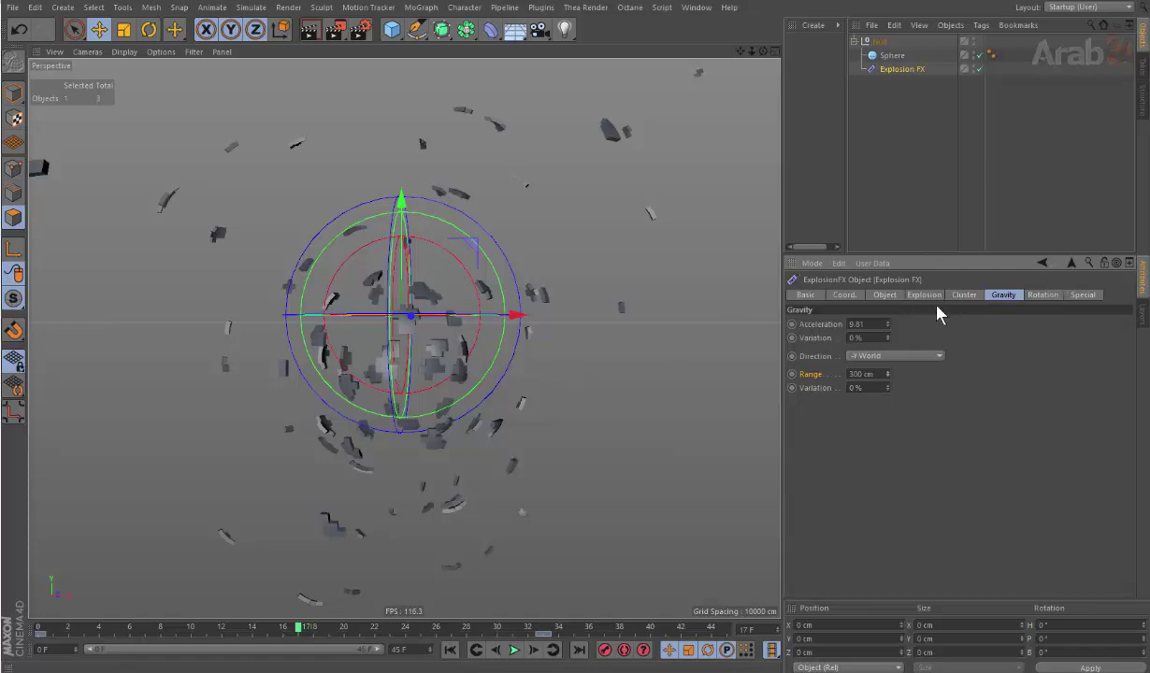
scroll(397, 319, "up", 2)
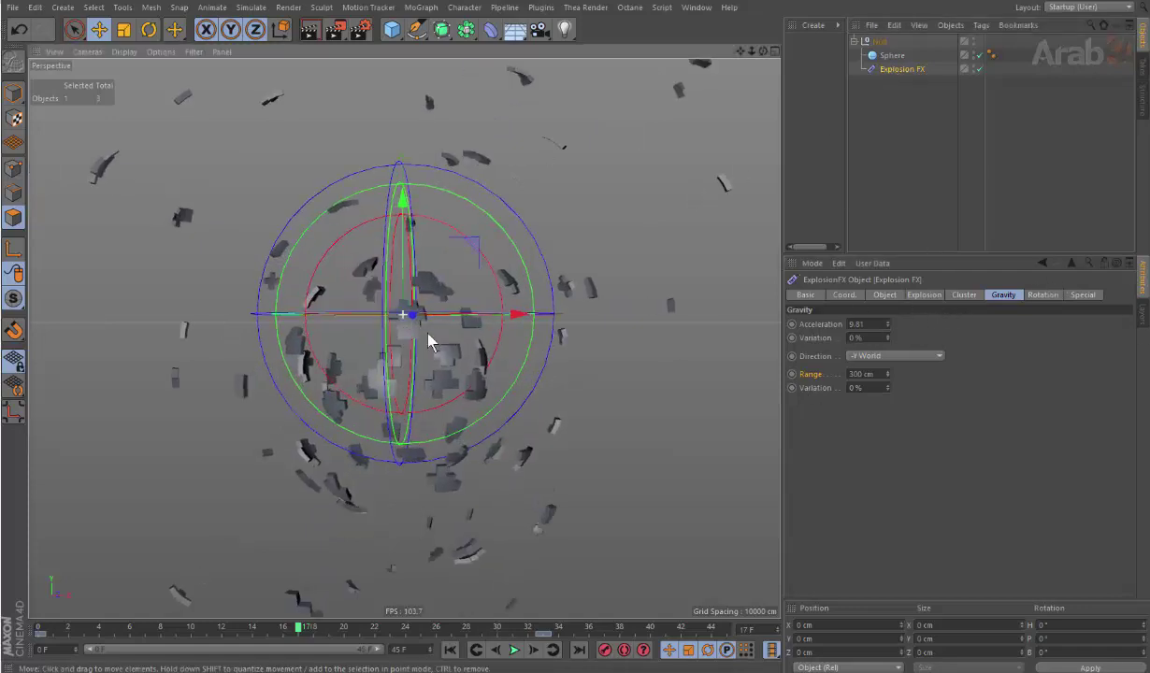
left_click_drag(431, 341, 484, 302, "alt")
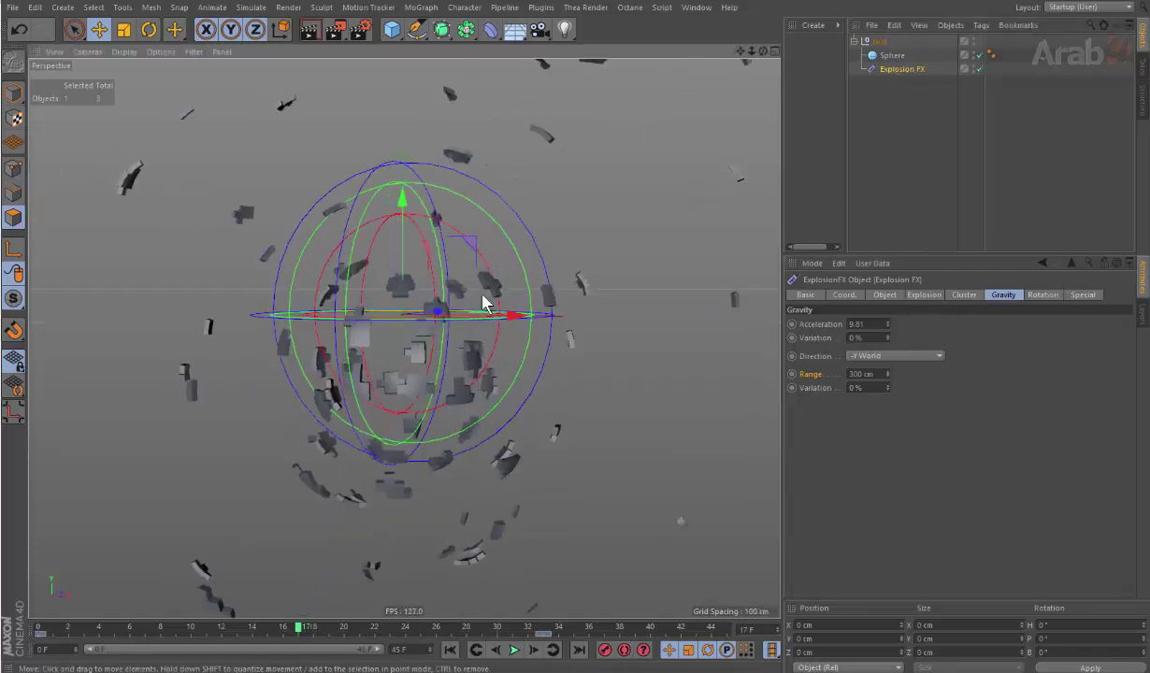
left_click(883, 295)
mouse_move(630, 331)
left_mouse_down("alt")
mouse_move(500, 316)
mouse_move(568, 413)
mouse_move(672, 416)
mouse_move(678, 401)
mouse_move(606, 409)
left_mouse_up("alt")
left_click(13, 92)
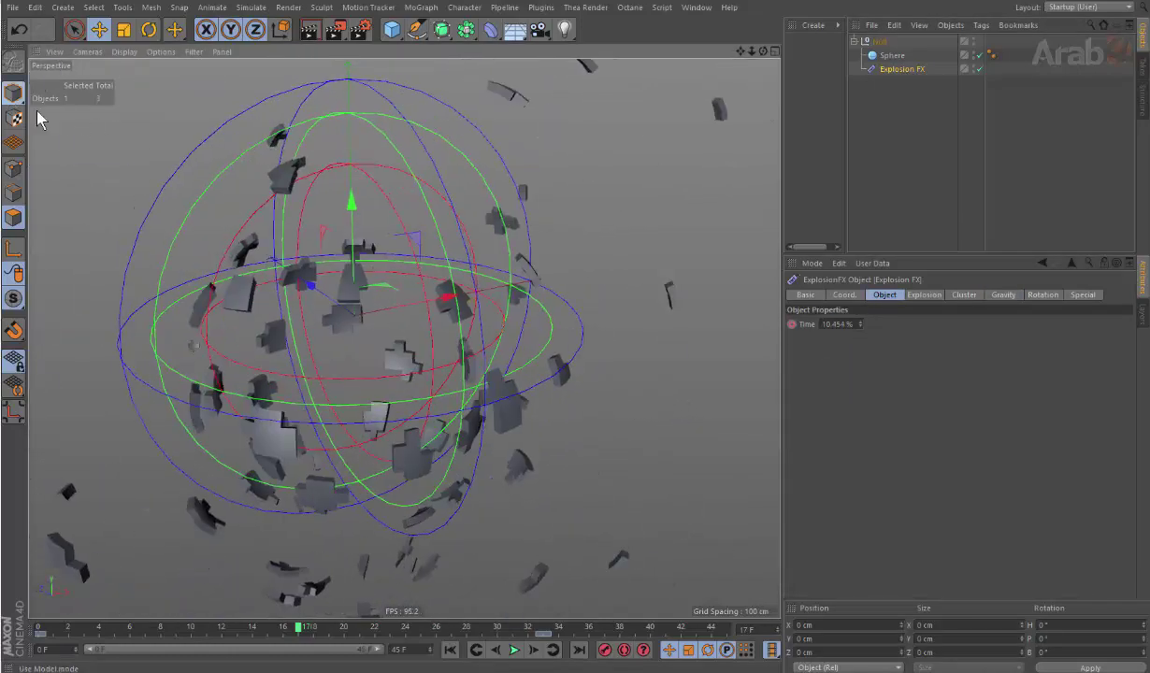
left_click_drag(545, 329, 507, 321, "alt")
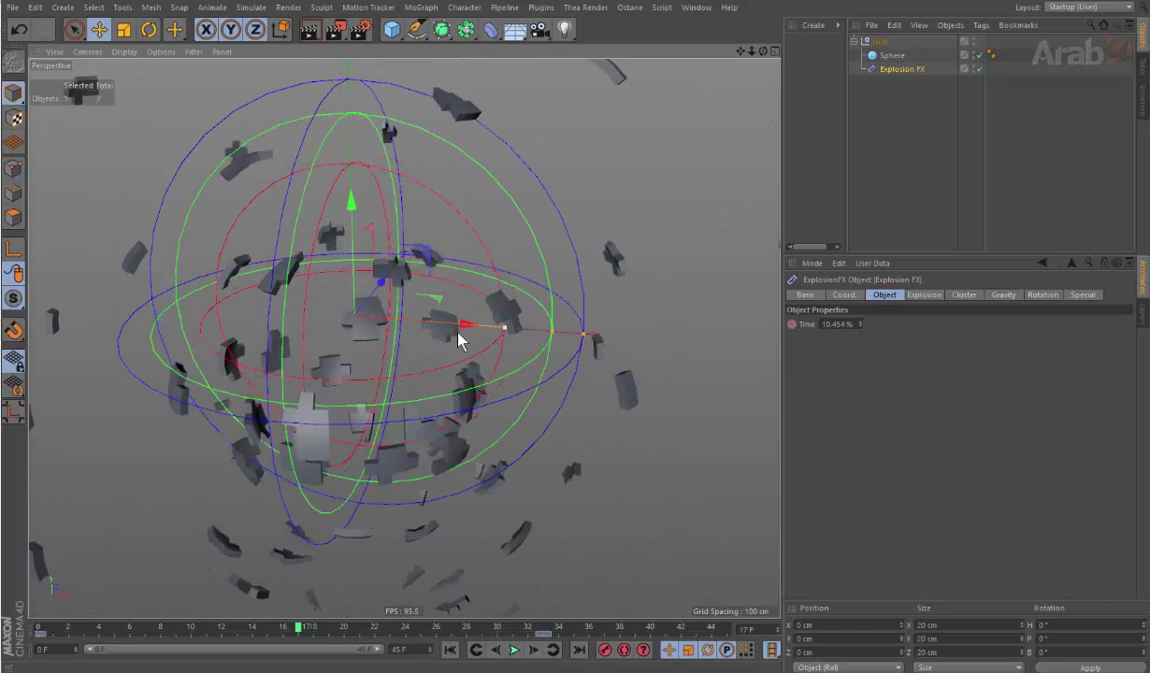
left_click(923, 295)
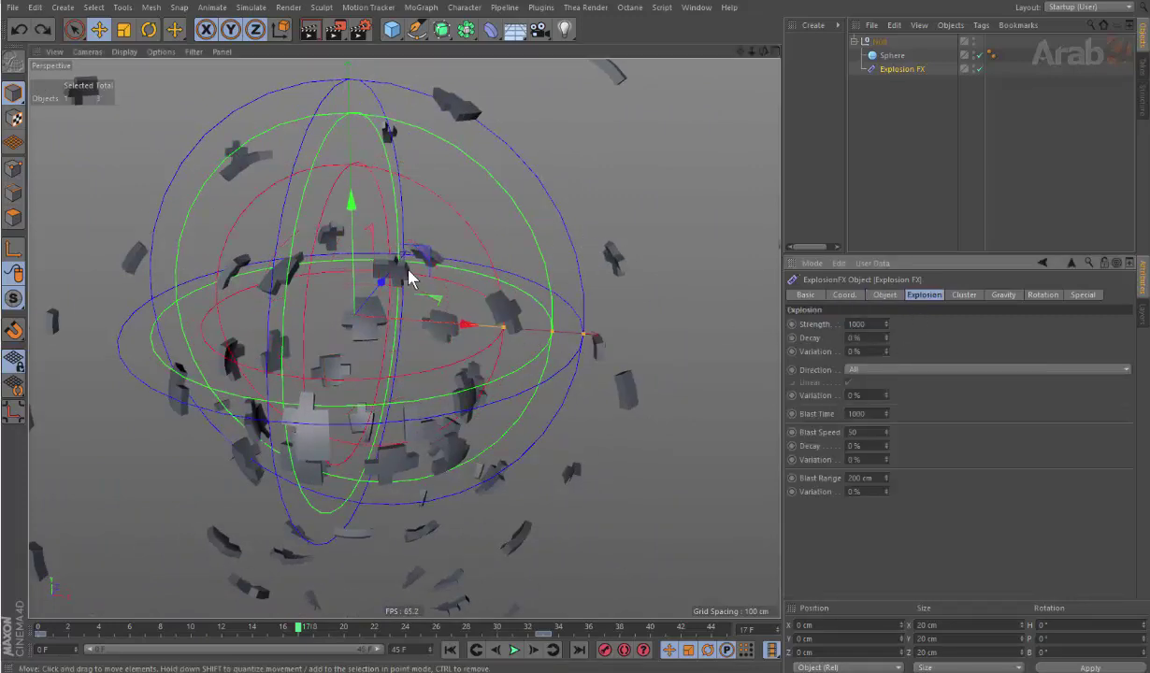
mouse_move(503, 329)
left_mouse_down()
mouse_move(527, 331)
mouse_move(520, 412)
left_mouse_up()
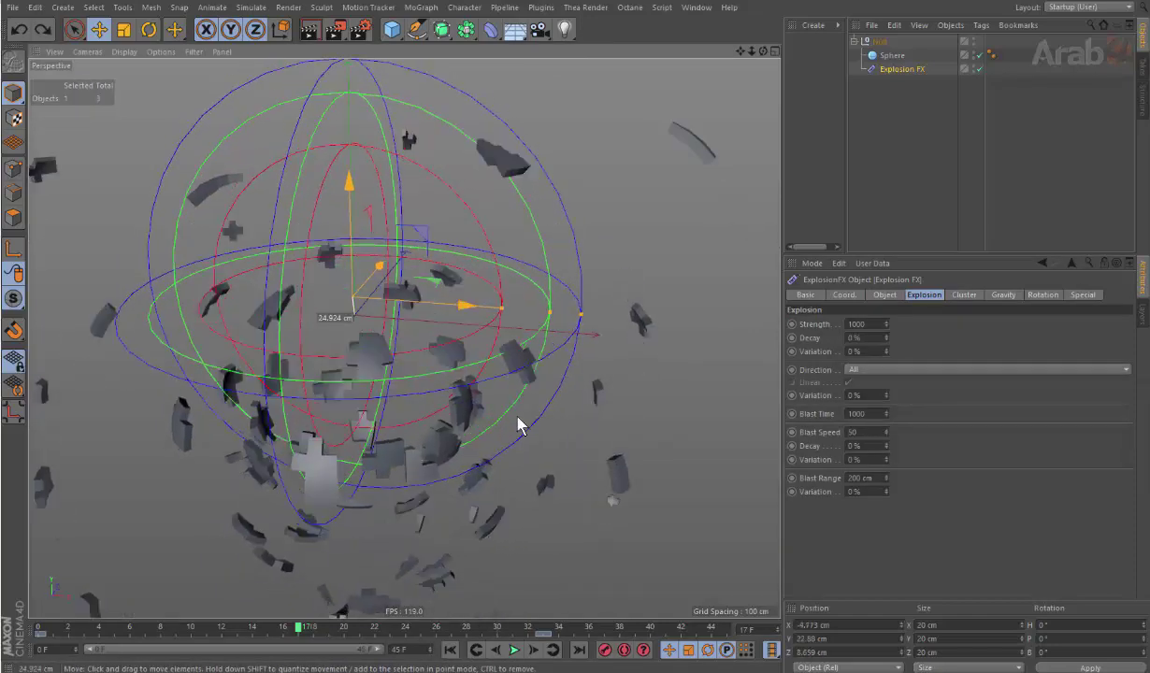
key("ctrl+z")
key("ctrl+z")
key("ctrl+z")
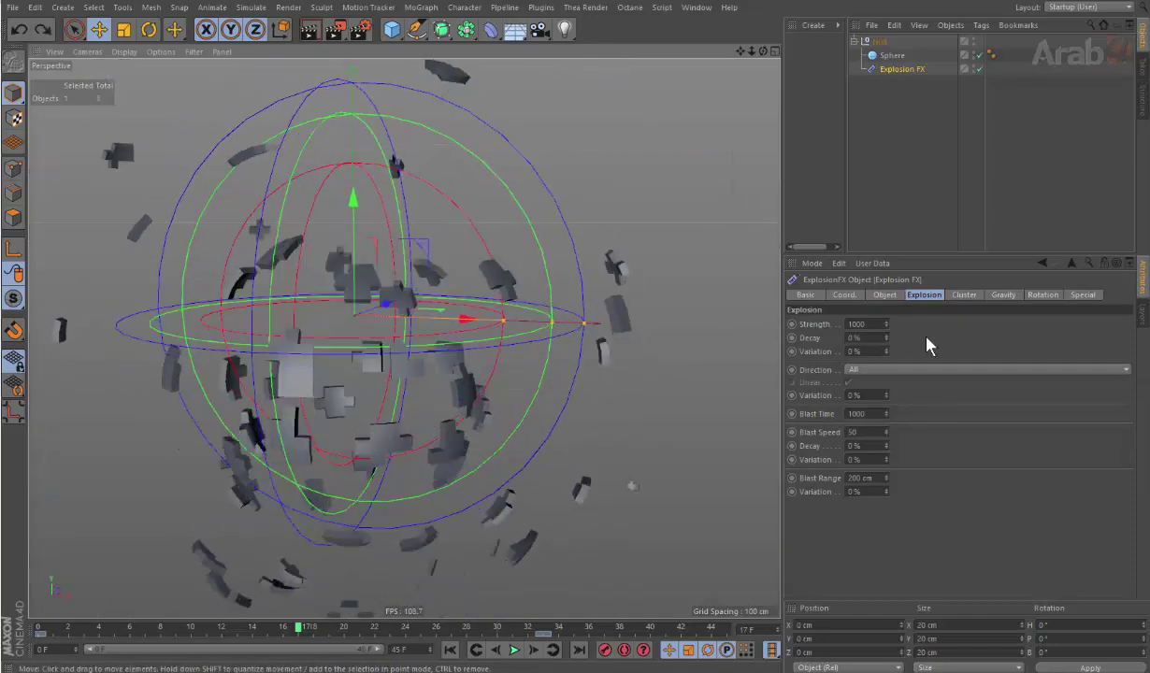
left_click(1000, 295)
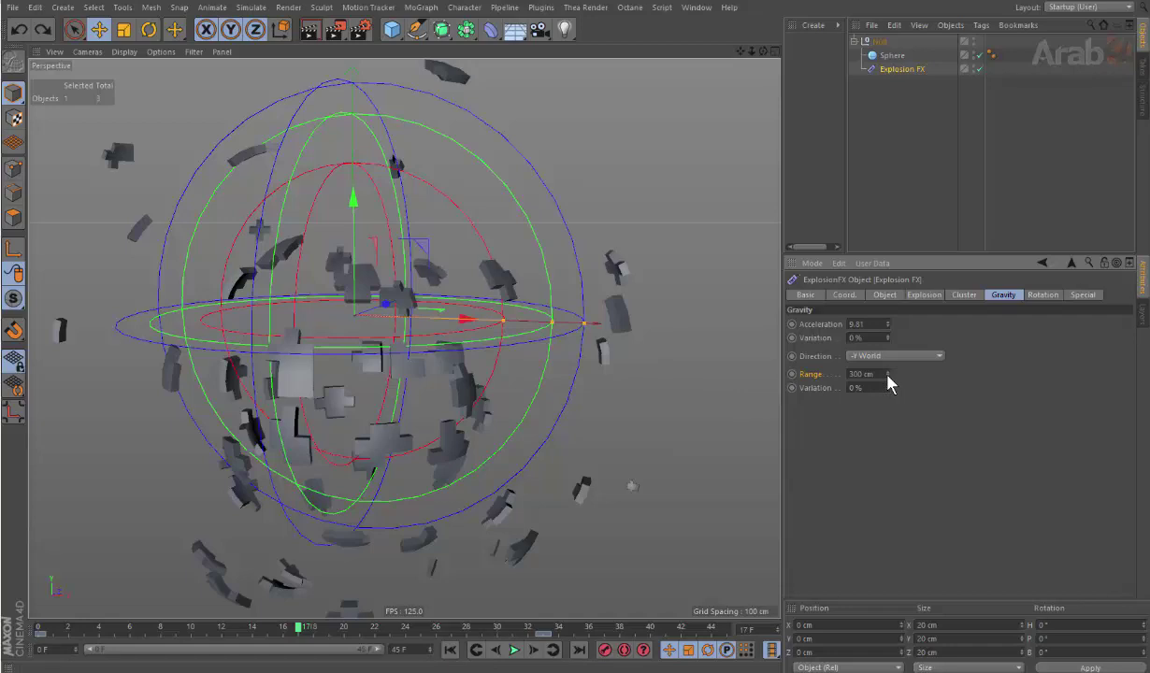
mouse_move(886, 373)
left_mouse_down()
mouse_move(886, 402)
mouse_move(886, 355)
left_mouse_up()
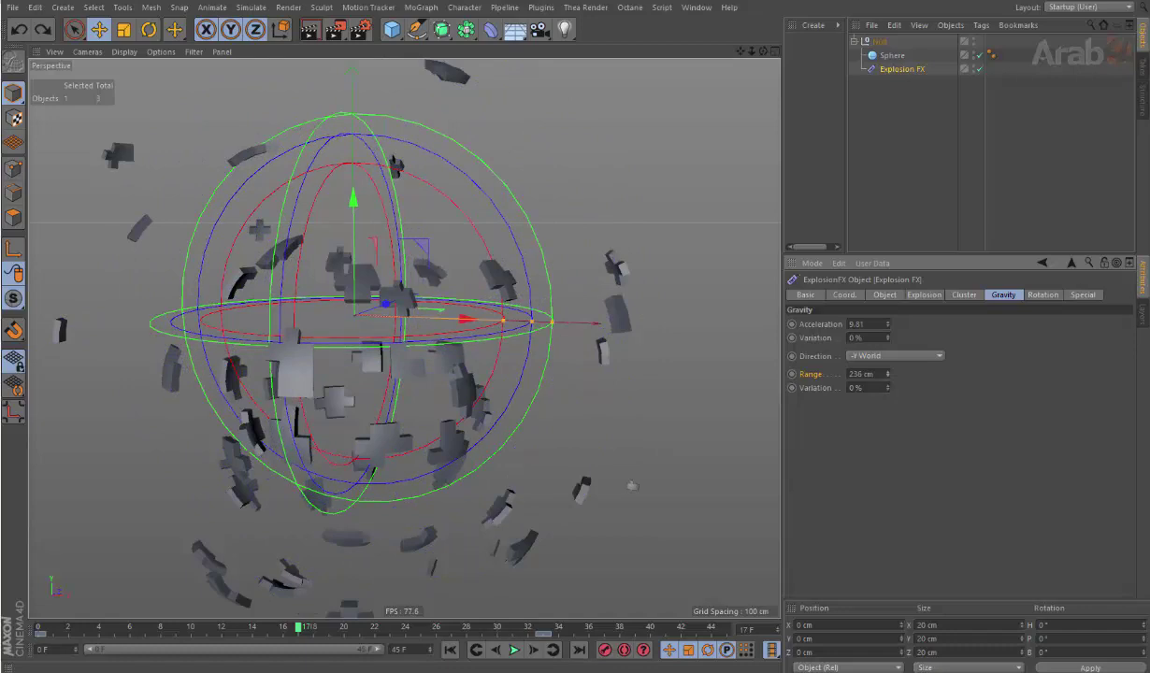
left_click_drag(886, 373, 886, 368)
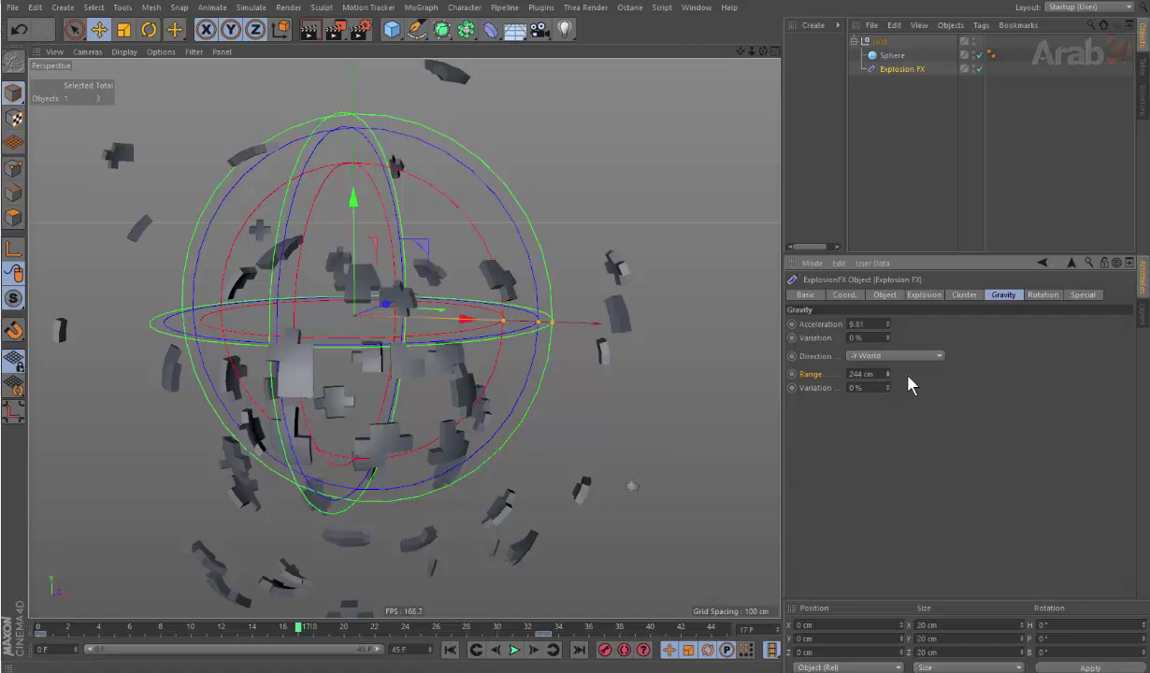
left_click_drag(891, 372, 886, 377)
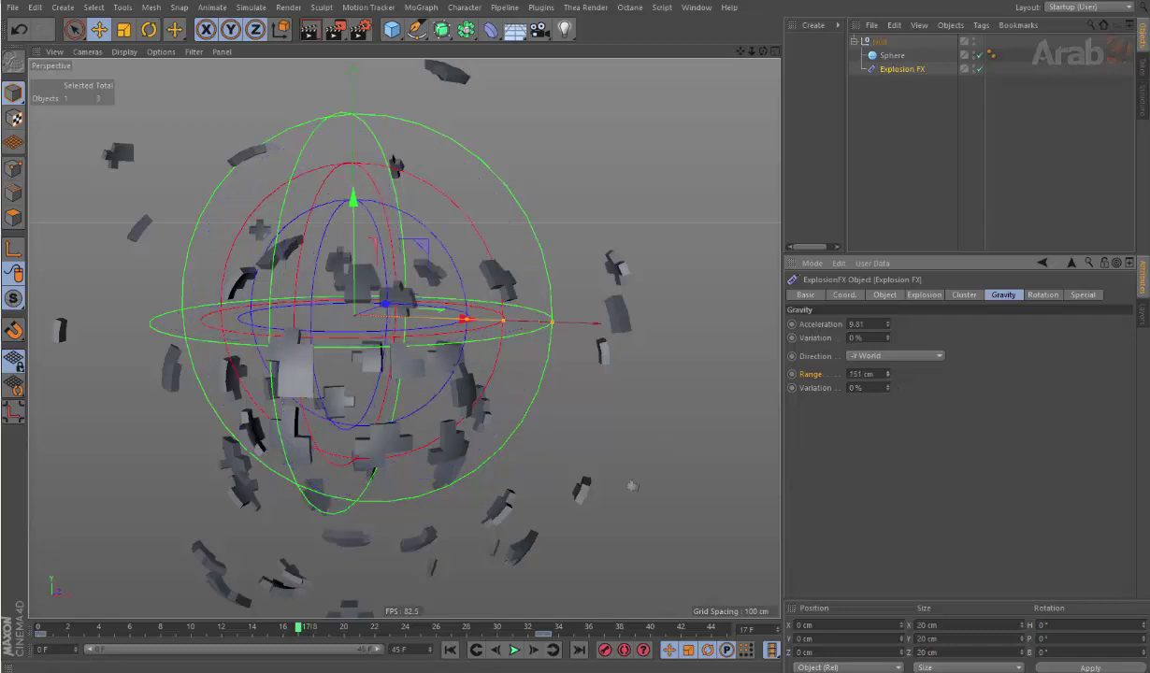
left_click_drag(353, 622, 301, 643)
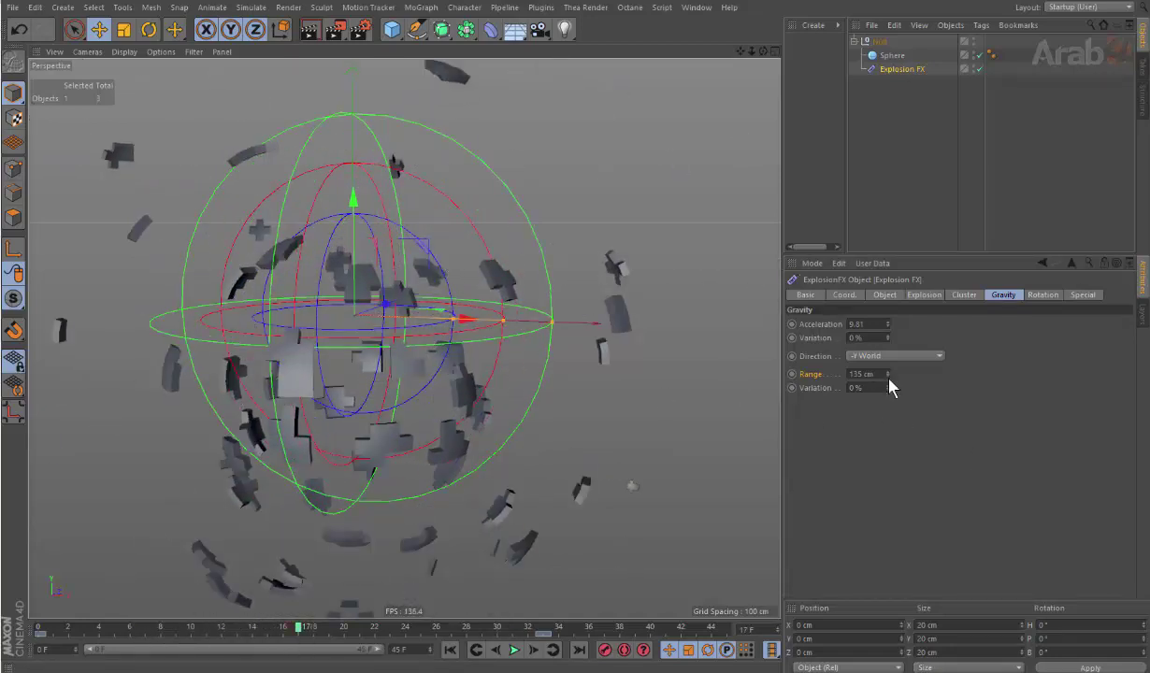
left_click_drag(889, 387, 313, 665)
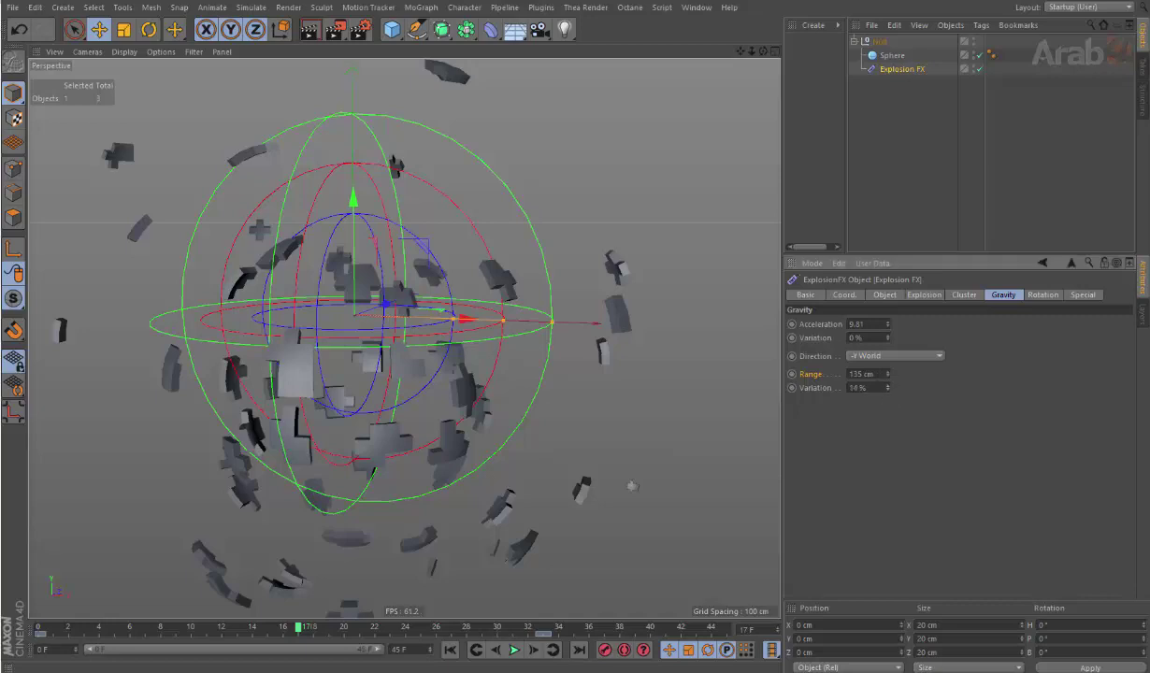
mouse_move(249, 628)
left_mouse_down()
mouse_move(428, 628)
mouse_move(503, 647)
left_mouse_up()
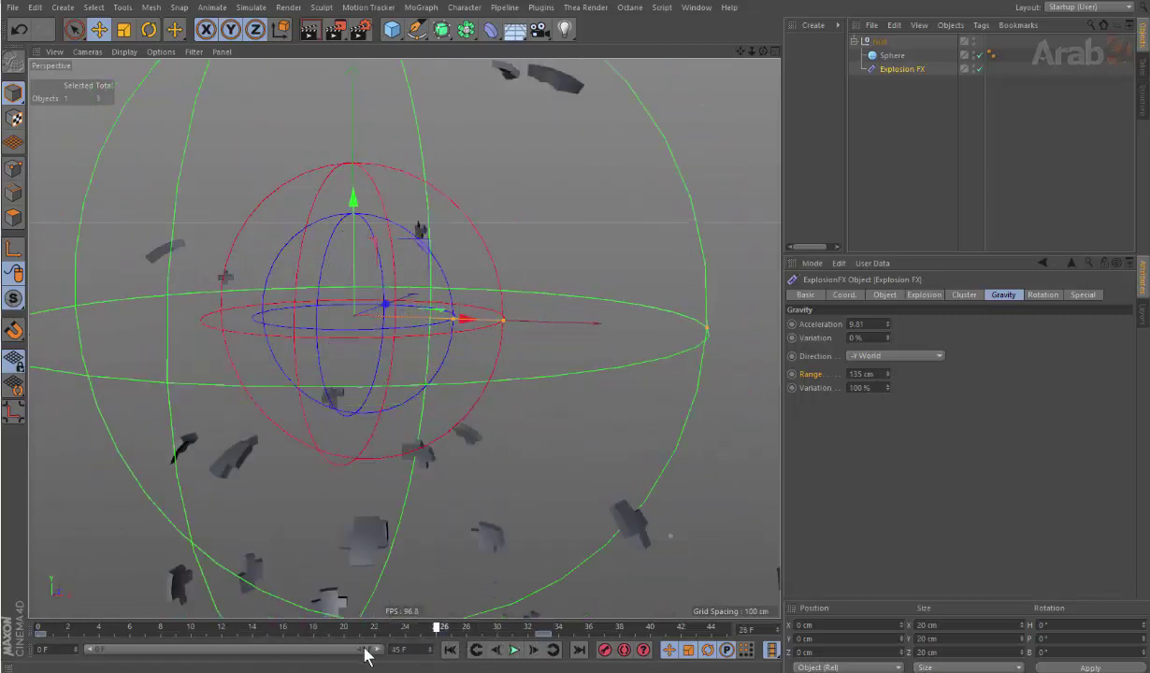
left_click_drag(888, 374, 893, 393)
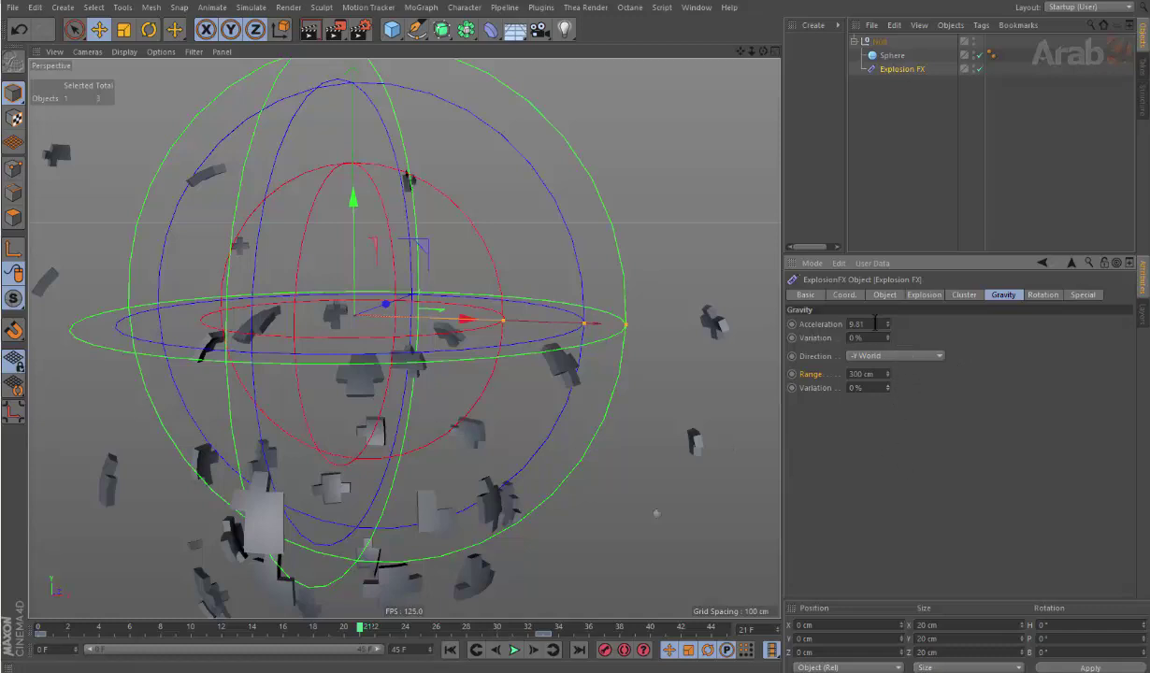
Step: Set gravity Direction to None and Range to 155 cm, checking fragments at frame 18
left_click(881, 358)
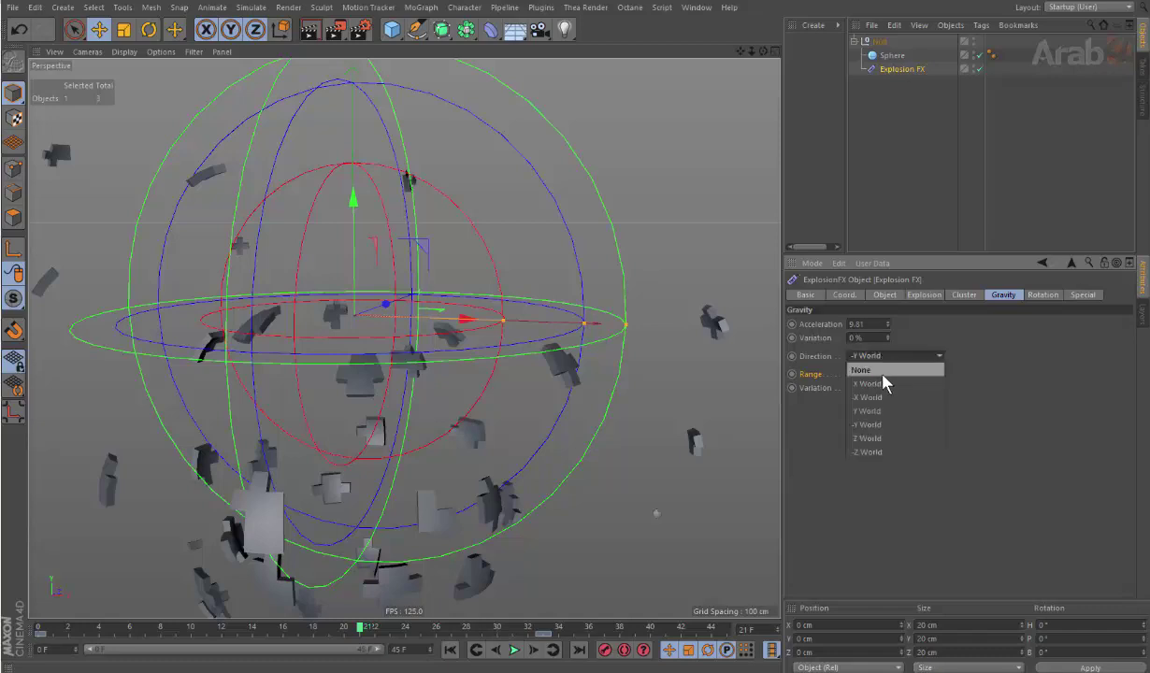
left_click(882, 370)
mouse_move(353, 626)
left_mouse_down()
mouse_move(185, 632)
mouse_move(254, 629)
left_mouse_up()
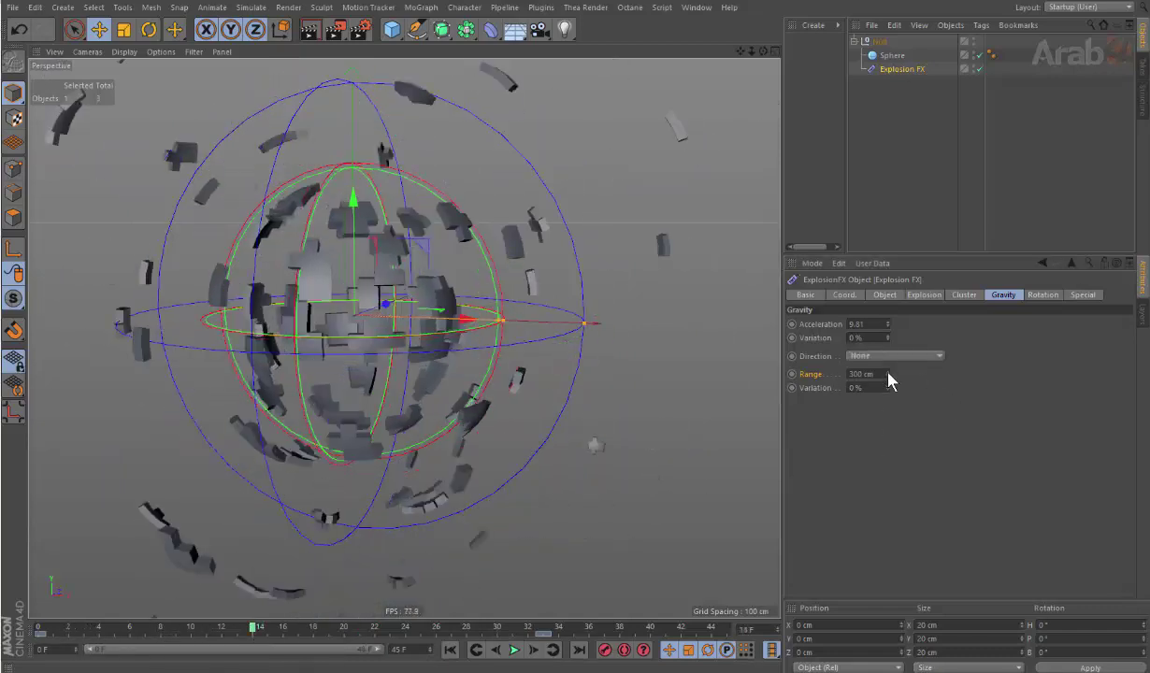
left_click_drag(887, 374, 869, 374)
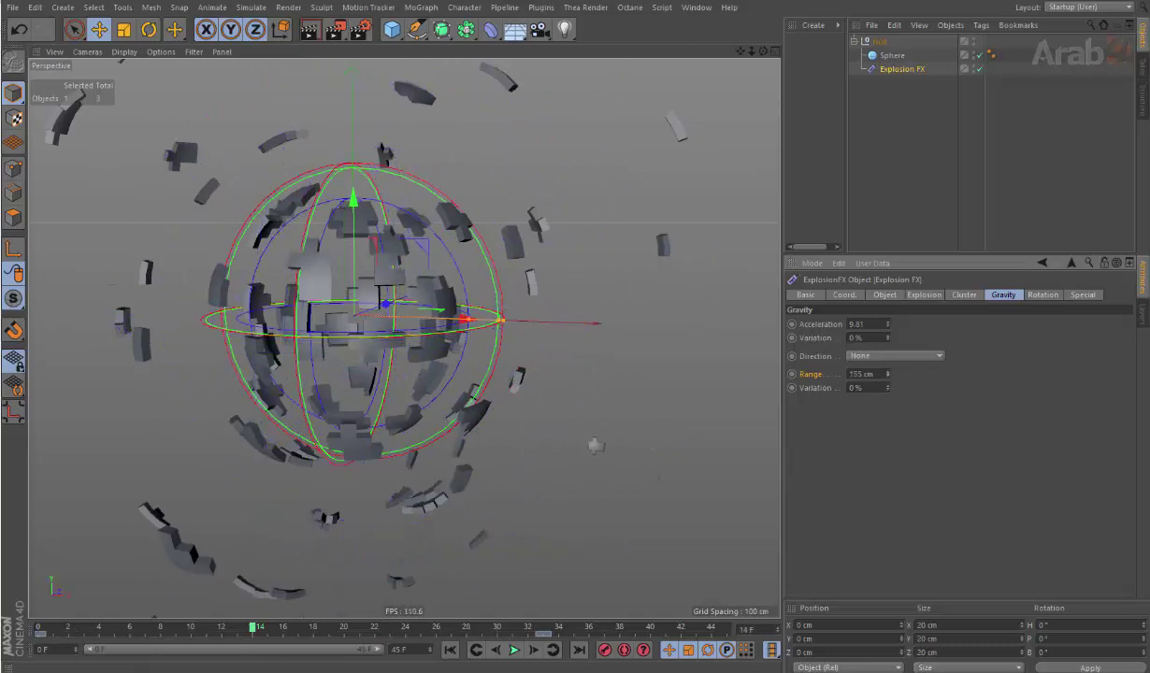
mouse_move(252, 628)
left_mouse_down()
mouse_move(223, 629)
mouse_move(262, 635)
left_mouse_up()
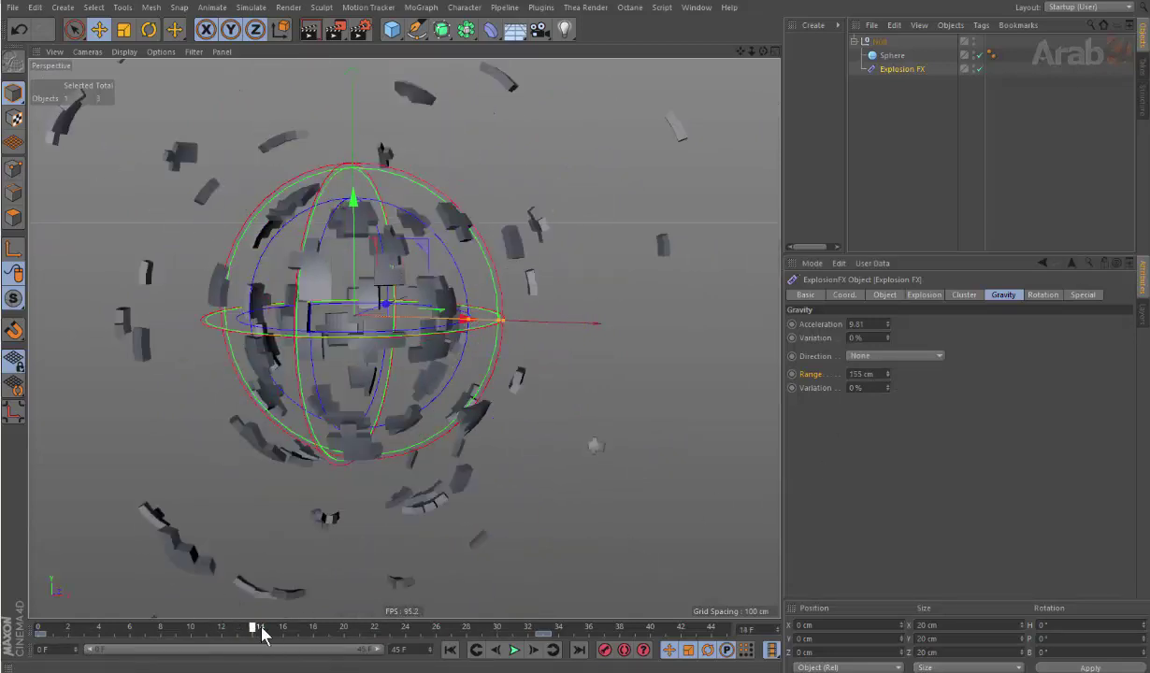
left_click(930, 295)
left_click(953, 296)
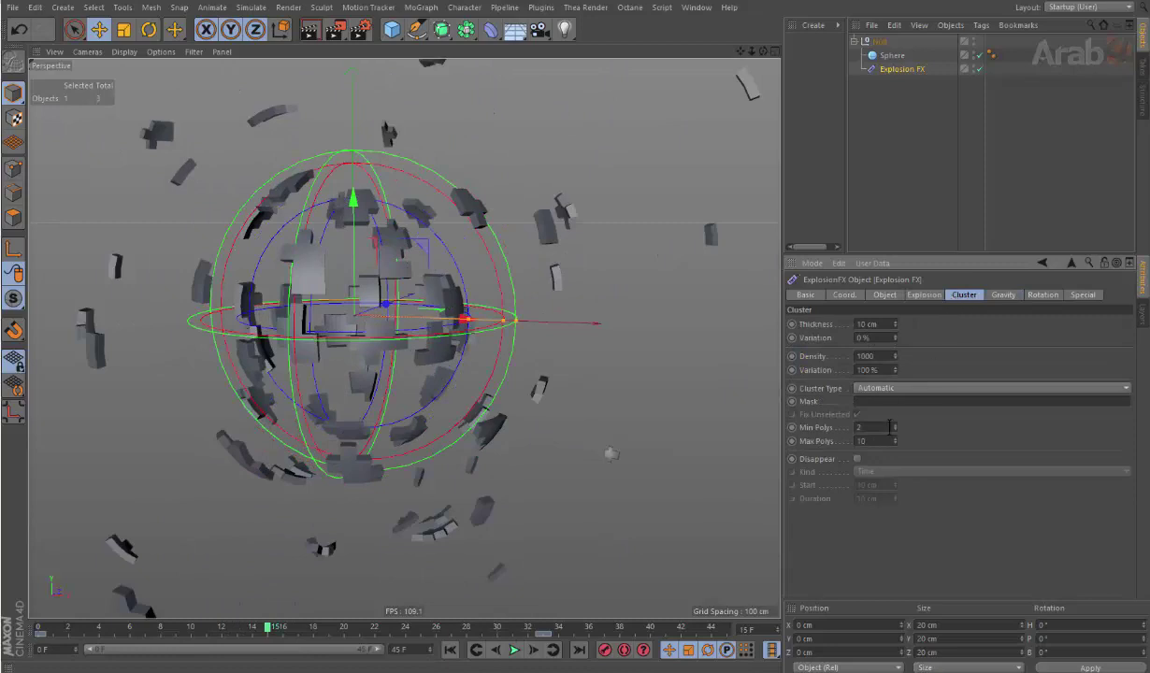
Step: Change the Blast Range, then adjust gravity Range while replaying the explosion to frame 21
left_click(931, 295)
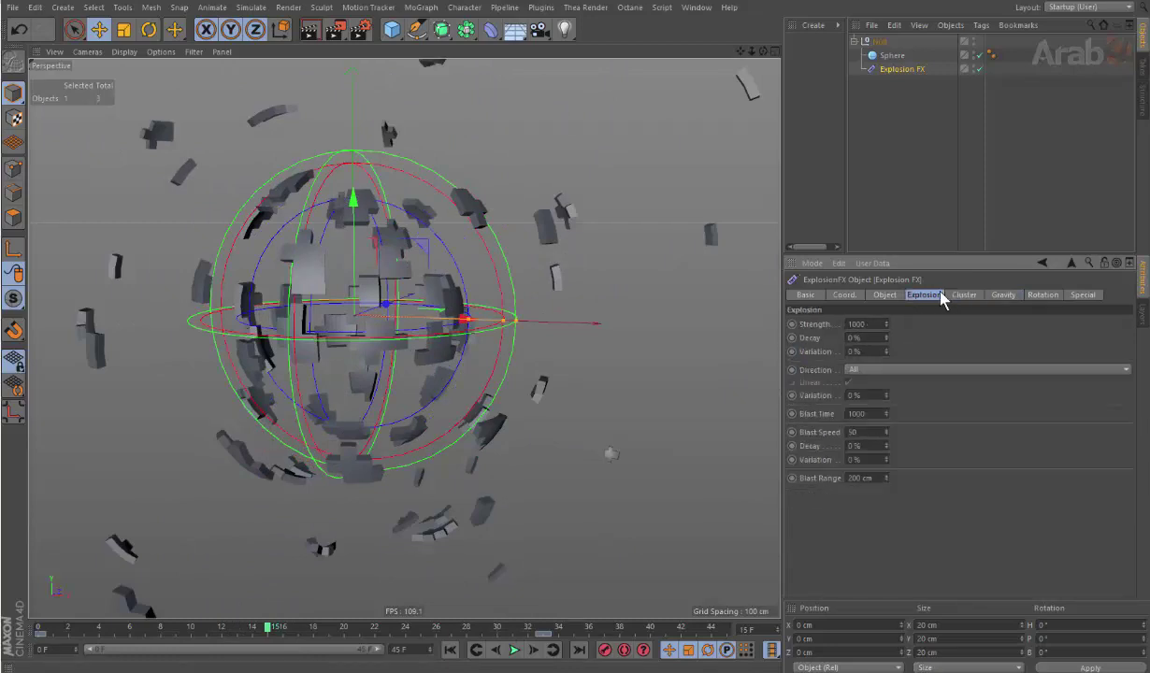
mouse_move(888, 485)
left_mouse_down()
mouse_move(888, 509)
mouse_move(886, 479)
left_mouse_up()
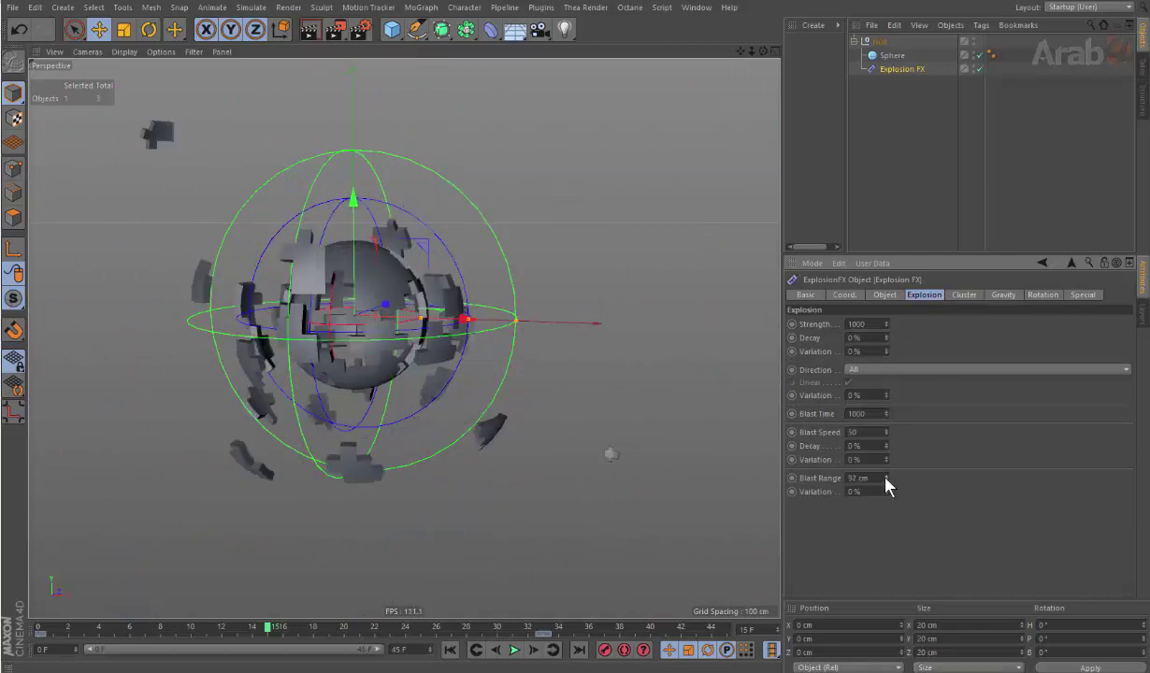
left_click(990, 298)
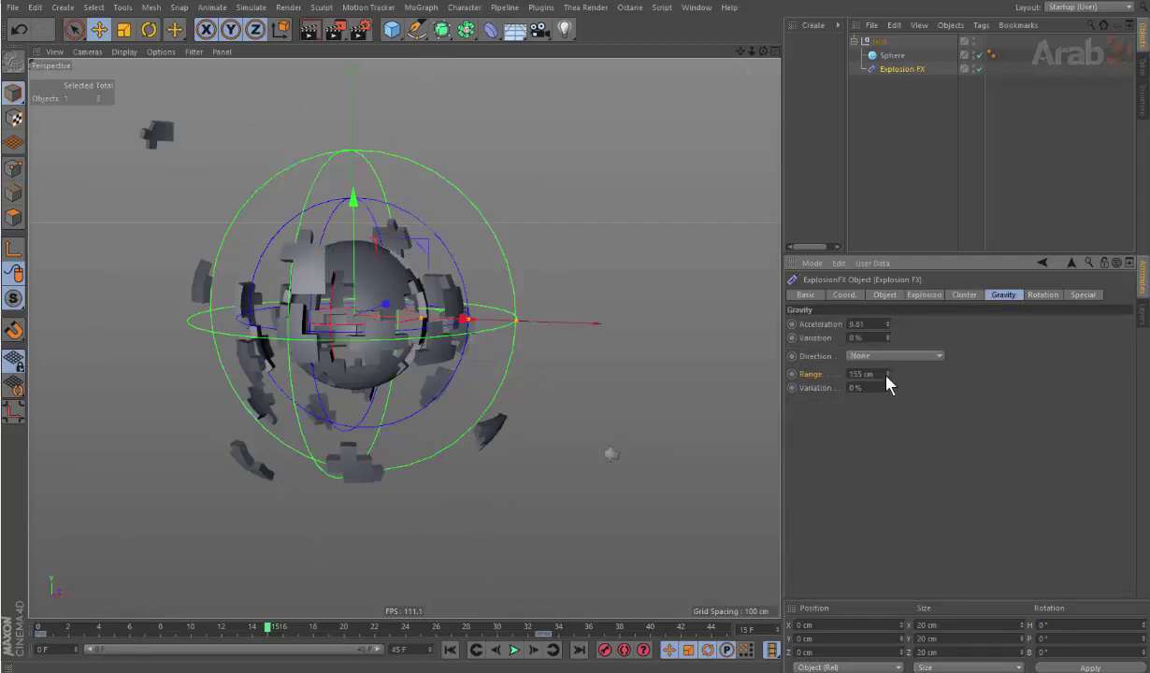
left_click_drag(886, 374, 886, 308)
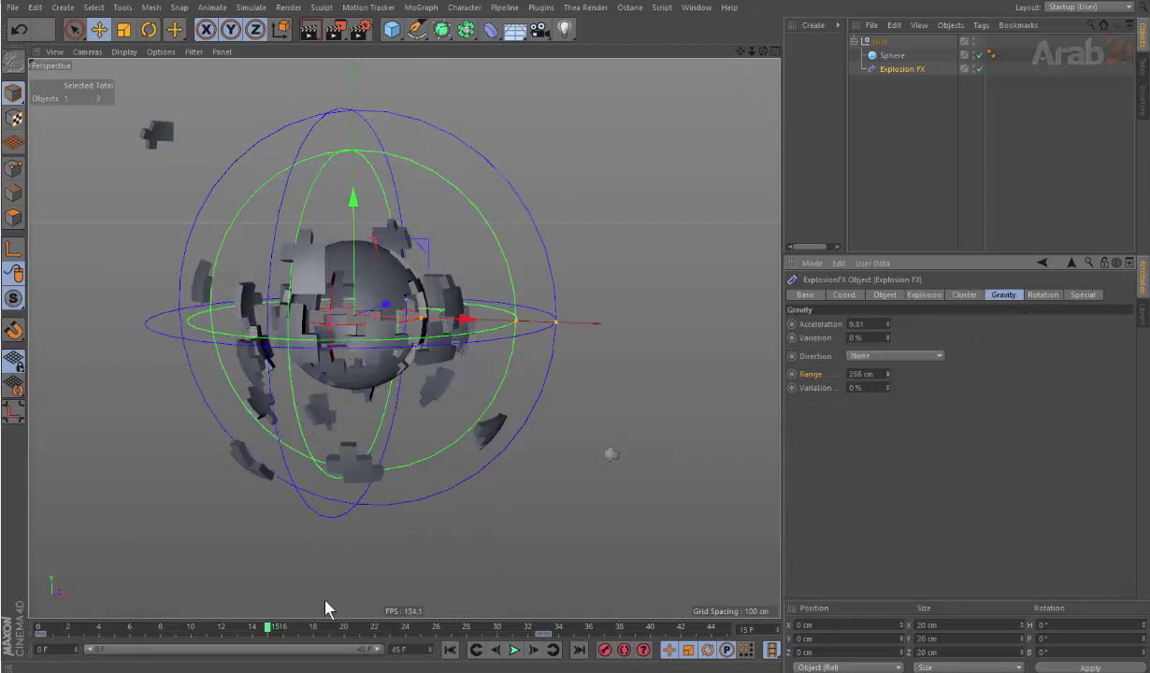
left_click_drag(252, 636, 482, 640)
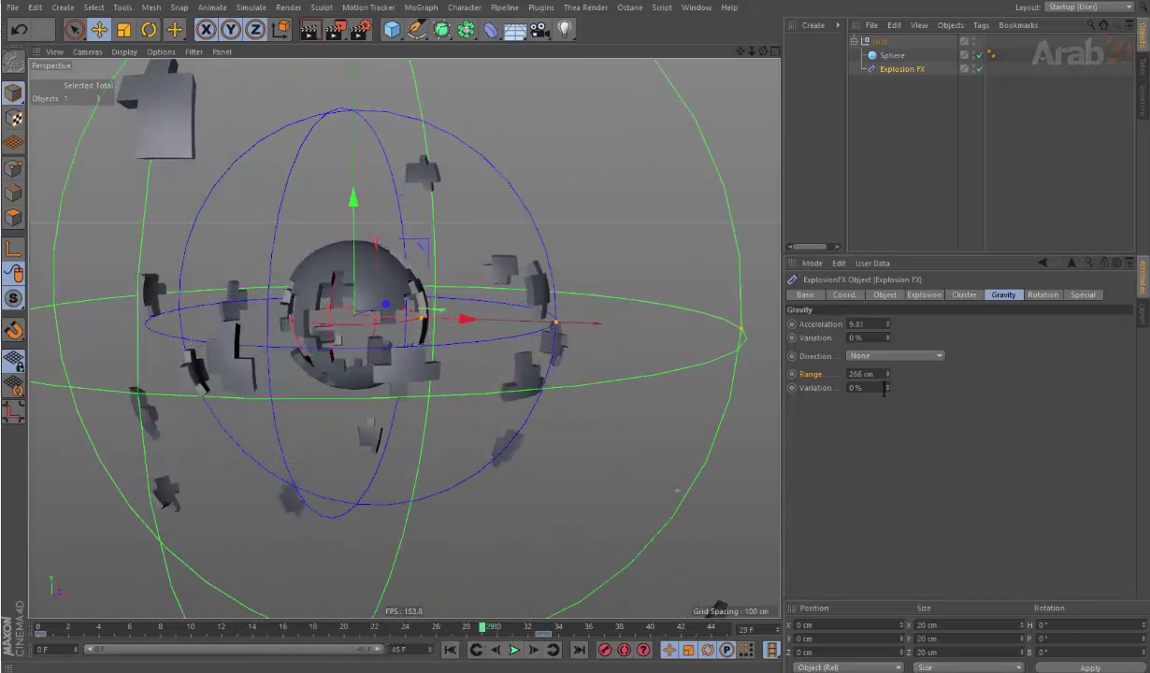
left_click_drag(886, 387, 886, 346)
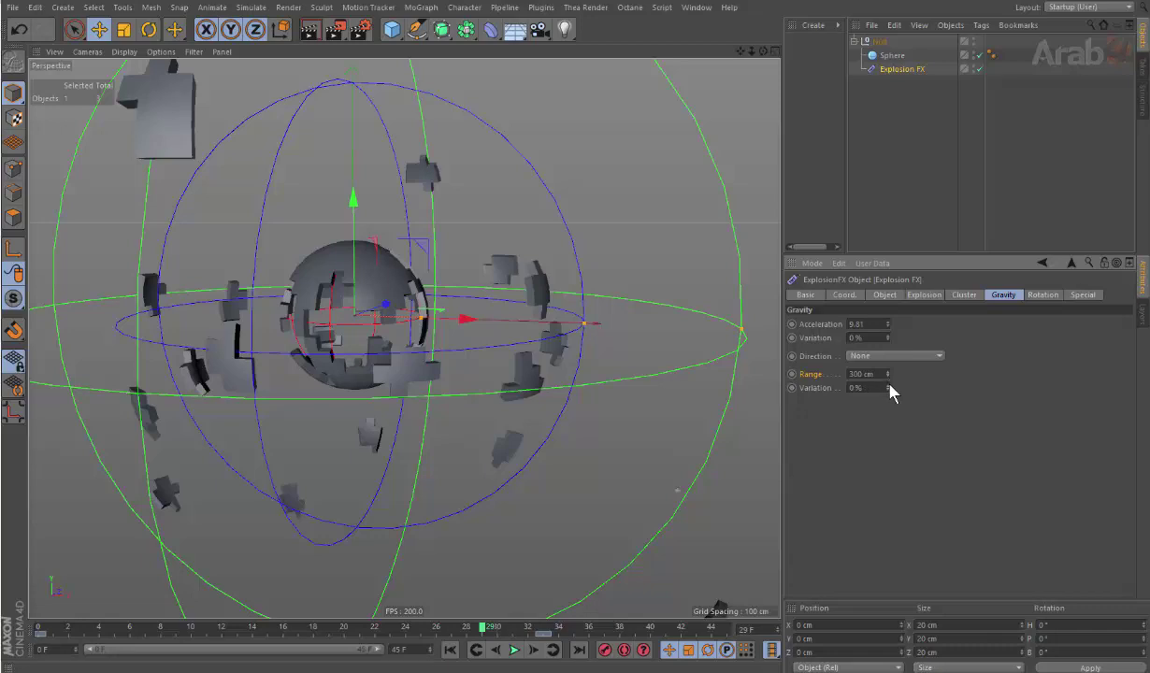
Step: Revisit the blast settings, then show the fragment Rotation settings at frame 19
left_click(924, 294)
right_click(889, 479)
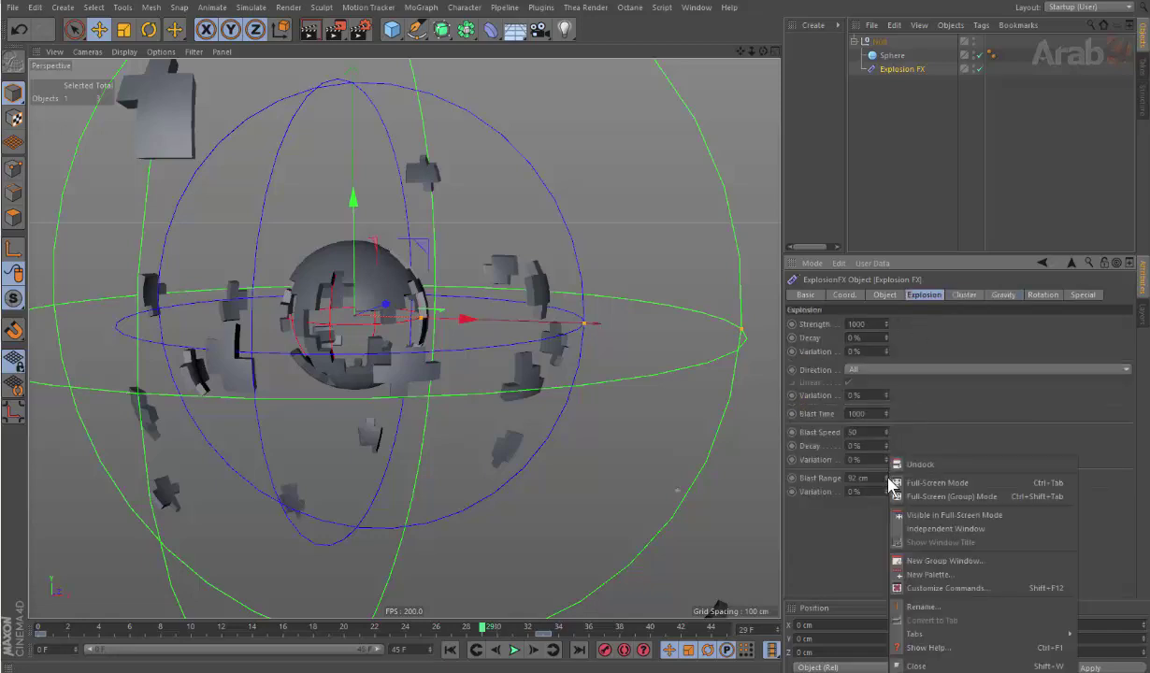
left_click(888, 485)
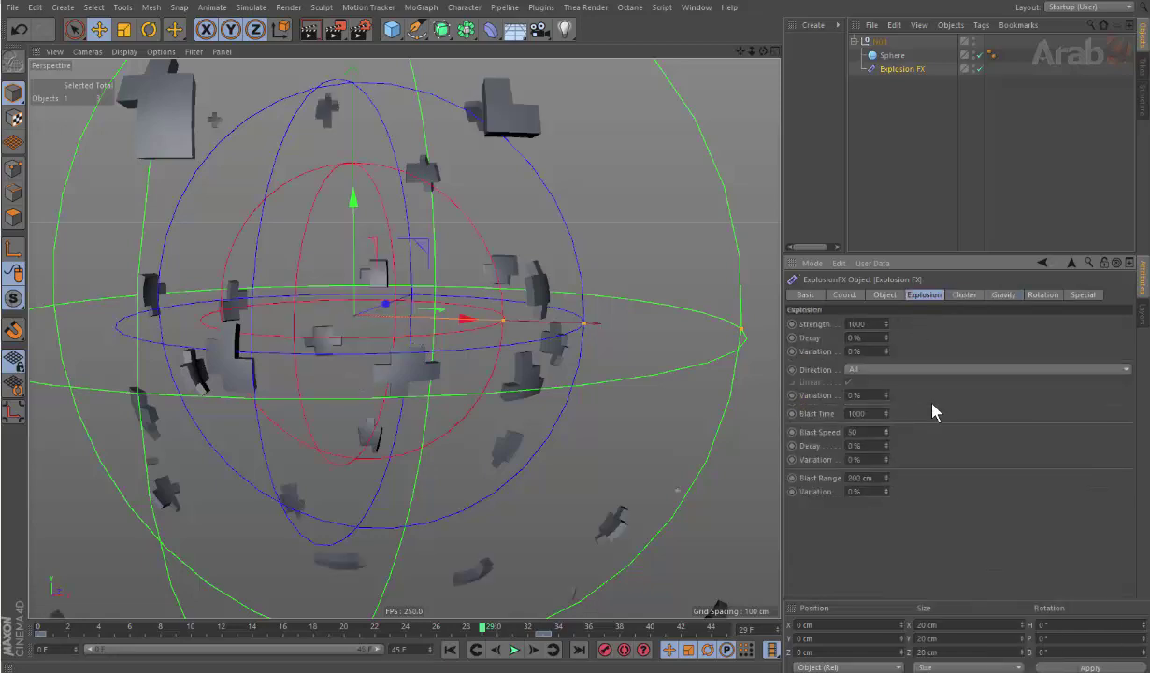
left_click(1042, 295)
mouse_move(378, 633)
left_mouse_down()
mouse_move(107, 643)
mouse_move(329, 628)
left_mouse_up()
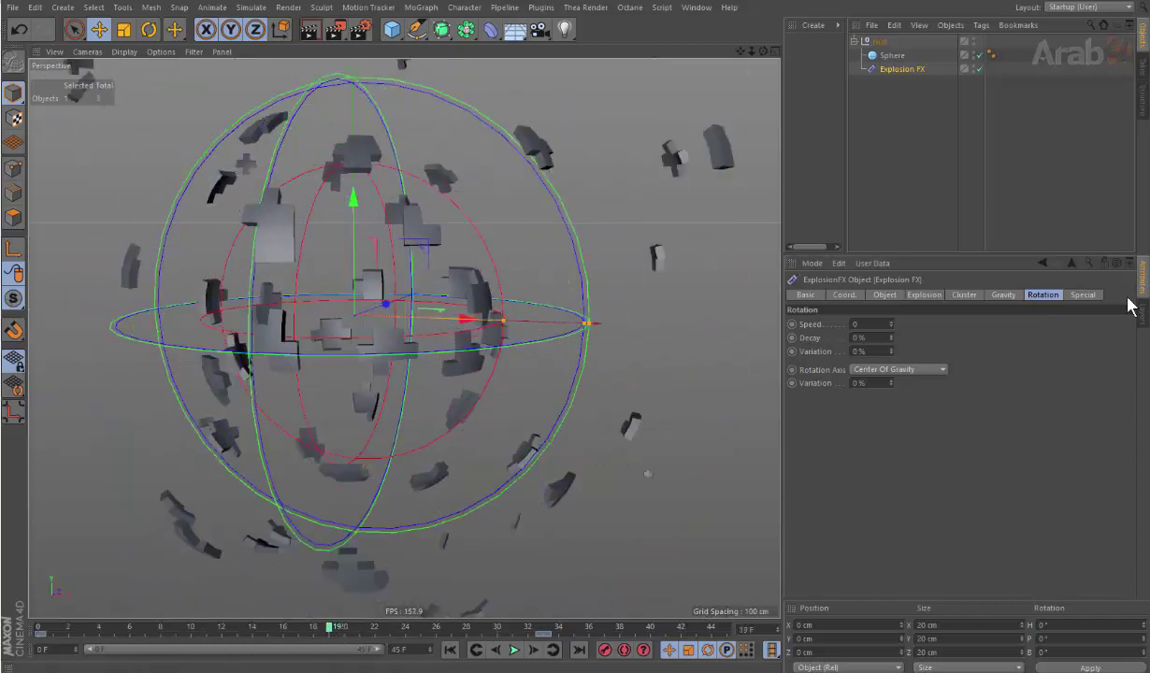
Step: Test fragment rotation Speed values, trying 35 and 0 before settling at 34
left_click(1003, 296)
left_click(1037, 294)
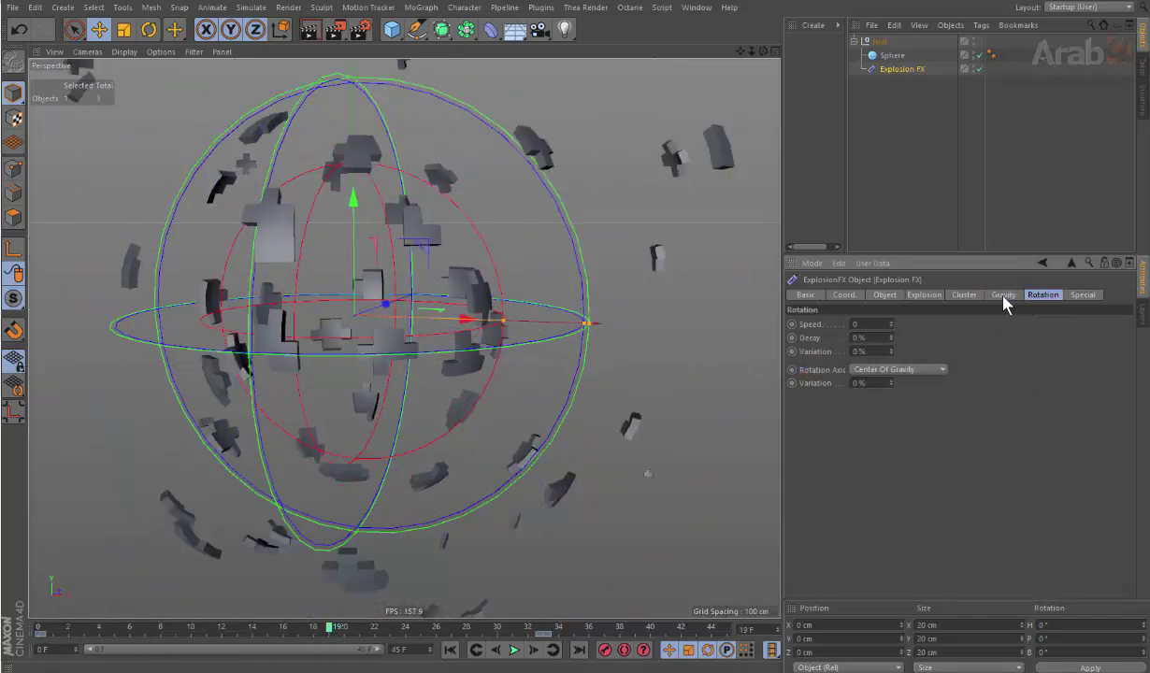
left_click(1003, 294)
left_click(1049, 295)
left_click_drag(890, 324, 891, 289)
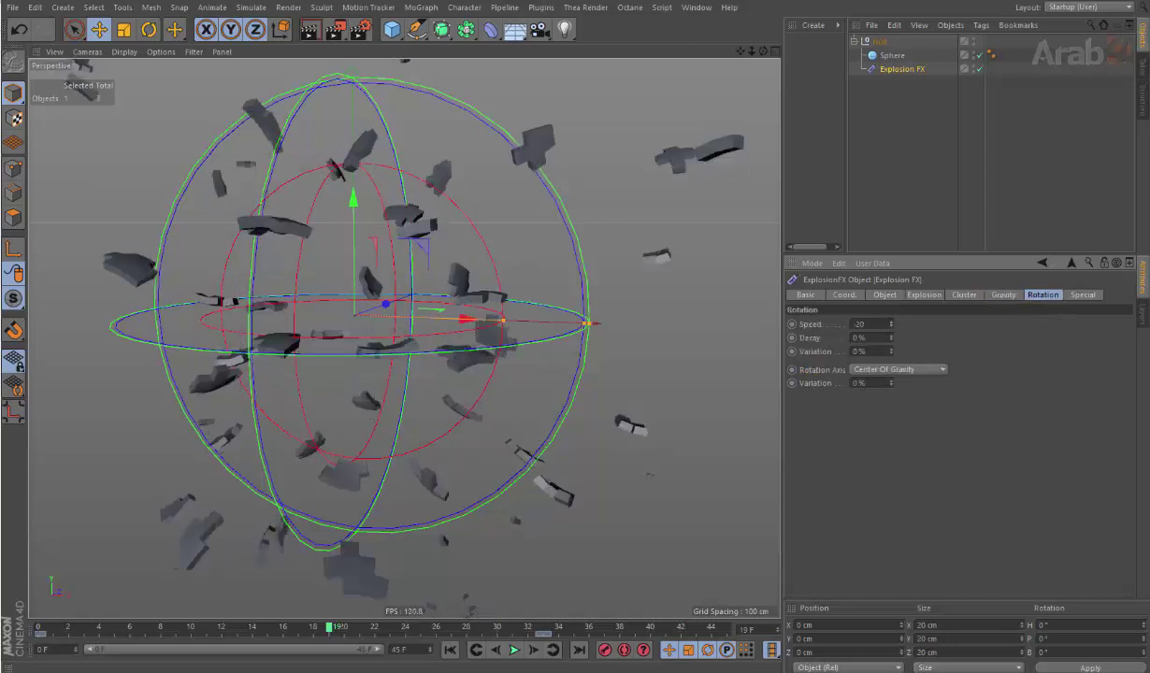
left_click_drag(891, 324, 891, 329)
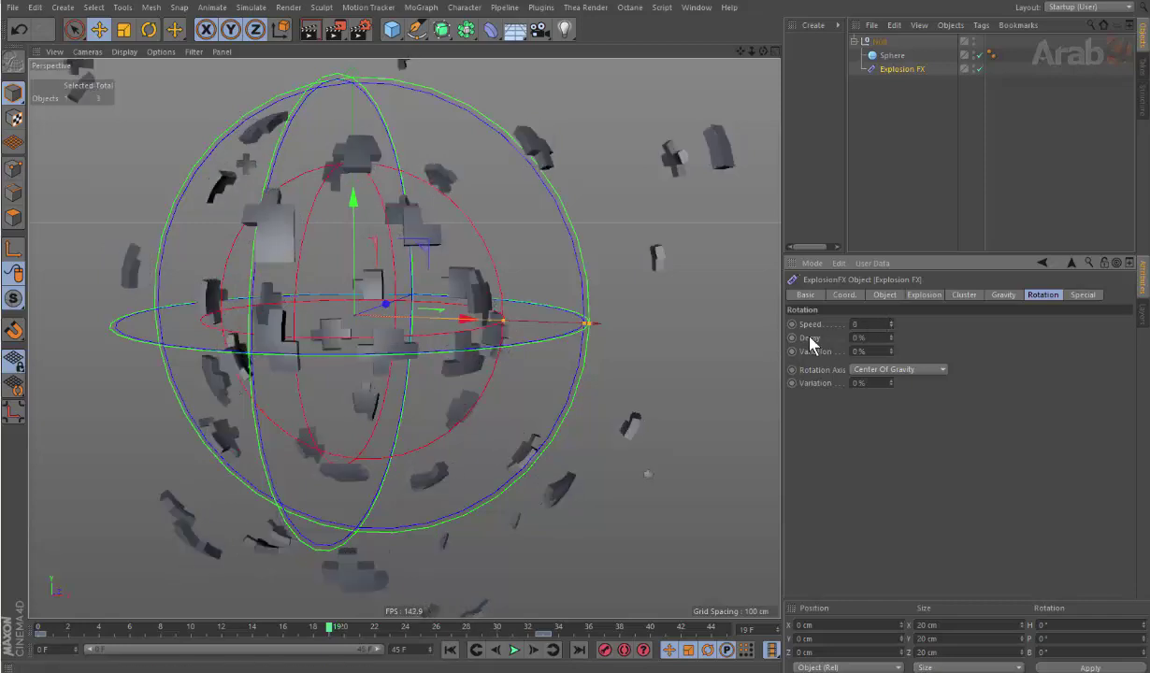
left_click_drag(884, 324, 884, 292)
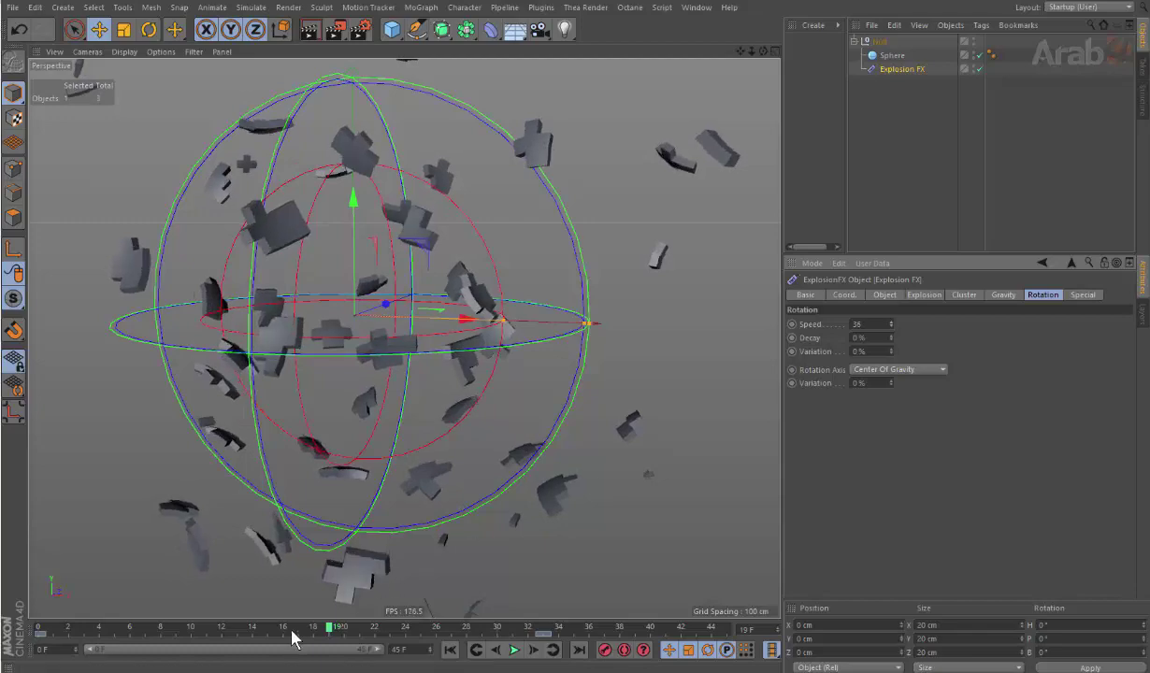
Step: Rewind to frame 7, play the explosion, and set rotation Speed to 45 after trying 639
left_click_drag(295, 628, 148, 628)
left_click(513, 649)
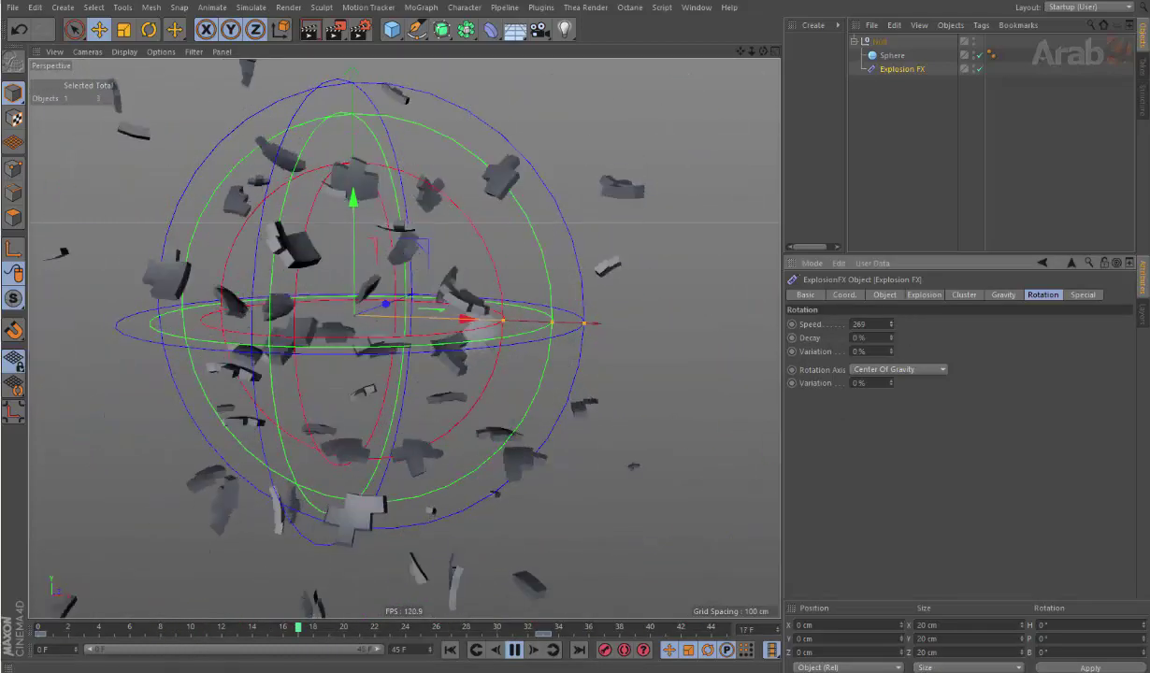
left_click_drag(891, 323, 891, 271)
left_click_drag(891, 323, 891, 373)
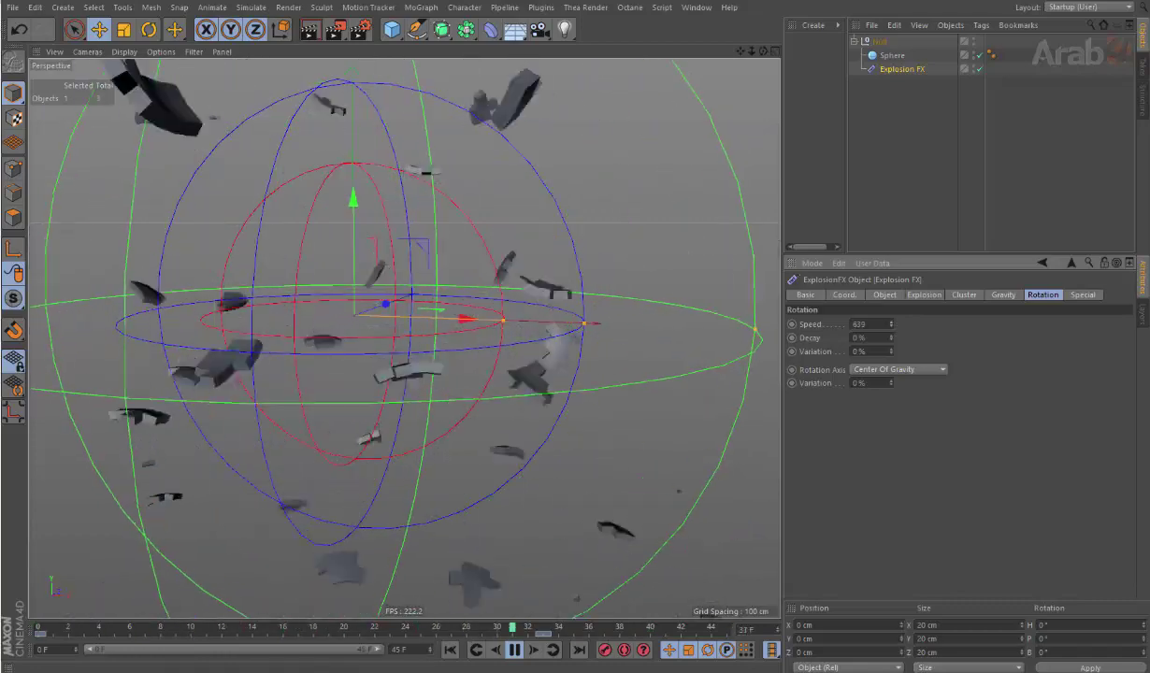
left_click_drag(890, 324, 891, 313)
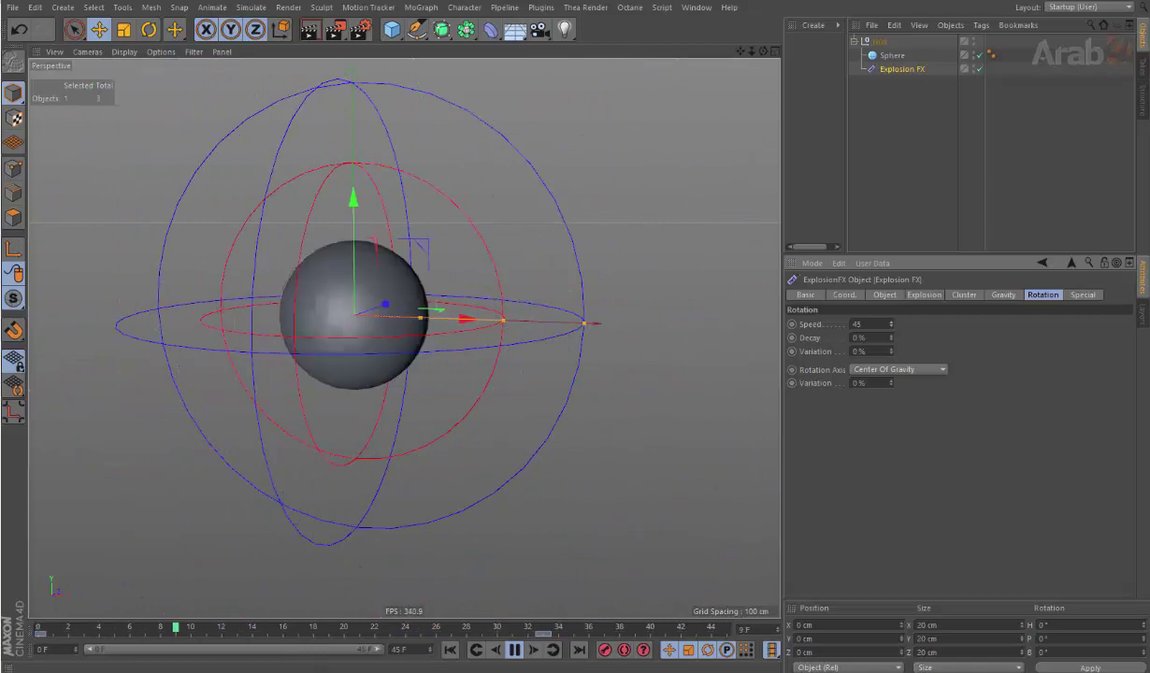
Step: Set the fragment rotation Decay to 23% and rotation Variation to 0%
left_click_drag(891, 337, 891, 281)
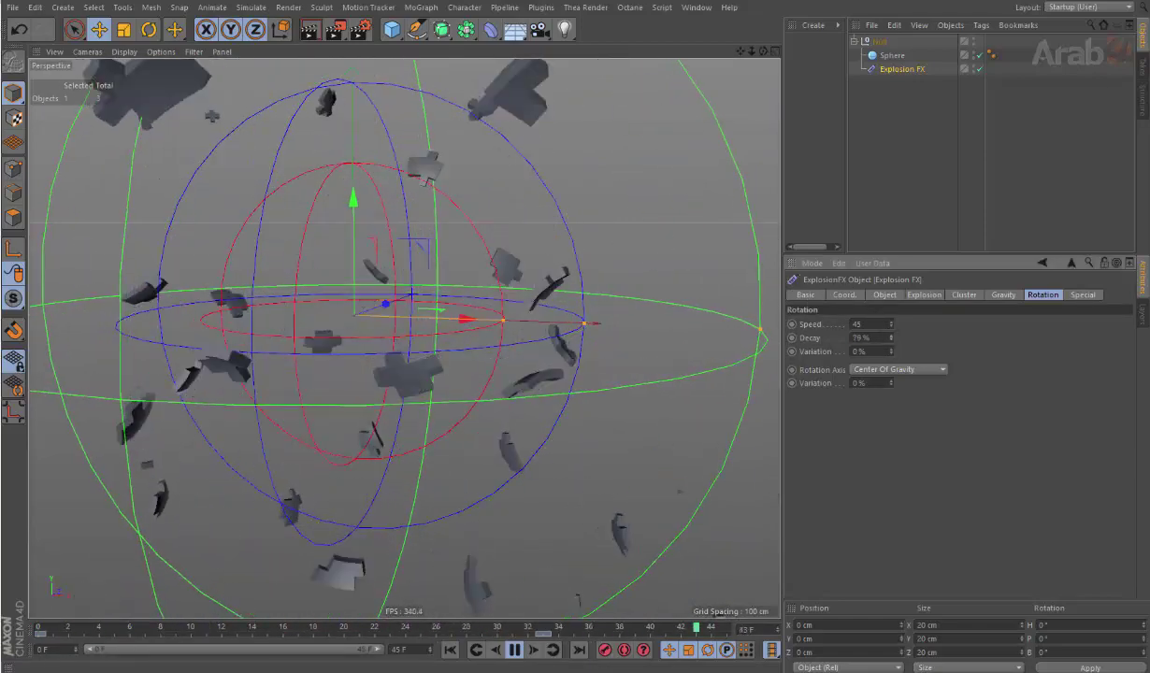
mouse_move(891, 337)
left_mouse_down()
mouse_move(891, 318)
mouse_move(892, 358)
left_mouse_up()
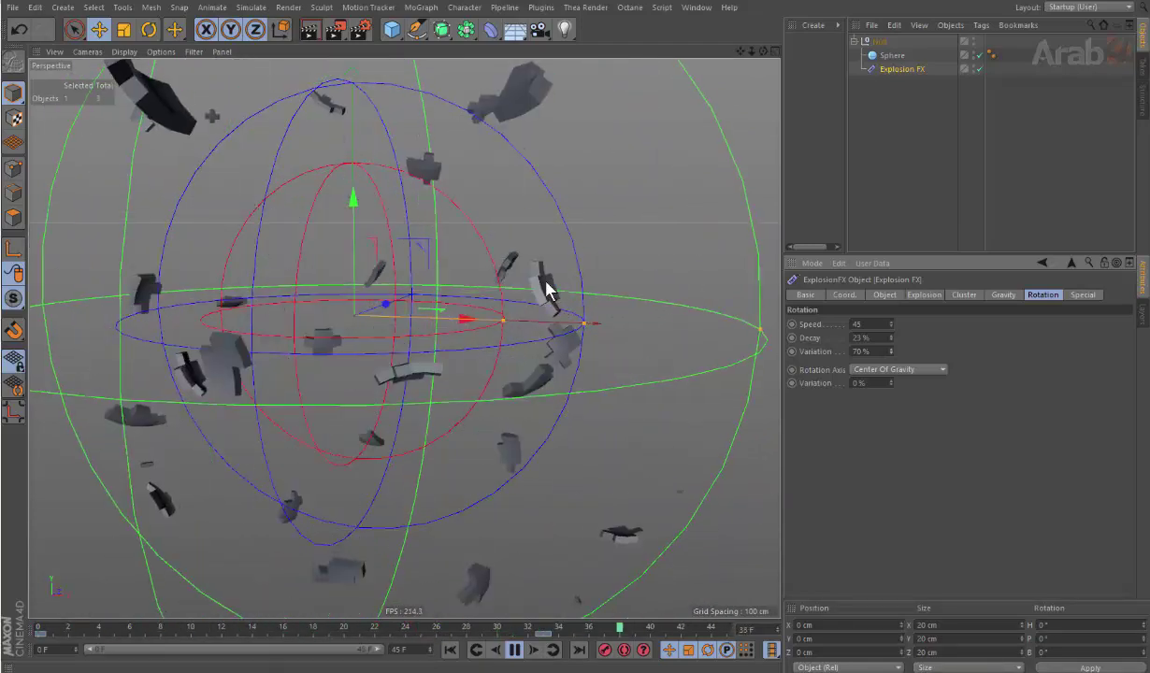
left_click_drag(890, 351, 875, 350)
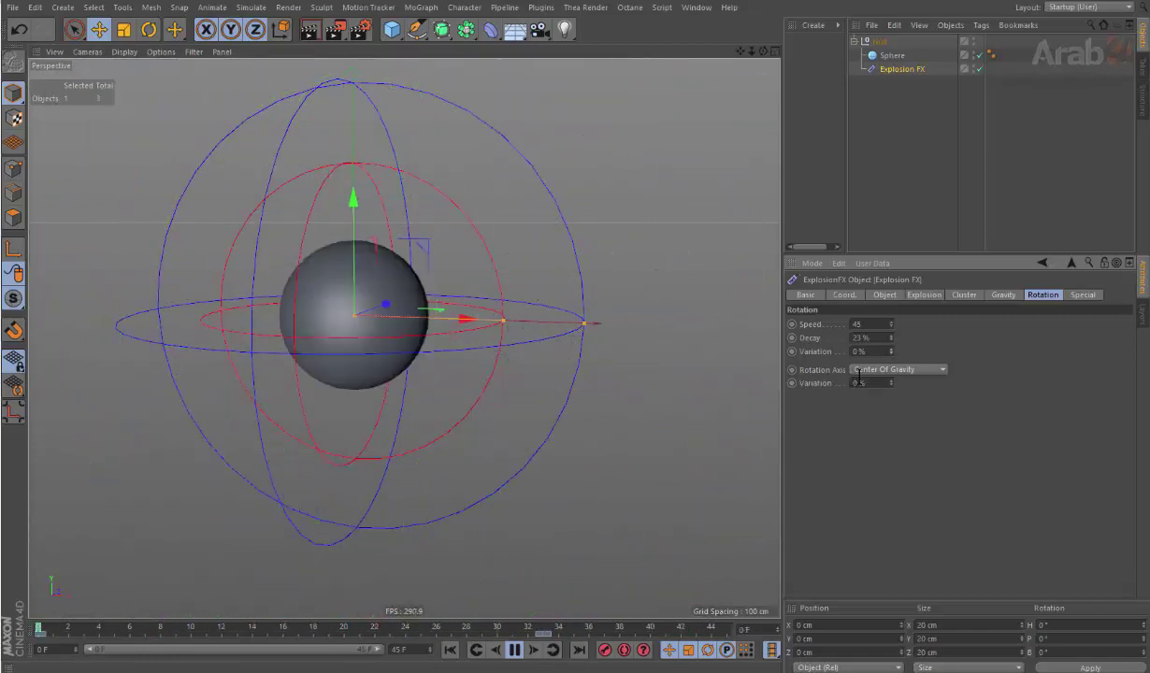
Step: Try the X and Z rotation axes, then stop playback and scrub to frame 19
left_click(893, 369)
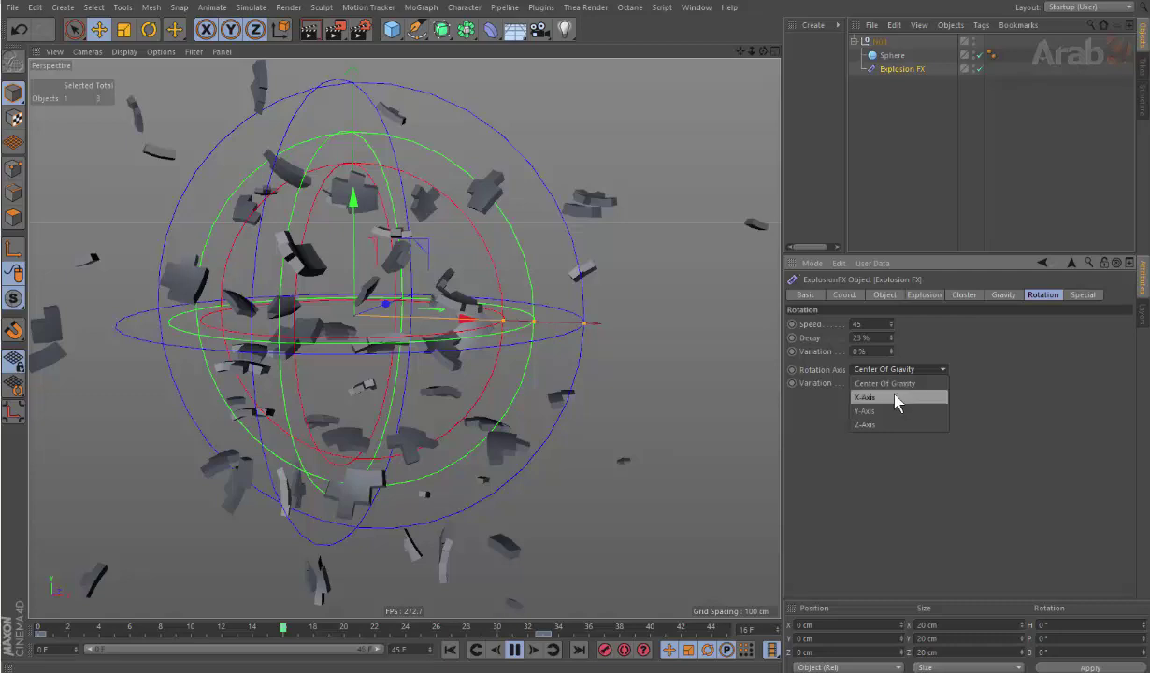
left_click(894, 400)
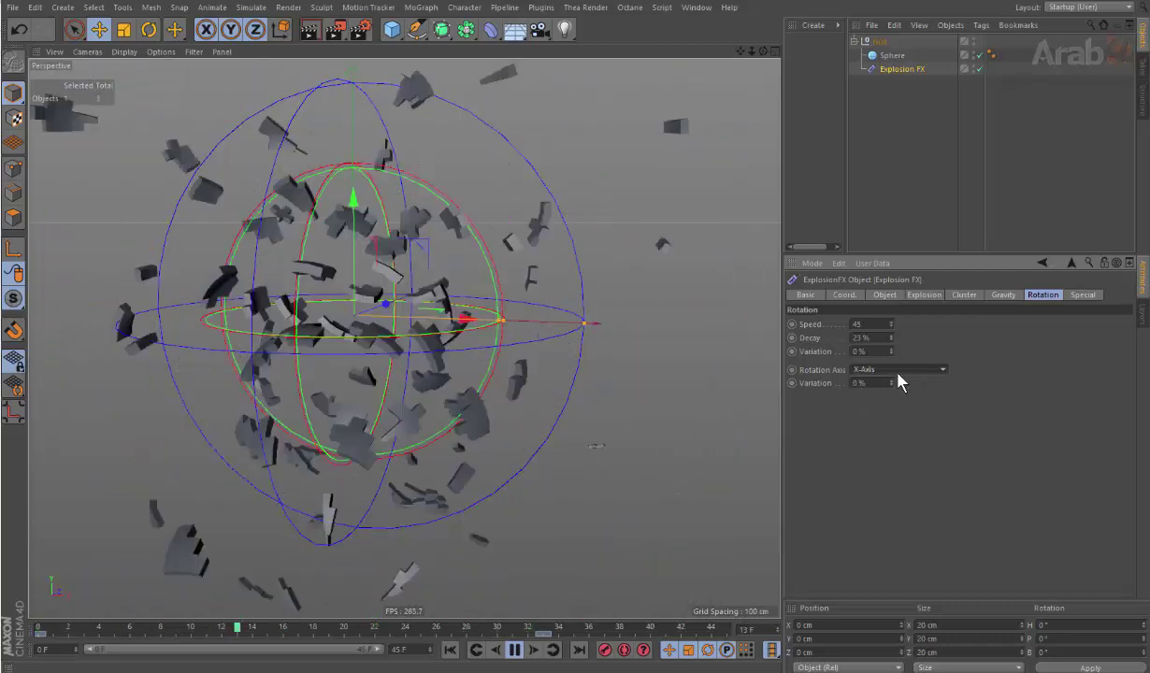
left_click(897, 370)
left_click(895, 428)
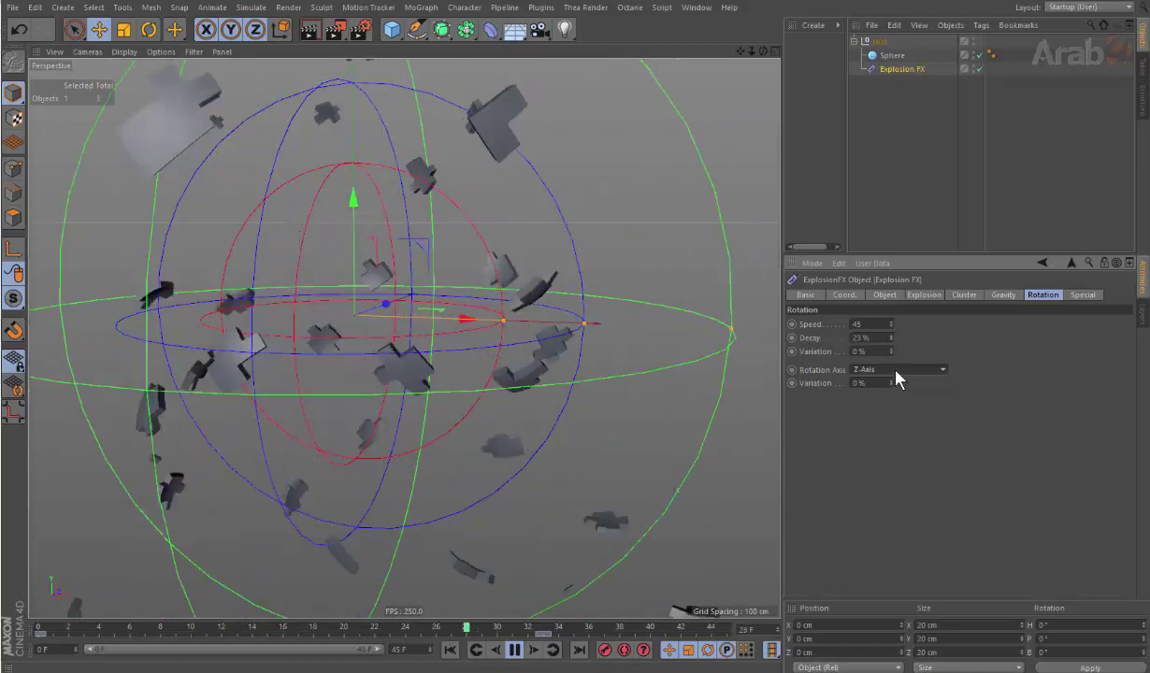
scroll(895, 377, "up", 1)
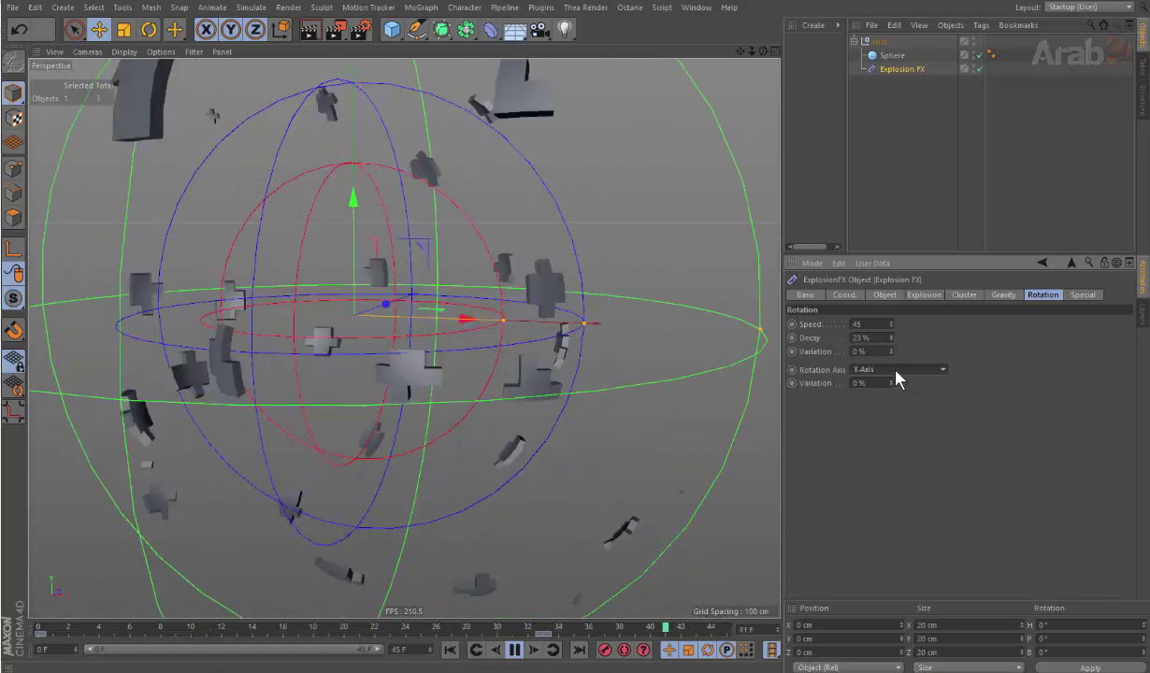
left_click(513, 649)
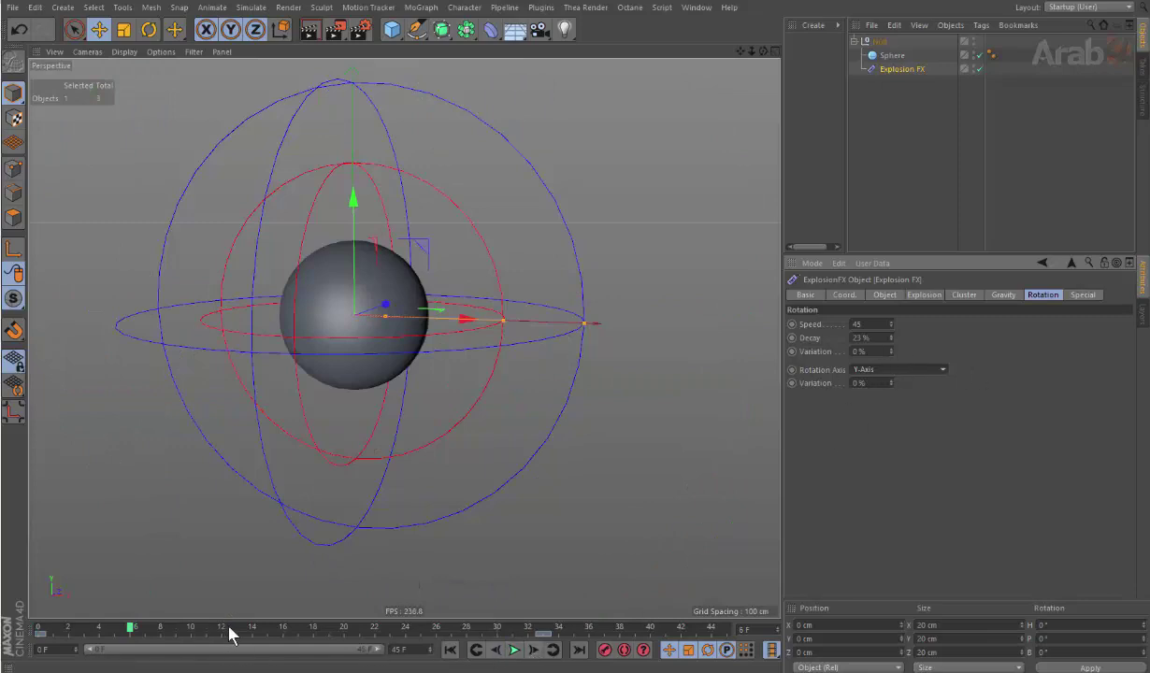
left_click_drag(229, 630, 294, 632)
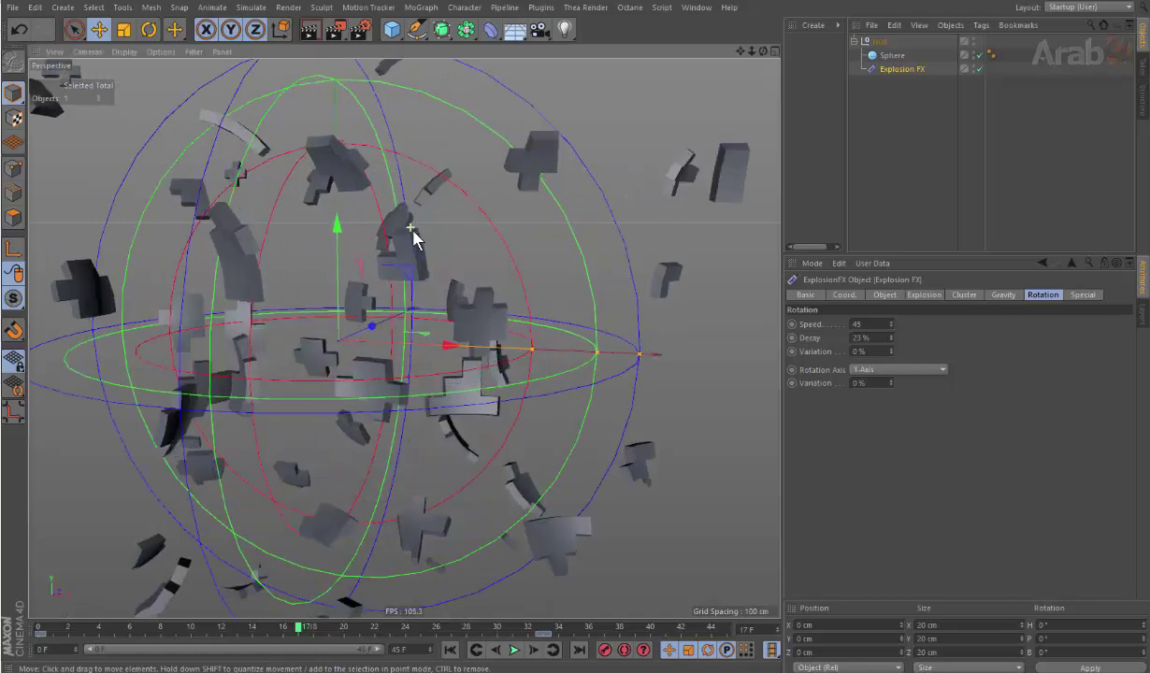
mouse_move(299, 629)
left_mouse_down()
mouse_move(403, 627)
mouse_move(166, 634)
mouse_move(409, 621)
mouse_move(270, 637)
mouse_move(375, 632)
mouse_move(308, 629)
mouse_move(360, 628)
left_mouse_up()
Step: Compare Center Of Gravity and X-Axis rotation, then settle on Z-Axis and scrub to check
left_click(864, 371)
left_click(874, 384)
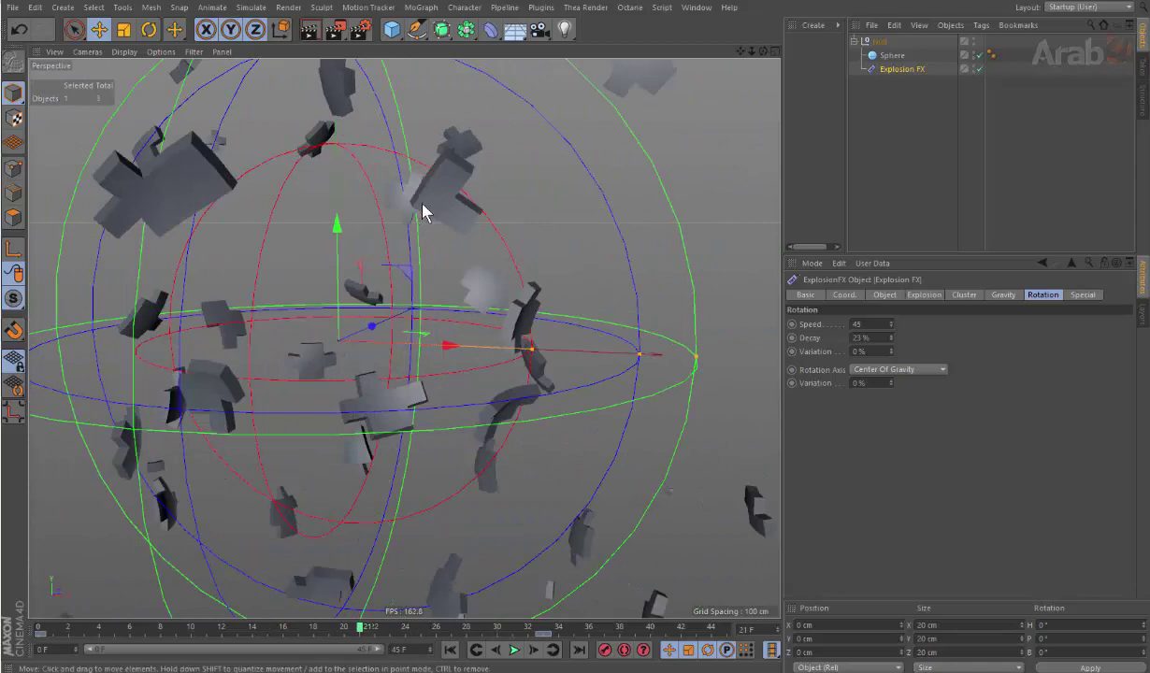
mouse_move(373, 622)
left_mouse_down()
mouse_move(205, 629)
mouse_move(360, 628)
left_mouse_up()
left_click(899, 397)
left_click(879, 372)
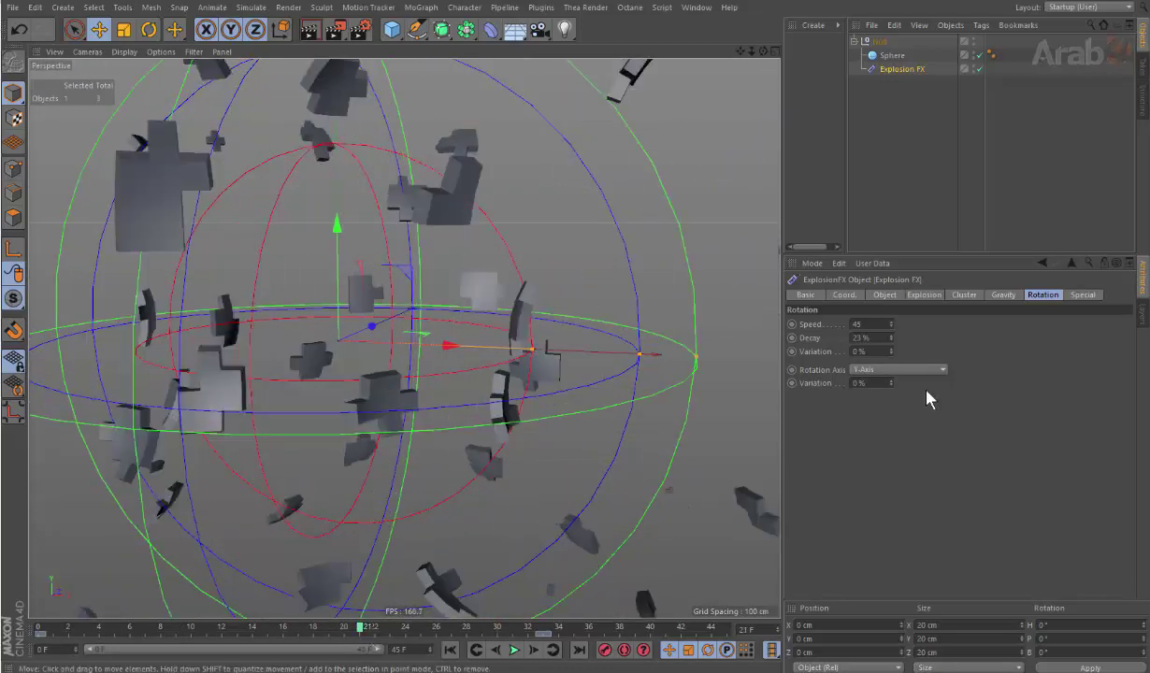
left_click(889, 372)
left_click(897, 424)
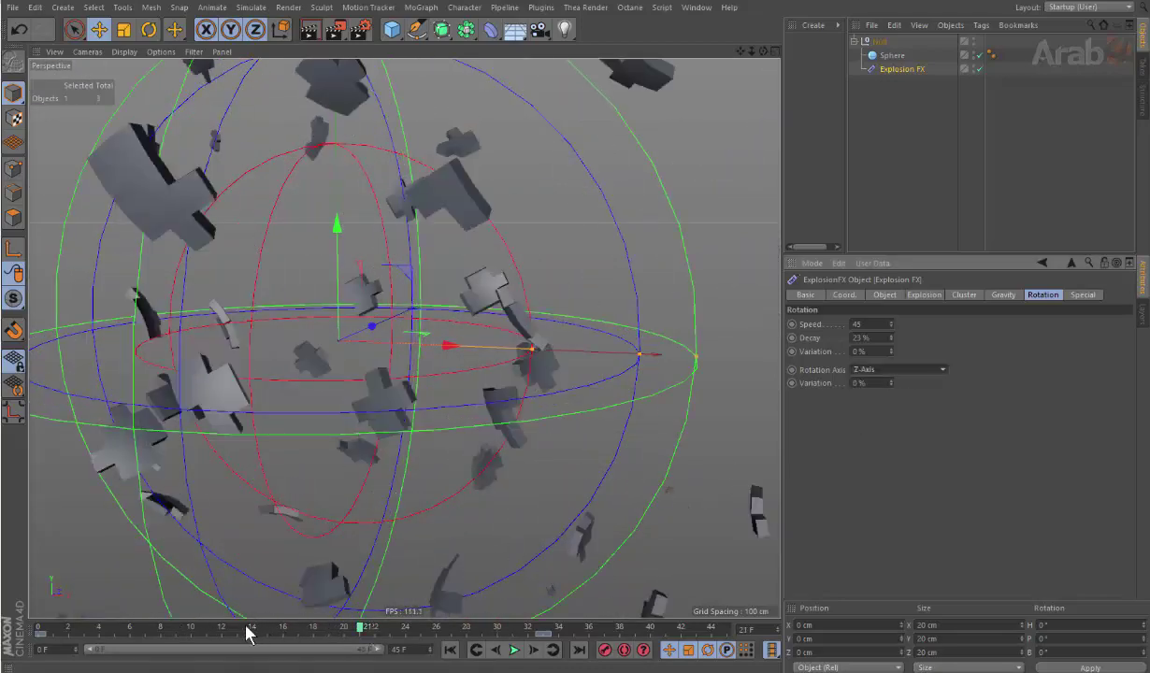
mouse_move(249, 632)
left_mouse_down()
mouse_move(211, 636)
mouse_move(276, 636)
mouse_move(210, 647)
mouse_move(307, 647)
mouse_move(194, 651)
left_mouse_up()
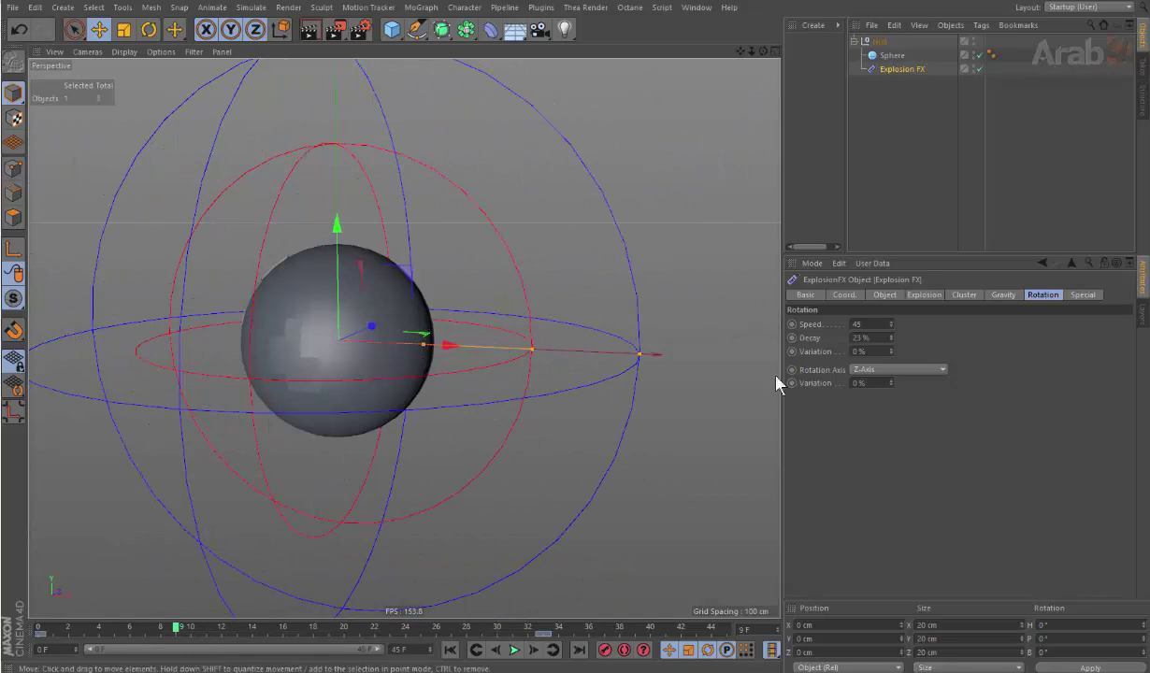
Step: Preview Y-Axis and X-Axis rotation while scrubbing, then return to Center Of Gravity
left_click(911, 370)
left_click(883, 412)
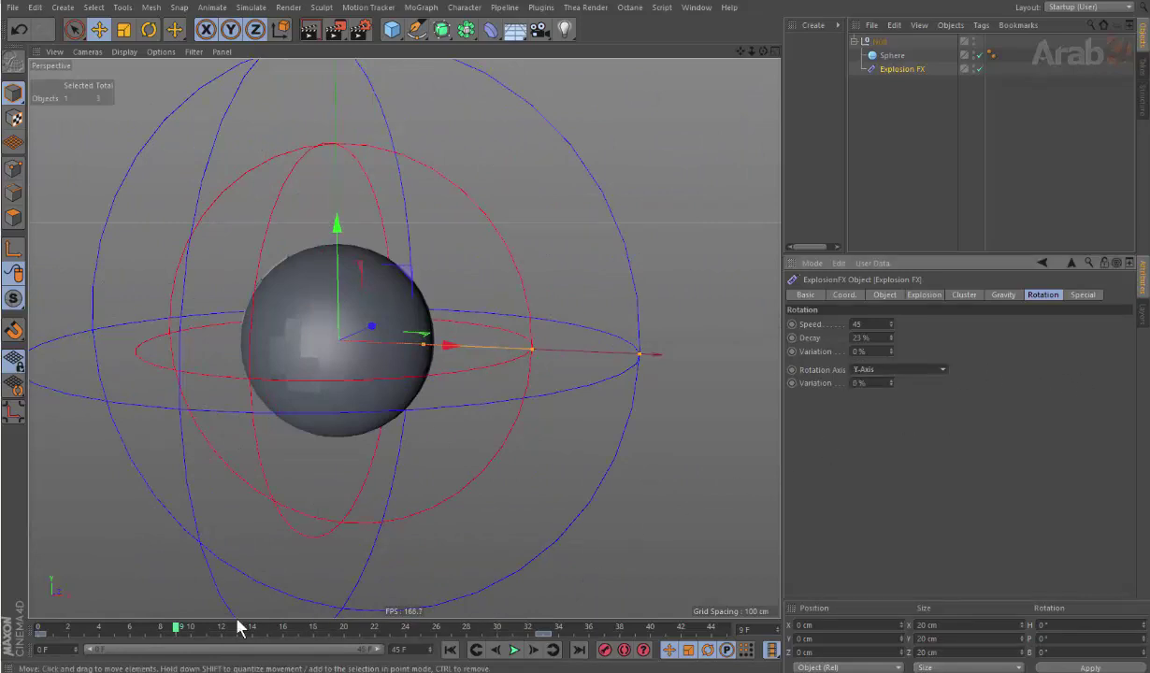
mouse_move(198, 629)
left_mouse_down()
mouse_move(248, 632)
mouse_move(175, 629)
left_mouse_up()
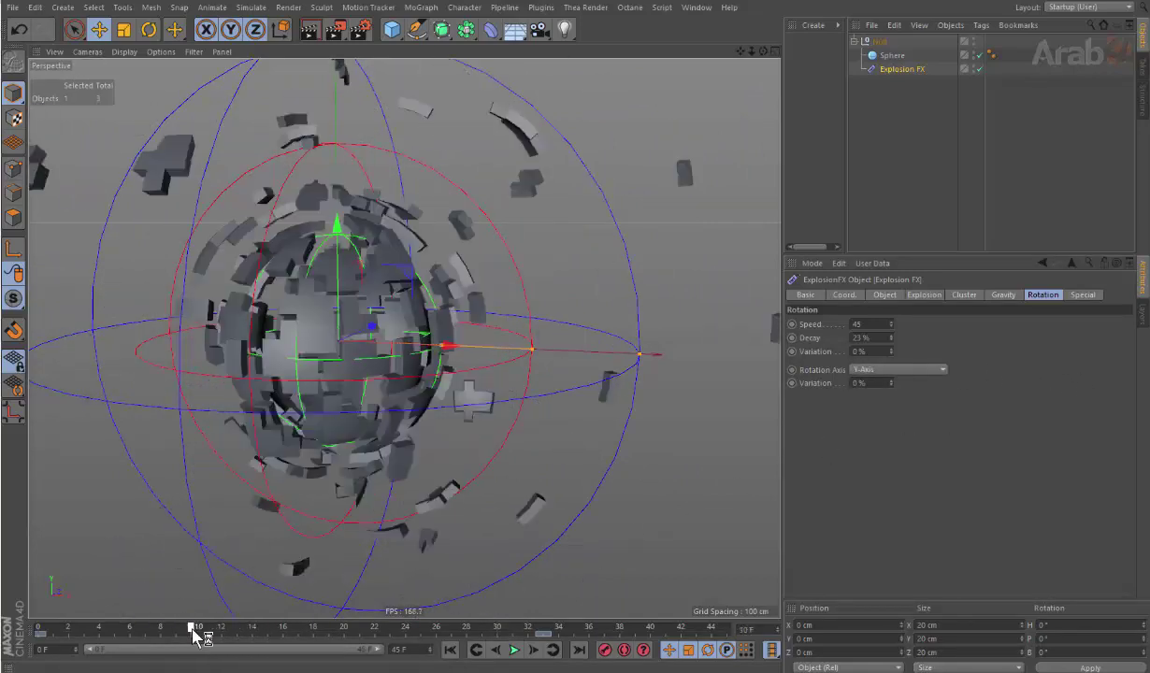
left_click(874, 370)
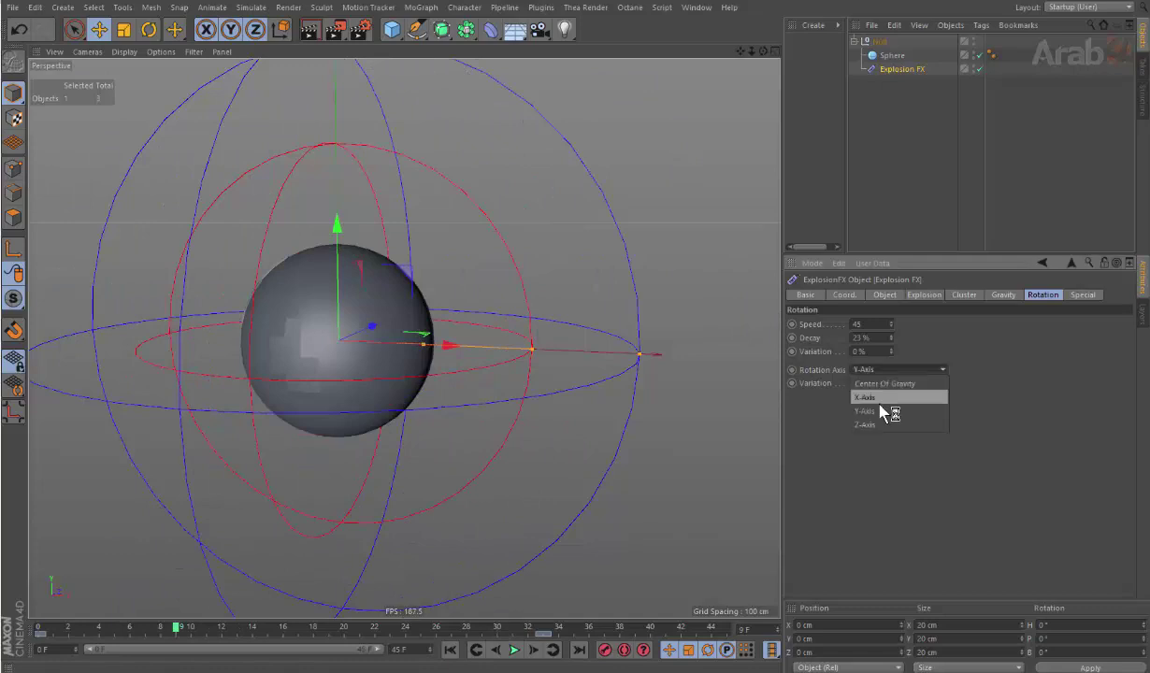
left_click(878, 397)
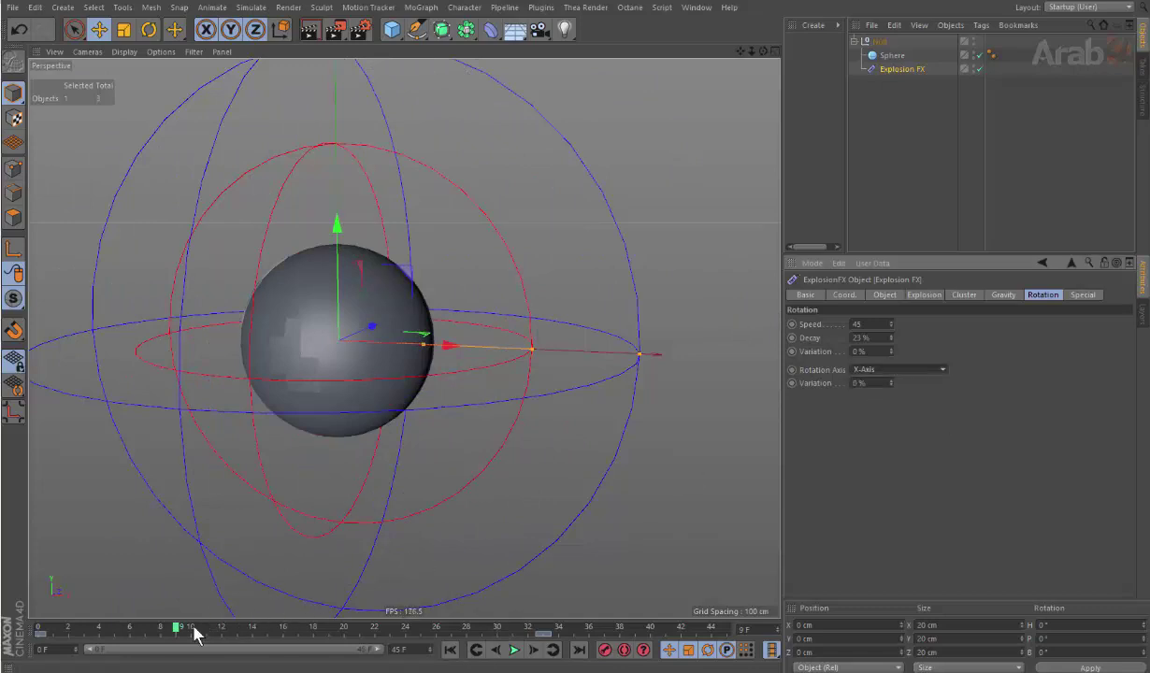
mouse_move(195, 634)
left_mouse_down()
mouse_move(225, 626)
mouse_move(185, 634)
mouse_move(244, 631)
mouse_move(190, 643)
left_mouse_up()
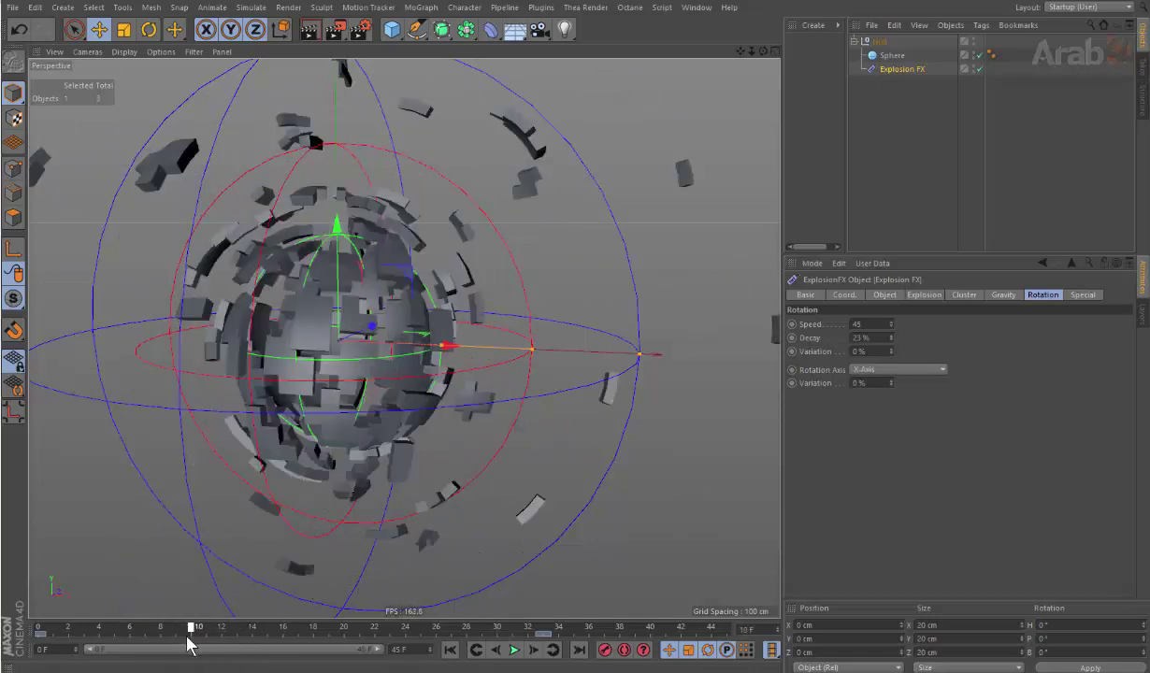
left_click(875, 370)
left_click(902, 383)
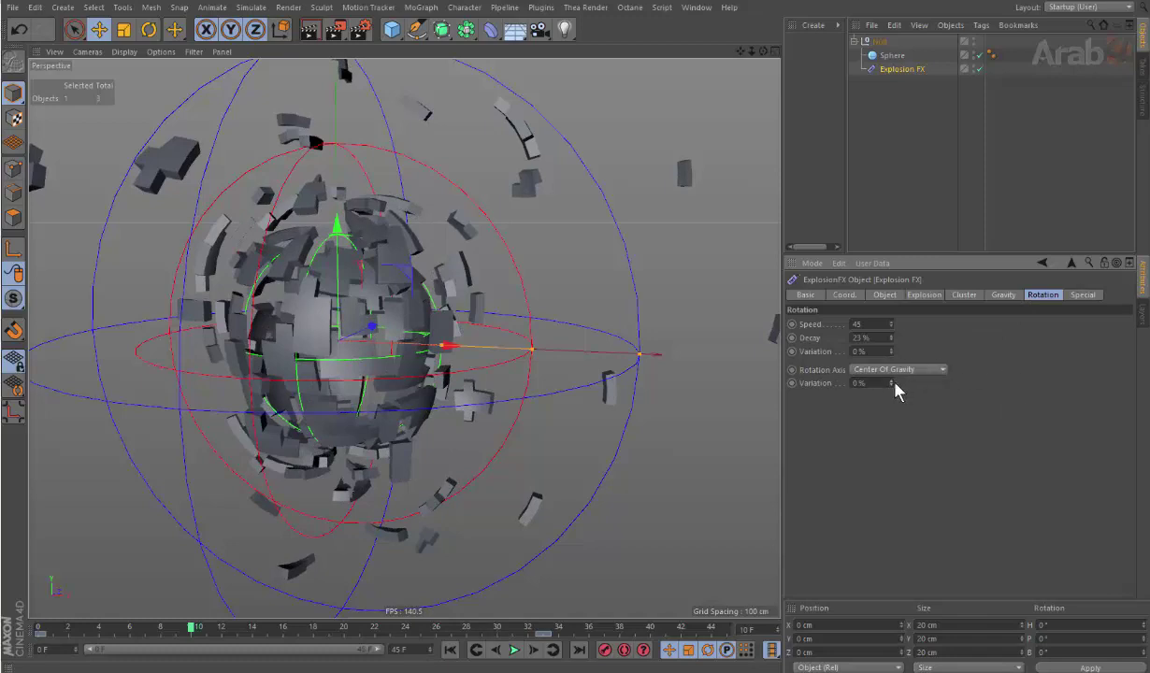
Step: Test 100% rotation variation, keep Center Of Gravity, set variation to 0% and show Special settings
left_click_drag(893, 383, 893, 337)
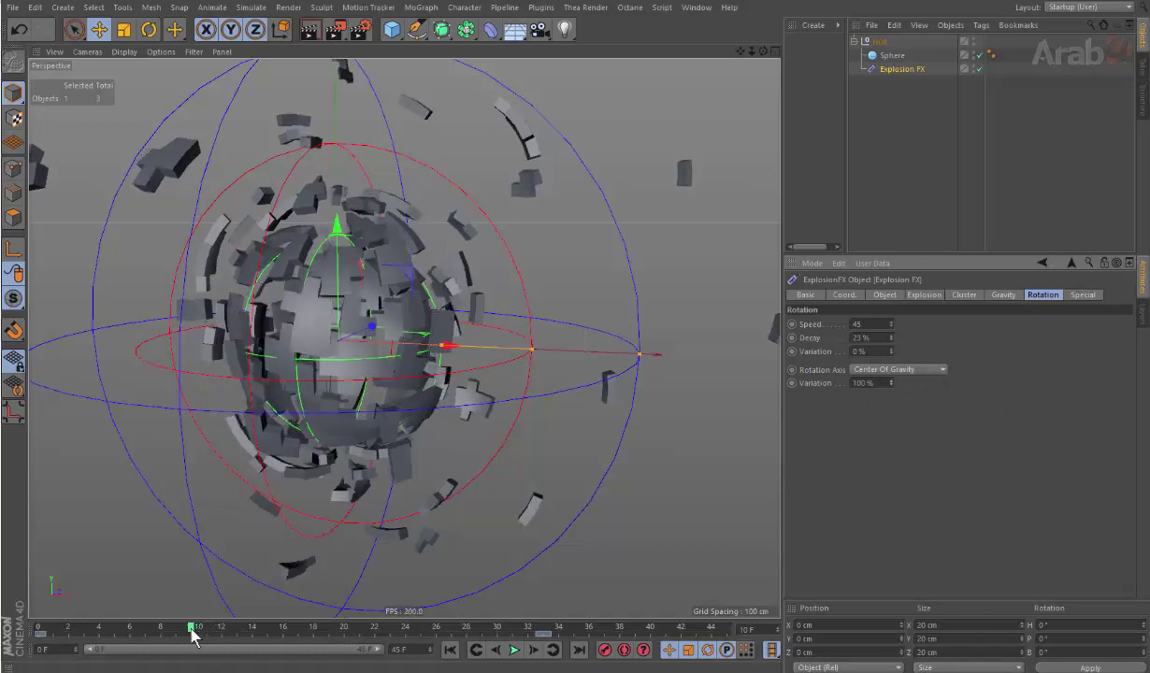
mouse_move(192, 634)
left_mouse_down()
mouse_move(106, 641)
mouse_move(268, 643)
left_mouse_up()
left_click(897, 369)
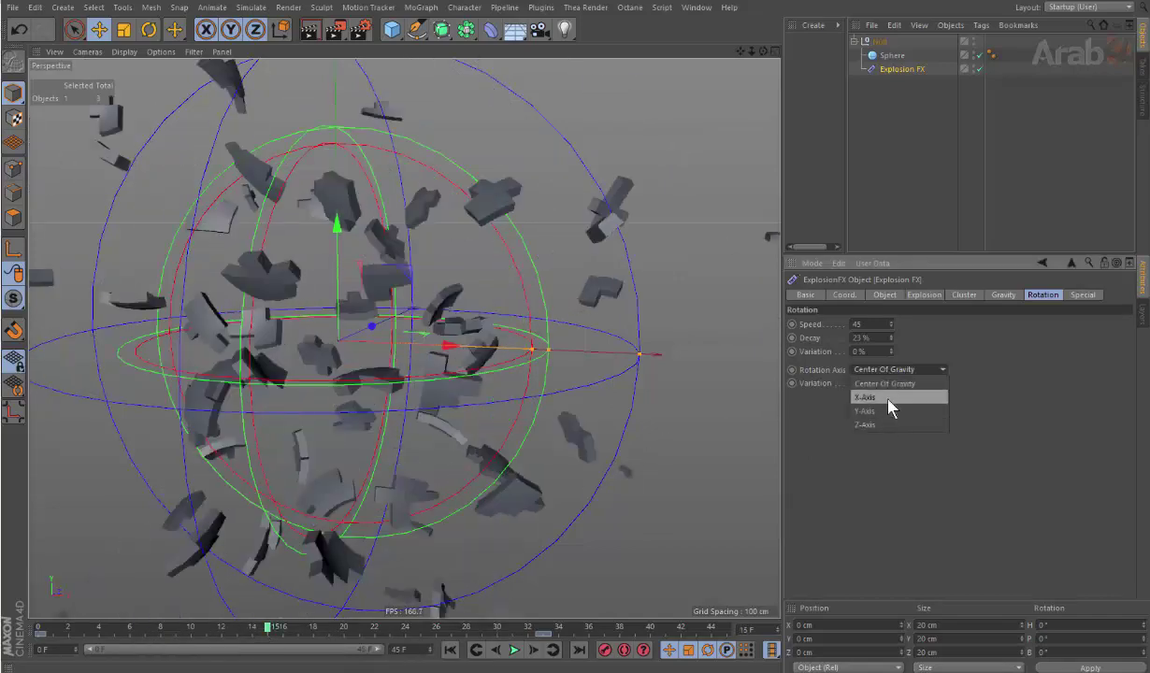
left_click(886, 383)
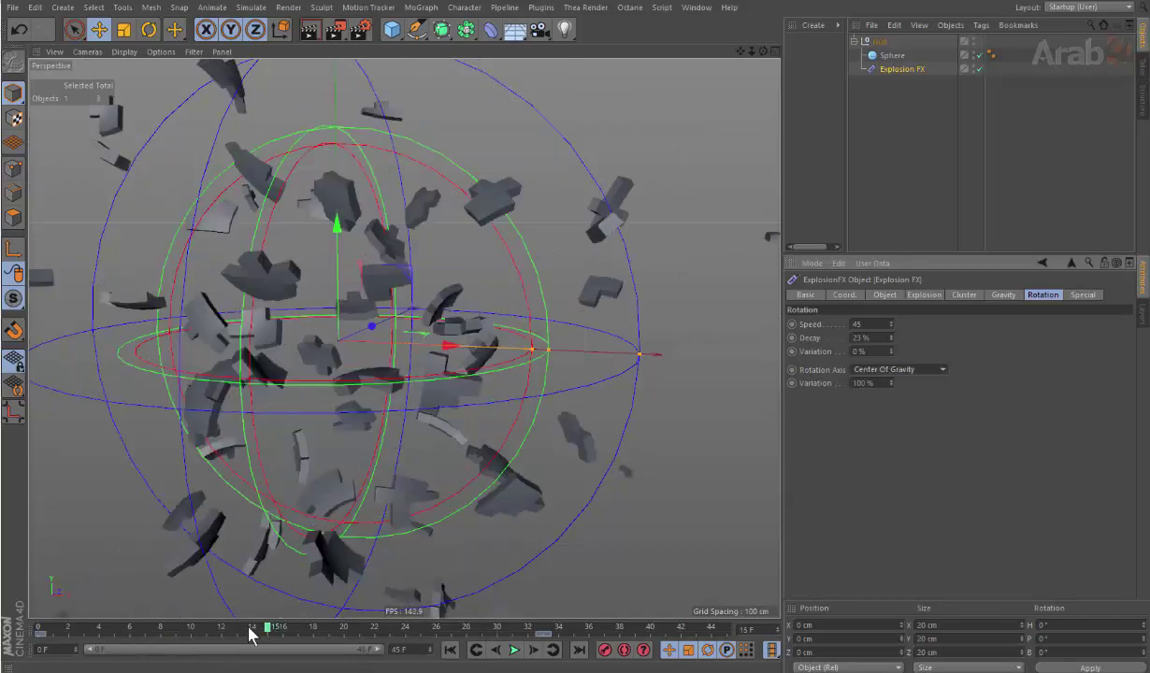
mouse_move(251, 636)
left_mouse_down()
mouse_move(120, 641)
mouse_move(254, 629)
mouse_move(341, 639)
mouse_move(253, 637)
left_mouse_up()
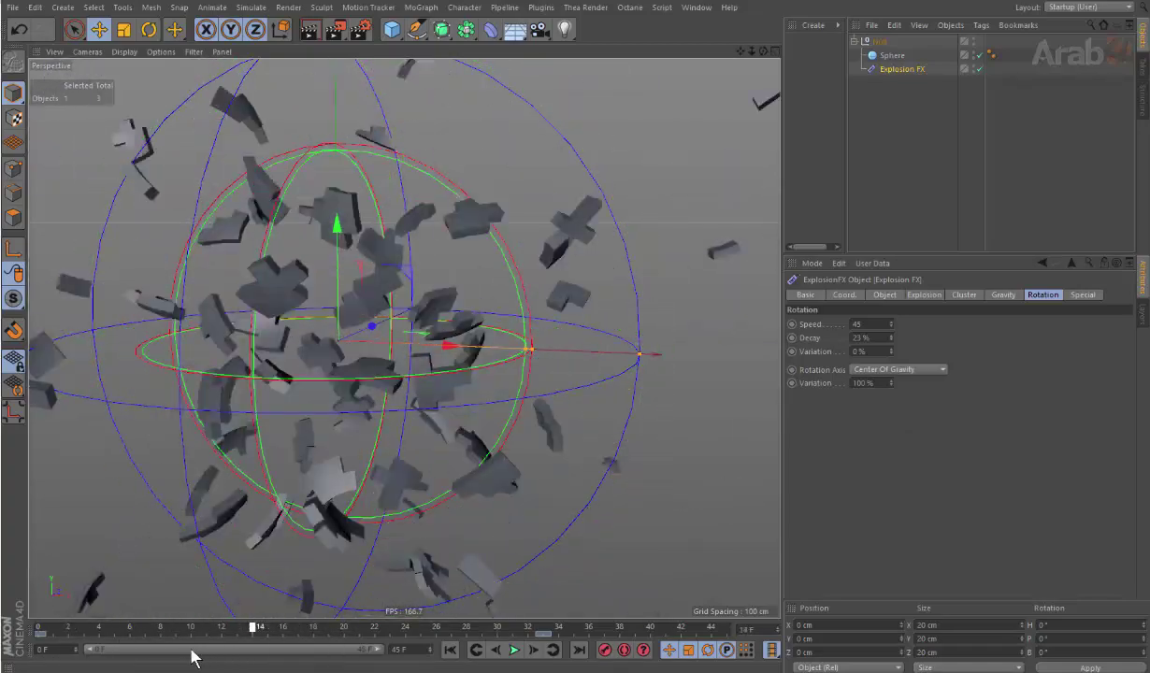
mouse_move(192, 657)
left_mouse_down()
mouse_move(540, 671)
mouse_move(231, 662)
mouse_move(257, 669)
left_mouse_up()
left_click_drag(891, 384, 893, 391)
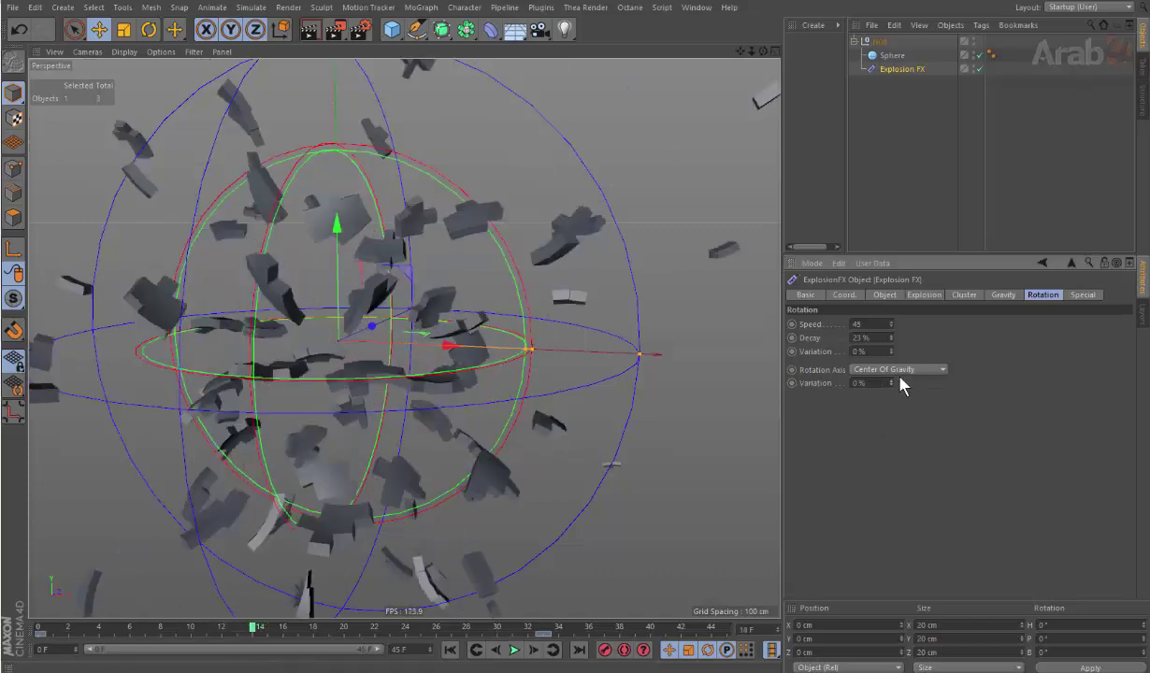
left_click(1066, 303)
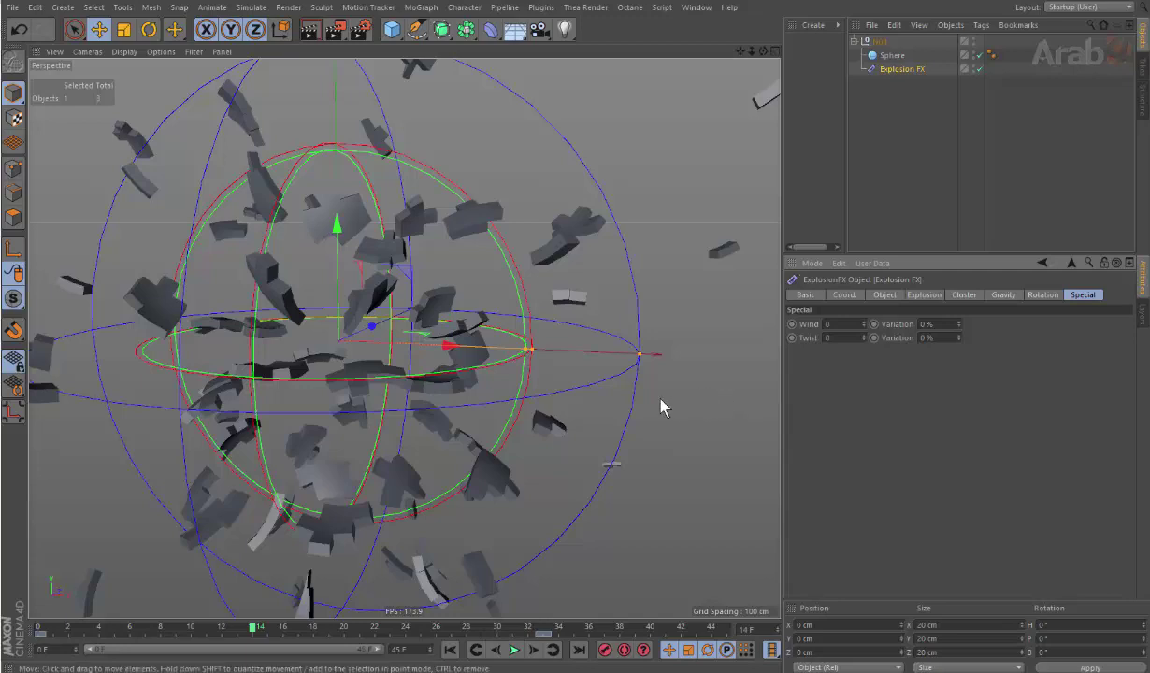
Step: Try Wind values of -485 and -310, reset to 0, orbit the view and play
scroll(583, 321, "down", 3)
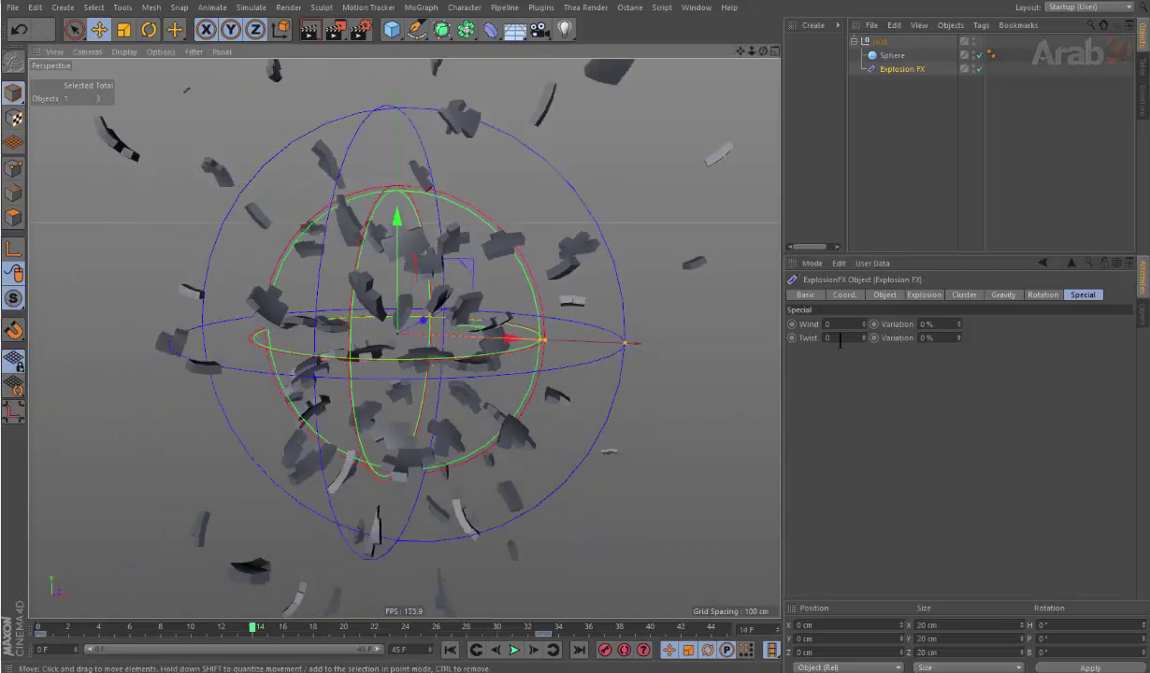
left_click_drag(863, 324, 864, 393)
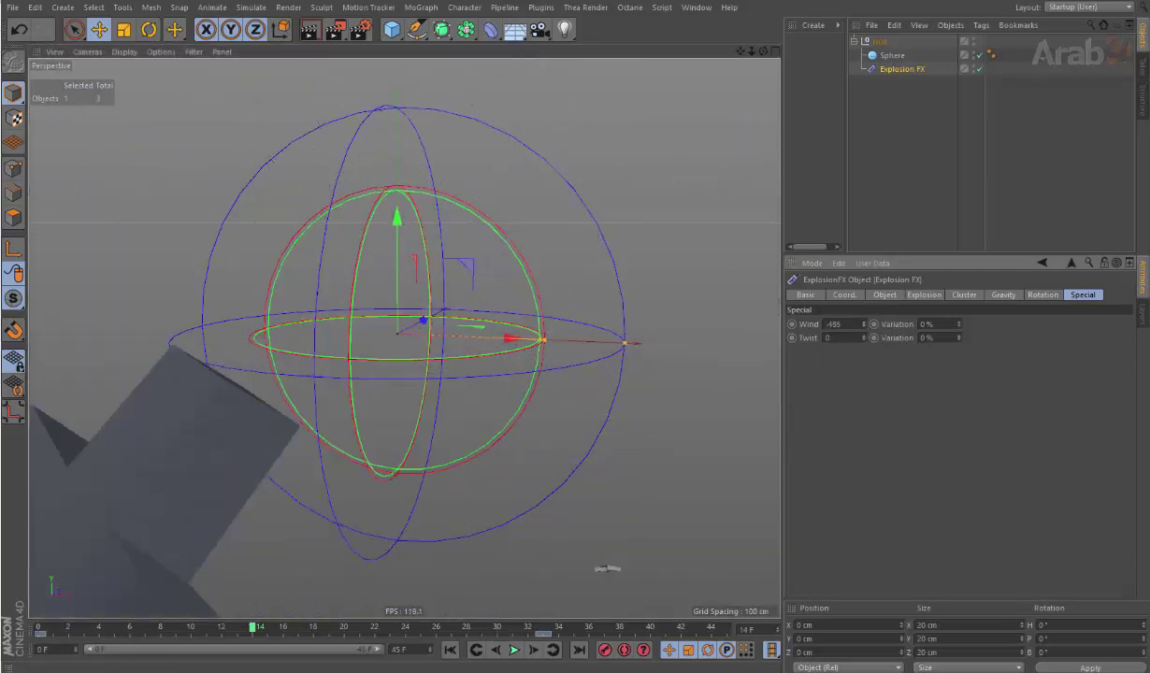
left_click_drag(607, 568, 608, 513)
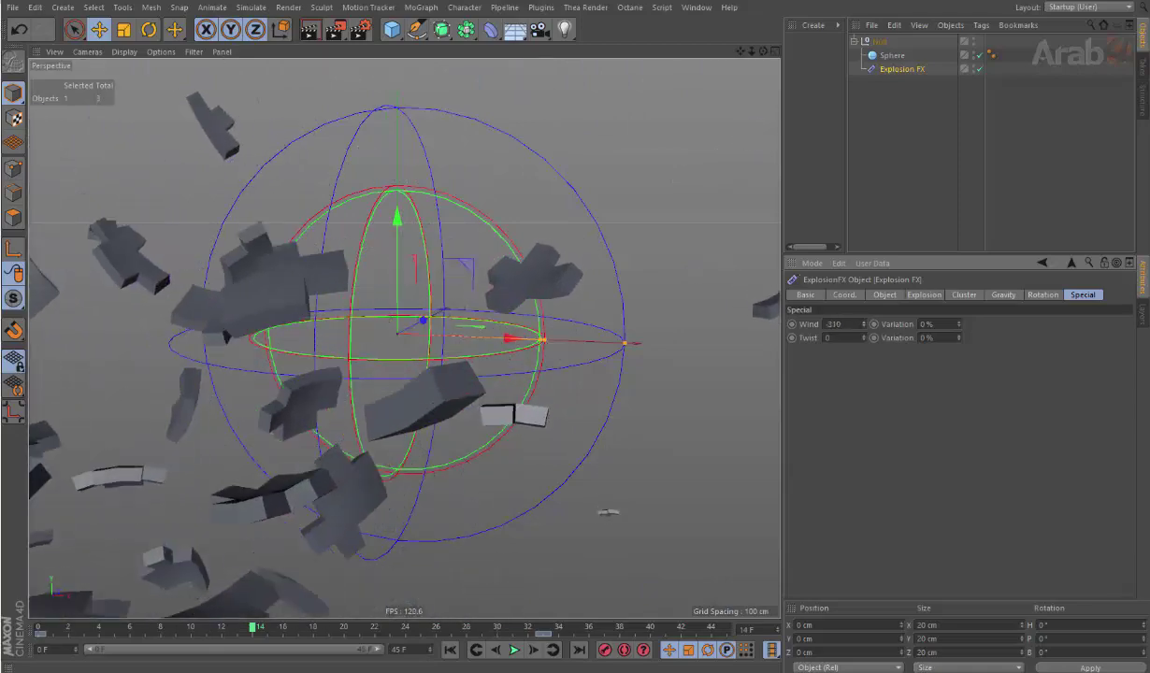
left_click_drag(607, 513, 607, 414)
type("0")
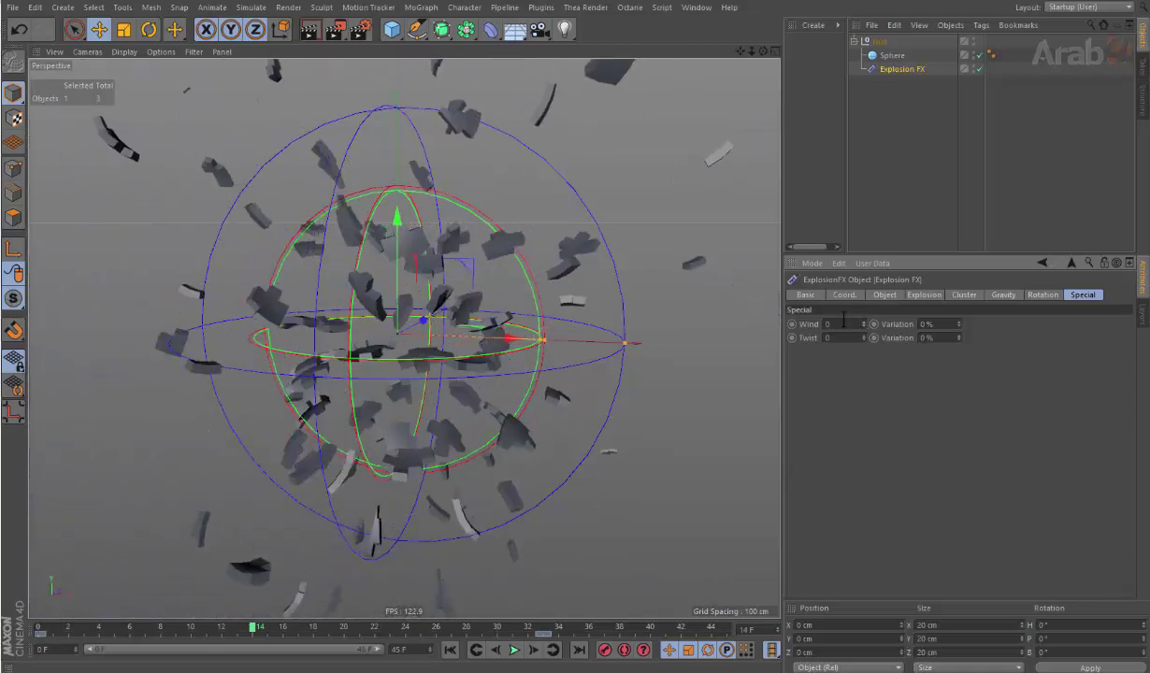
left_click_drag(508, 337, 391, 400, "alt")
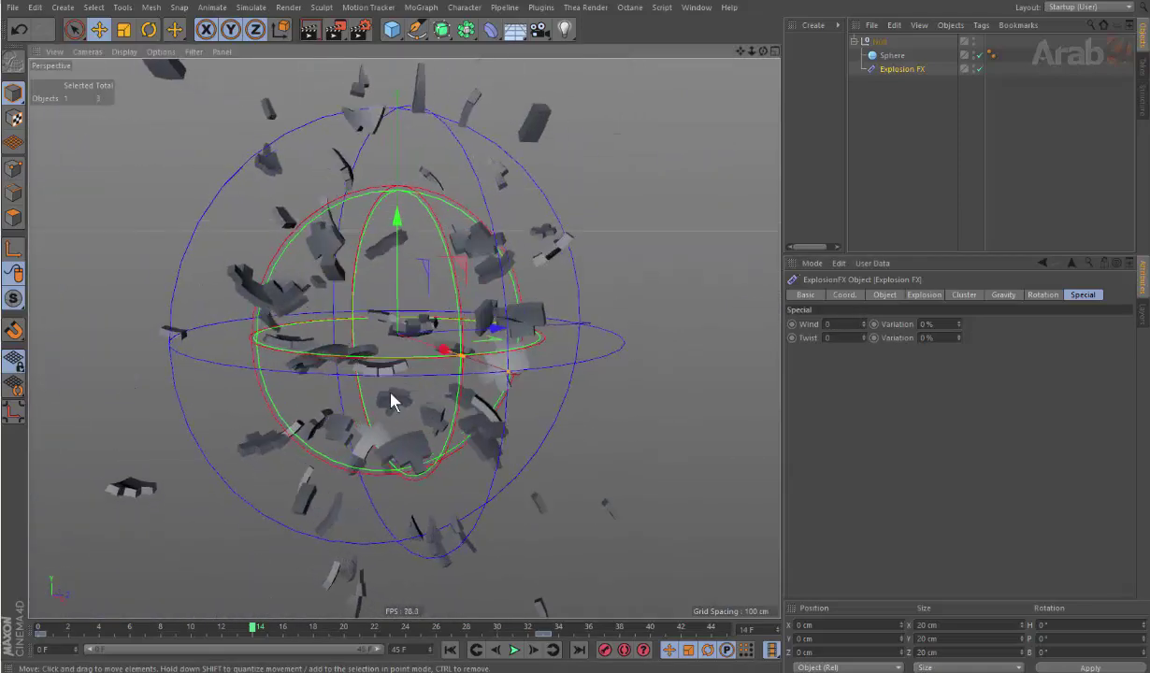
left_click(513, 649)
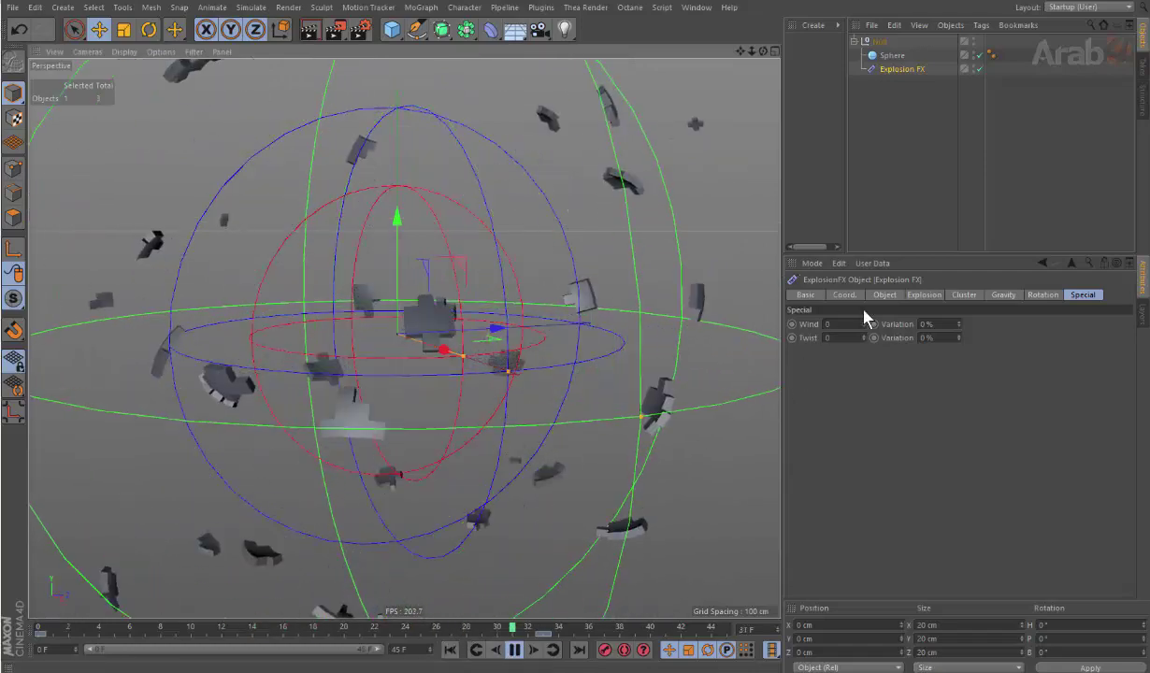
Step: Set Wind to 163 with 74% variation and Twist to 93
left_click_drag(863, 323, 863, 374)
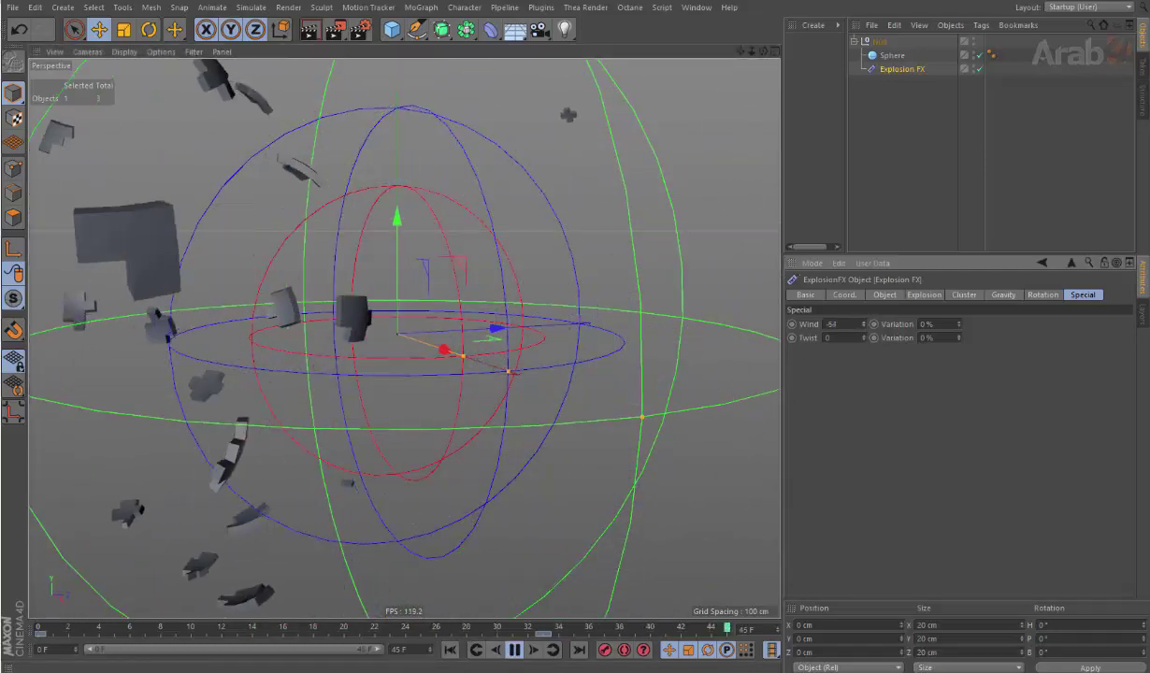
left_click_drag(863, 324, 868, 280)
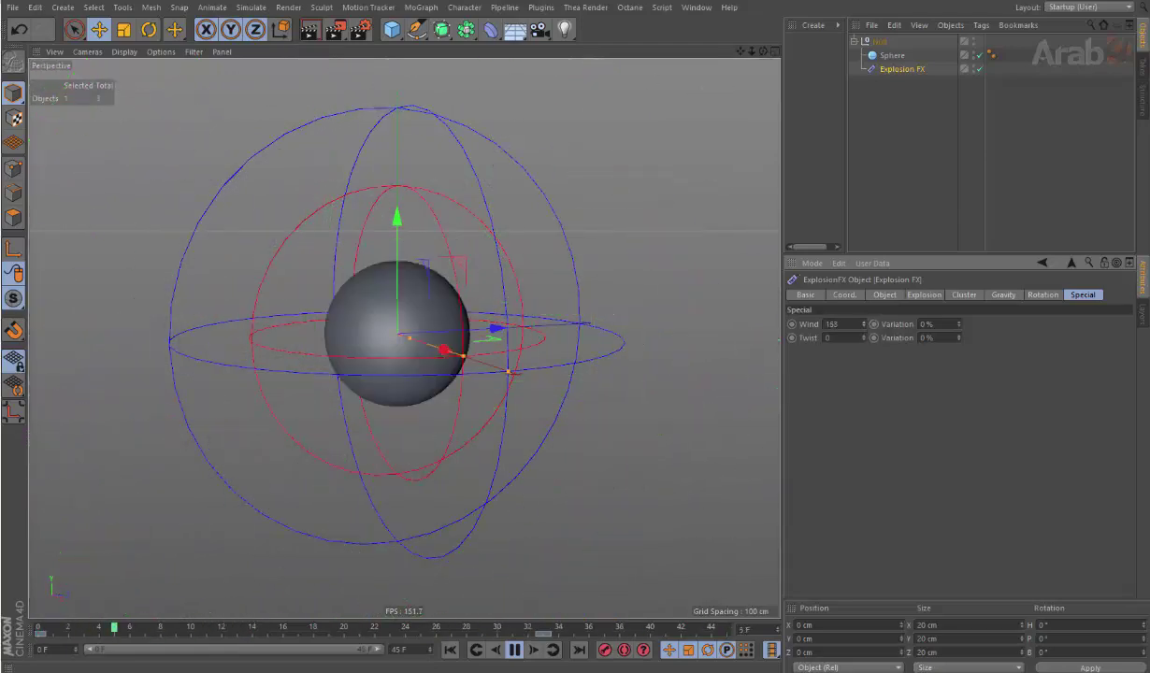
left_click_drag(863, 324, 867, 325)
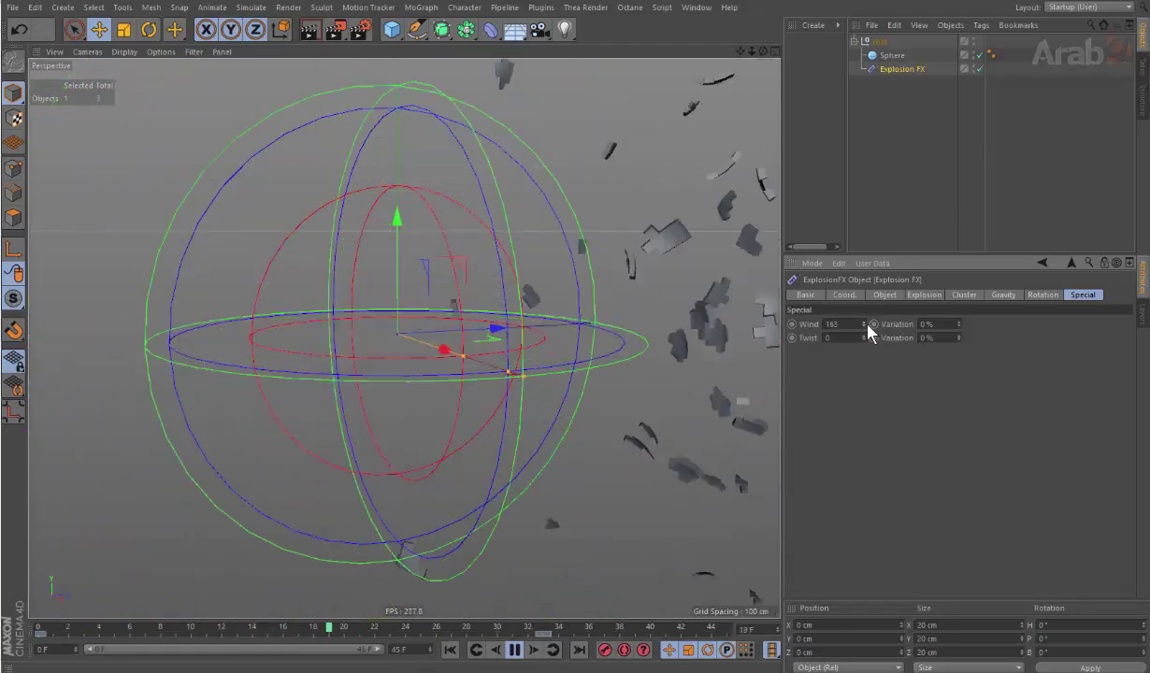
mouse_move(958, 324)
left_mouse_down()
mouse_move(959, 286)
mouse_move(961, 327)
left_mouse_up()
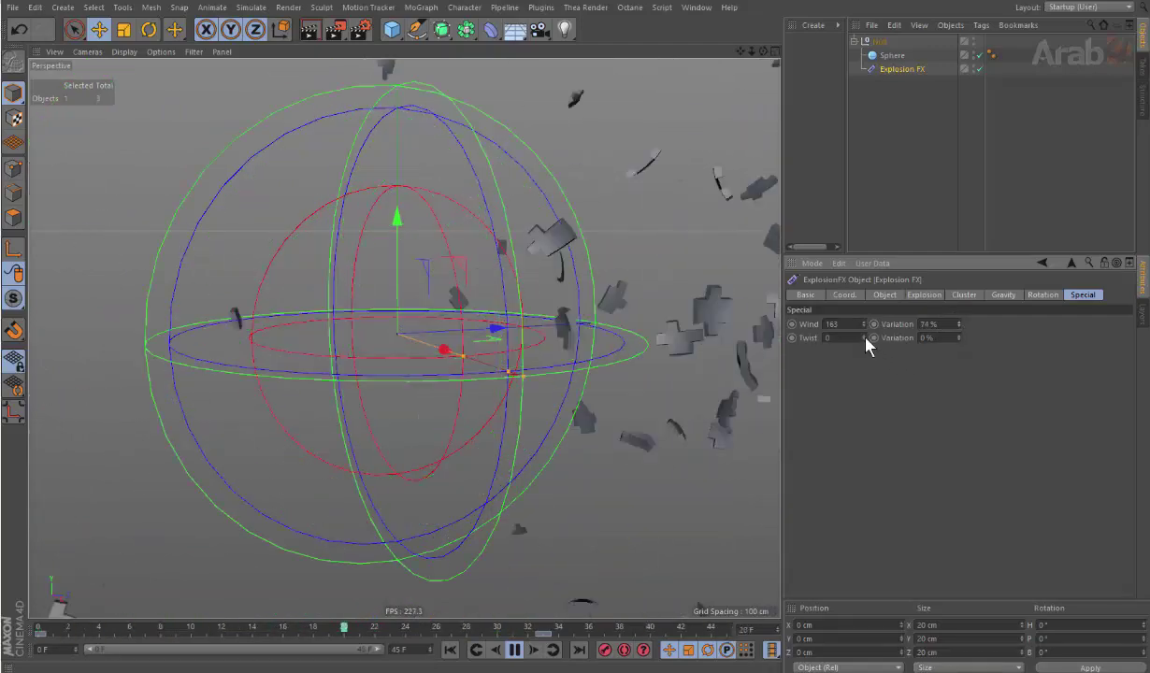
left_click_drag(864, 338, 867, 317)
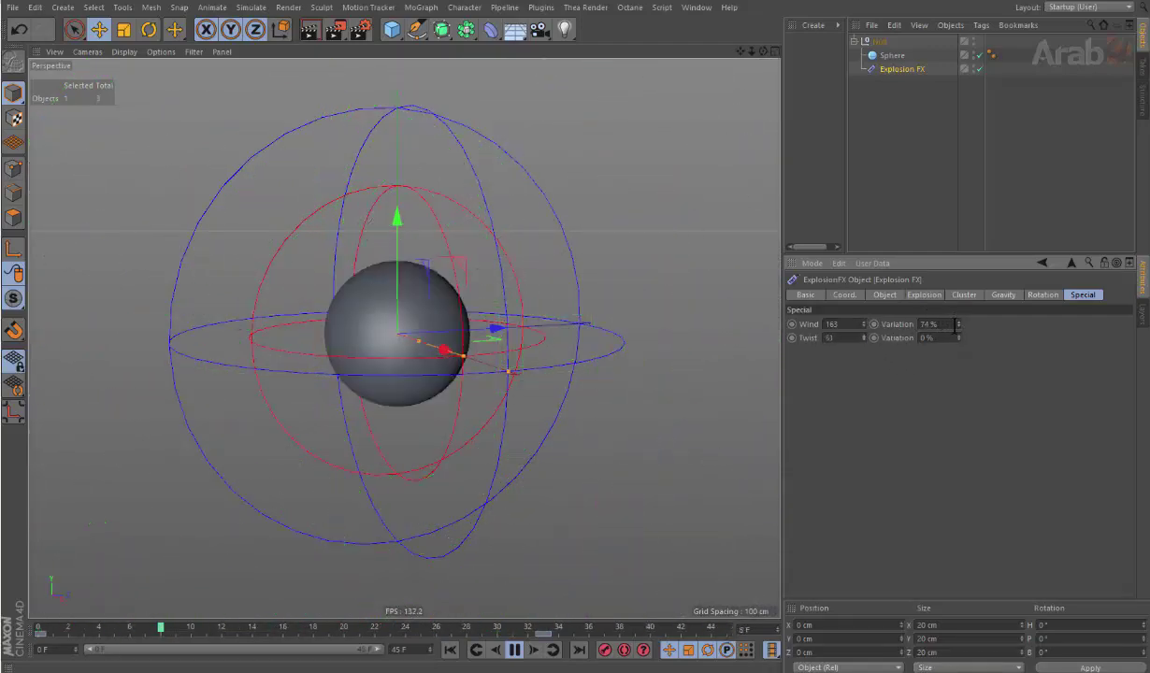
Step: Reset Wind and Wind Variation to their defaults of 0
right_click(955, 325)
left_click(972, 348)
right_click(864, 323)
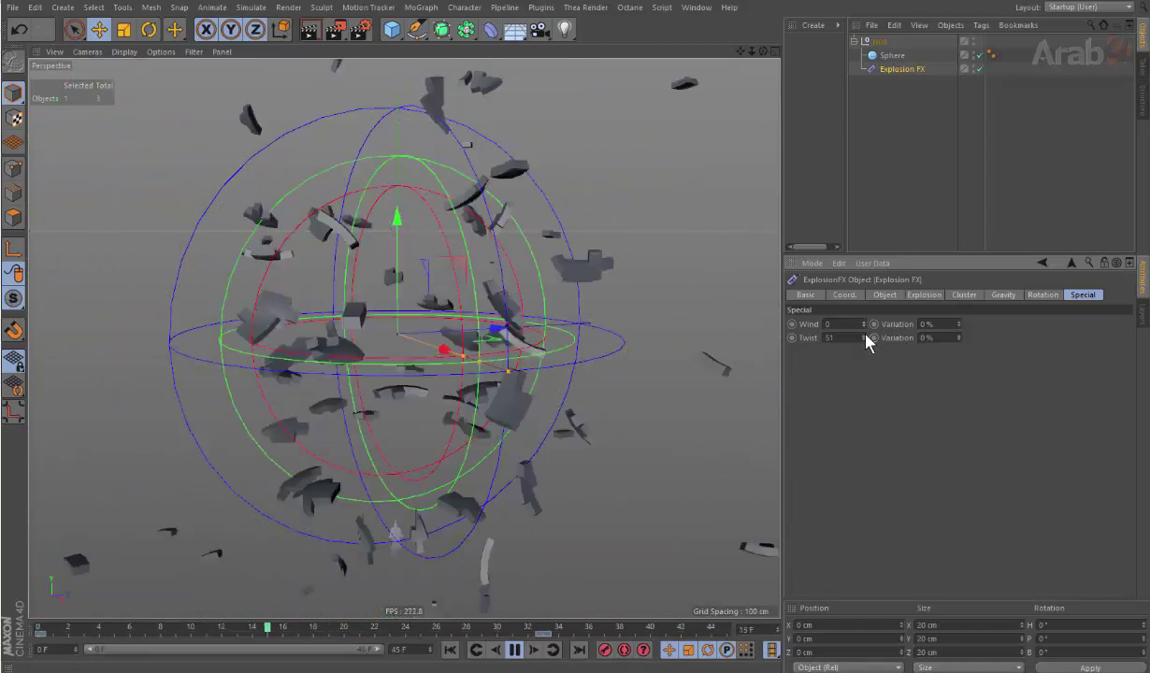
Step: Test Twist values and 53% Twist variation, then reset Twist to 0 and stop playback
mouse_move(866, 334)
left_mouse_down()
mouse_move(862, 308)
mouse_move(861, 393)
mouse_move(861, 334)
left_mouse_up()
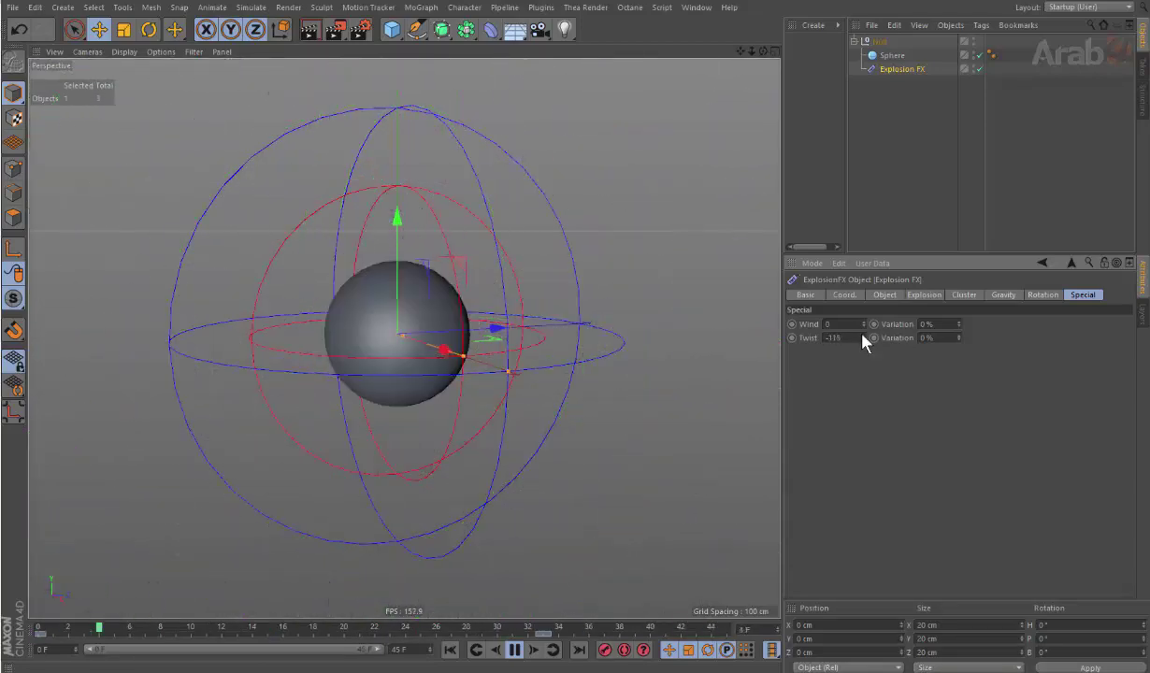
left_click_drag(958, 337, 958, 313)
left_click_drag(960, 338, 895, 351)
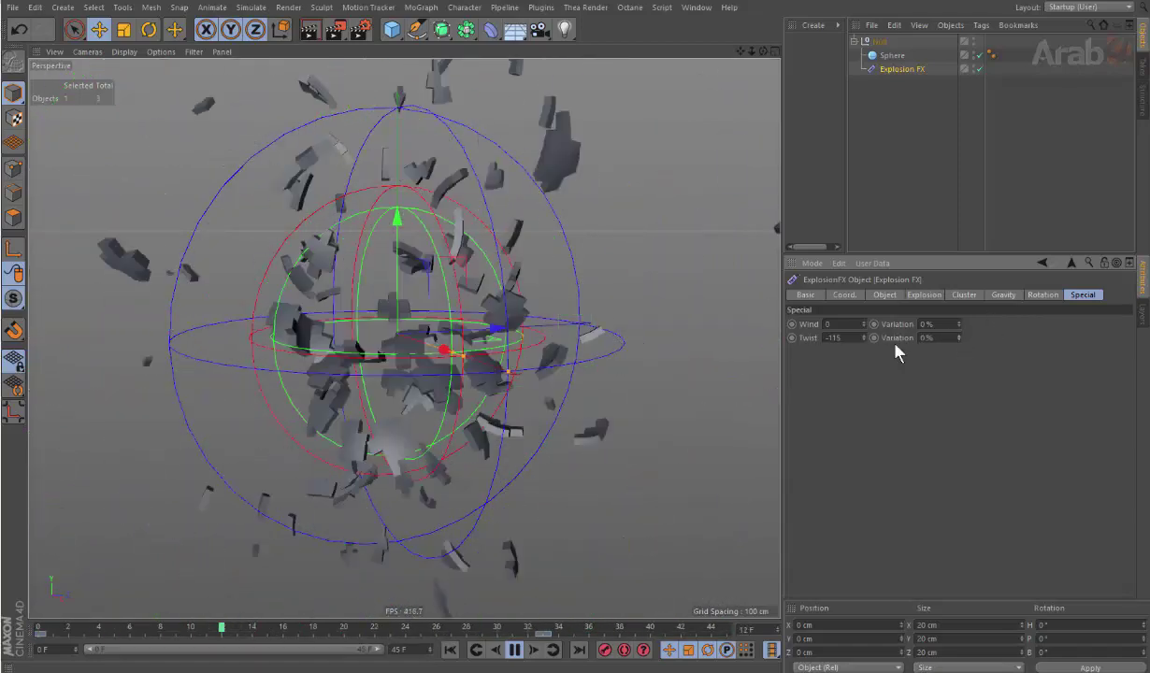
right_click(864, 337)
left_click(514, 650)
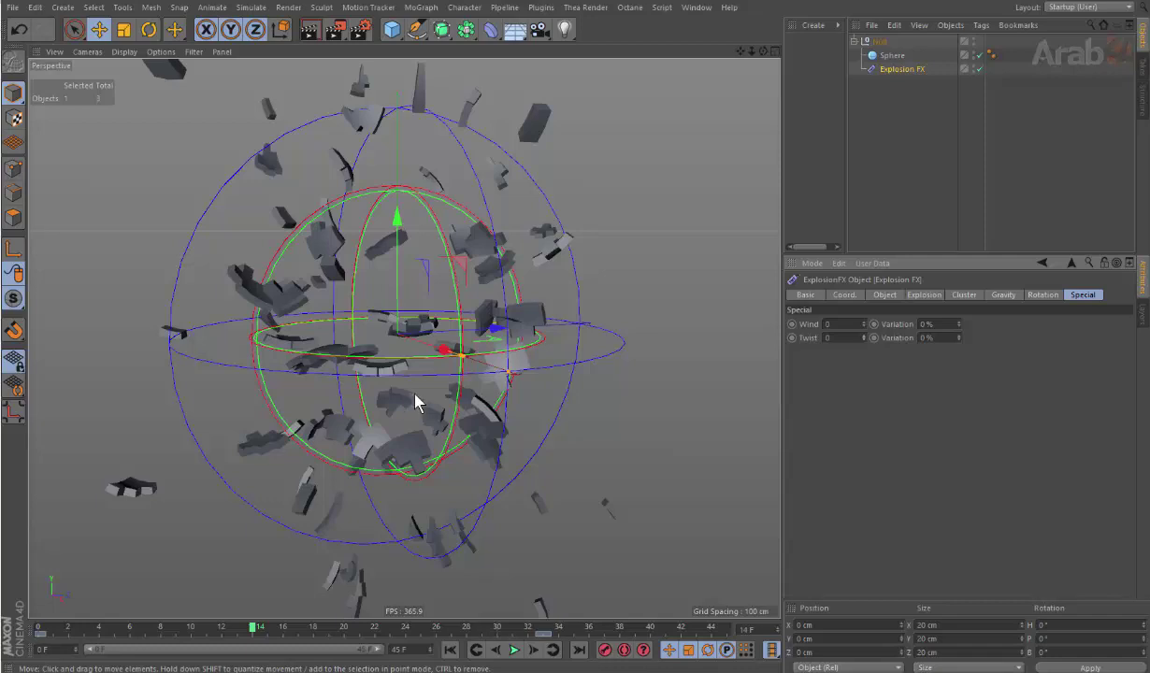
Step: Shift-select the Object through Special tabs so all Explosion FX groups show in one list
left_click_drag(932, 309, 1106, 311)
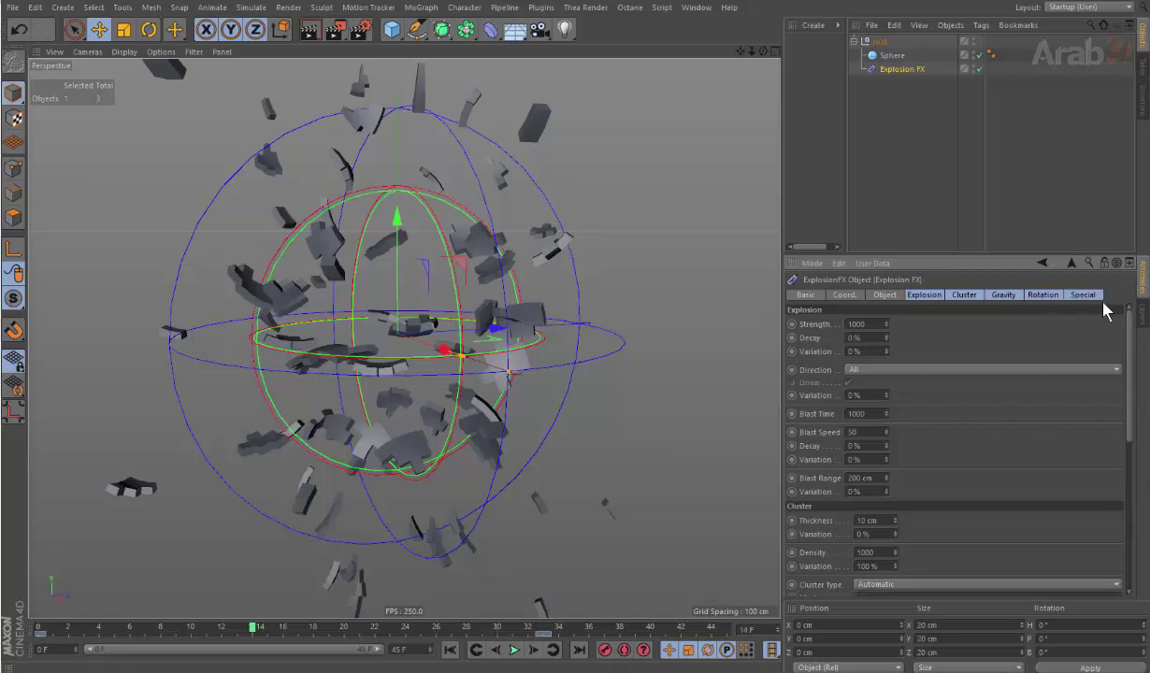
left_click(884, 295)
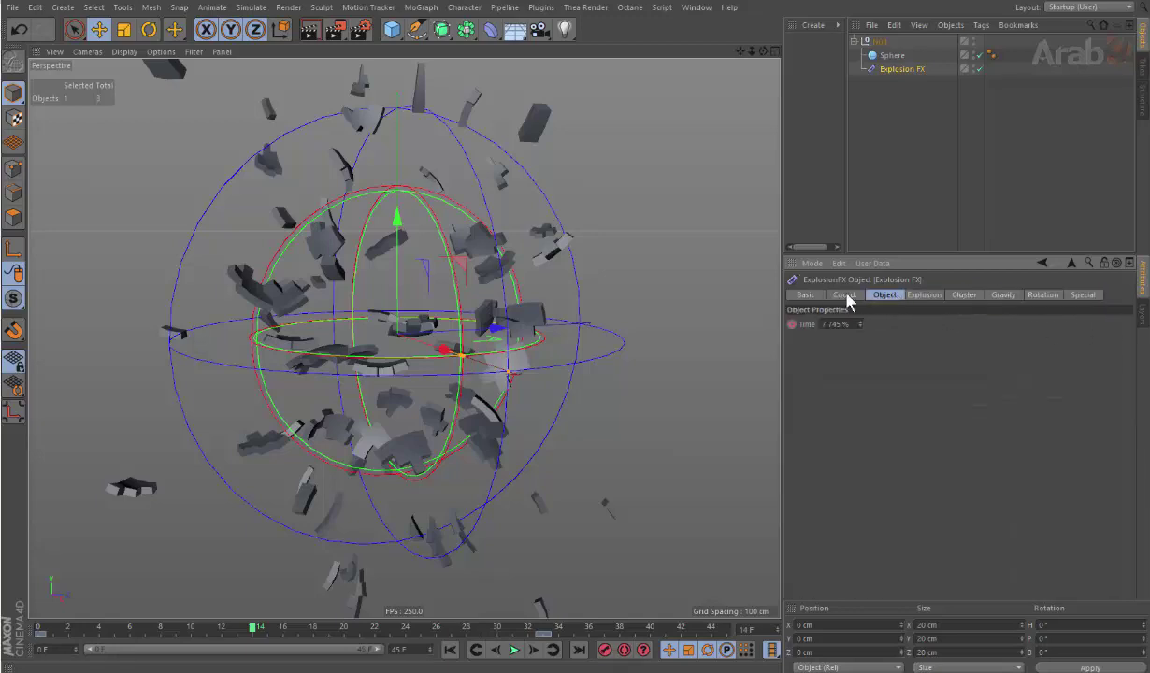
left_click(924, 294, "shift")
left_click(1082, 294, "shift")
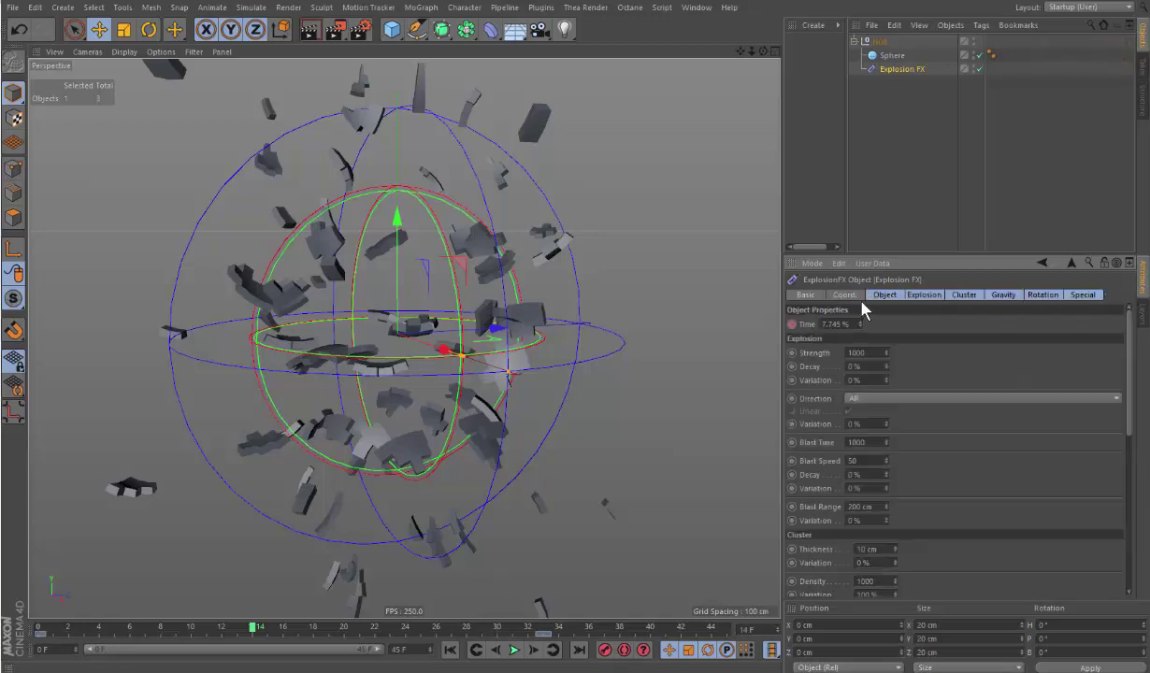
left_click(846, 294)
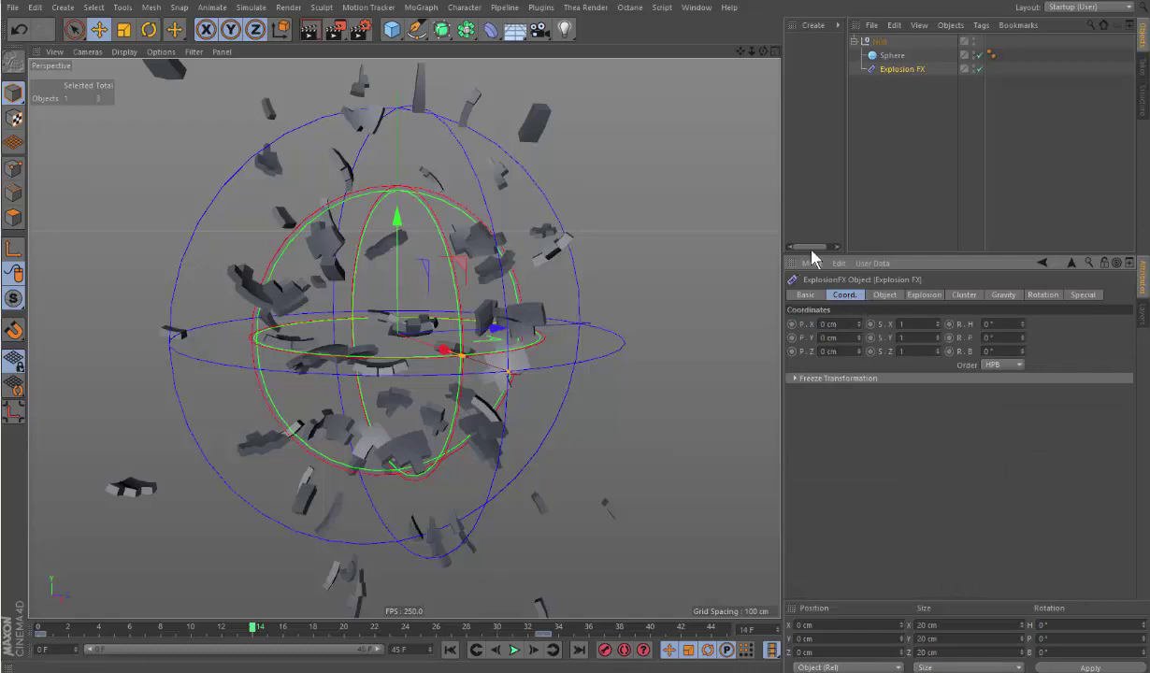
left_click(888, 295)
left_click(1082, 294, "shift")
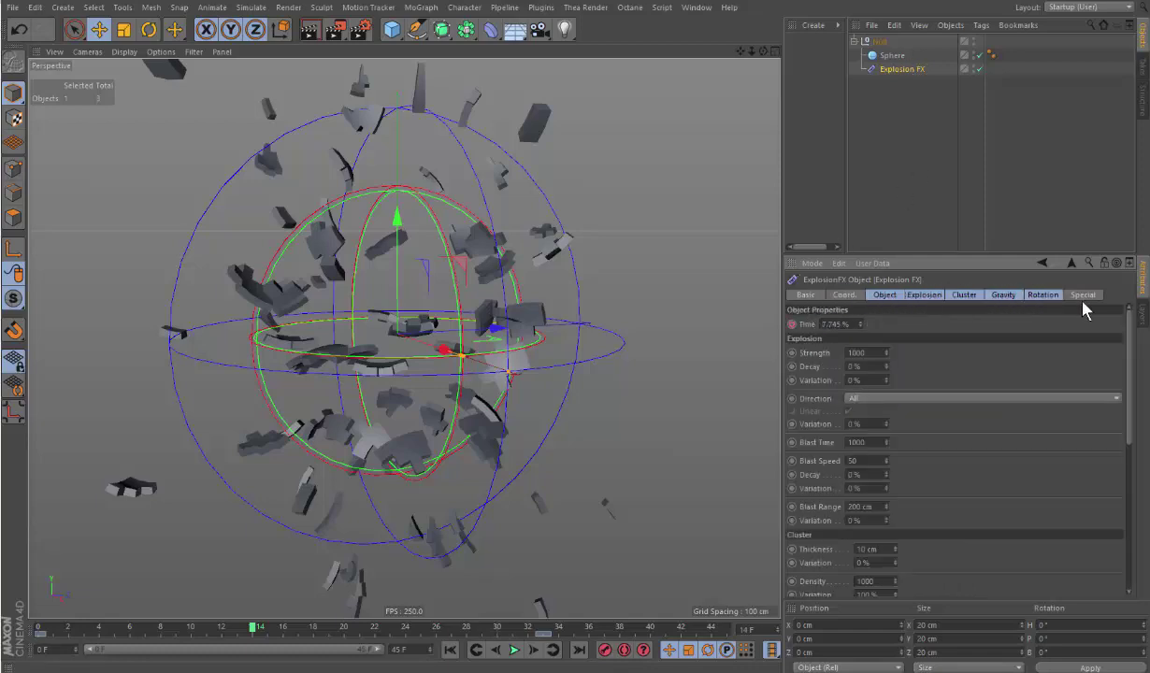
Step: Add a Shatter deformer from the Deformer palette
mouse_move(1129, 329)
left_mouse_down()
mouse_move(1132, 365)
mouse_move(1129, 268)
mouse_move(1124, 457)
mouse_move(1112, 267)
left_mouse_up()
left_click_drag(490, 29, 725, 182)
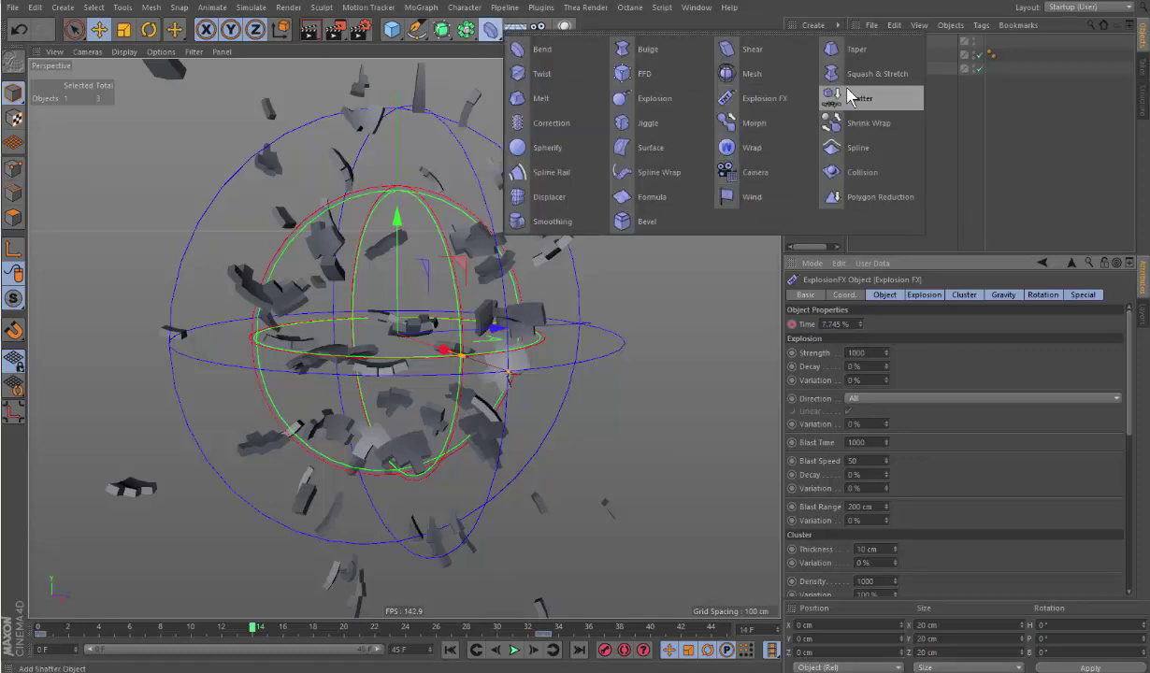
left_click(888, 110)
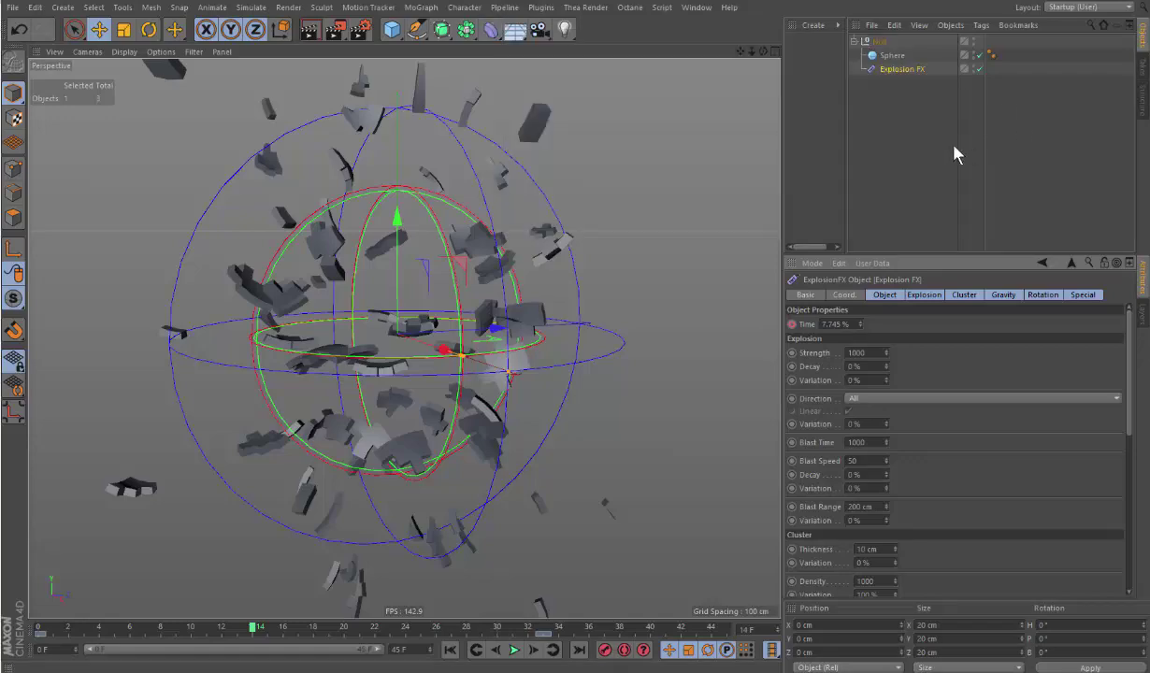